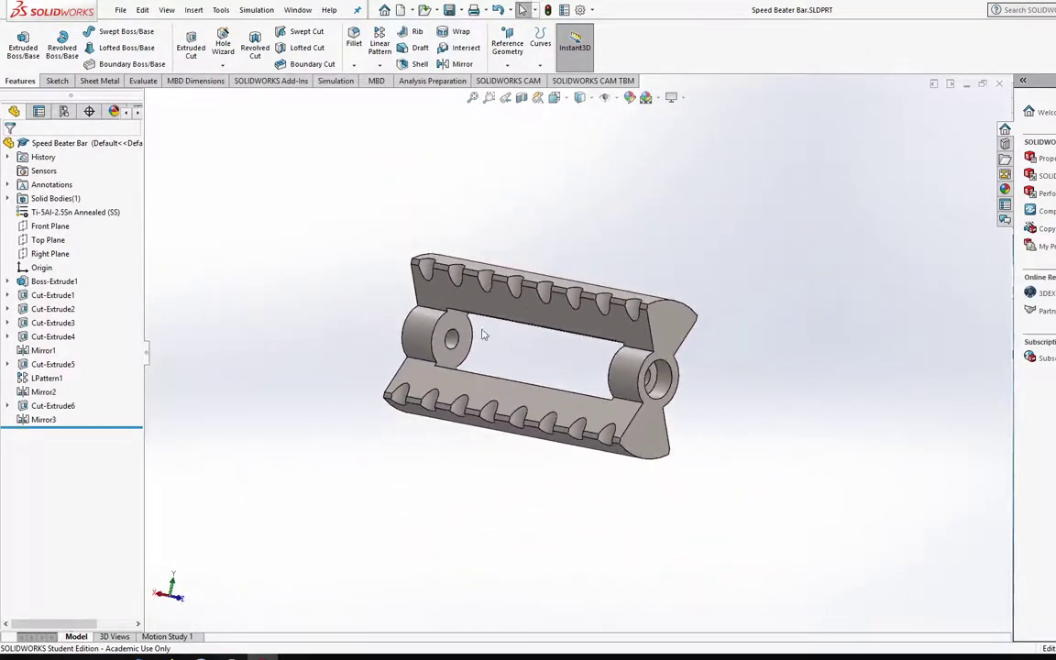
Examine the Speed Beater Bar part from several angles, including its notched edges, end bosses and bores
scroll(421, 295, down, 5)
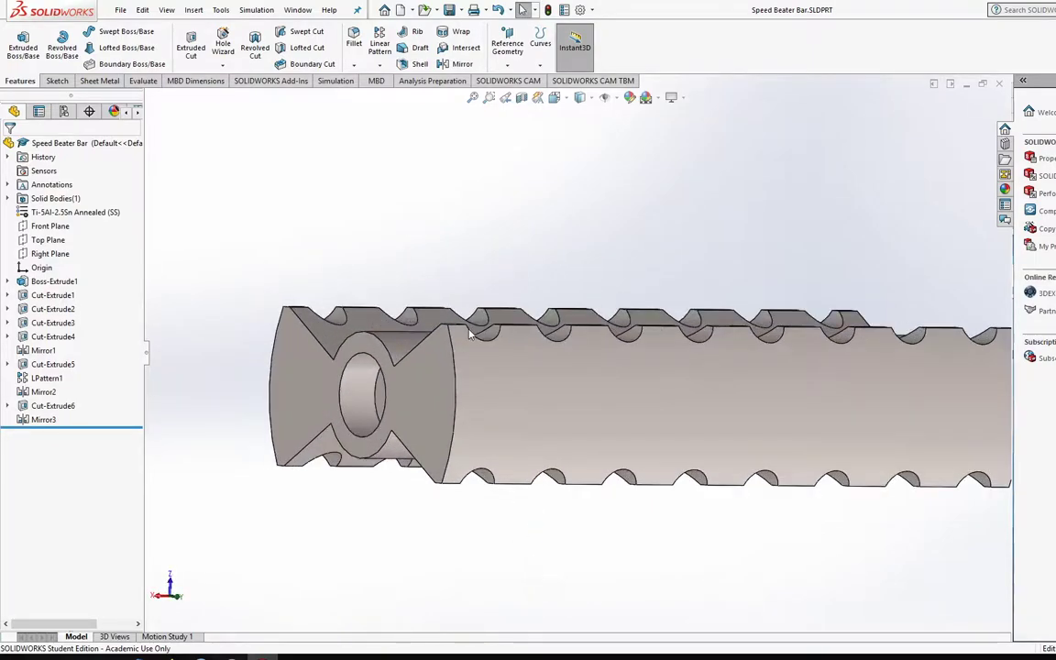
middle_drag(421, 296, 507, 464)
click(497, 360)
scroll(493, 364, up, 3)
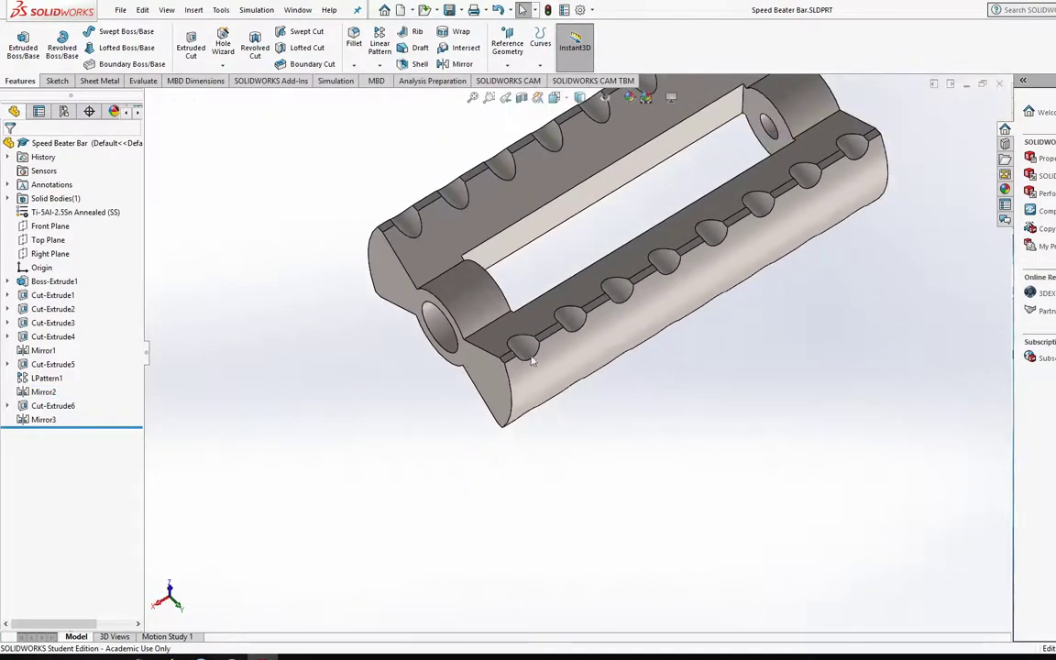
scroll(537, 354, down, 3)
middle_drag(538, 354, 585, 241)
scroll(551, 457, down, 3)
scroll(505, 360, up, 6)
middle_drag(521, 292, 723, 306)
scroll(519, 333, down, 5)
middle_drag(491, 321, 425, 208)
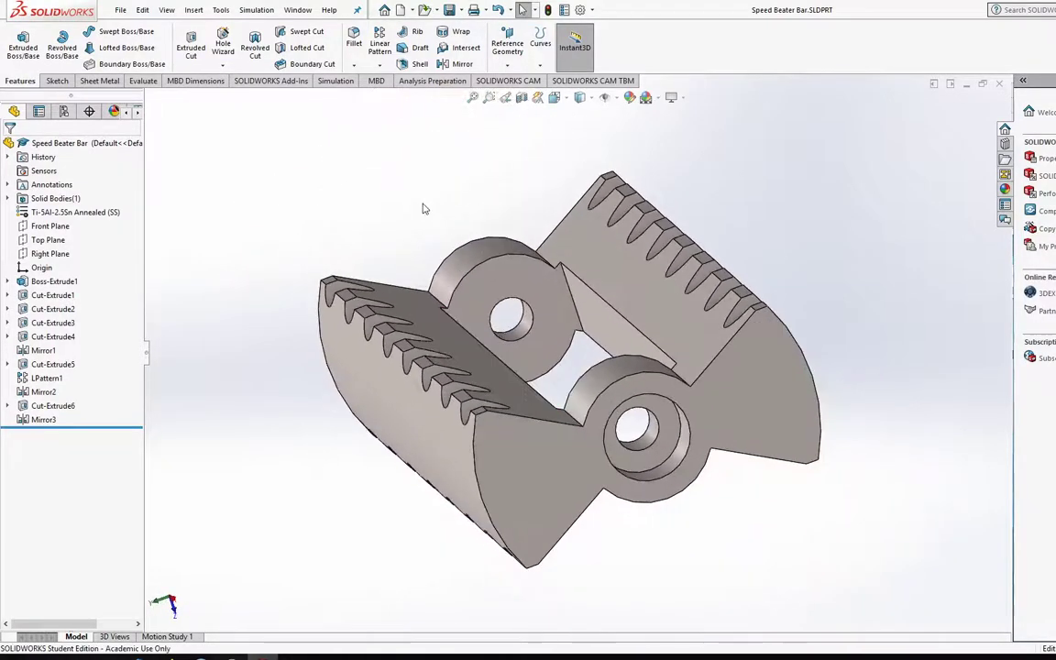
scroll(612, 407, up, 4)
middle_drag(616, 411, 396, 261)
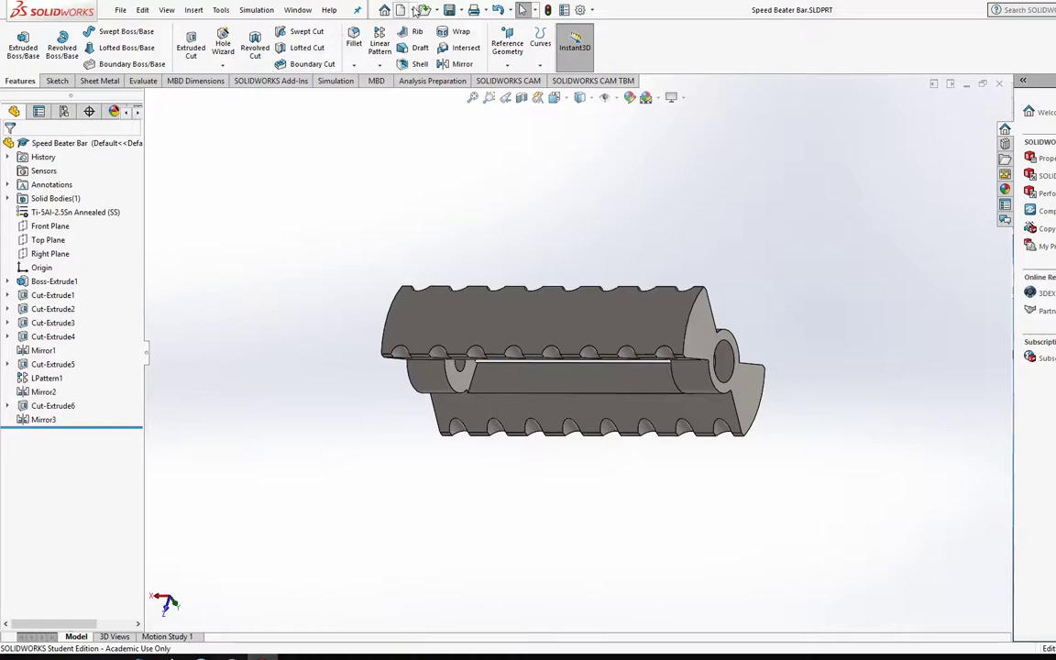
Create a new part document
click(415, 9)
click(415, 29)
double_click(321, 291)
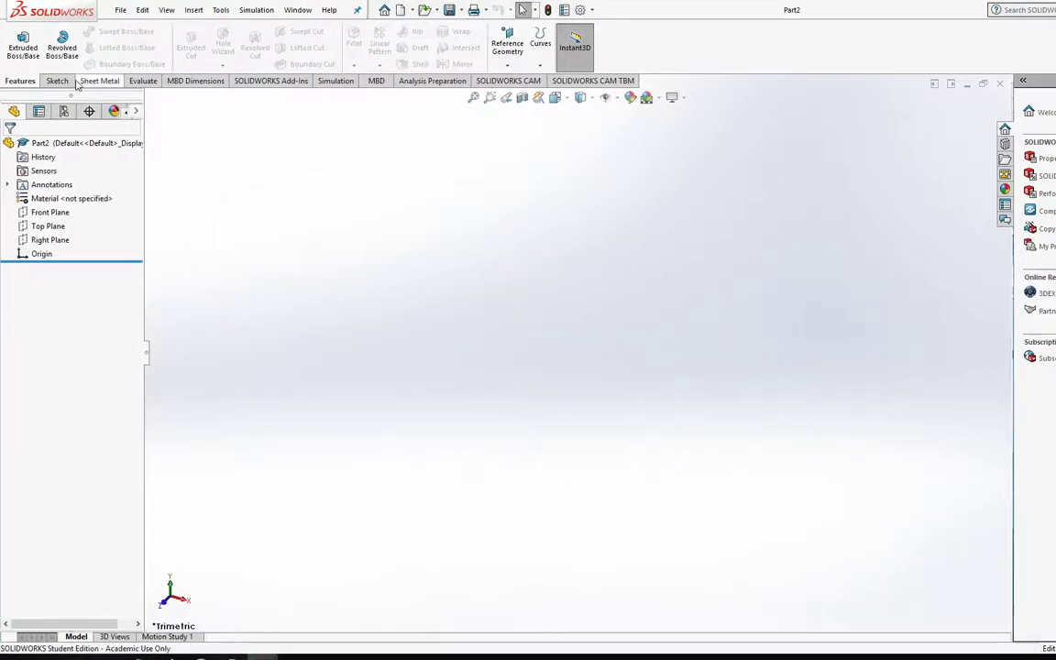
Sketch a circle about 2.8 in in diameter on the Right Plane, centred on the origin
click(66, 82)
click(19, 41)
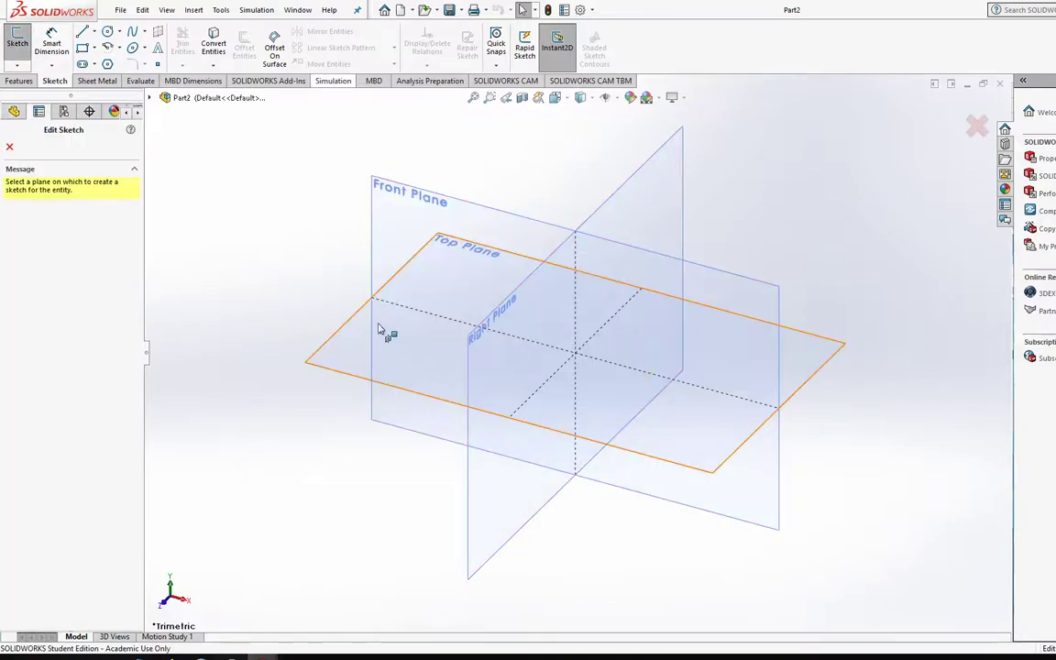
click(500, 308)
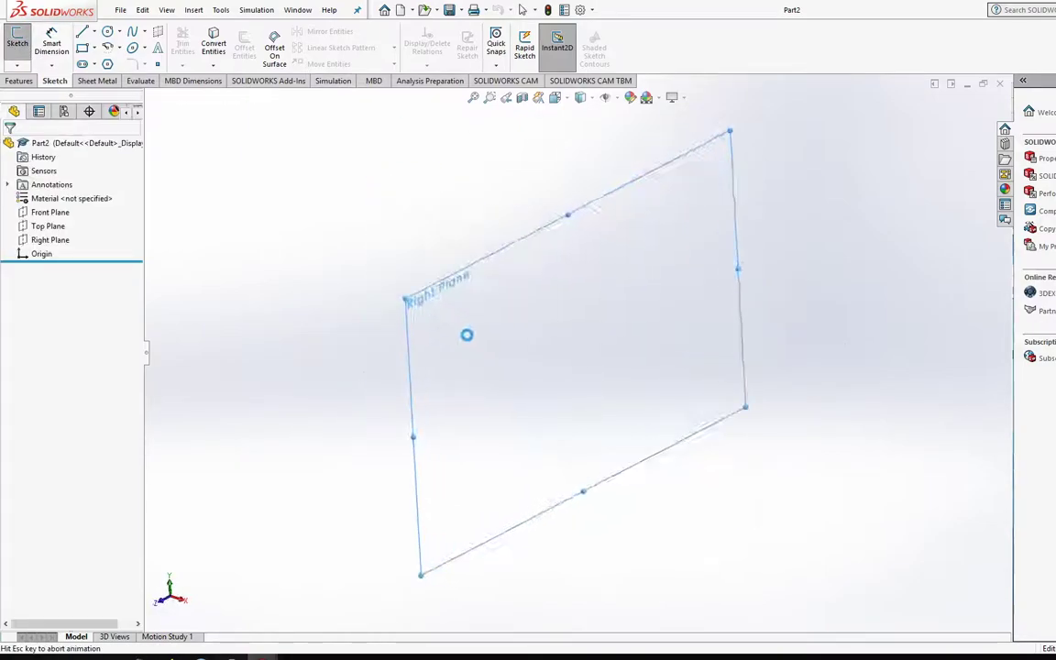
click(108, 33)
drag(578, 354, 463, 312)
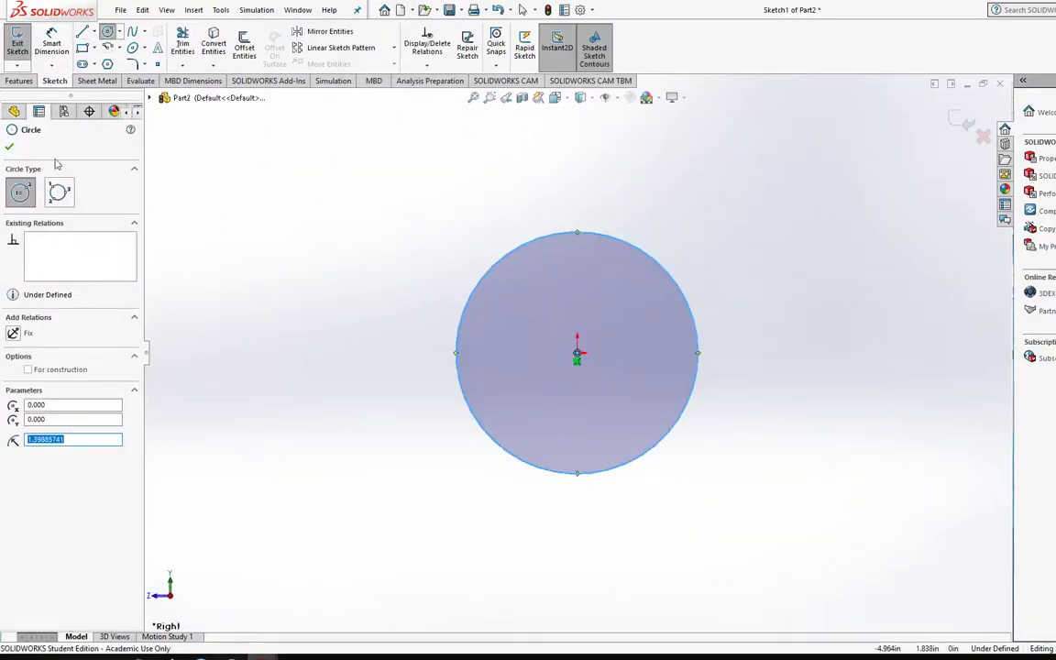
Dimension the circle's diameter and set it to 4 in
click(50, 44)
click(697, 337)
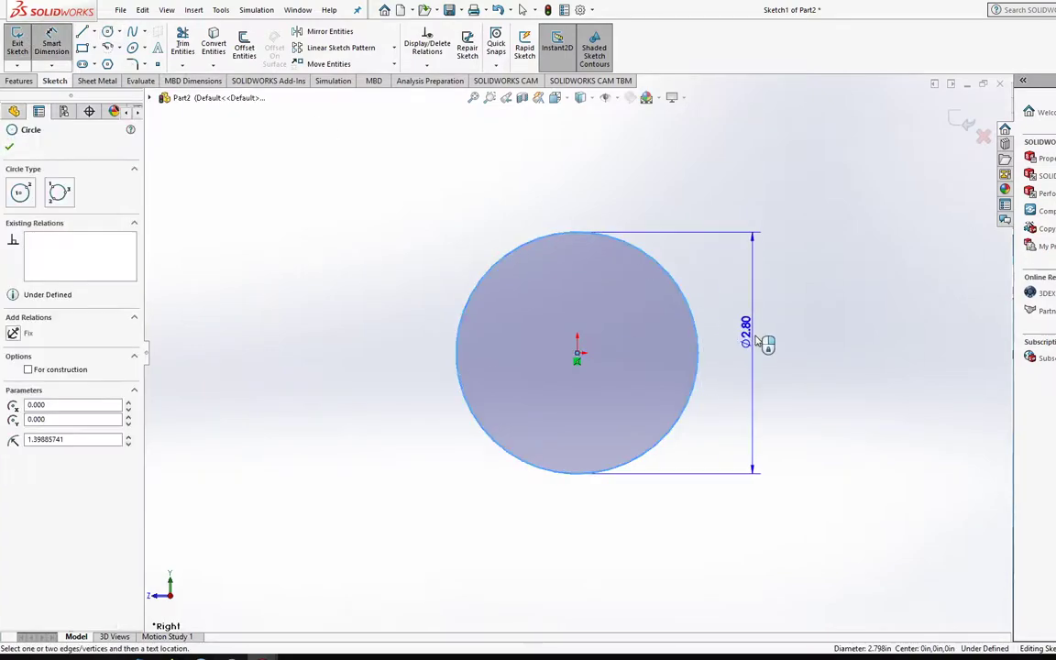
click(758, 335)
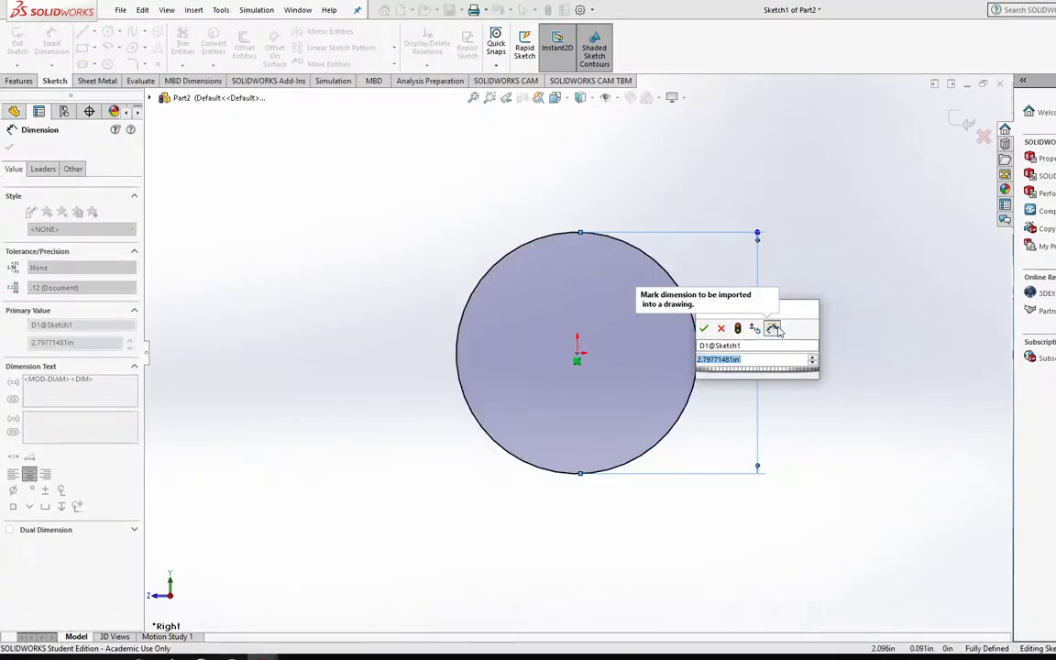
text(4)
key(Return)
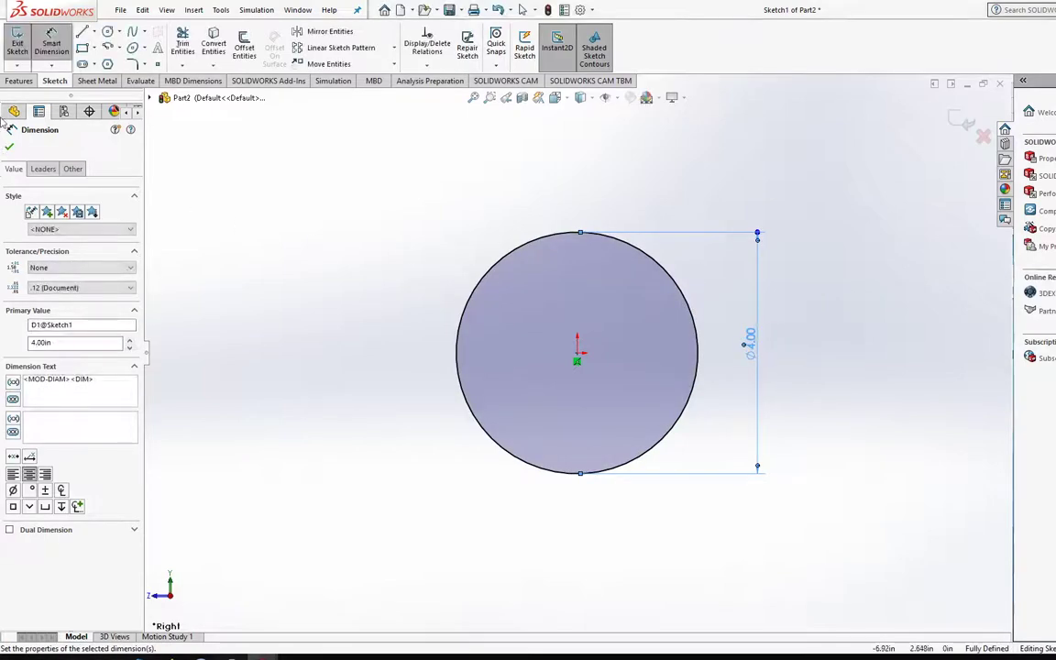
Extrude the circle 8 in with a Blind end condition to form a solid cylinder
click(20, 81)
click(23, 44)
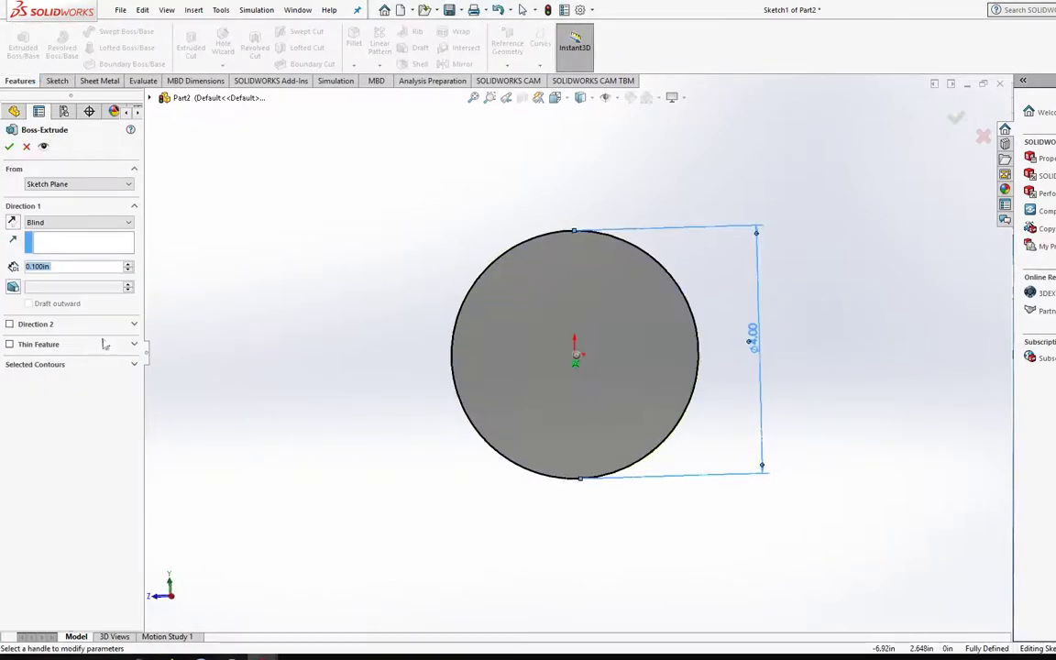
text(8)
key(Return)
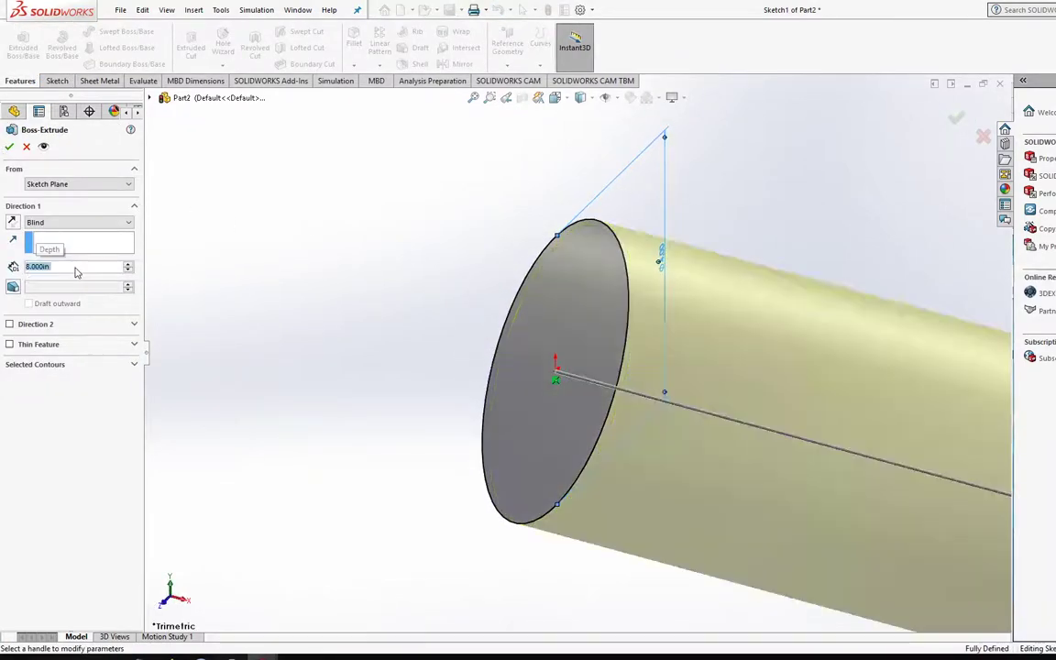
click(10, 146)
scroll(663, 326, up, 5)
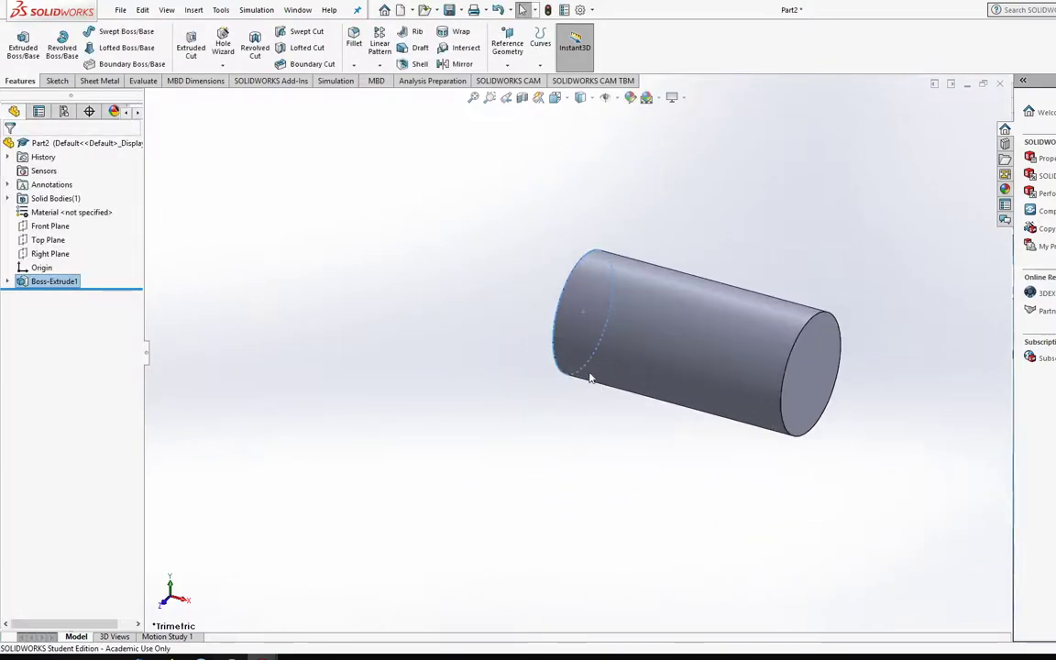
Assign the titanium alloy Ti-5Al-2.5Sn Annealed (SS) as the part's material
scroll(736, 321, up, 2)
scroll(666, 290, down, 3)
right_click(69, 212)
click(282, 255)
click(473, 375)
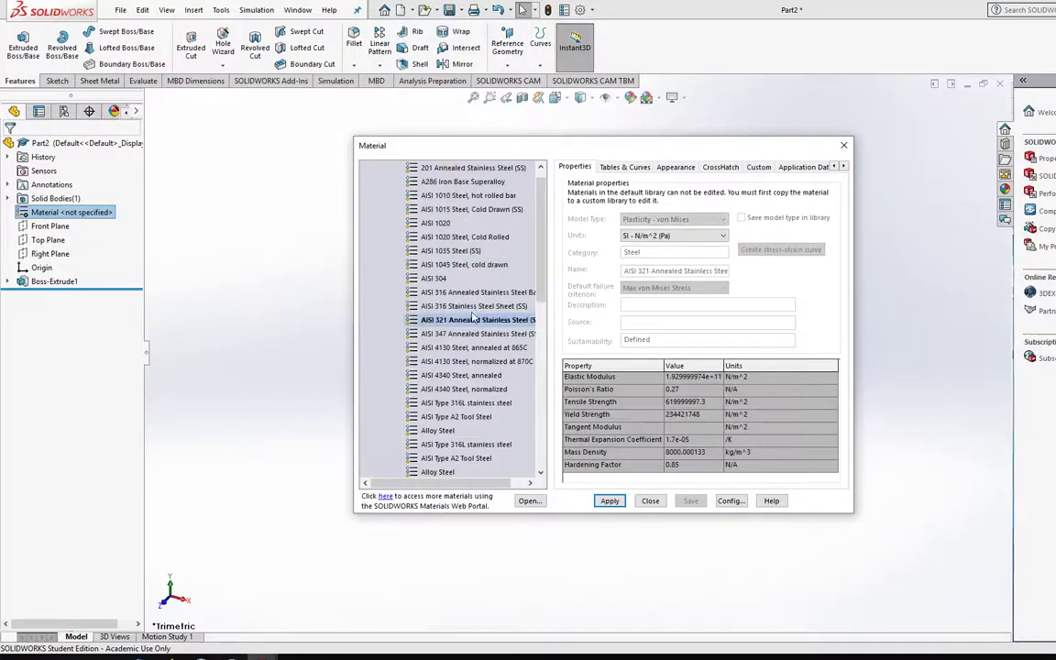
click(384, 197)
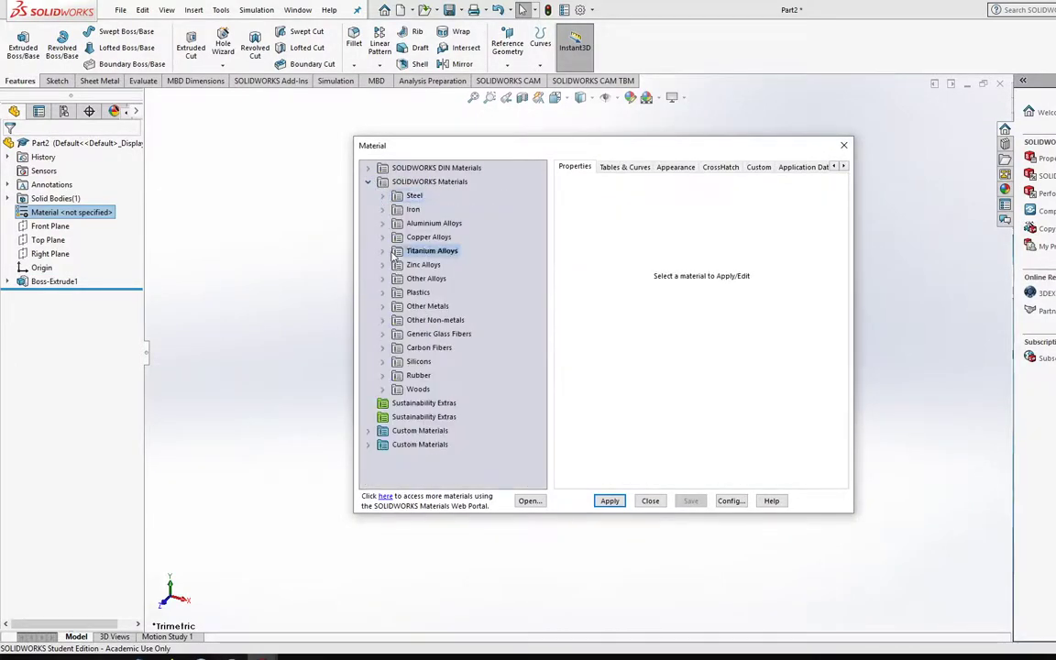
click(386, 251)
click(455, 334)
double_click(456, 336)
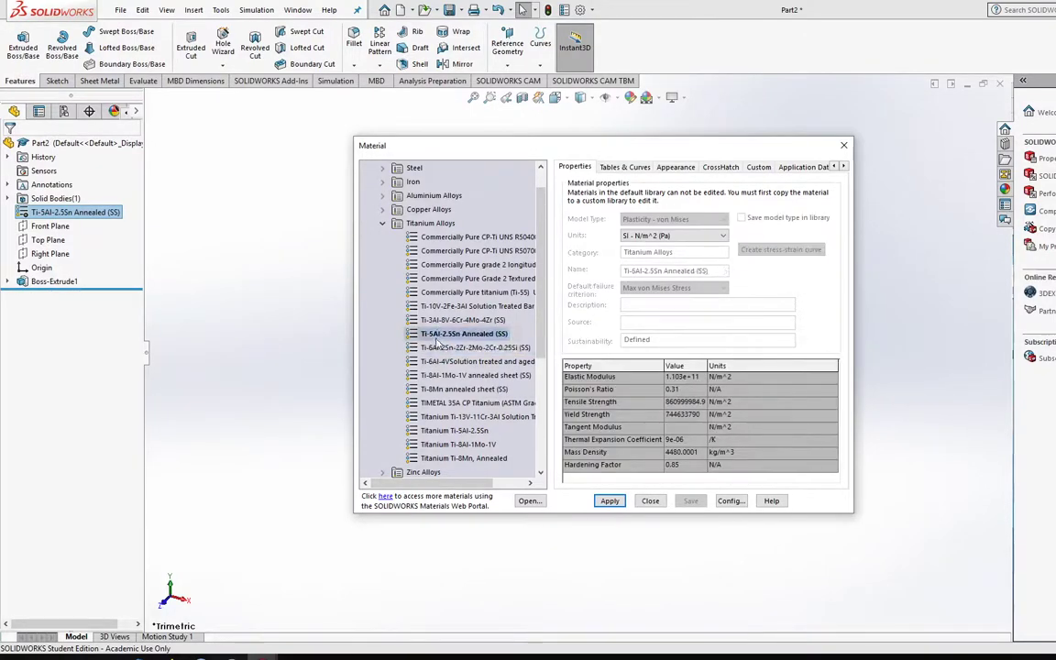
click(650, 500)
scroll(624, 362, down, 5)
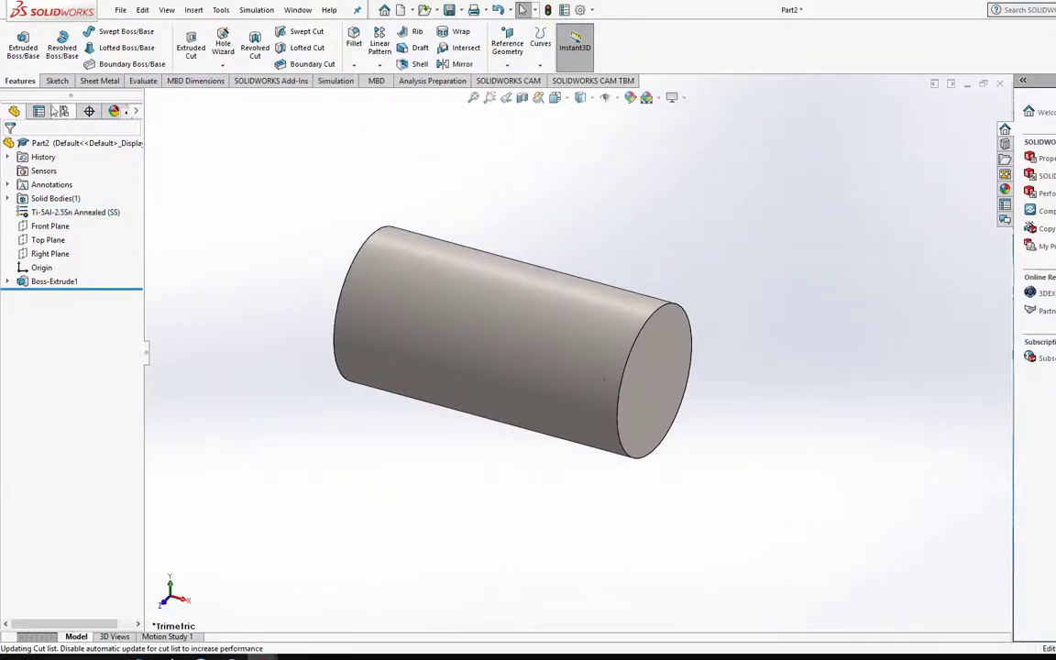
click(57, 80)
click(17, 42)
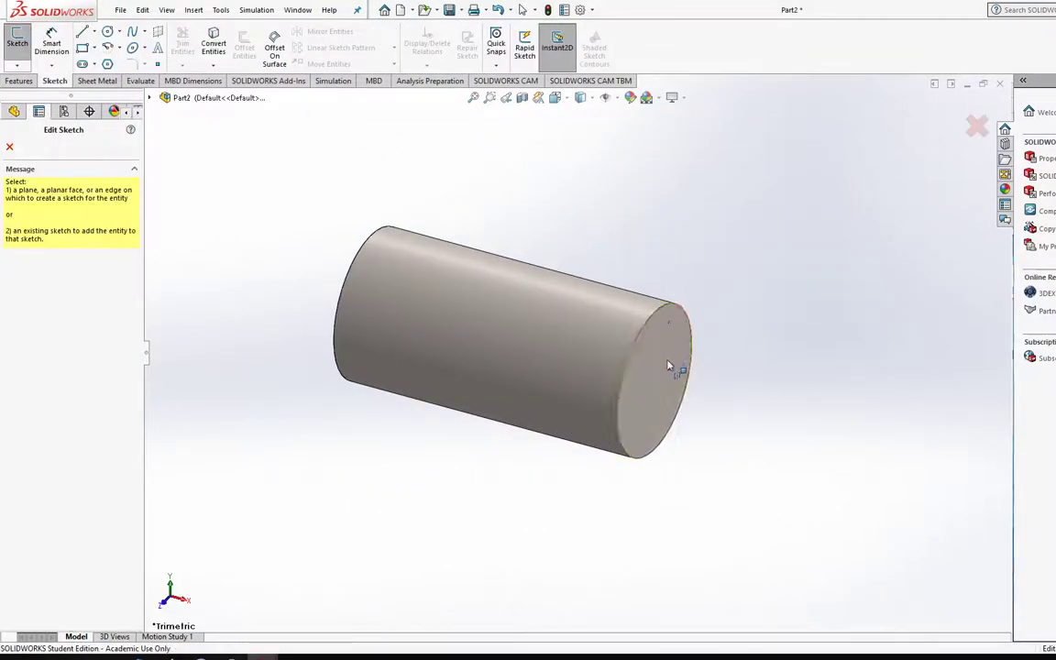
click(9, 147)
Change the cylinder extrusion's end condition to Mid Plane so it is centred on the Right Plane
right_click(32, 281)
click(47, 240)
click(78, 222)
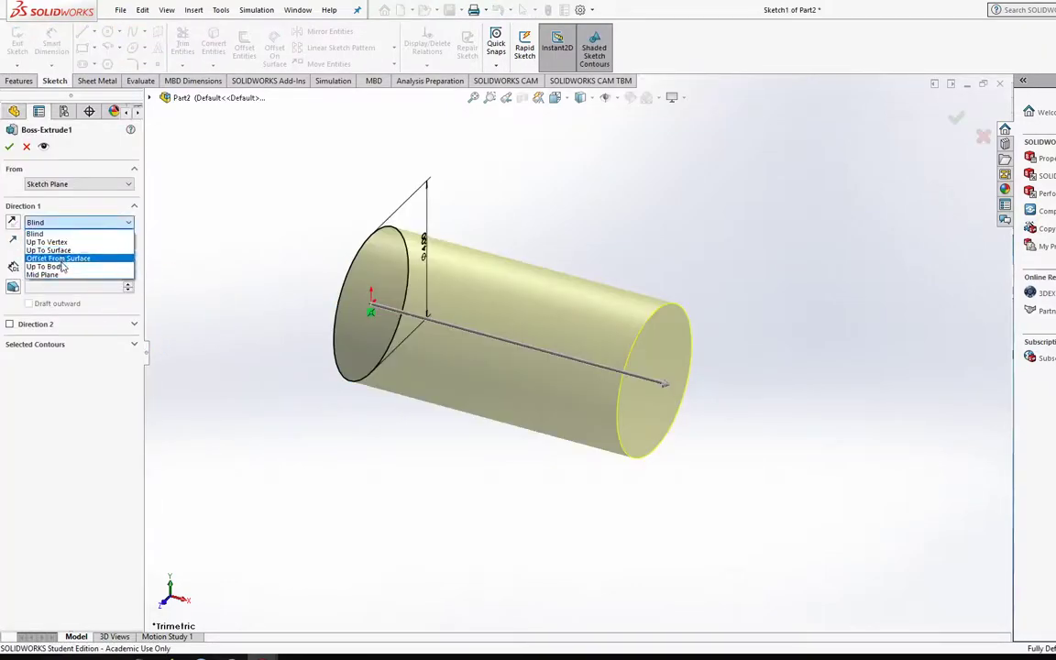
click(61, 275)
click(9, 147)
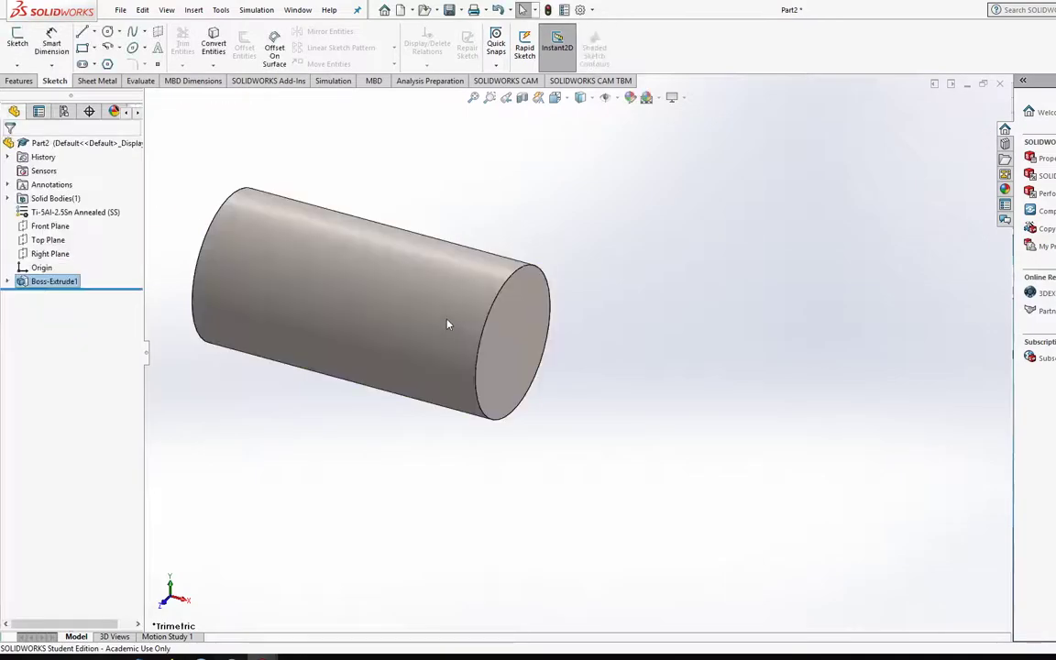
Show the Front, Top and Right reference planes in the model view
click(612, 98)
click(623, 201)
click(399, 401)
click(236, 294)
Switch the cylinder extrusion's end condition to Blind for comparison with the planes, and restore Mid Plane
right_click(50, 282)
click(54, 247)
click(78, 222)
click(41, 223)
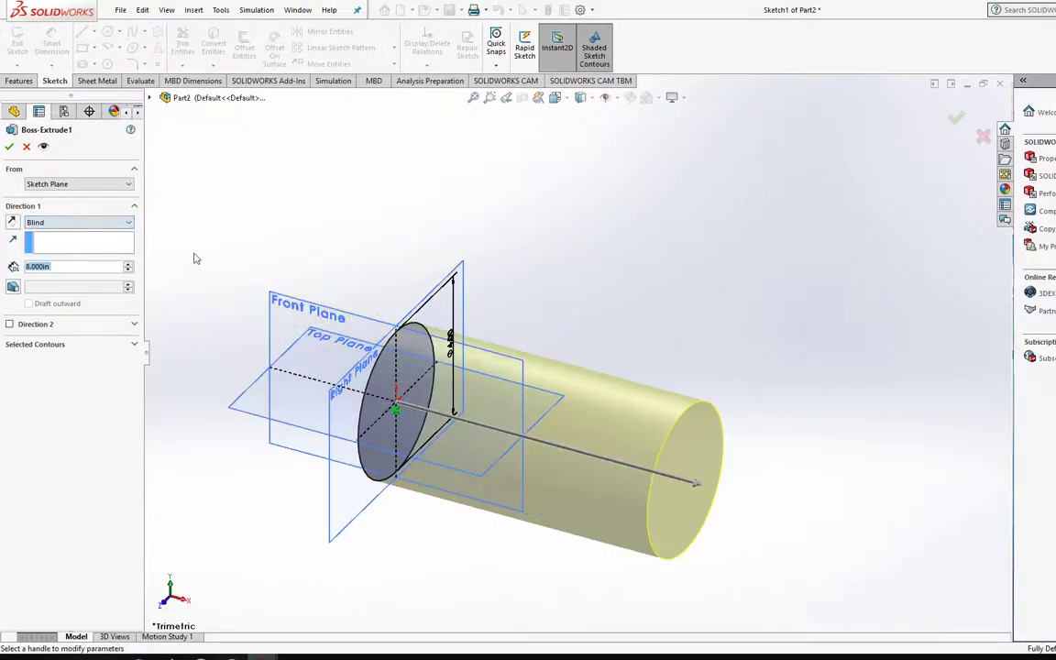
click(75, 223)
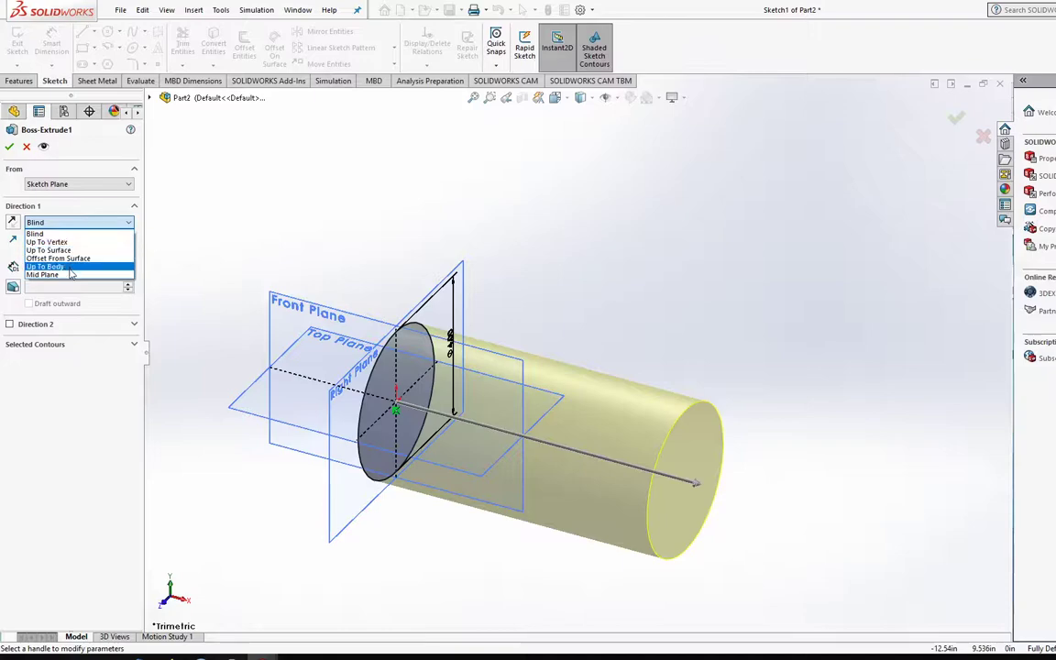
click(69, 276)
click(9, 147)
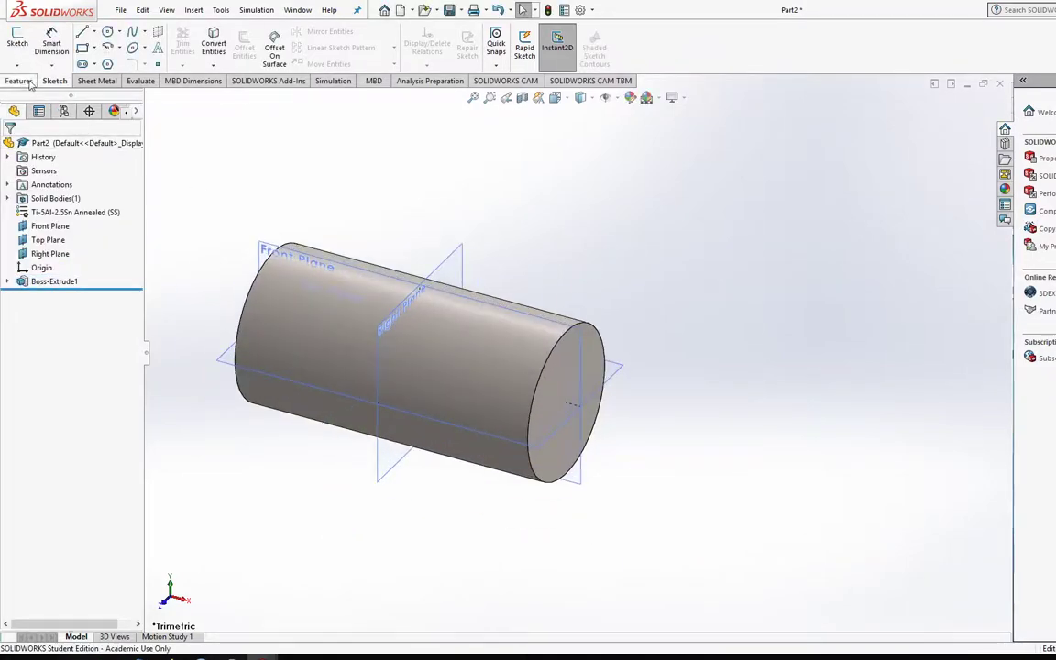
On the cylinder's end face, sketch two origin-centred circles: an inner one about 0.78 in in radius and an outer one of 2 in radius along the edge
click(555, 385)
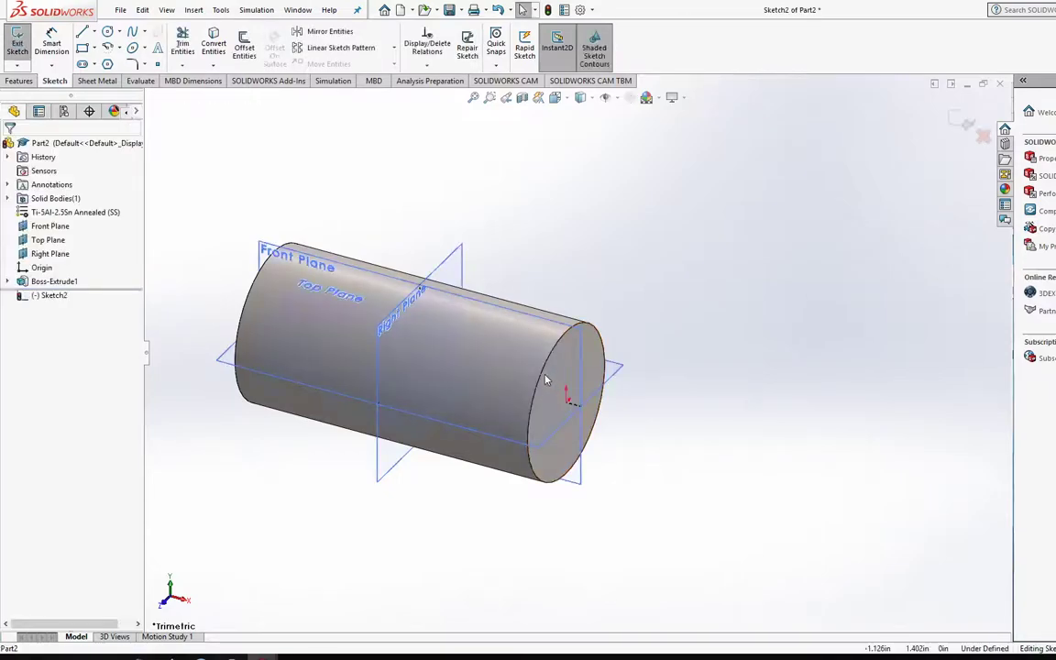
click(108, 33)
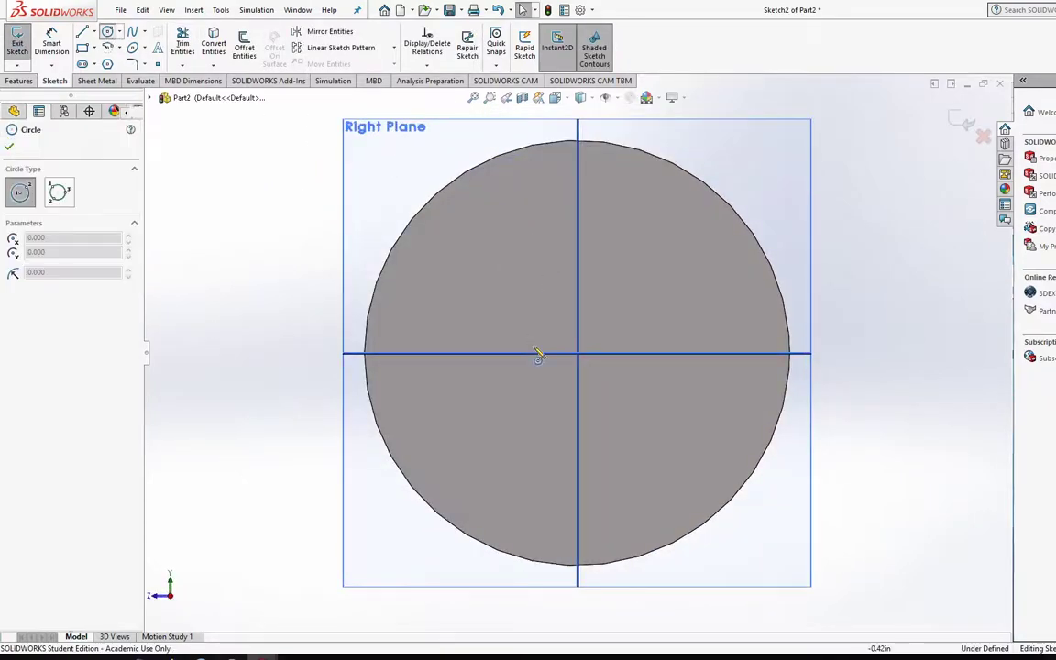
click(579, 354)
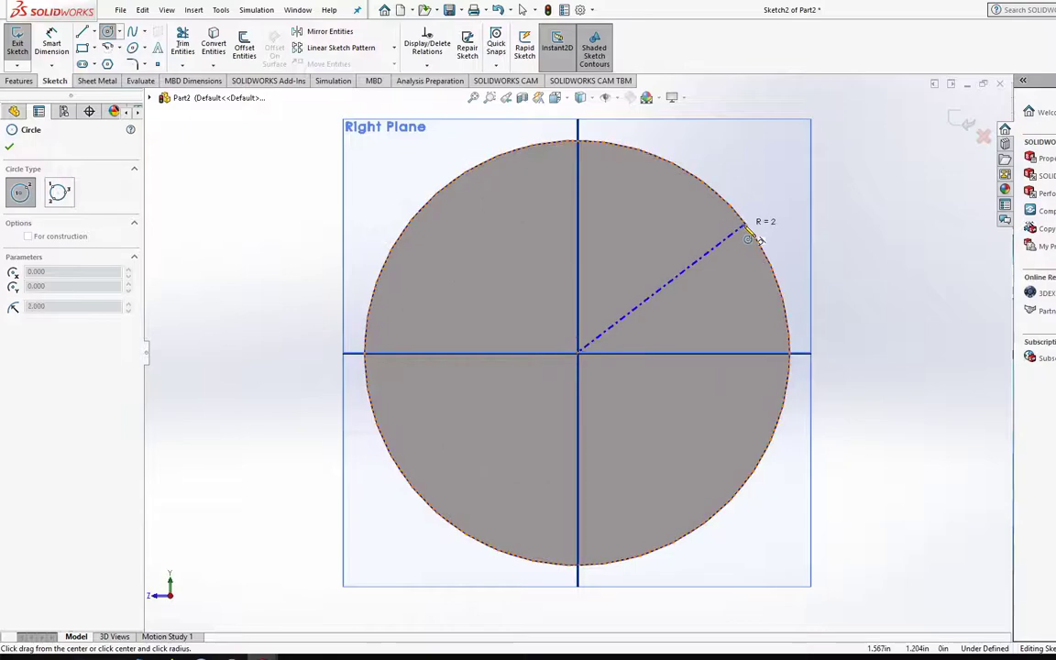
click(634, 296)
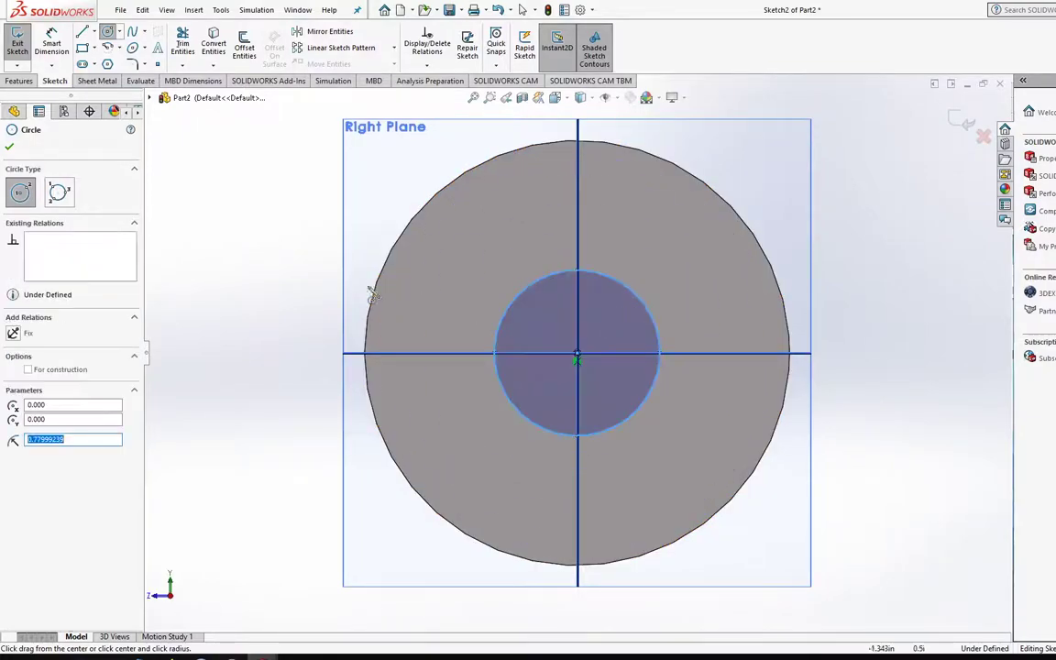
click(579, 353)
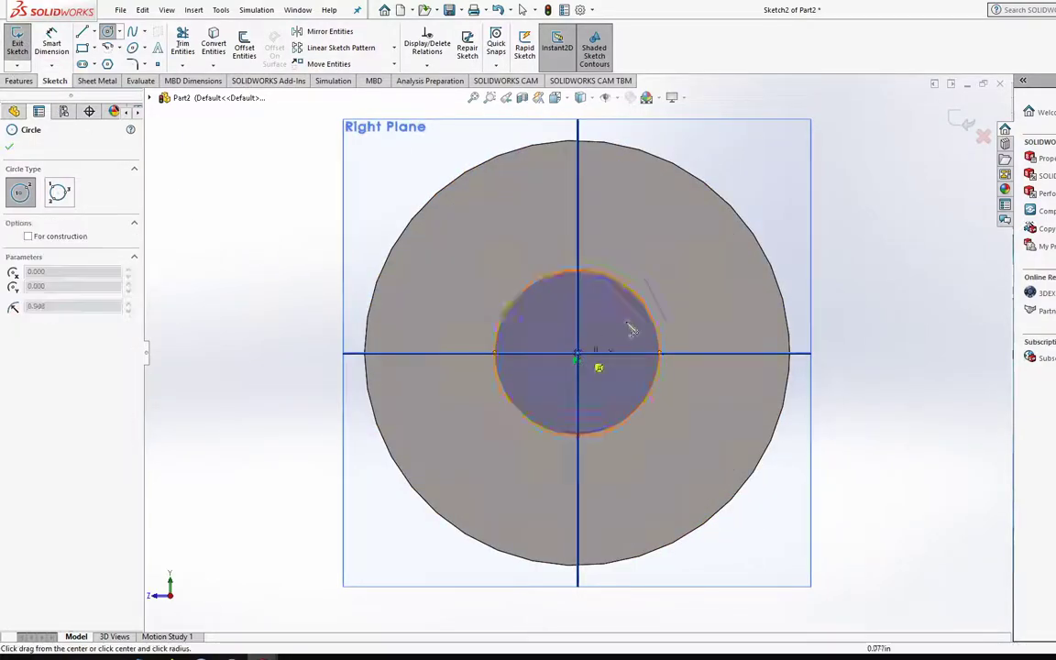
click(745, 224)
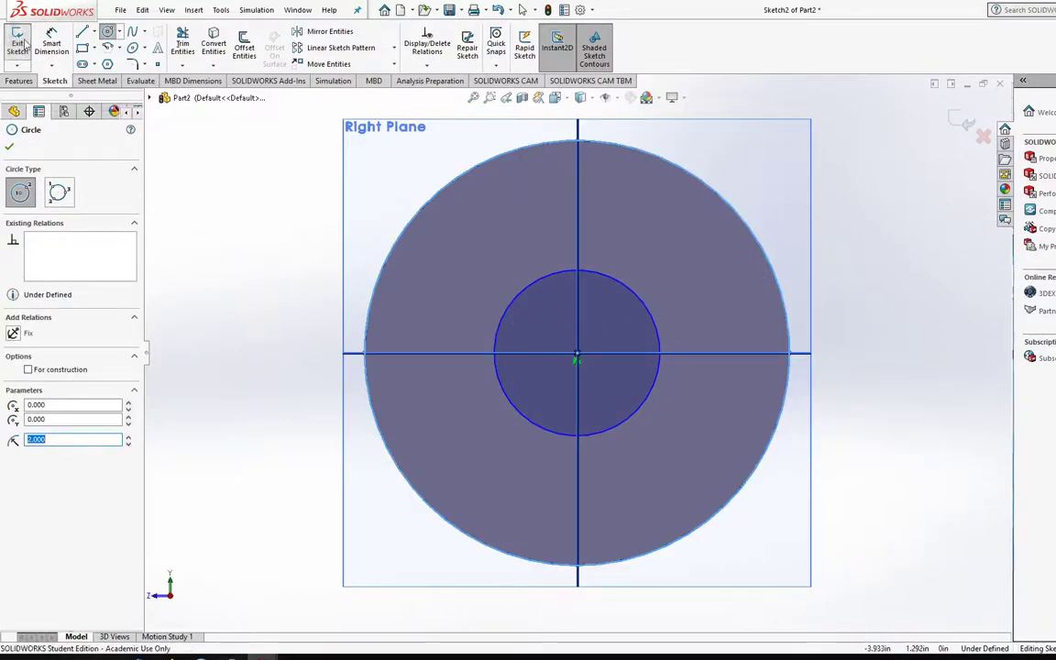
Sketch two crossing diagonal lines spanning the outer circle, the first one passing through the origin
key(l)
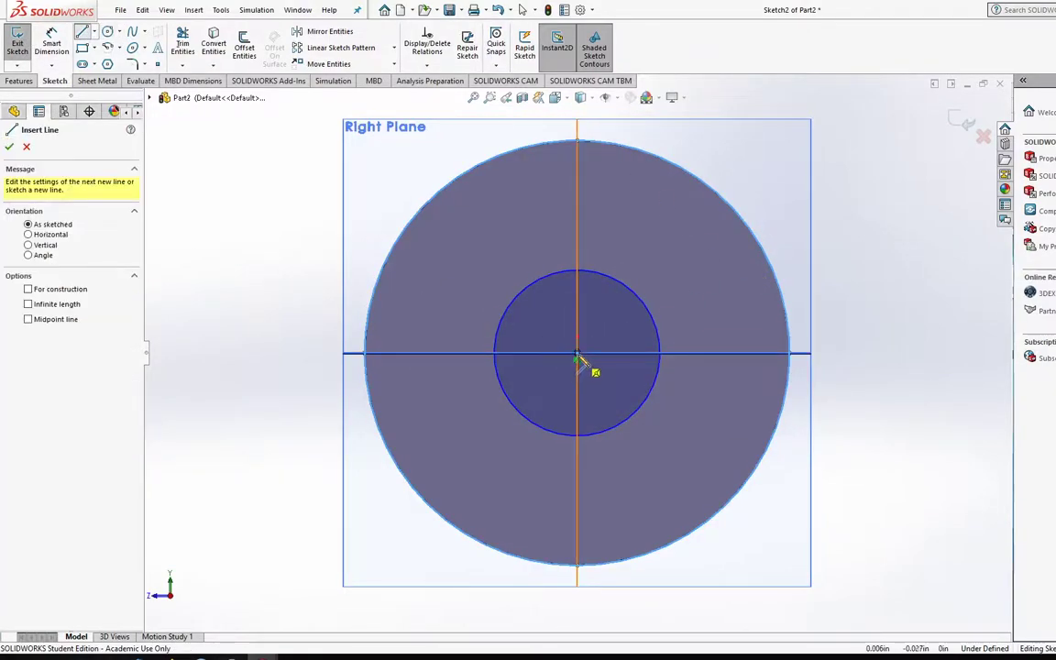
click(461, 181)
click(702, 519)
key(Escape)
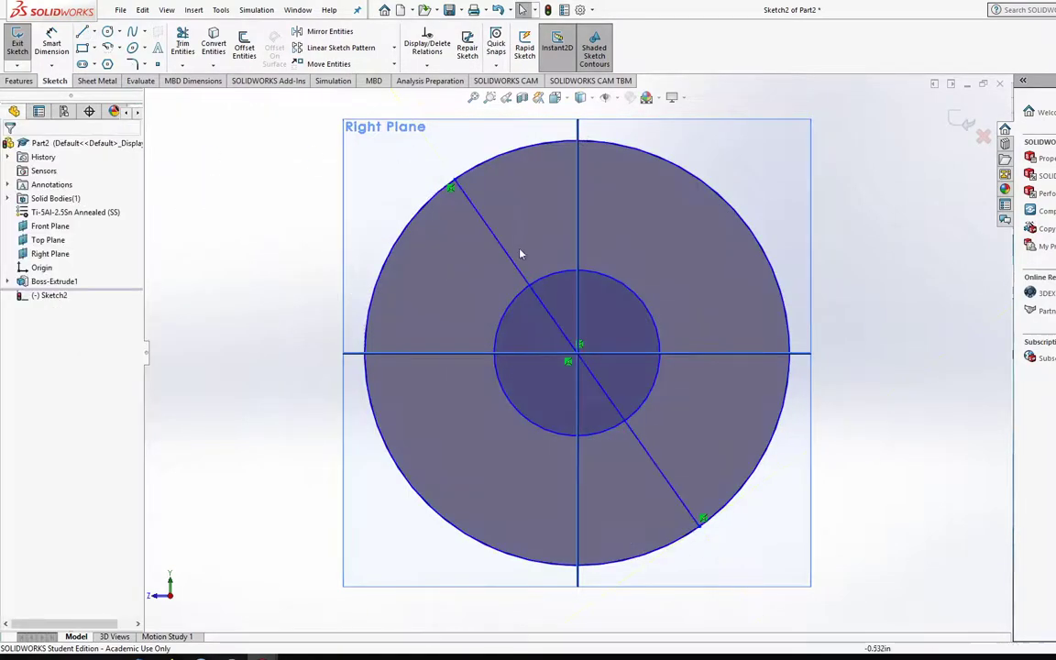
click(81, 32)
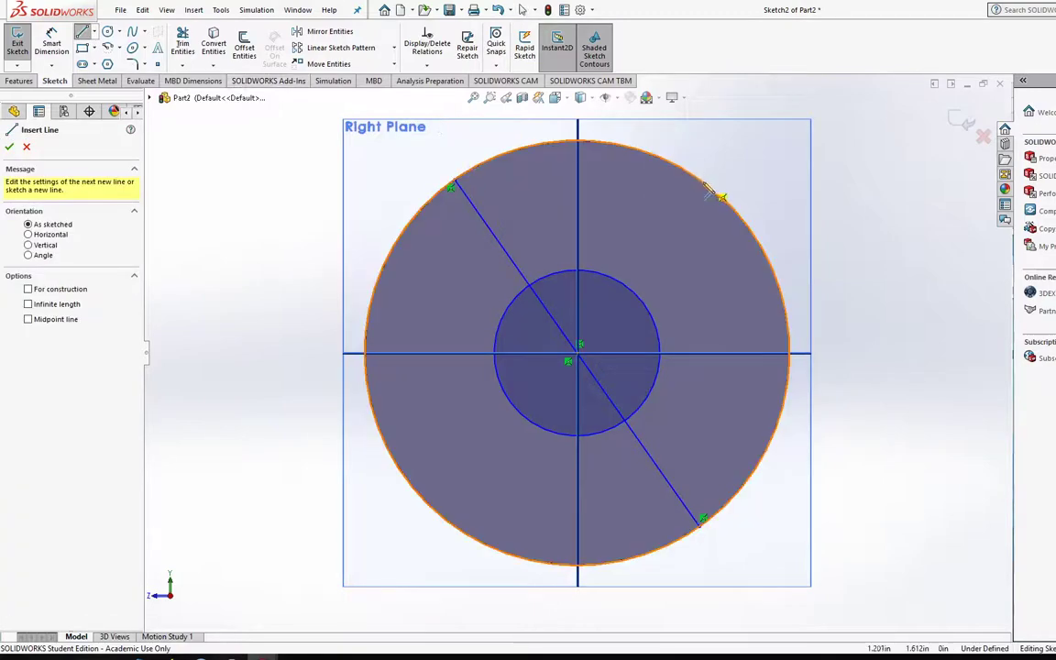
click(711, 189)
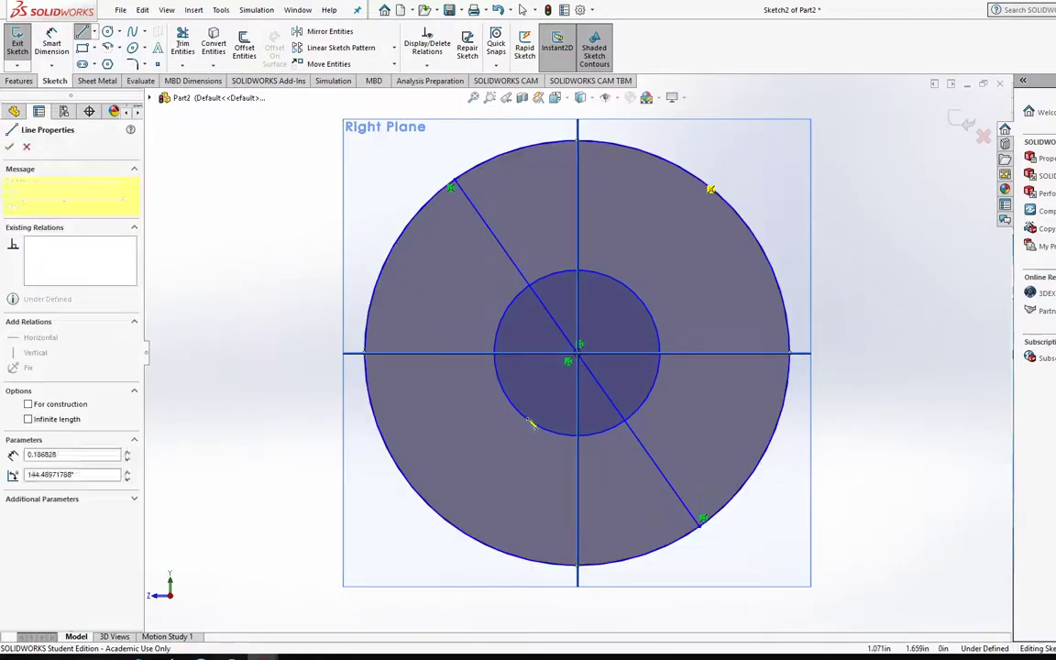
click(458, 524)
key(Escape)
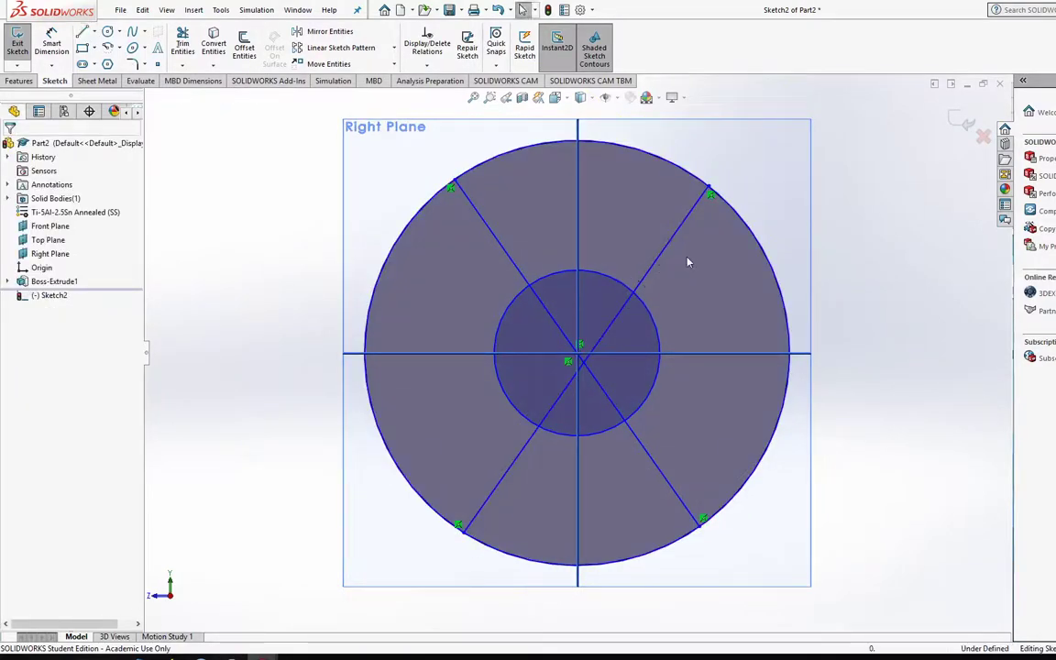
Hide the reference planes in the model view
click(614, 97)
click(606, 137)
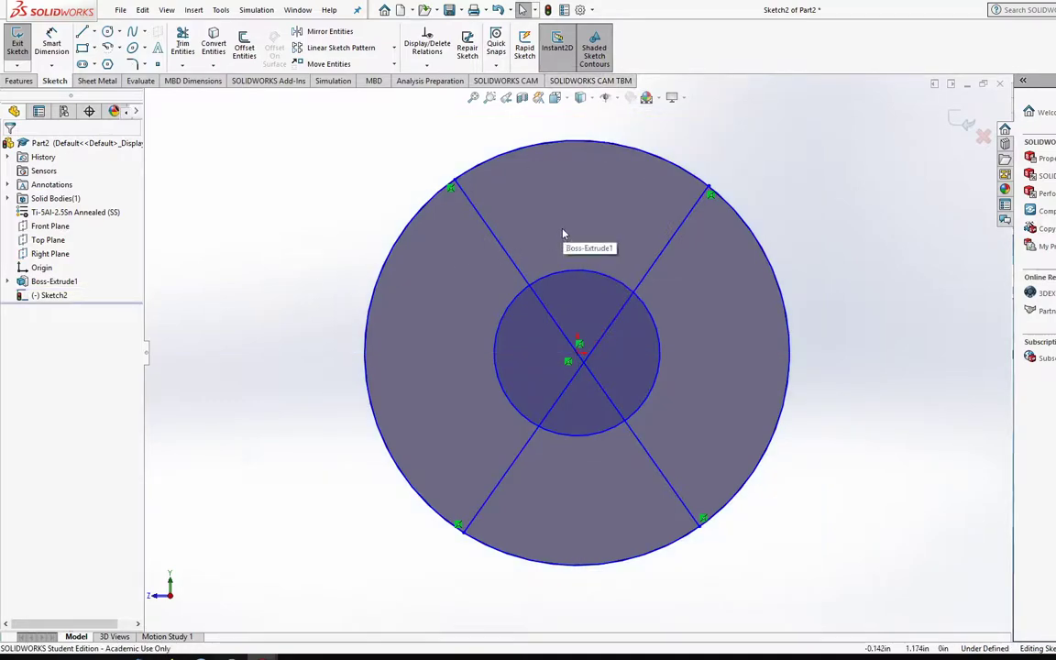
click(509, 259)
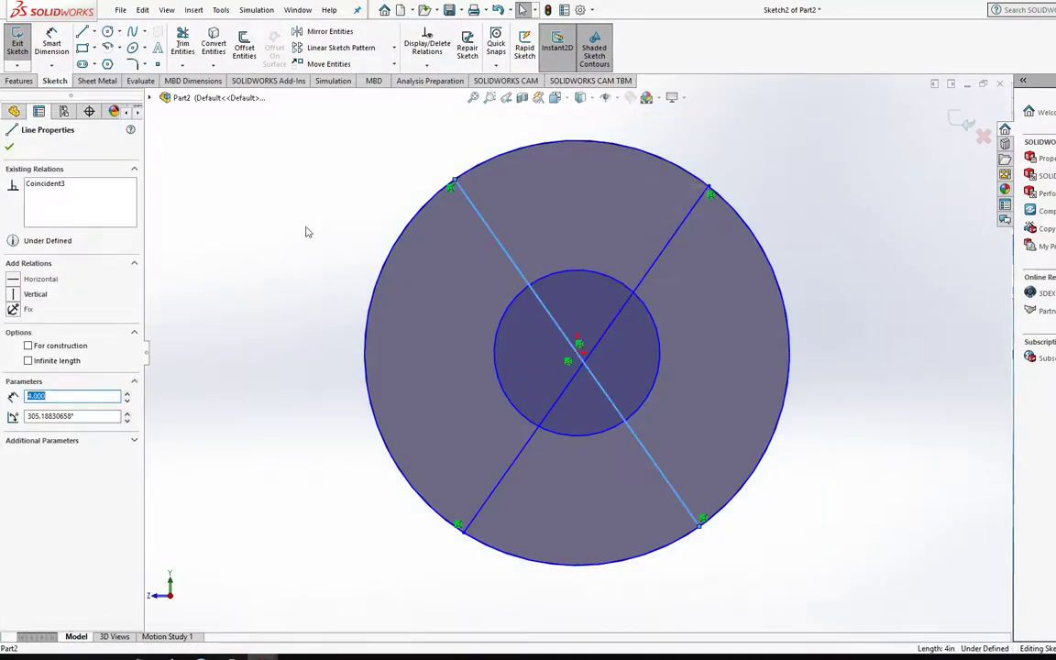
key(Escape)
Draw a vertical construction centerline through the origin, spanning the outer circle
click(93, 31)
click(112, 62)
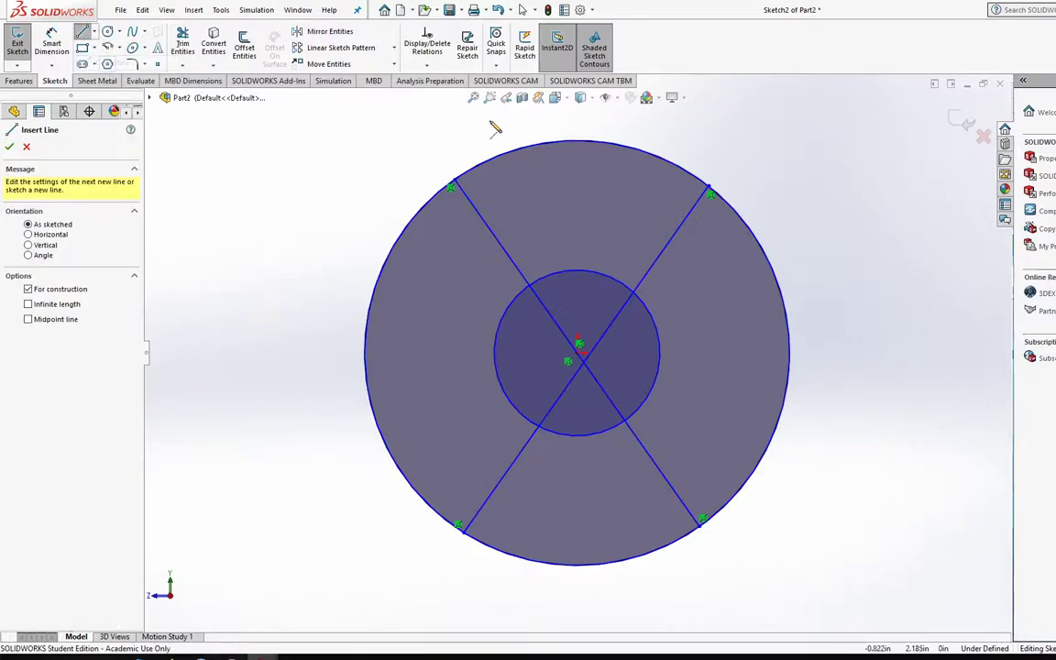
click(579, 143)
click(578, 563)
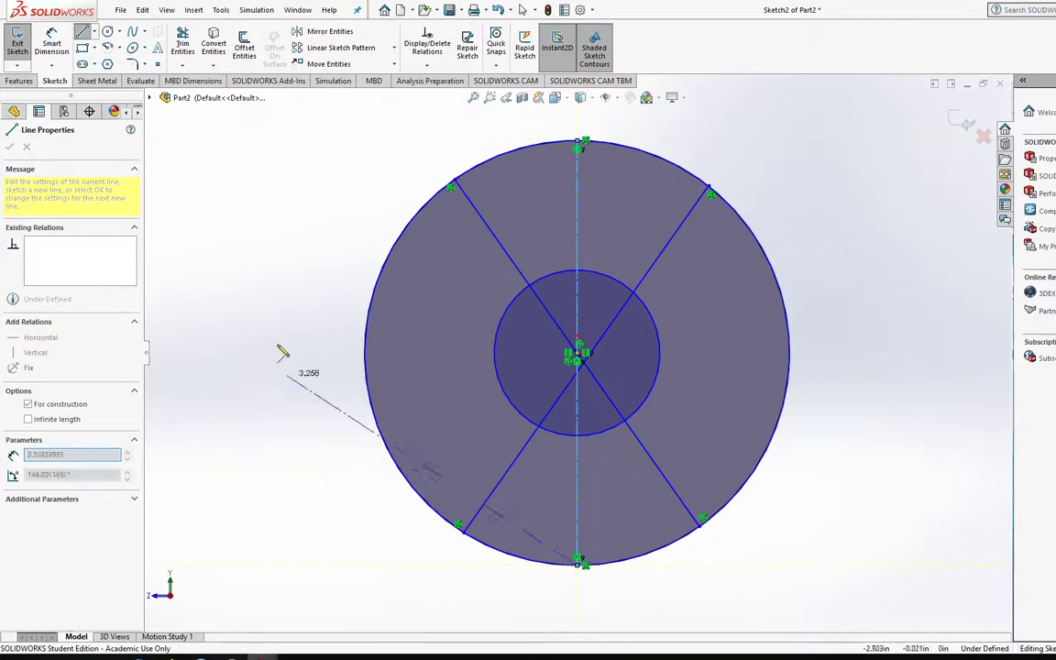
key(Escape)
Draw a horizontal construction centerline through the origin, 4 in long, across the outer circle
click(96, 34)
click(112, 61)
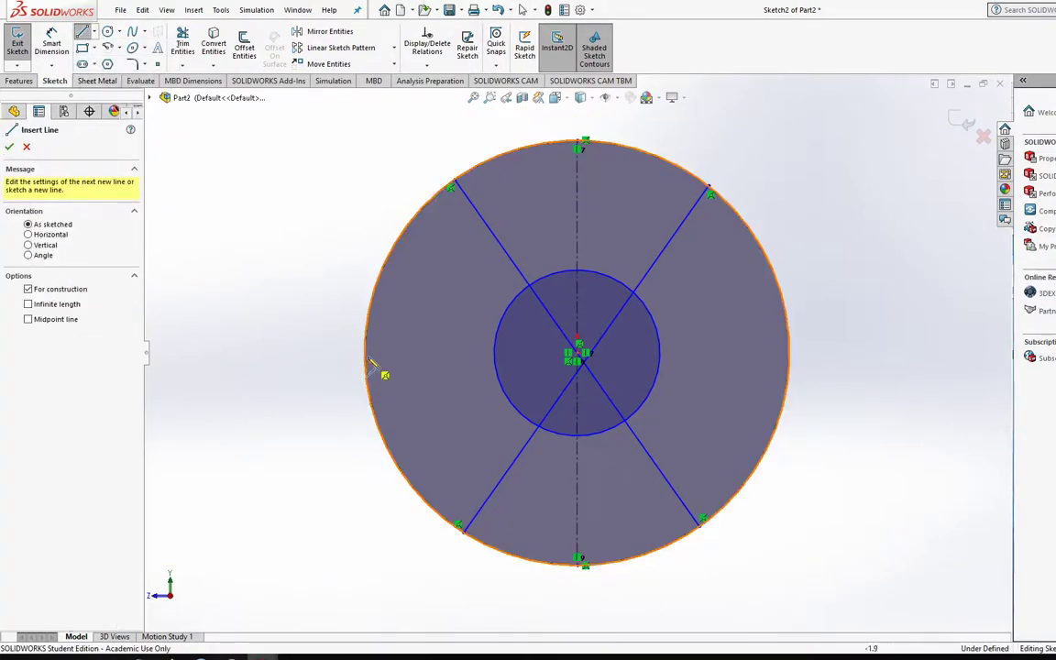
click(366, 352)
click(789, 352)
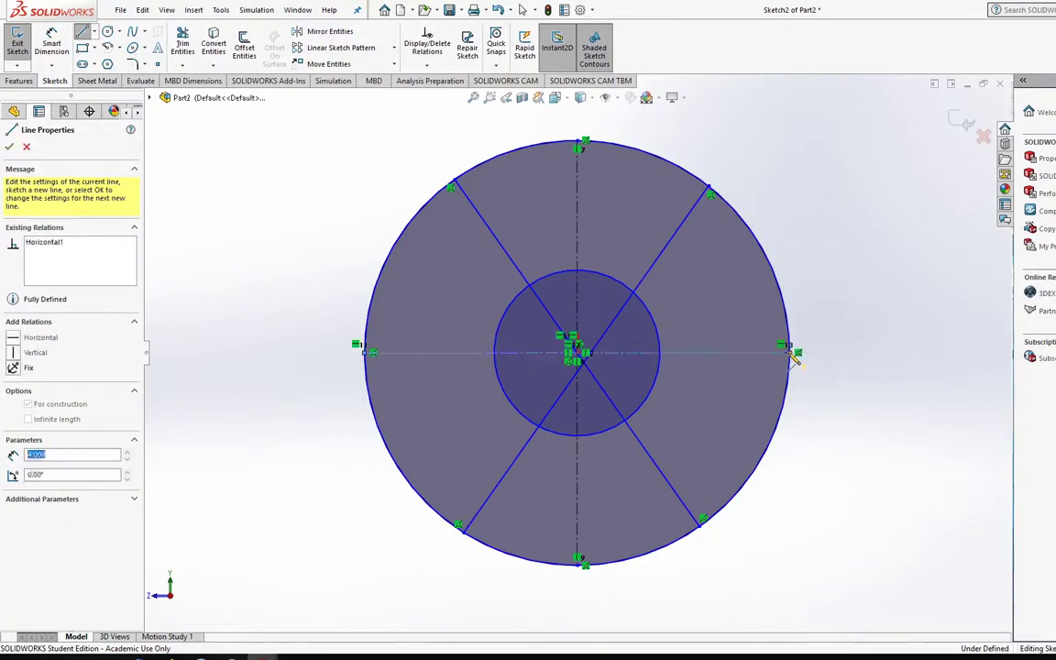
key(Escape)
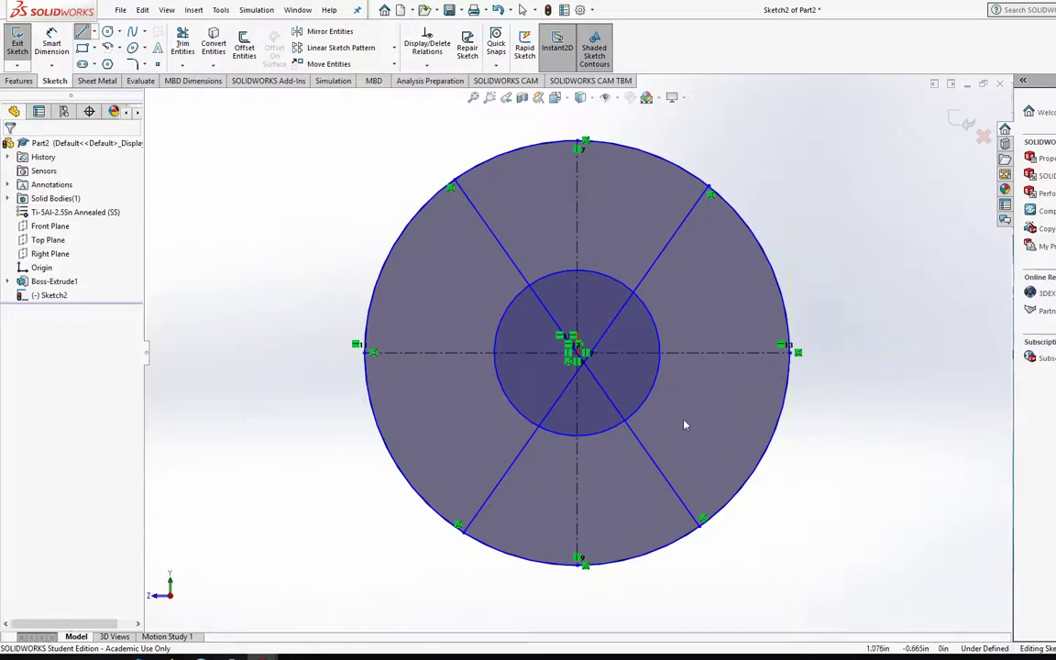
click(624, 353)
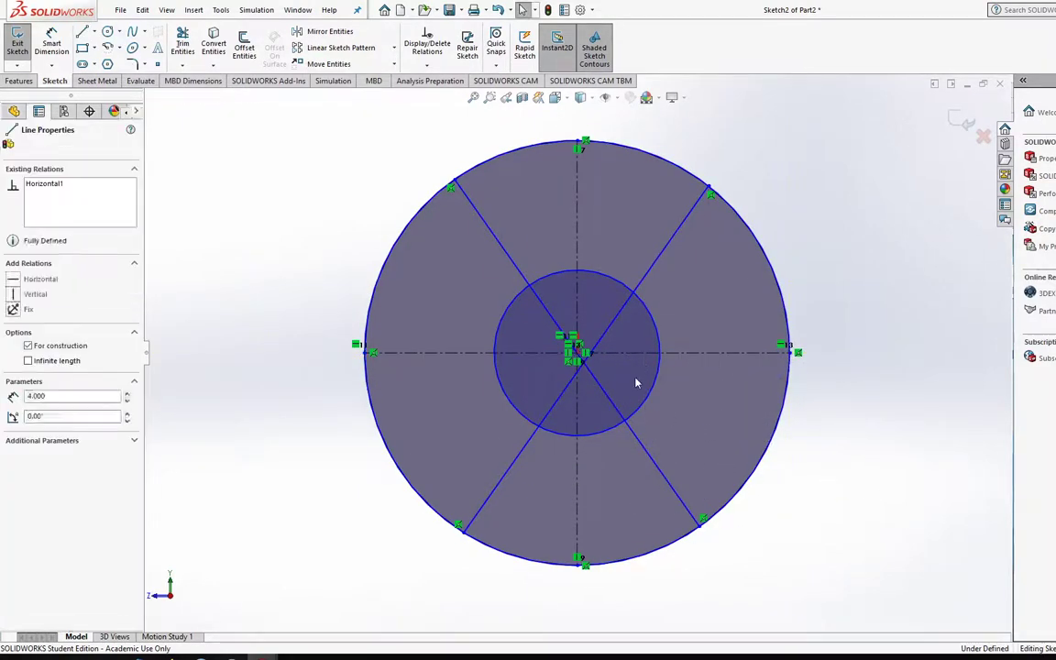
click(877, 396)
scroll(640, 365, down, 5)
click(559, 370)
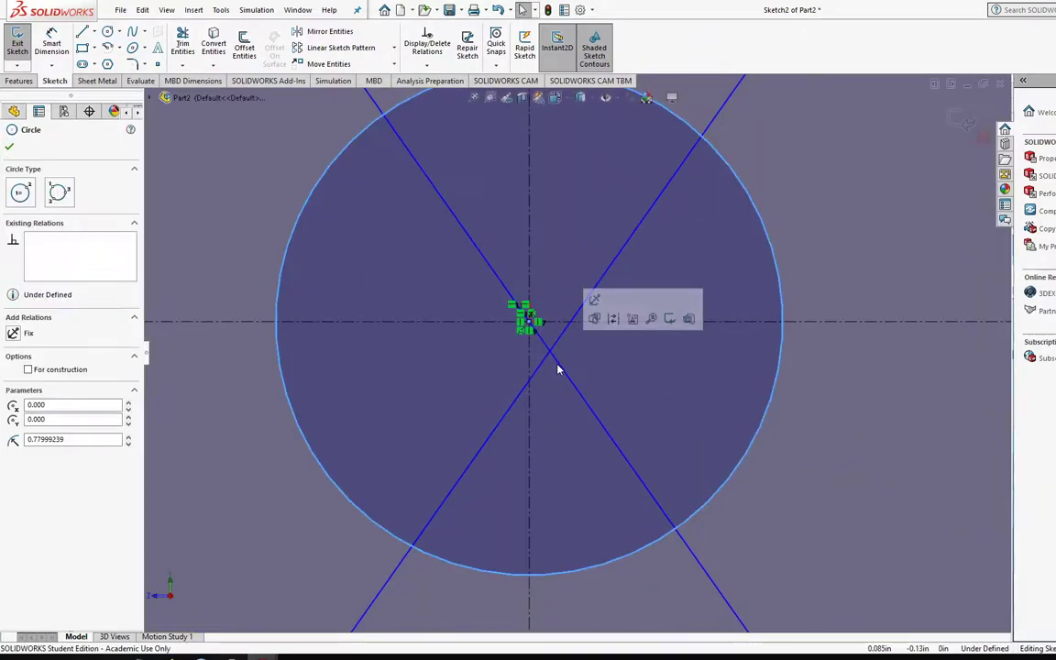
click(562, 370)
scroll(562, 370, up, 5)
click(579, 388)
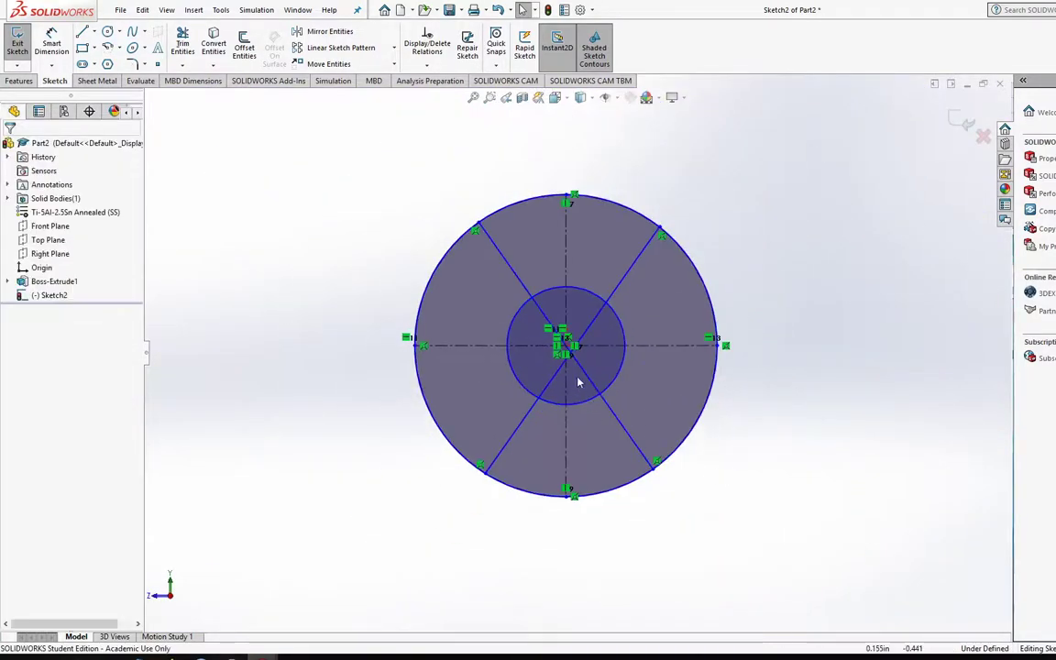
Enlarge the outer sketch circle past the cylinder, and make it coradial with the cylinder's circular edge
mouse_move(573, 492)
mouse_down()
mouse_move(569, 385)
mouse_move(592, 536)
mouse_up()
click(590, 506)
ctrl+click(590, 496)
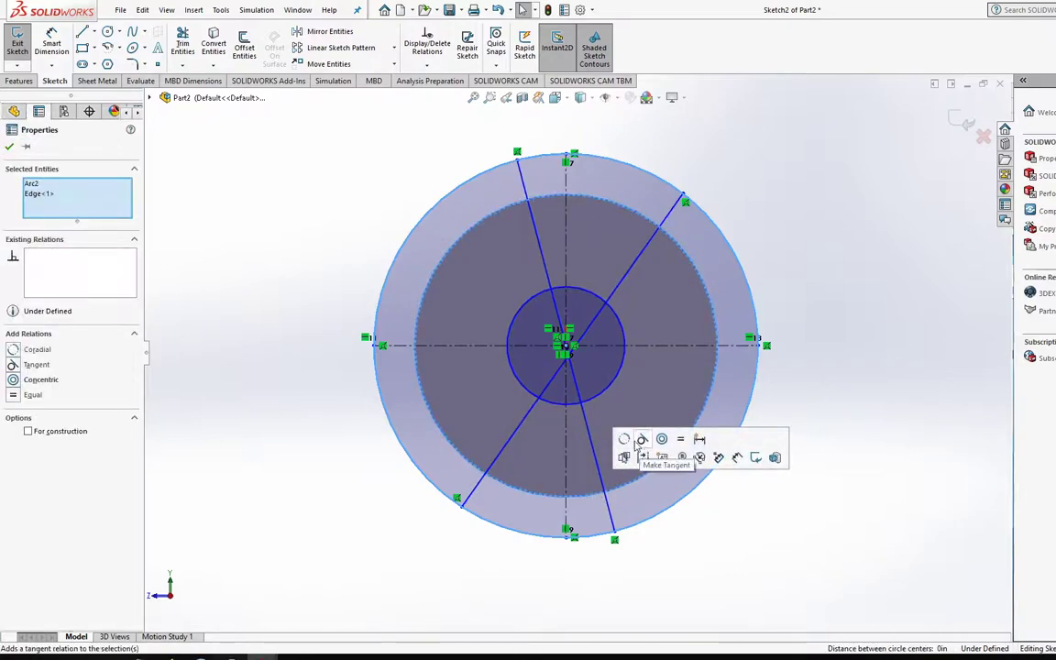
click(632, 451)
scroll(526, 396, down, 3)
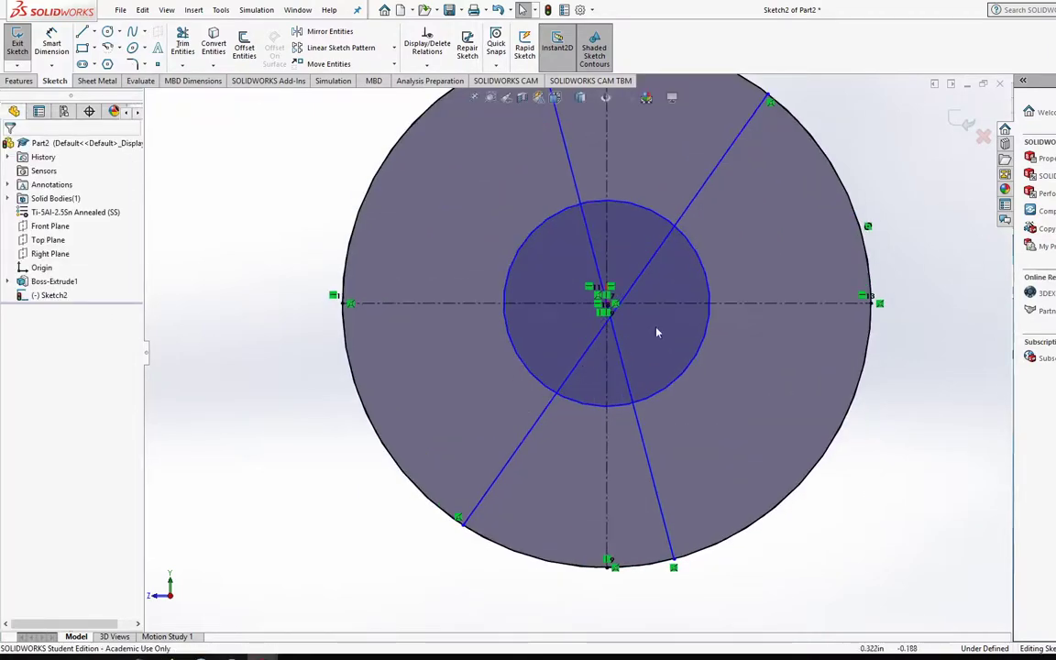
Make the two diagonal lines symmetric about the vertical centerline
scroll(587, 311, up, 5)
scroll(559, 278, down, 3)
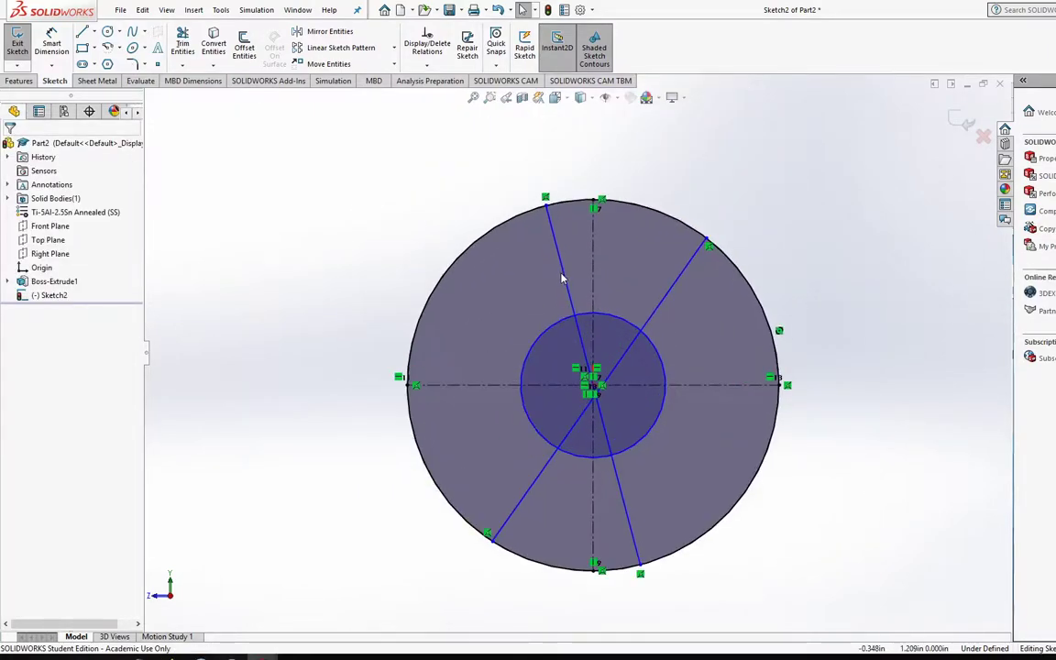
click(565, 278)
ctrl+click(648, 312)
ctrl+click(594, 299)
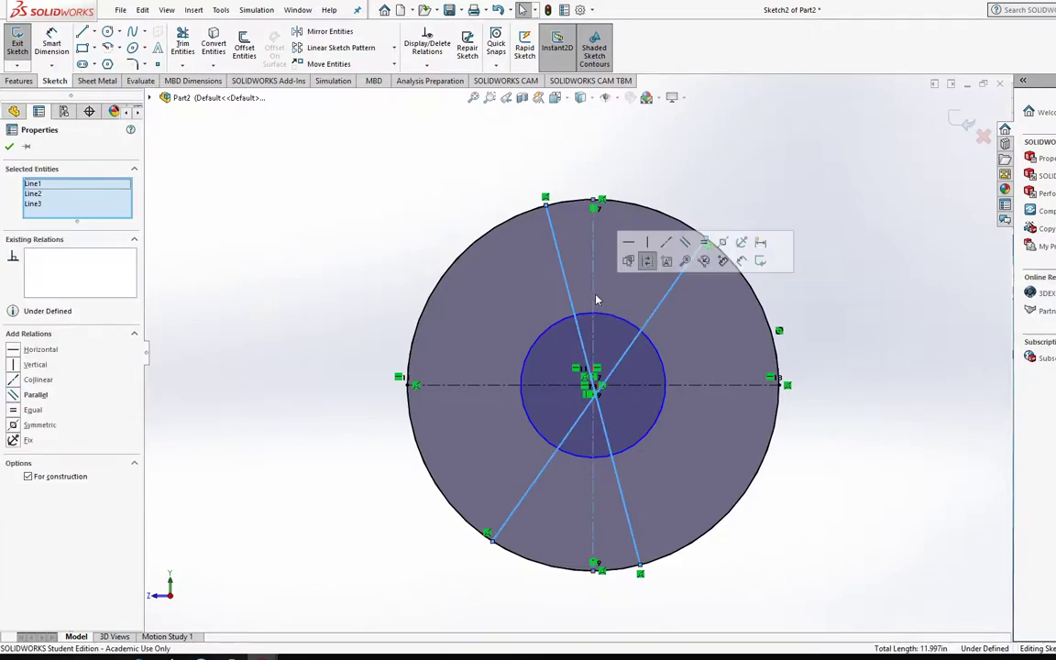
click(648, 260)
click(730, 199)
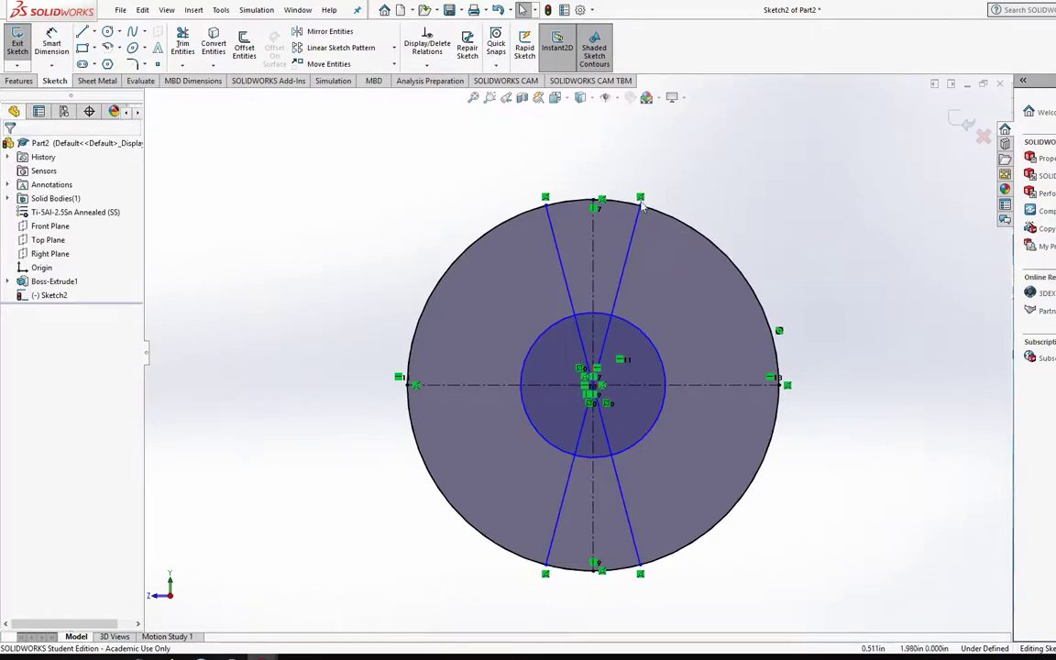
Spread the diagonals apart and dimension the upper angle between them to 80°
drag(641, 199, 688, 222)
click(51, 44)
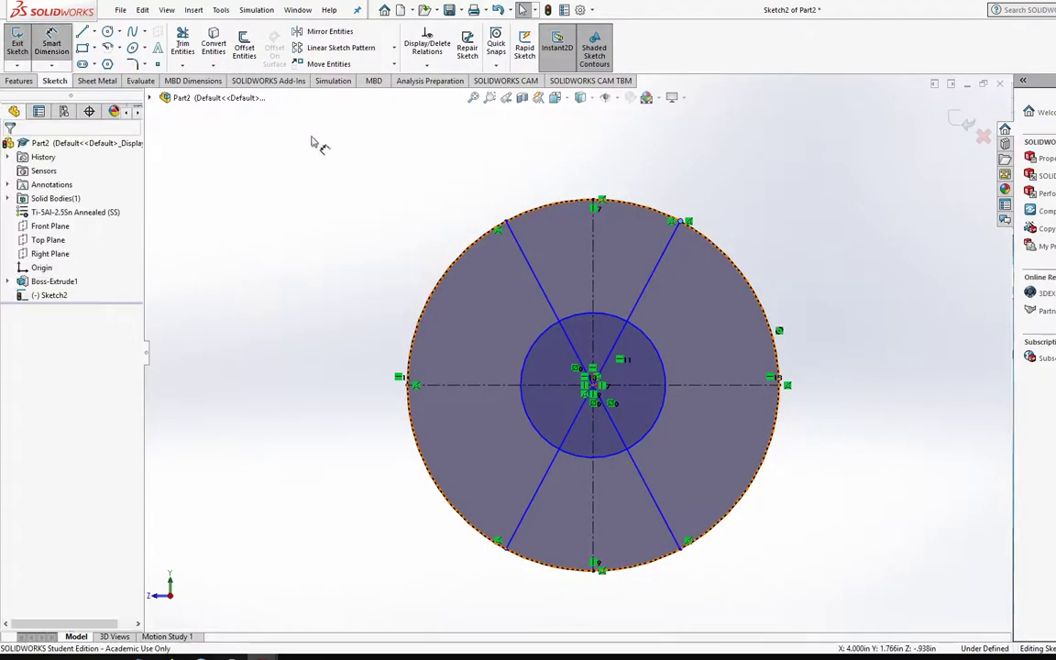
click(547, 297)
click(648, 280)
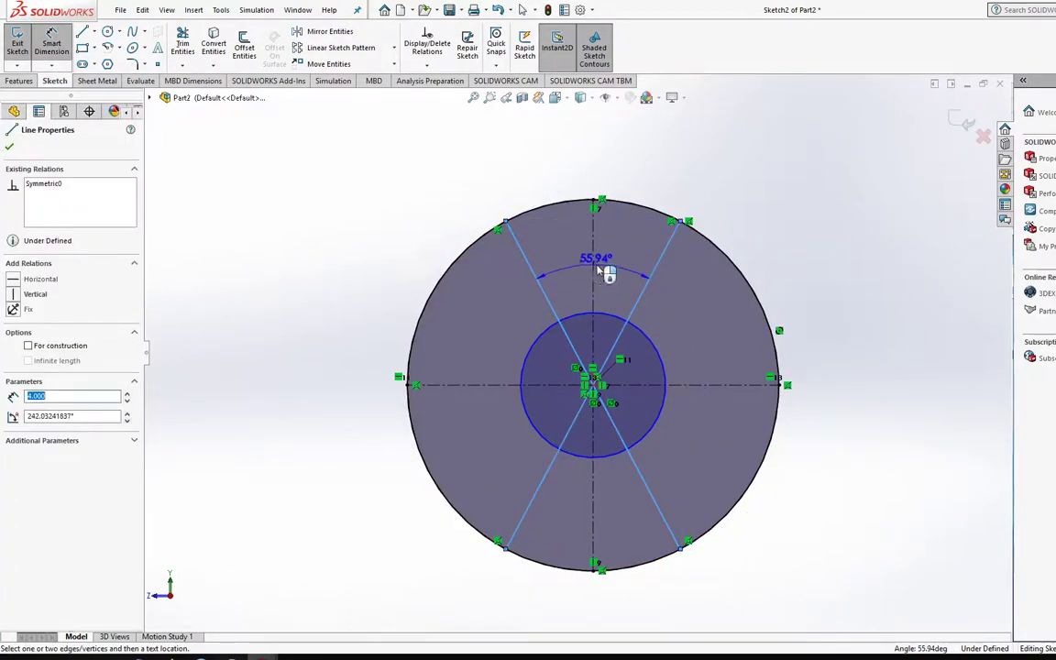
click(598, 268)
text(80)
key(Return)
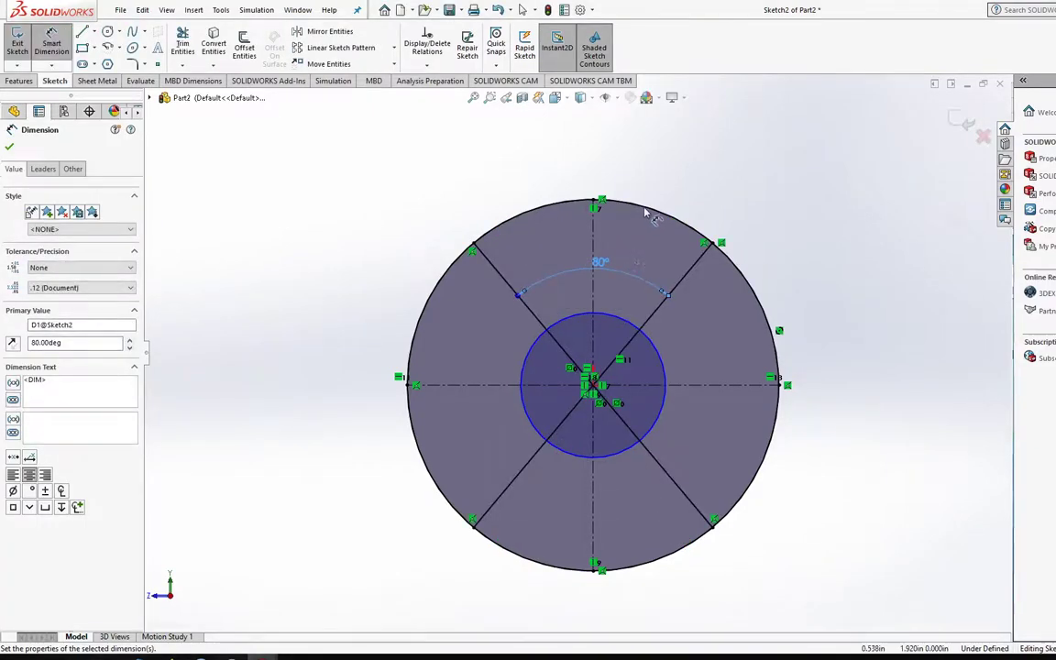
Dimension the inner circle's diameter to 1.5 in
mouse_move(525, 250)
middle_down()
mouse_move(662, 285)
mouse_move(582, 307)
mouse_move(582, 280)
mouse_move(539, 451)
middle_up()
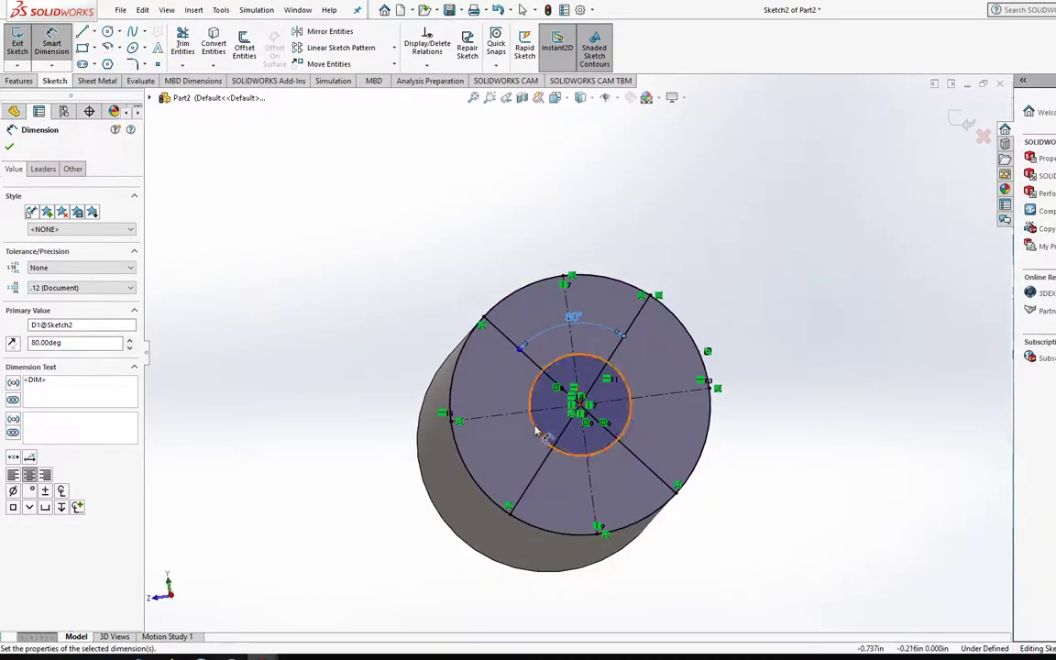
click(539, 433)
click(496, 397)
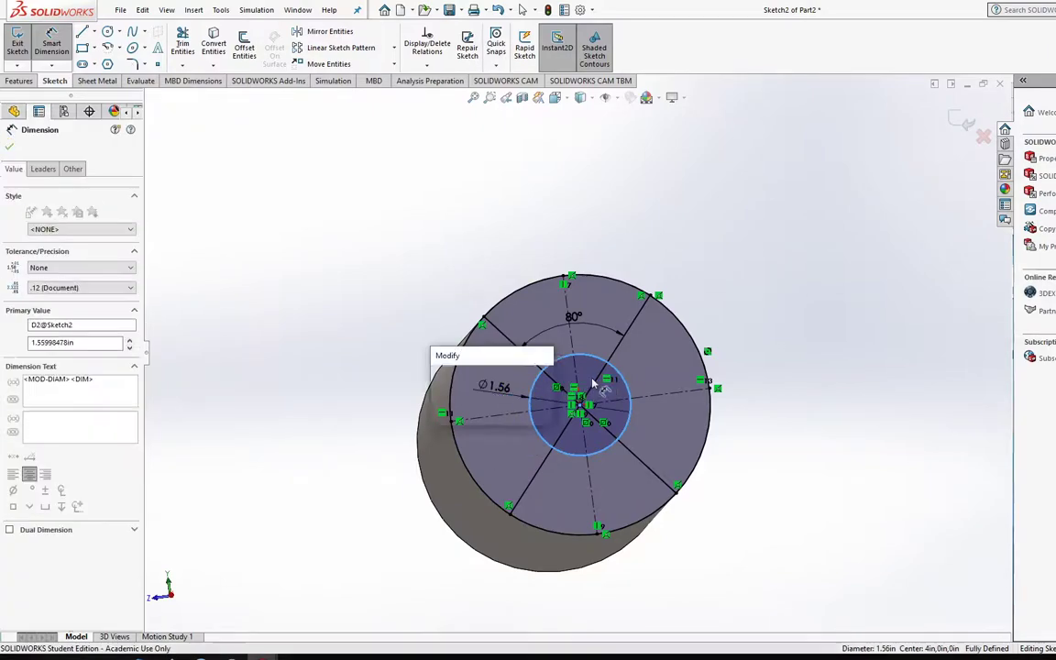
text(1.5)
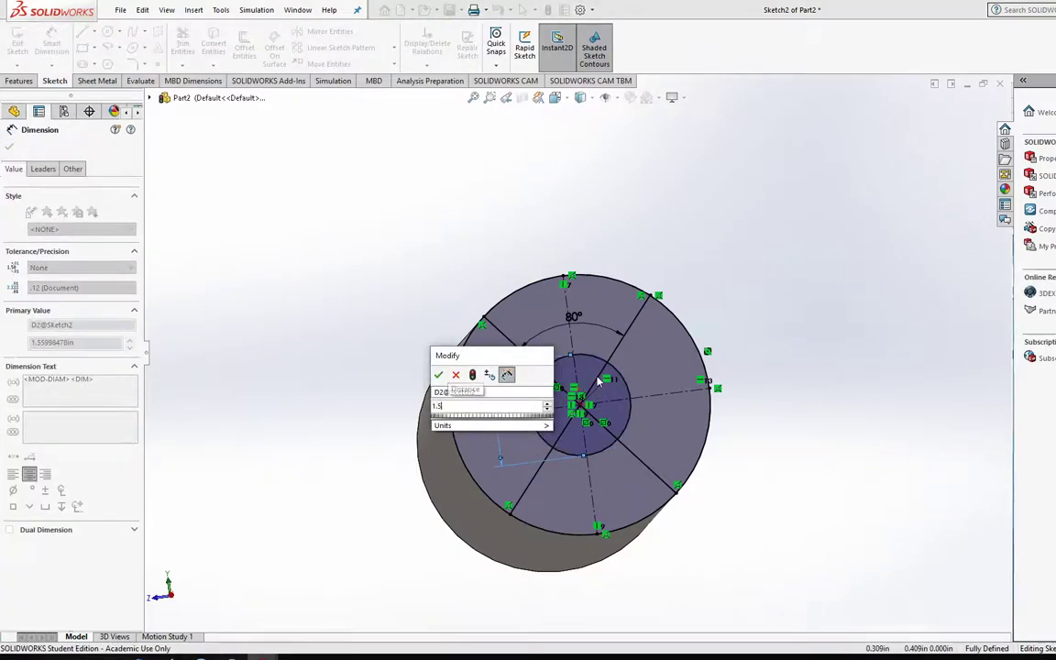
key(Return)
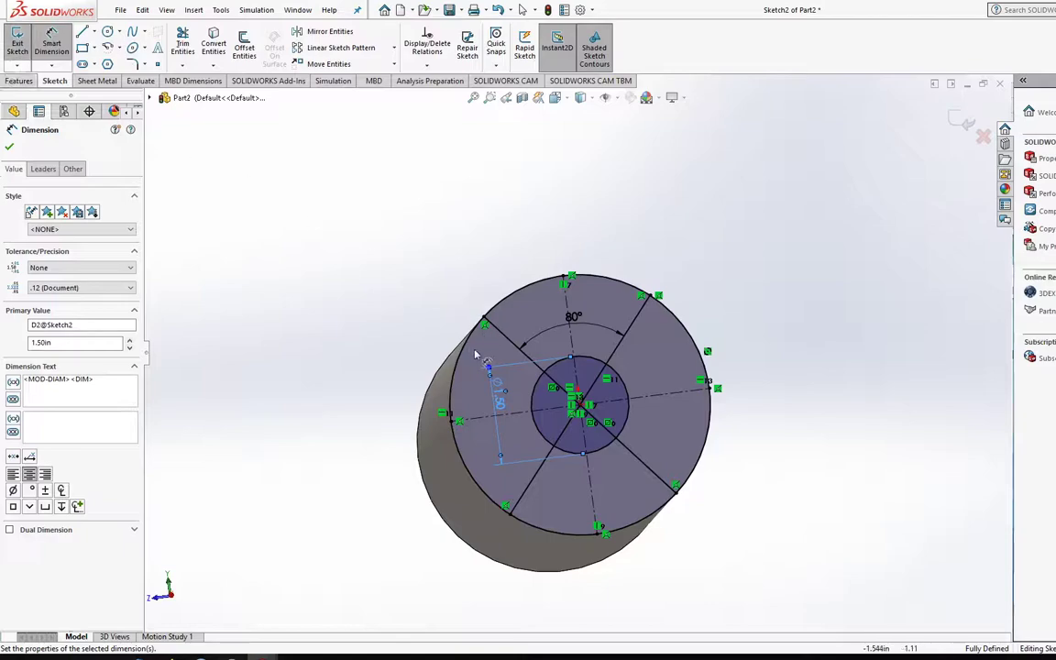
Power-trim the outer circle's upper and lower arcs between the diagonals
scroll(575, 396, down, 3)
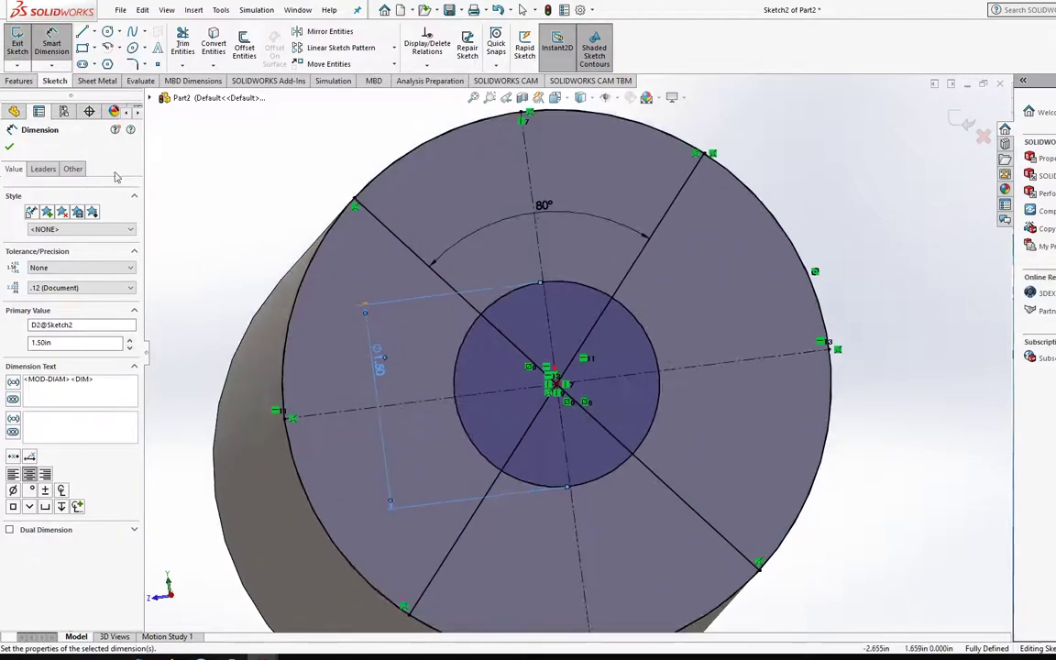
click(18, 48)
click(183, 46)
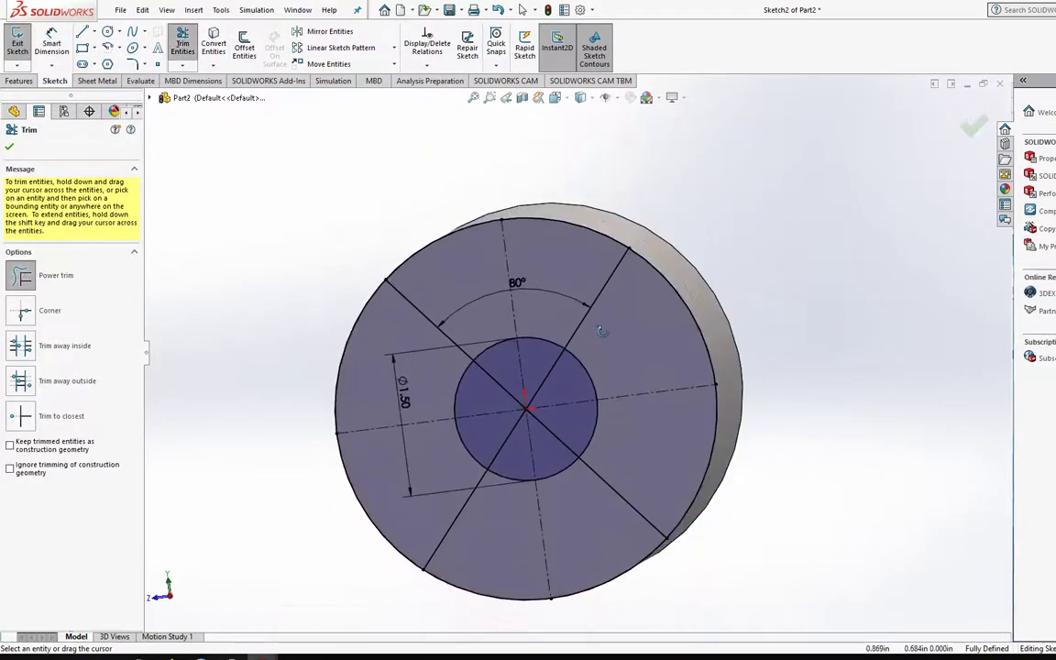
scroll(545, 301, down, 3)
mouse_move(637, 338)
middle_down()
mouse_move(541, 220)
mouse_move(585, 253)
middle_up()
mouse_move(456, 266)
mouse_down()
mouse_move(514, 616)
mouse_move(567, 612)
mouse_up()
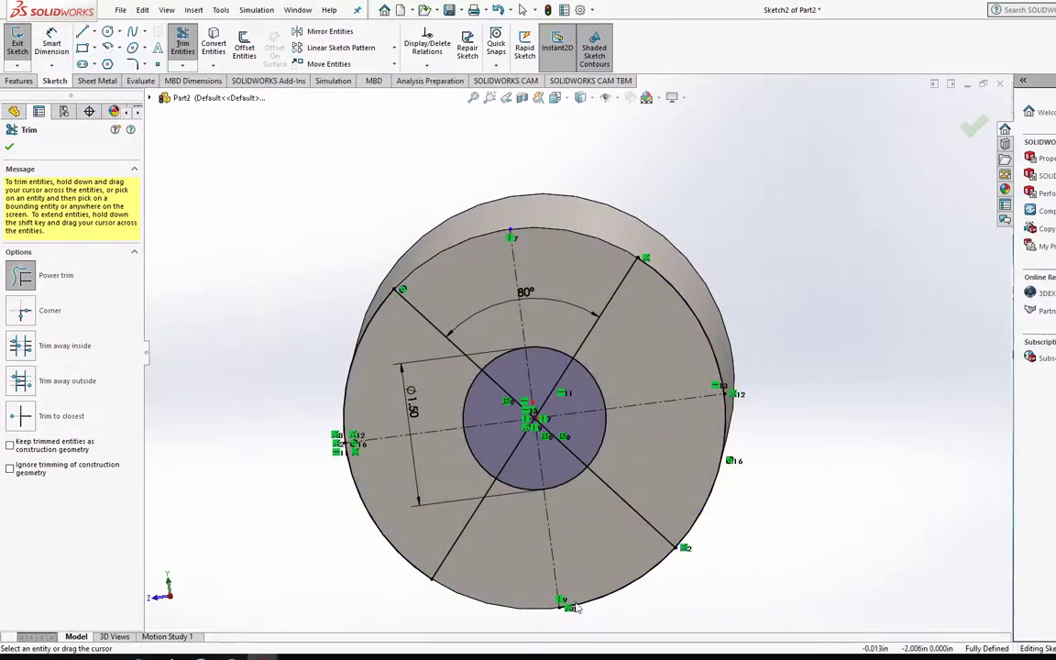
Try to trim the inner circle's side arc between the diagonals, and undo the trimming
drag(468, 458, 491, 456)
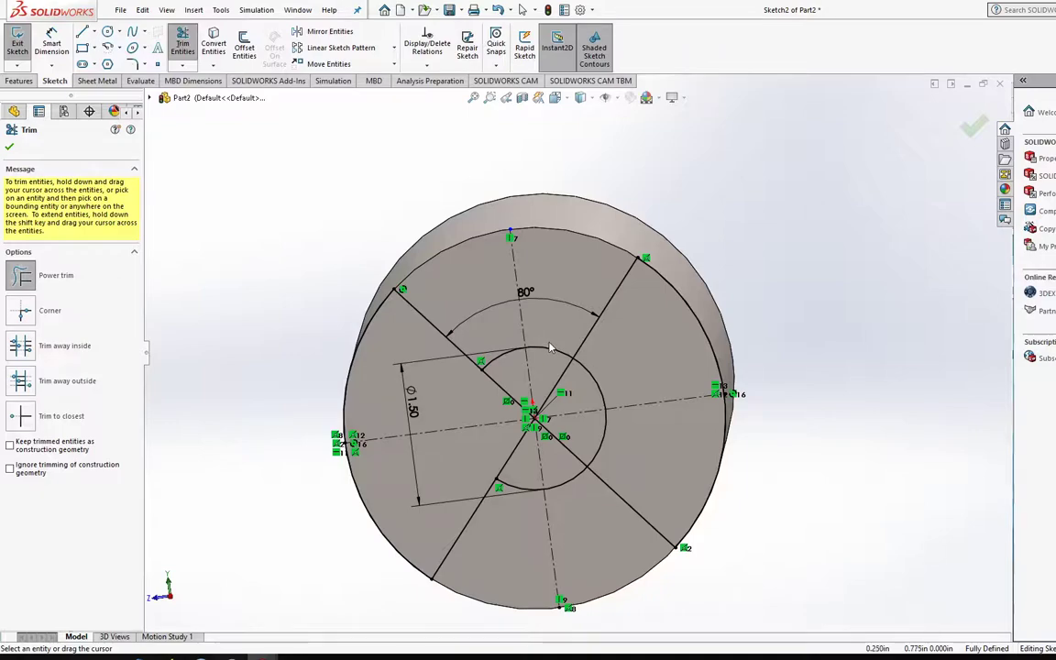
key(ctrl+z)
key(ctrl+z)
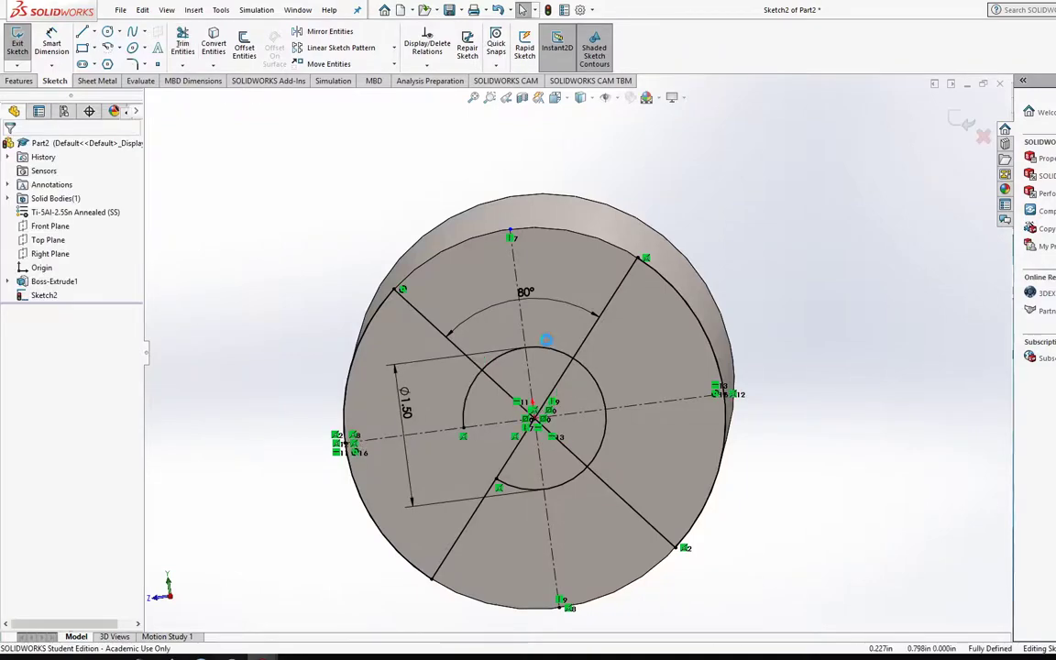
click(182, 46)
middle_drag(550, 275, 639, 239)
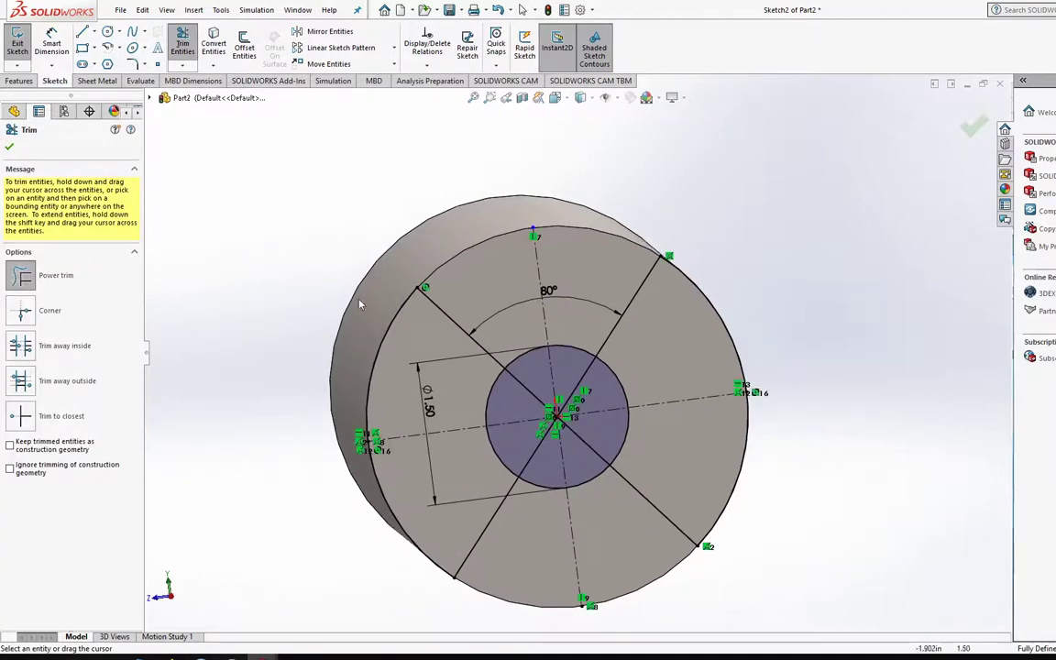
key(Escape)
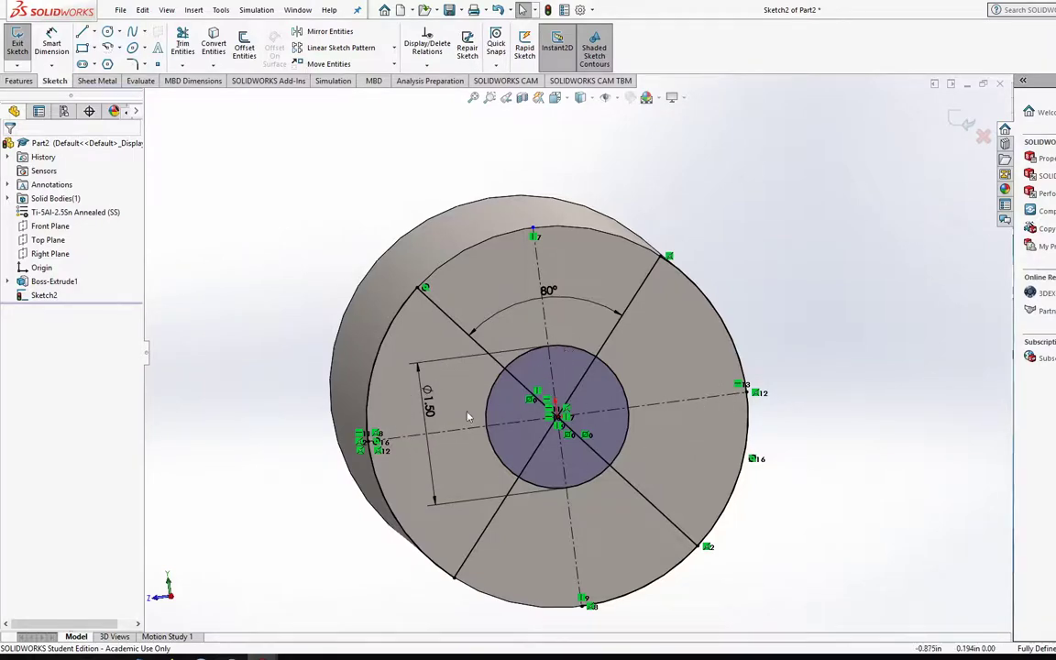
click(520, 385)
click(202, 138)
Power-trim the inner circle's upper and lower arcs and the diagonals inside it, leaving two opposite side wedges
click(183, 44)
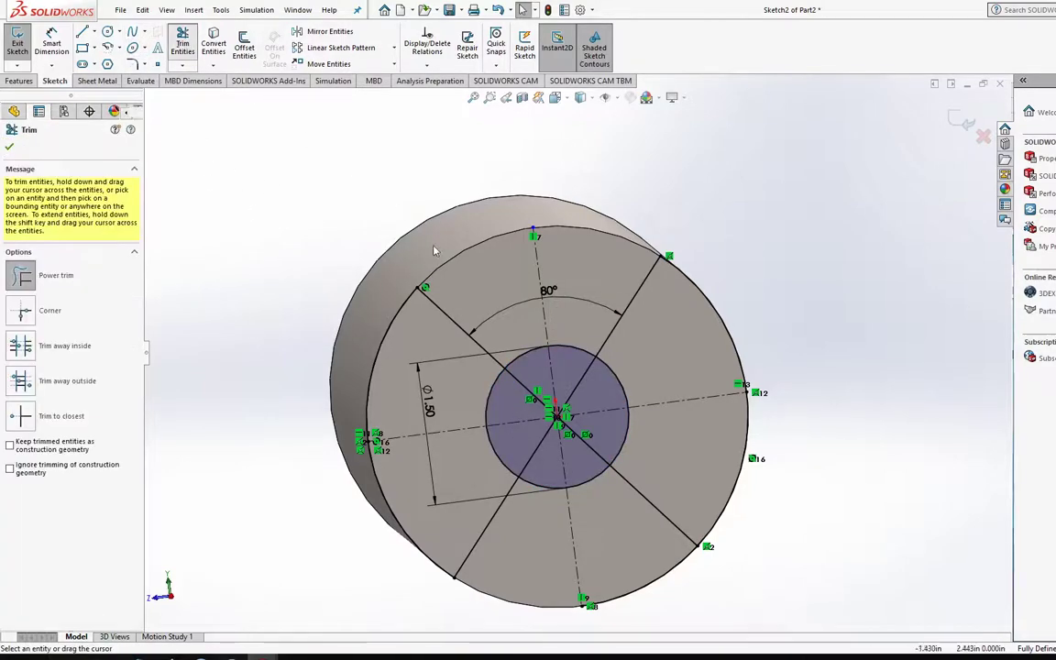
drag(463, 328, 539, 378)
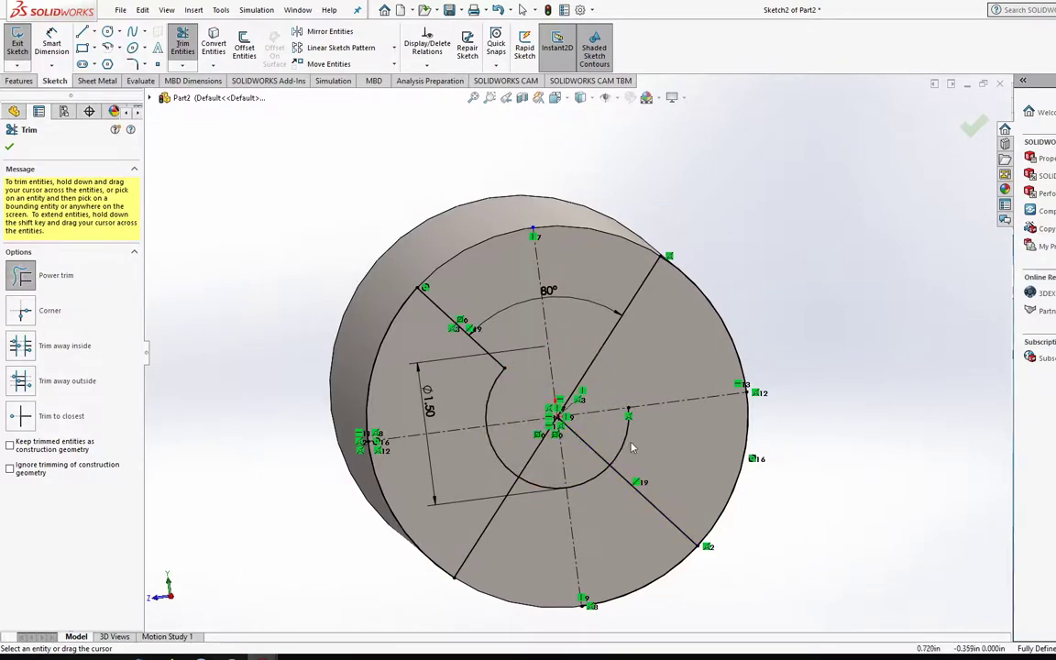
key(ctrl+z)
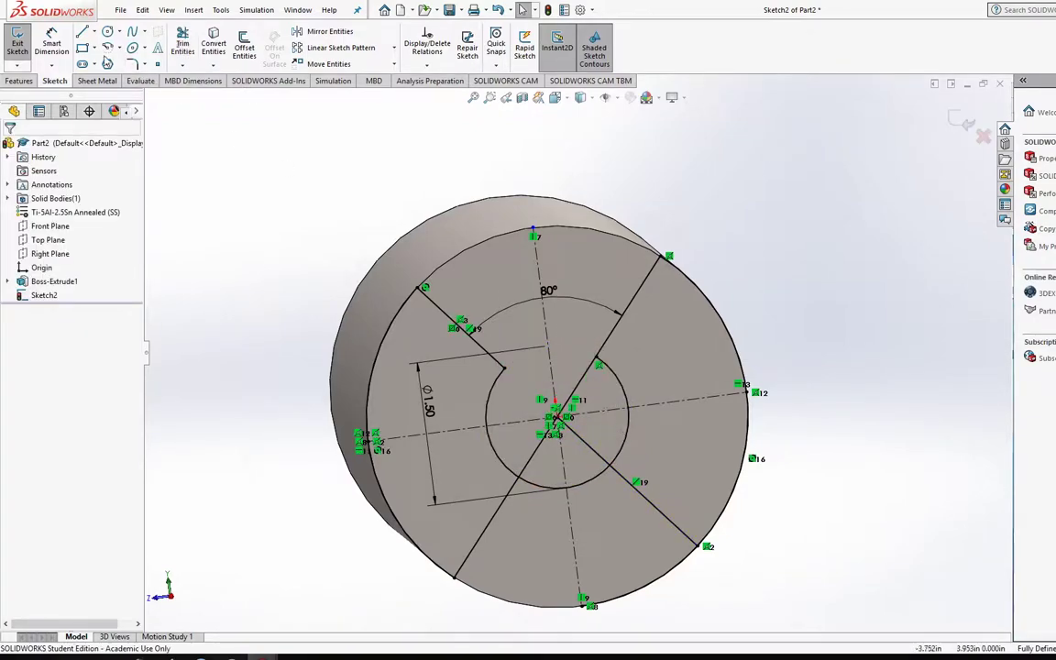
click(181, 41)
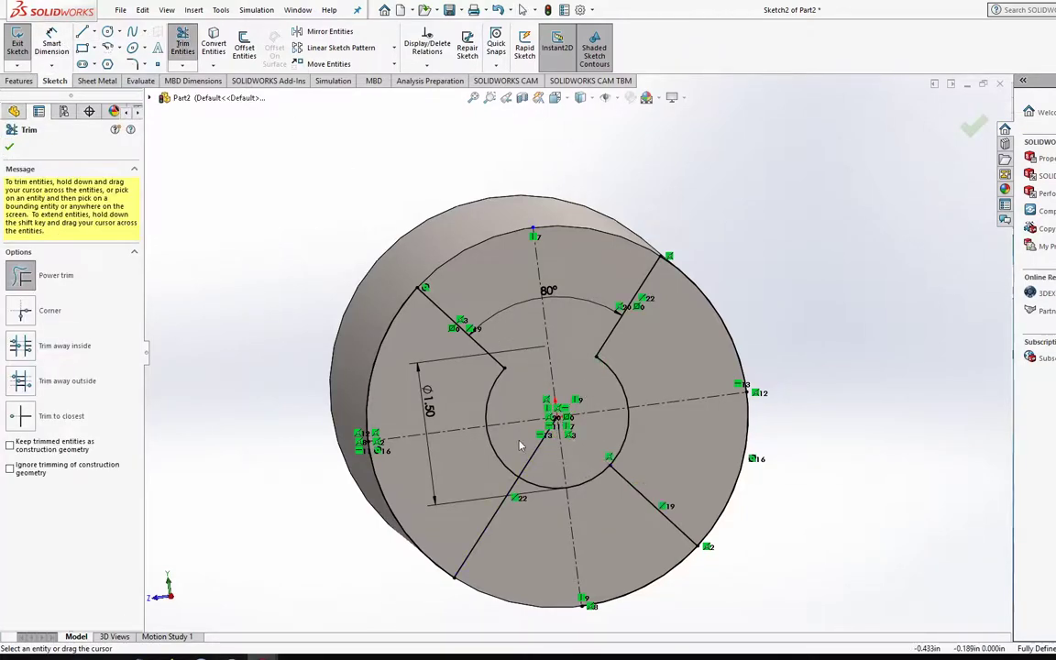
drag(540, 465, 576, 472)
mouse_move(609, 494)
middle_down()
mouse_move(565, 323)
mouse_move(642, 237)
middle_up()
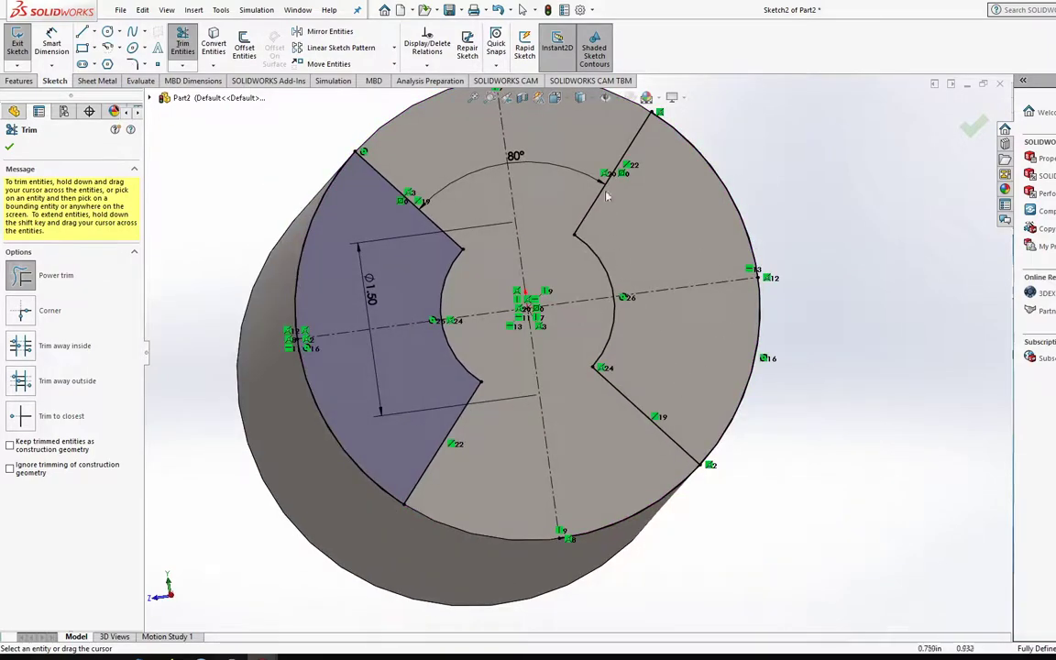
Try to cut-extrude the two side wedges with a Through All end condition
click(18, 82)
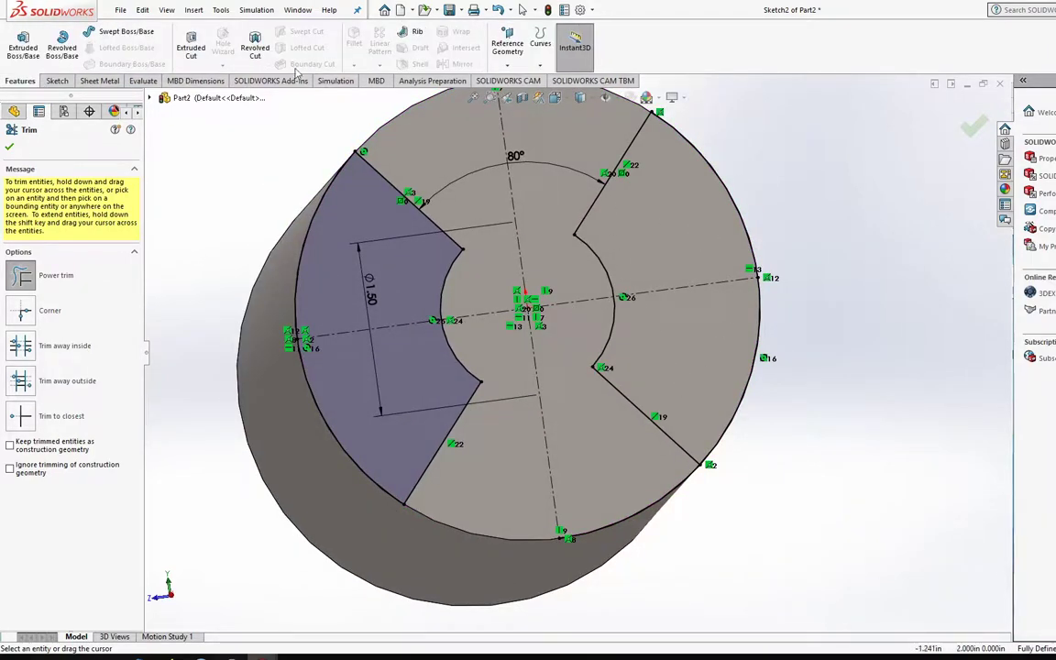
click(191, 42)
click(69, 224)
click(69, 236)
middle_drag(313, 290, 417, 285)
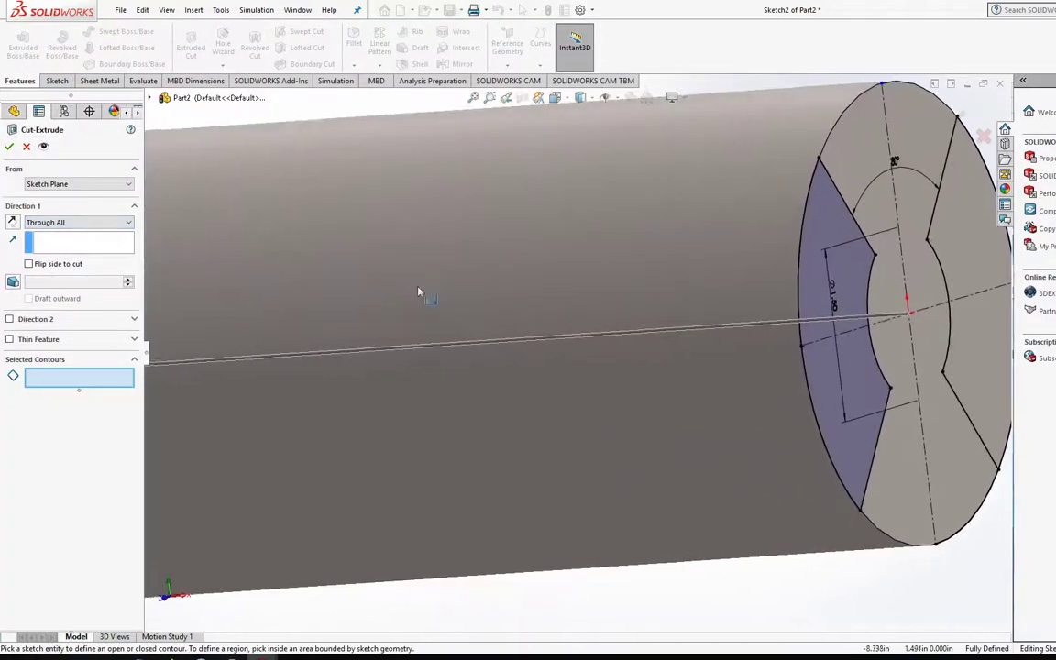
key(f)
mouse_move(323, 290)
middle_down()
mouse_move(250, 326)
mouse_move(260, 436)
mouse_move(432, 433)
mouse_move(385, 431)
middle_up()
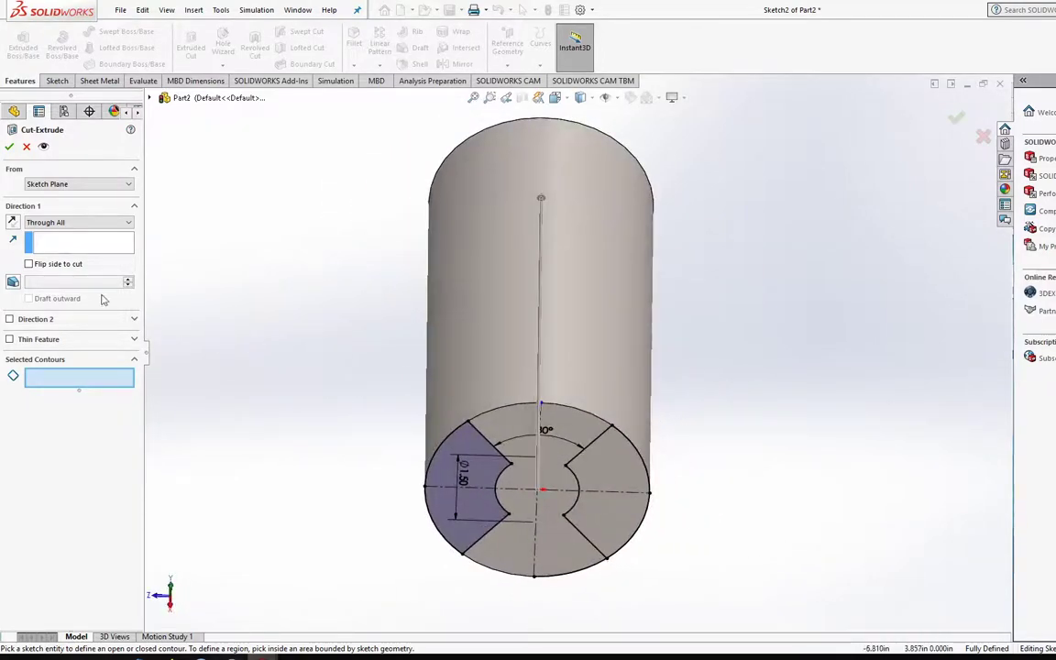
click(13, 223)
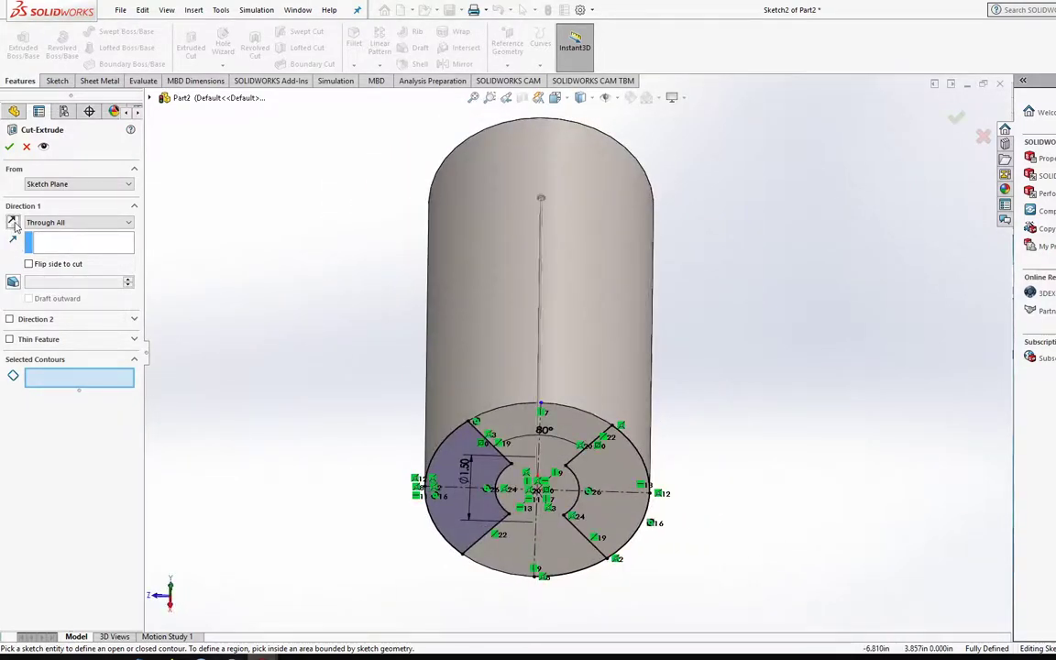
mouse_move(271, 281)
middle_down()
mouse_move(301, 232)
mouse_move(246, 204)
middle_up()
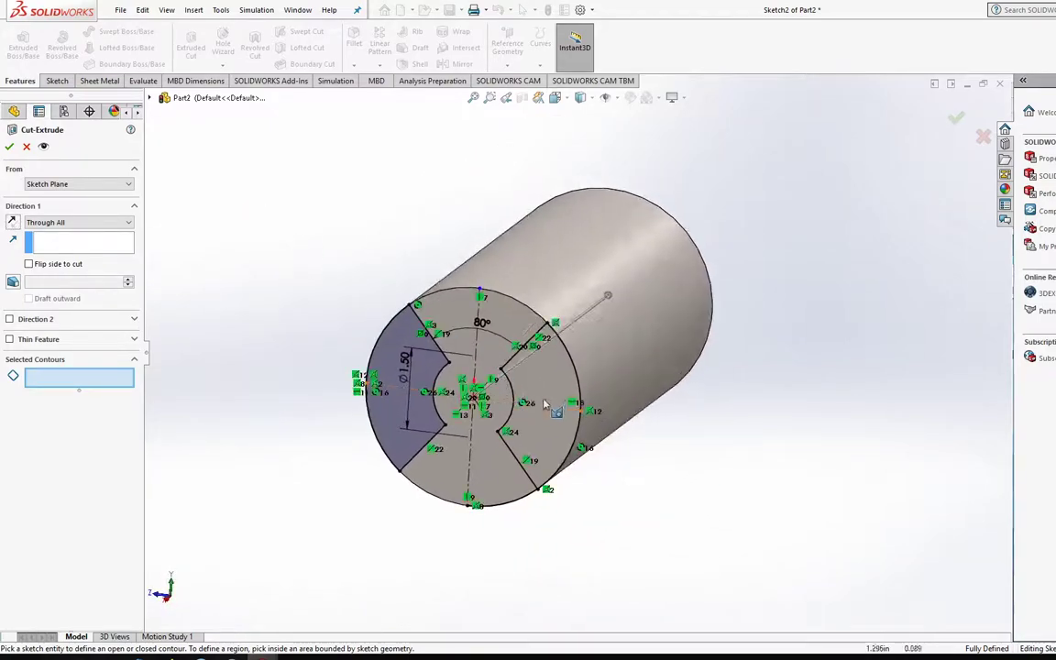
click(9, 148)
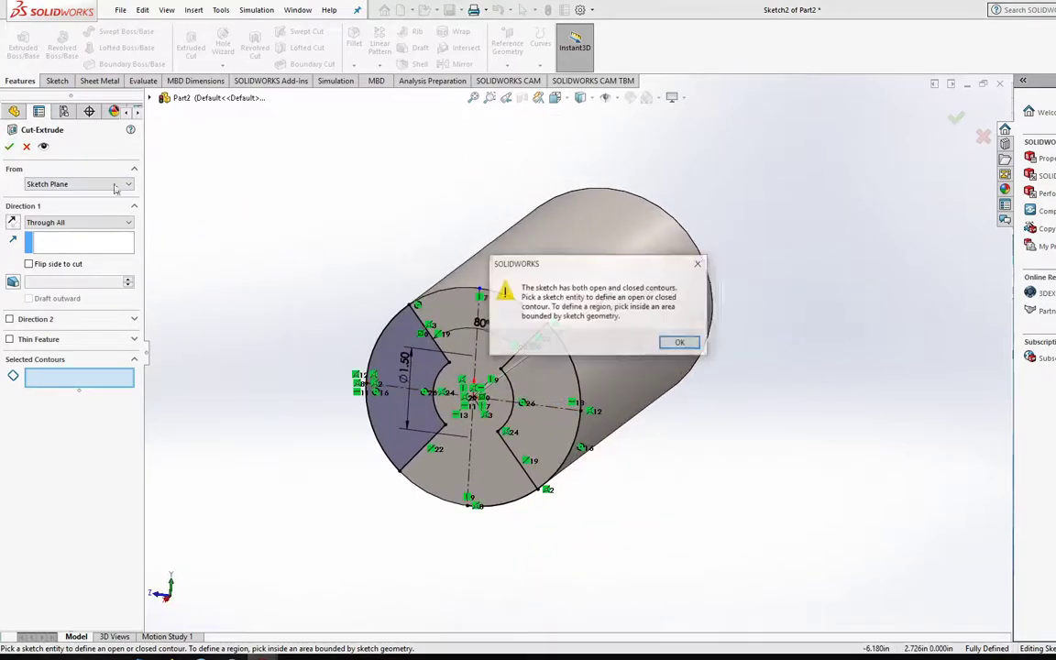
click(681, 344)
scroll(481, 289, down, 10)
scroll(453, 258, up, 10)
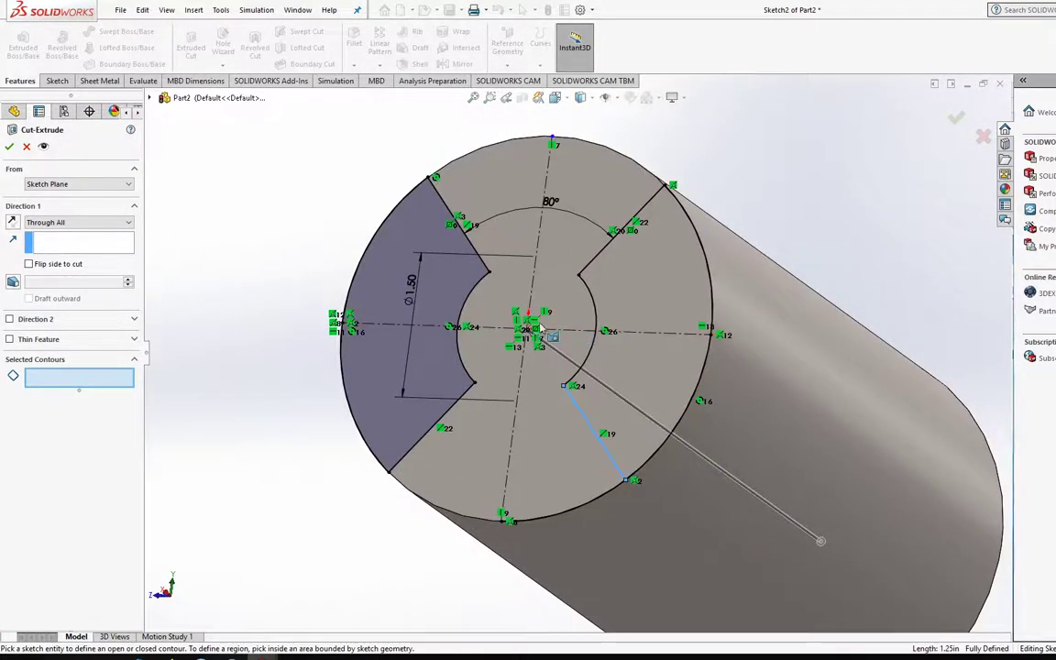
key(Escape)
Power-trim the leftover outer arc between the lower diagonal and the vertical centerline so both side wedges are closed
click(549, 519)
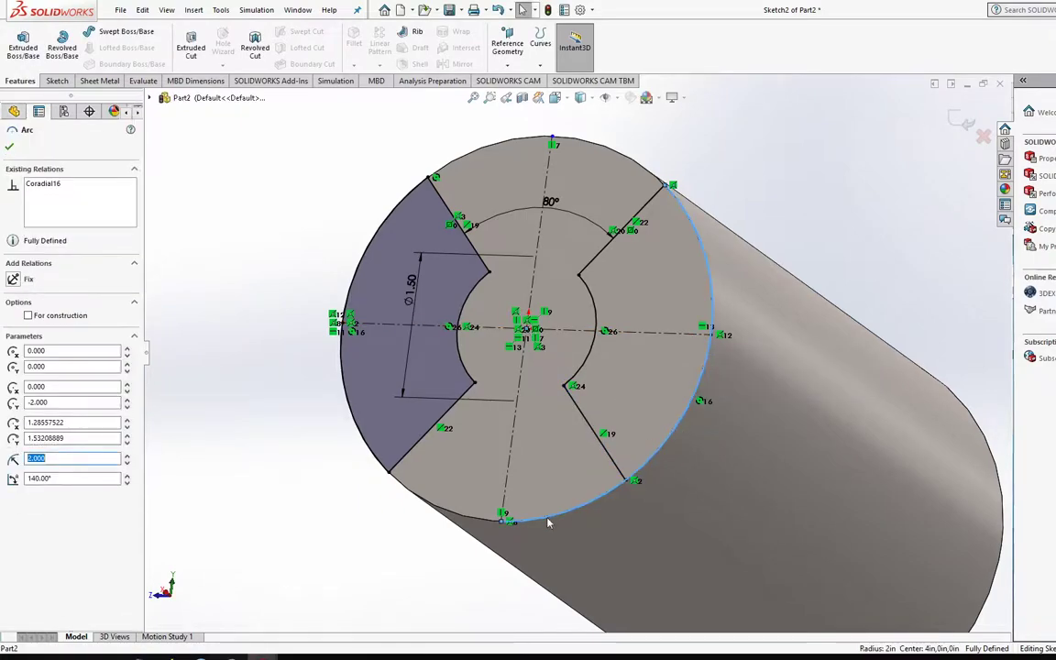
key(Escape)
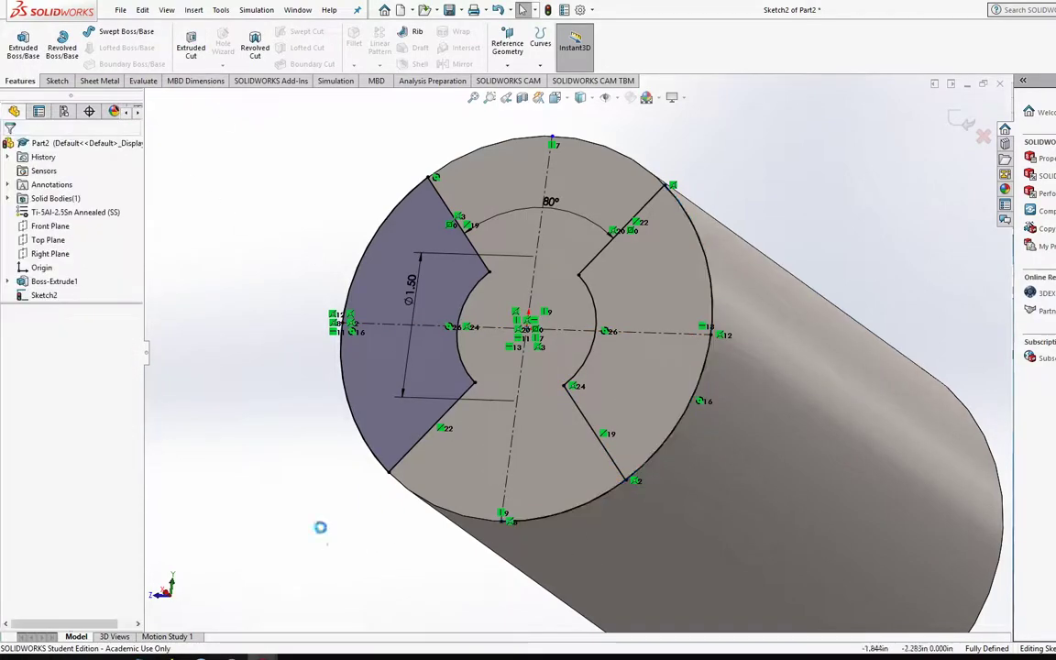
click(54, 81)
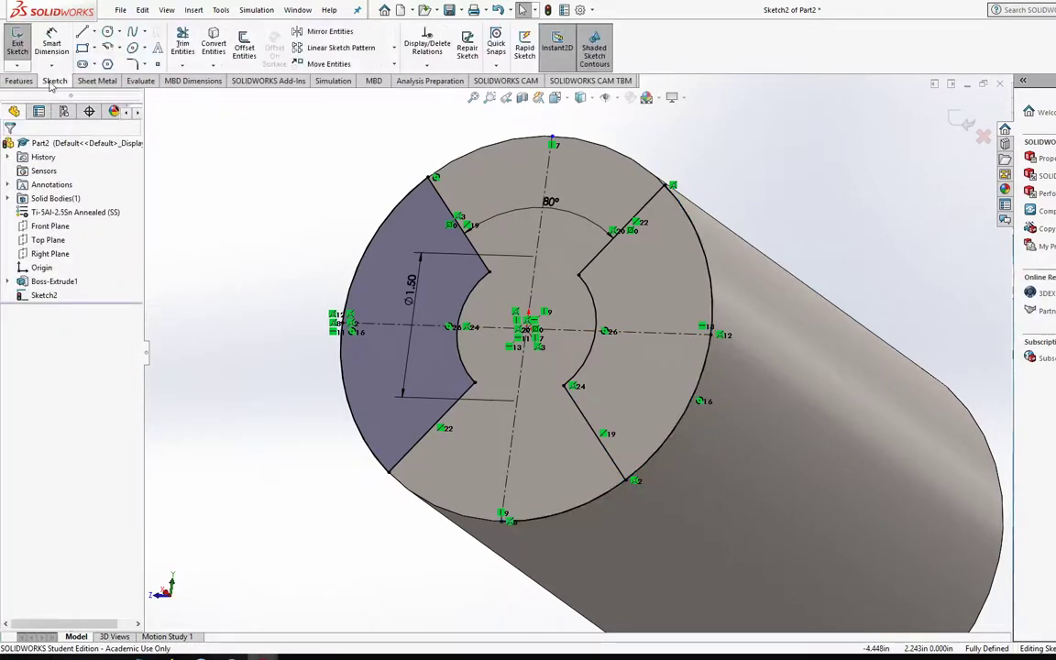
click(183, 44)
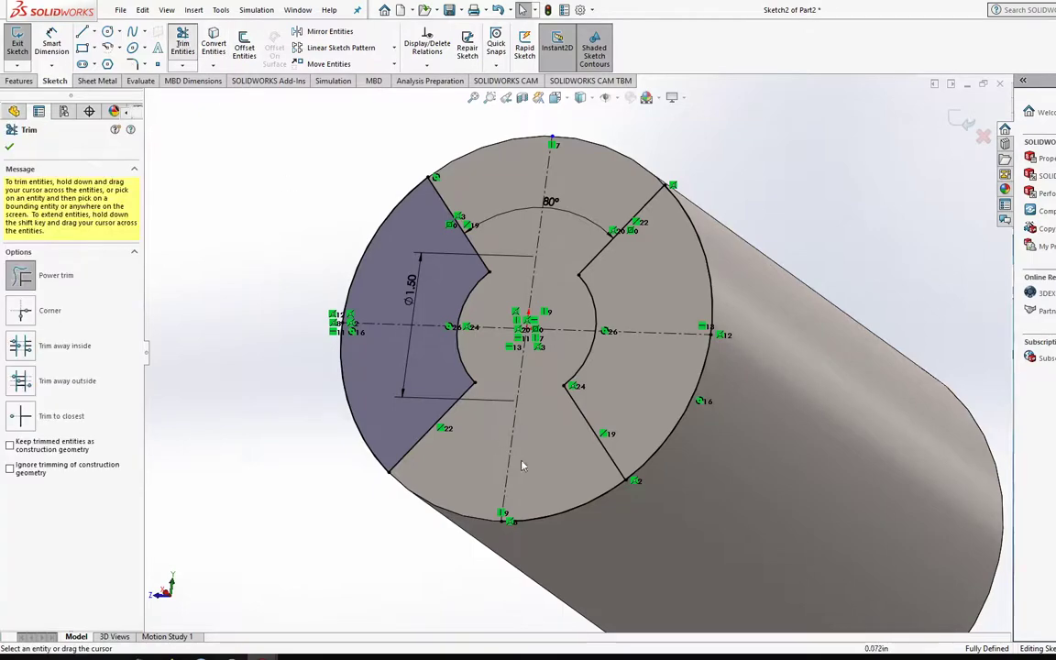
Cut-extrude the two side wedges along the whole cylinder with the Through All end condition
click(18, 46)
click(191, 46)
click(78, 222)
click(58, 228)
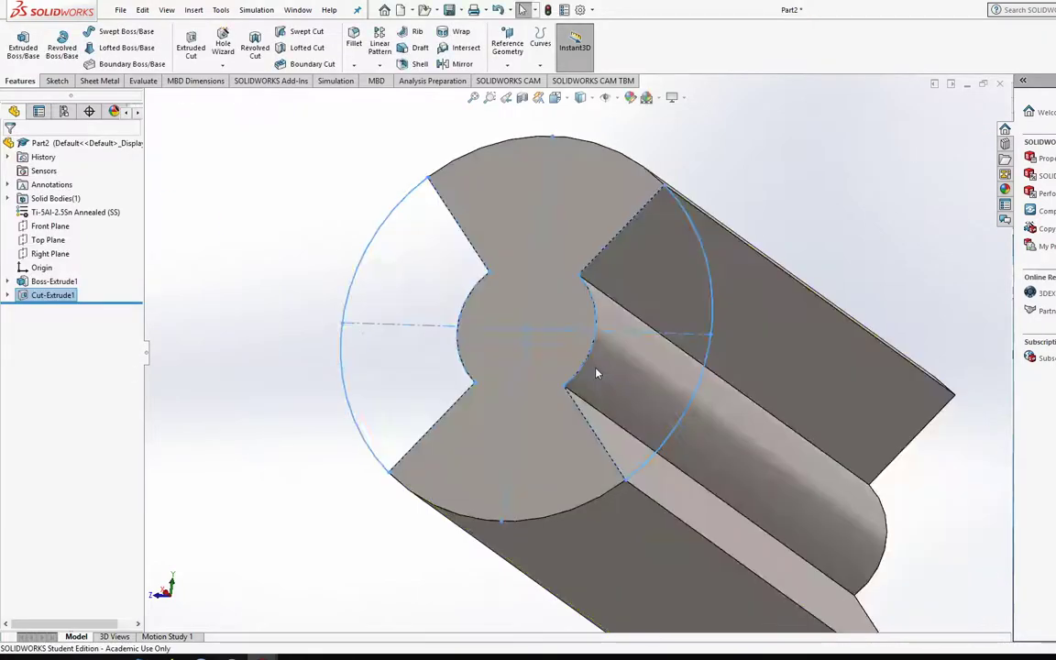
Start a sketch on the bar's opposite end face and draw a circle about 0.51 in in diameter centered on the origin
scroll(596, 372, up, 4)
mouse_move(616, 377)
middle_down()
mouse_move(825, 476)
mouse_move(321, 505)
mouse_move(238, 325)
middle_up()
click(56, 81)
click(17, 43)
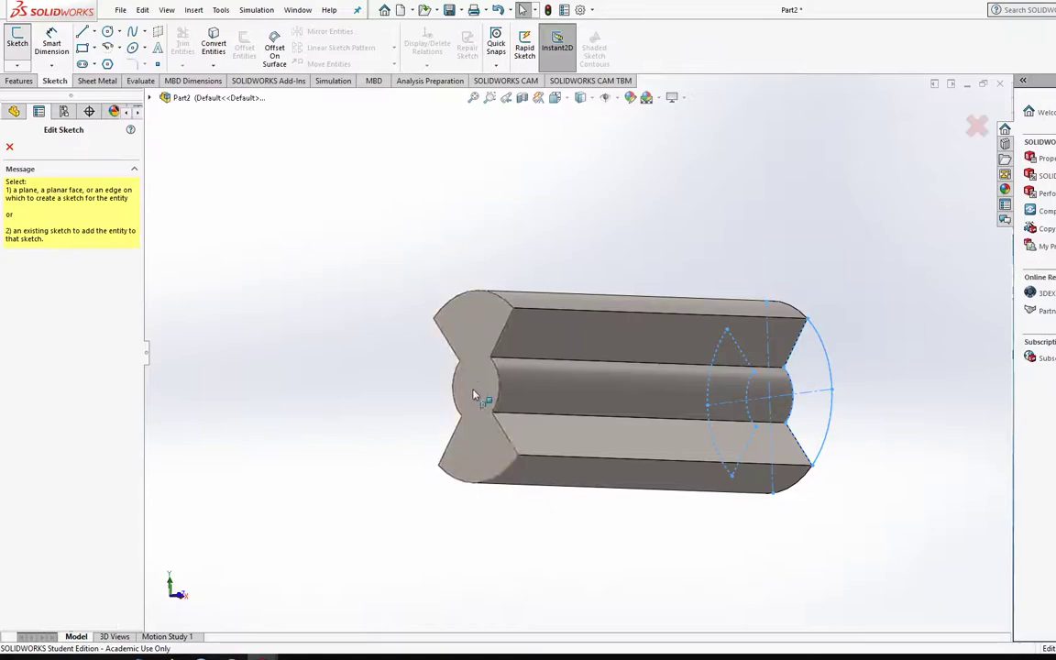
click(472, 389)
click(108, 33)
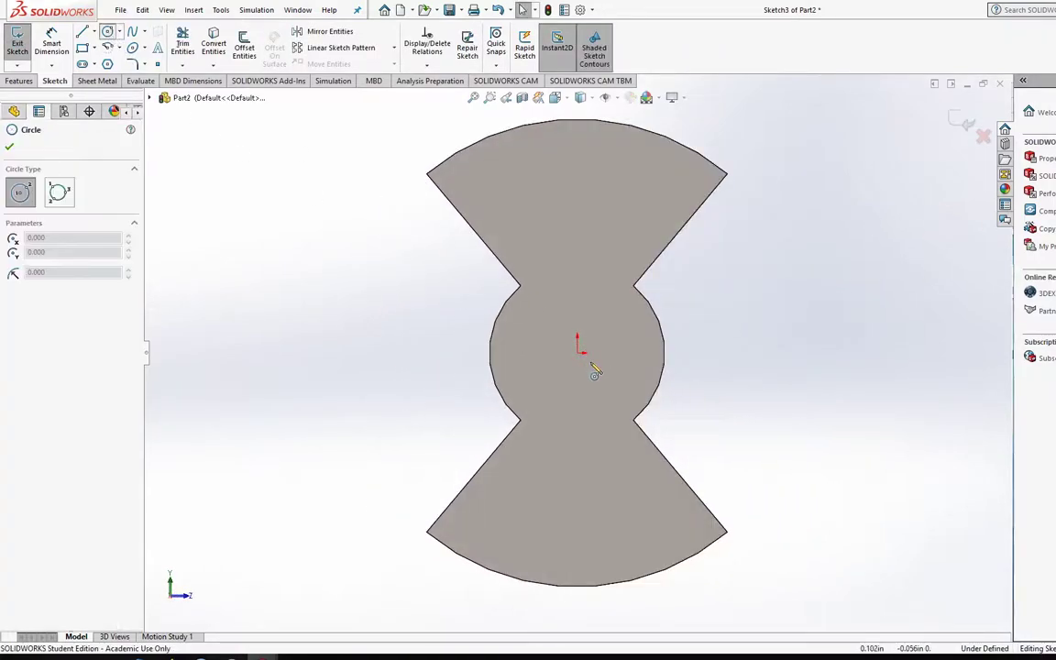
click(577, 353)
click(598, 331)
key(Escape)
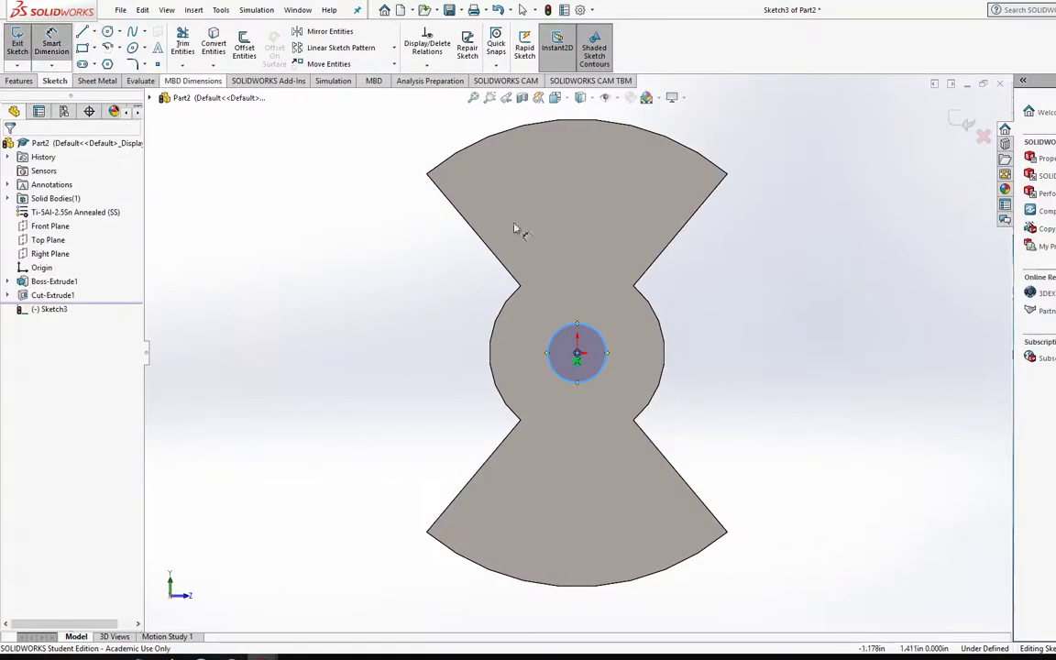
Dimension the center circle's diameter to 0.5 in
click(607, 358)
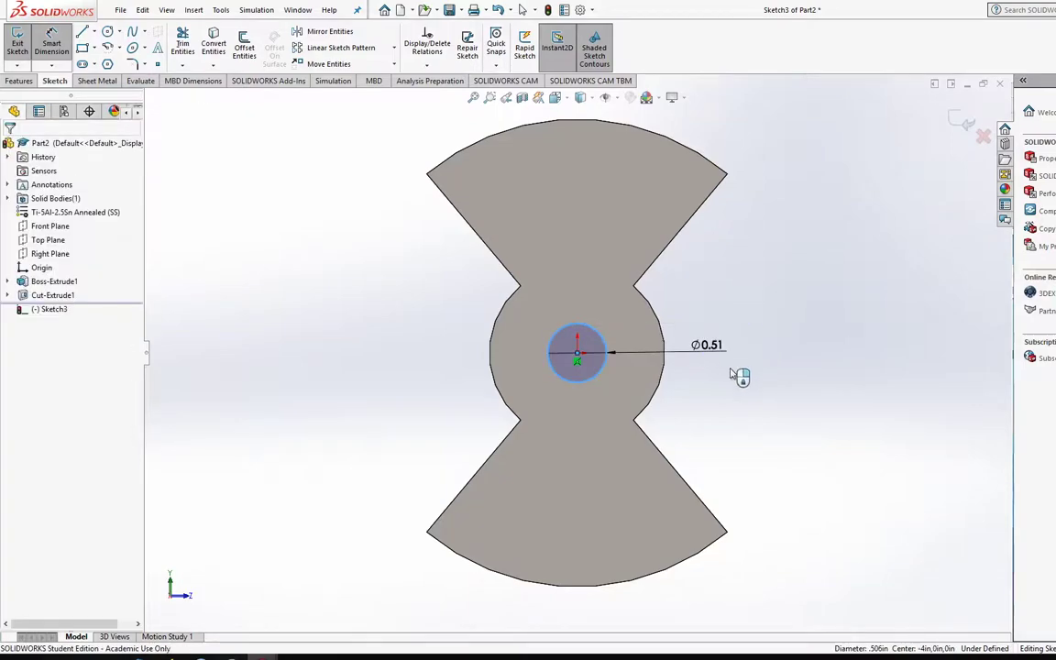
click(734, 371)
key(Return)
Cut-extrude the center circle Through All to bore the shaft hole through the bar
click(20, 80)
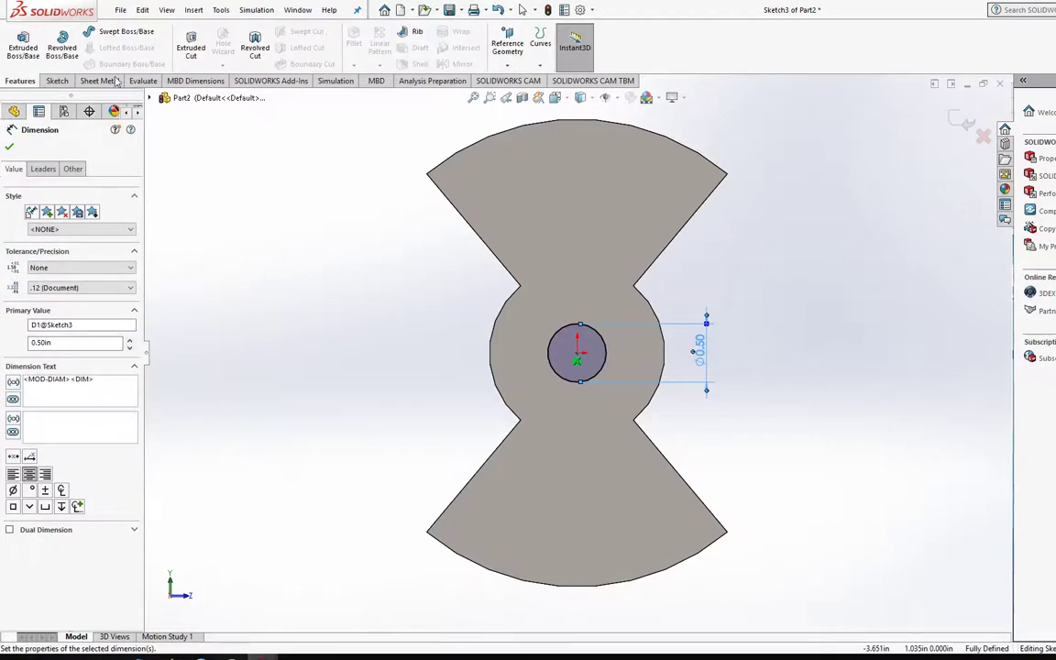
click(191, 44)
click(68, 222)
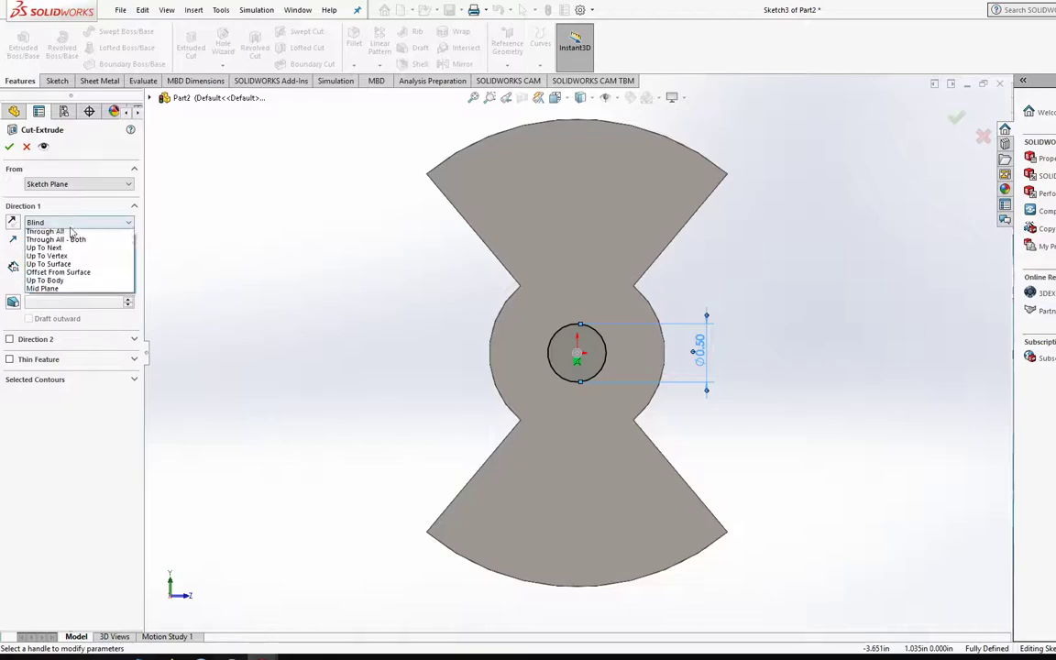
click(74, 242)
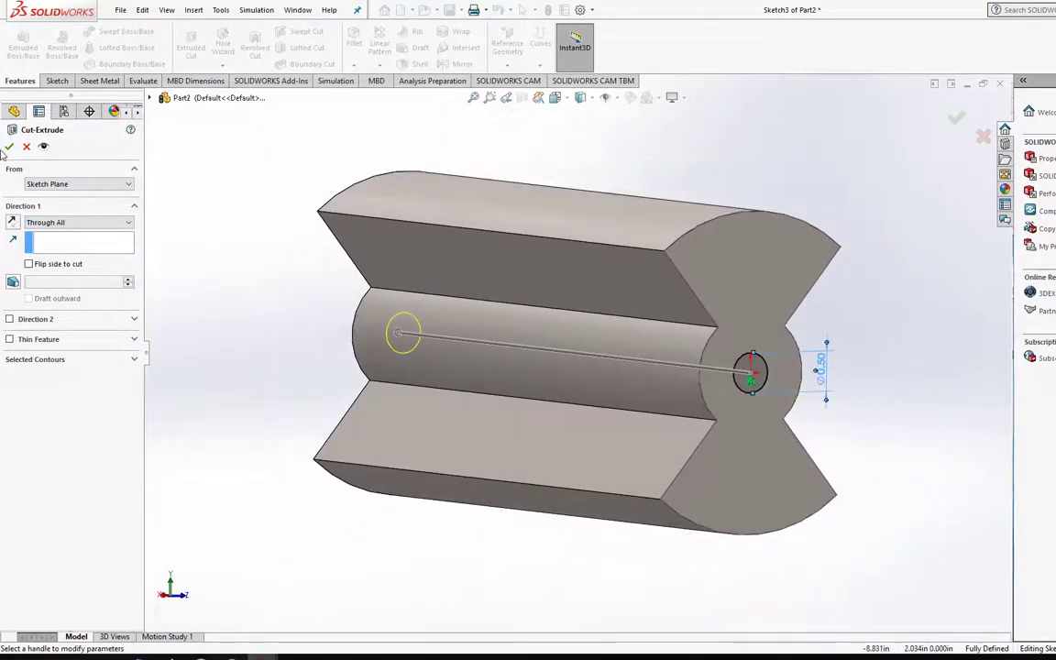
Examine the bored bar from its ends and side
scroll(739, 362, down, 4)
middle_drag(738, 361, 684, 377)
scroll(417, 388, up, 3)
scroll(418, 388, down, 3)
middle_drag(418, 388, 436, 360)
scroll(422, 387, up, 5)
middle_drag(445, 268, 674, 336)
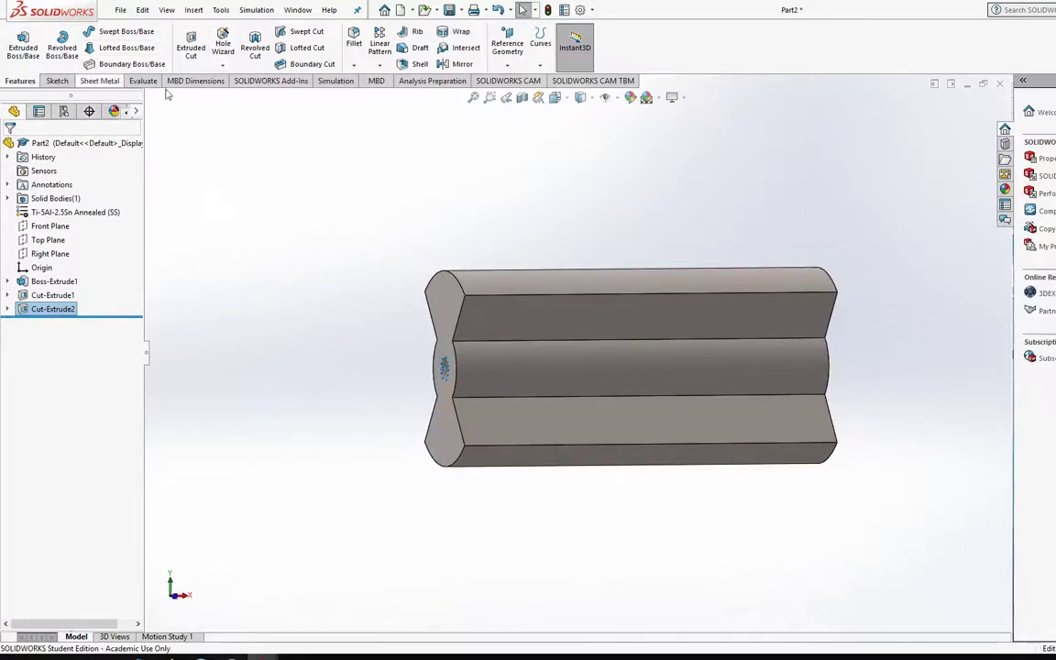
Show the reference planes and start a sketch on the Front Plane
click(618, 98)
click(616, 201)
key(ctrl+1)
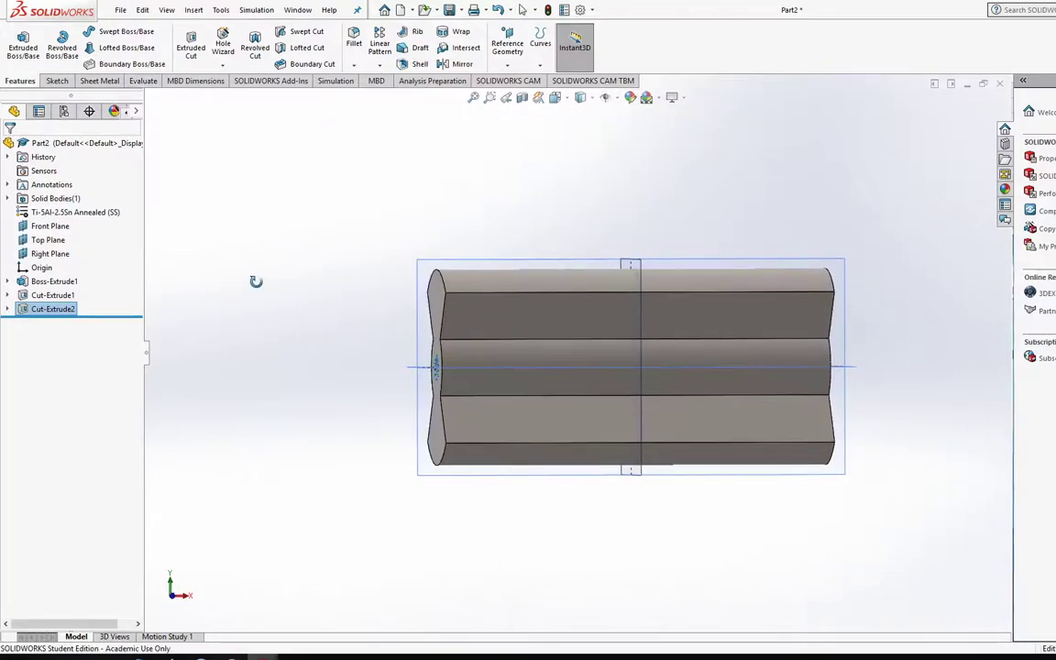
click(57, 80)
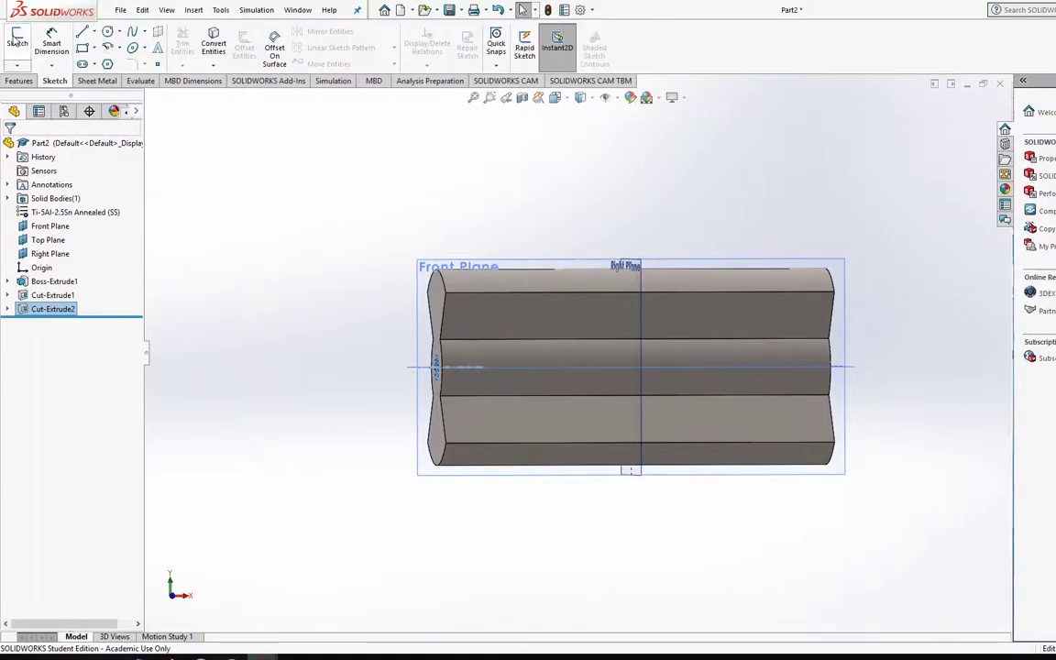
click(17, 42)
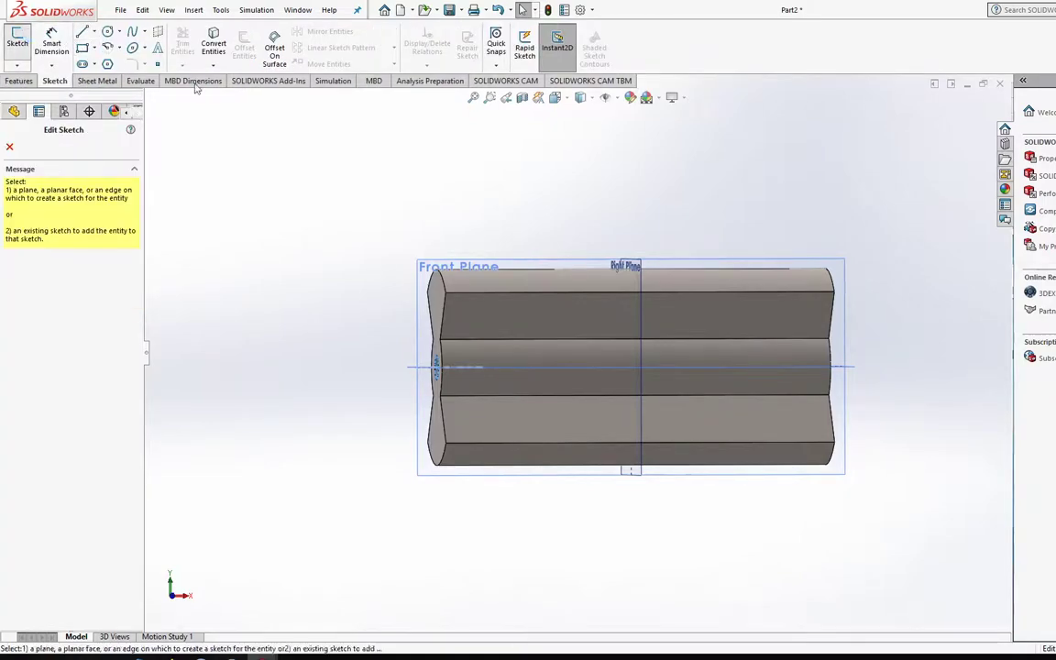
click(423, 268)
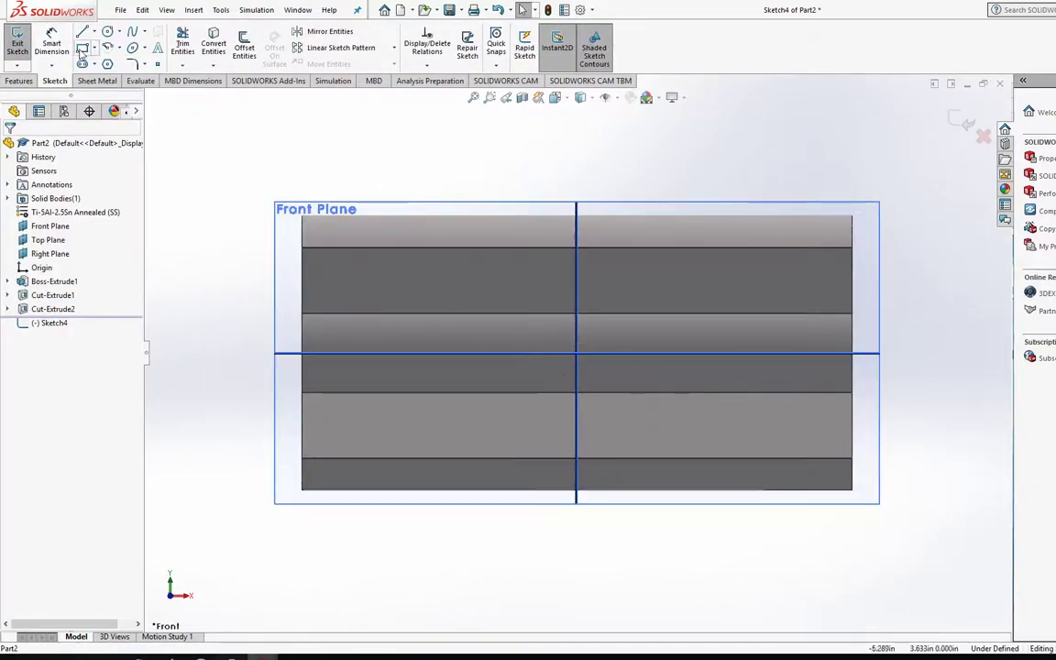
Draw a center rectangle at the origin, about 5.4 in wide and 2.2 in high
click(82, 48)
key(Escape)
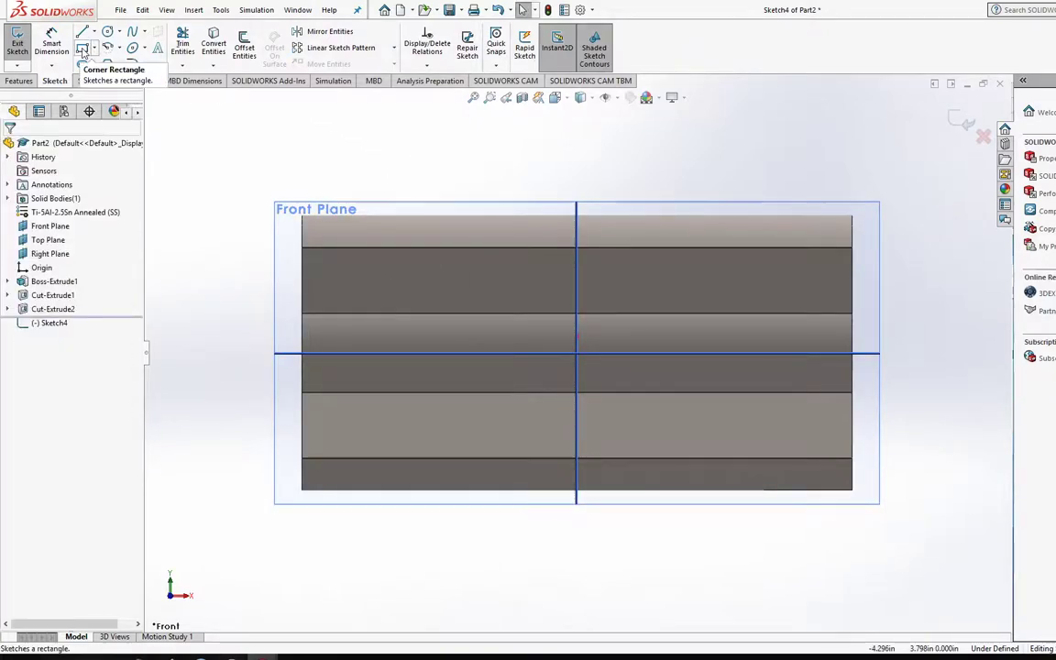
click(115, 50)
click(96, 49)
click(128, 78)
click(577, 354)
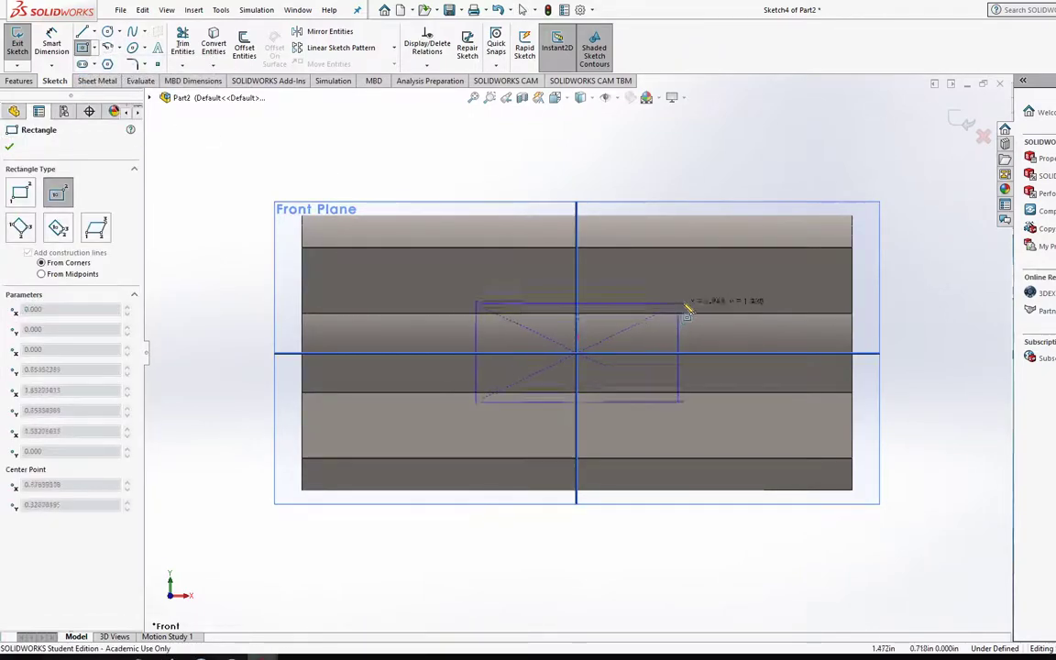
click(763, 277)
Dimension the distance from the bar's left end to the rectangle's left side as 1 in
click(49, 47)
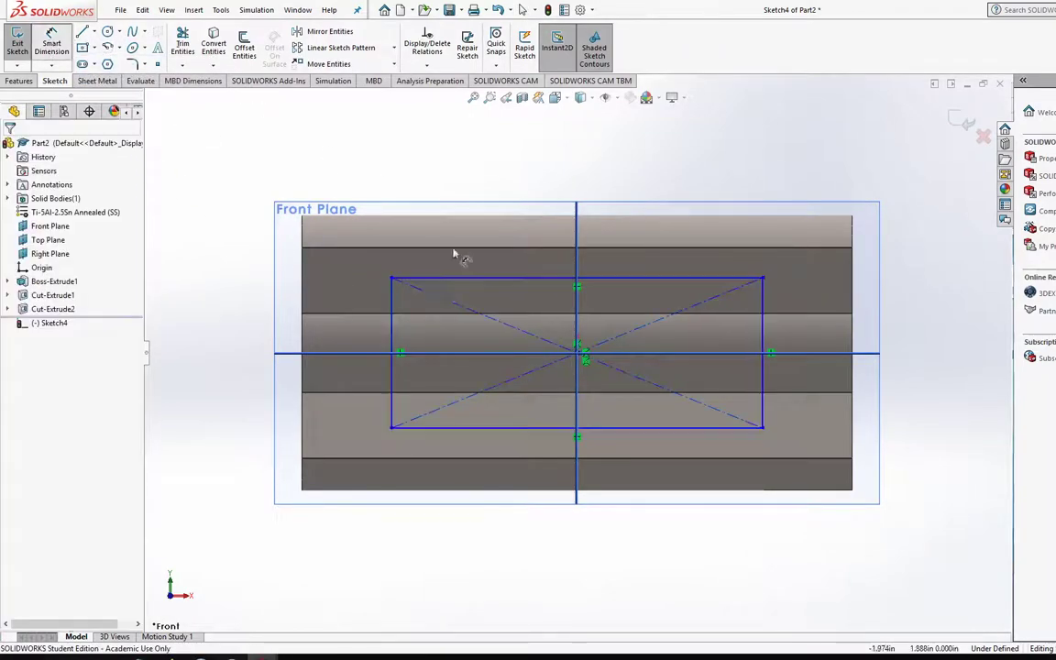
click(391, 340)
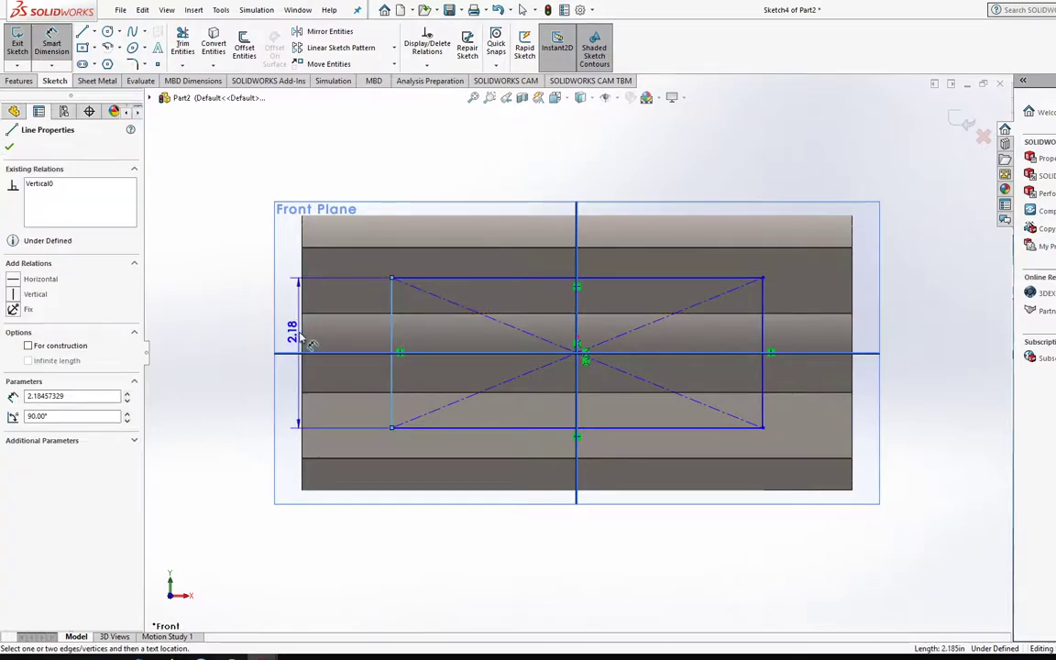
click(306, 340)
click(341, 332)
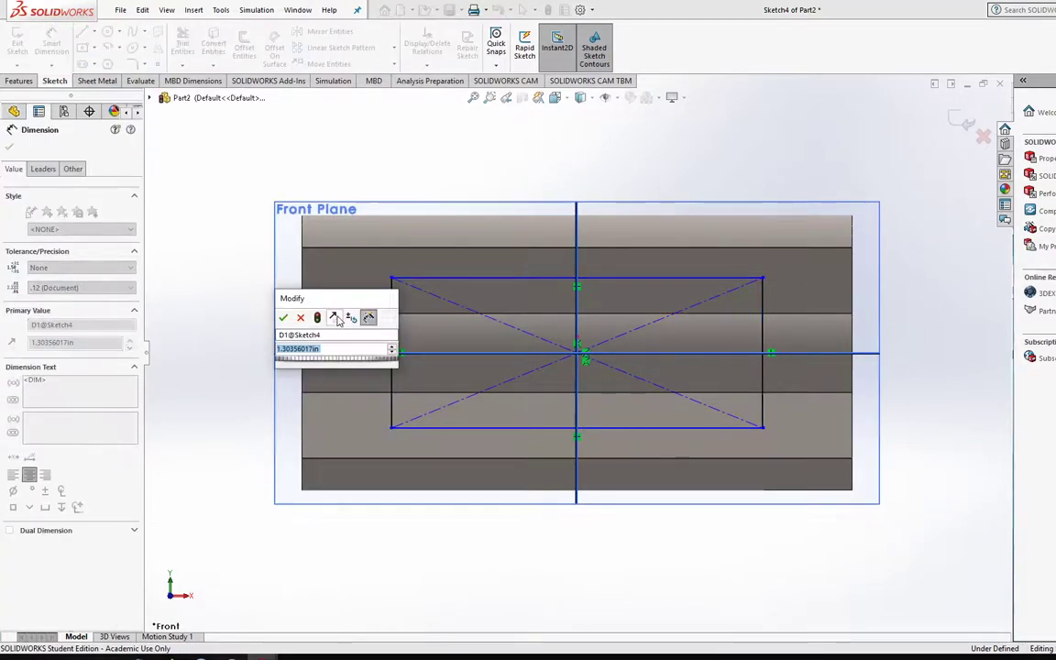
text(1)
key(Return)
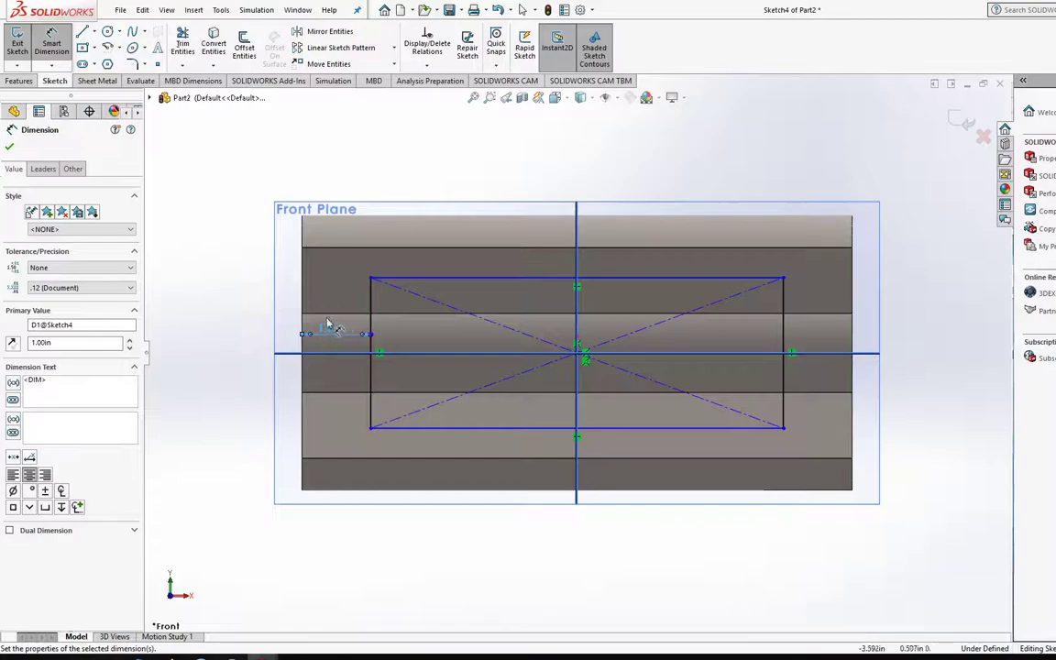
click(458, 279)
middle_drag(465, 252, 438, 275)
click(408, 256)
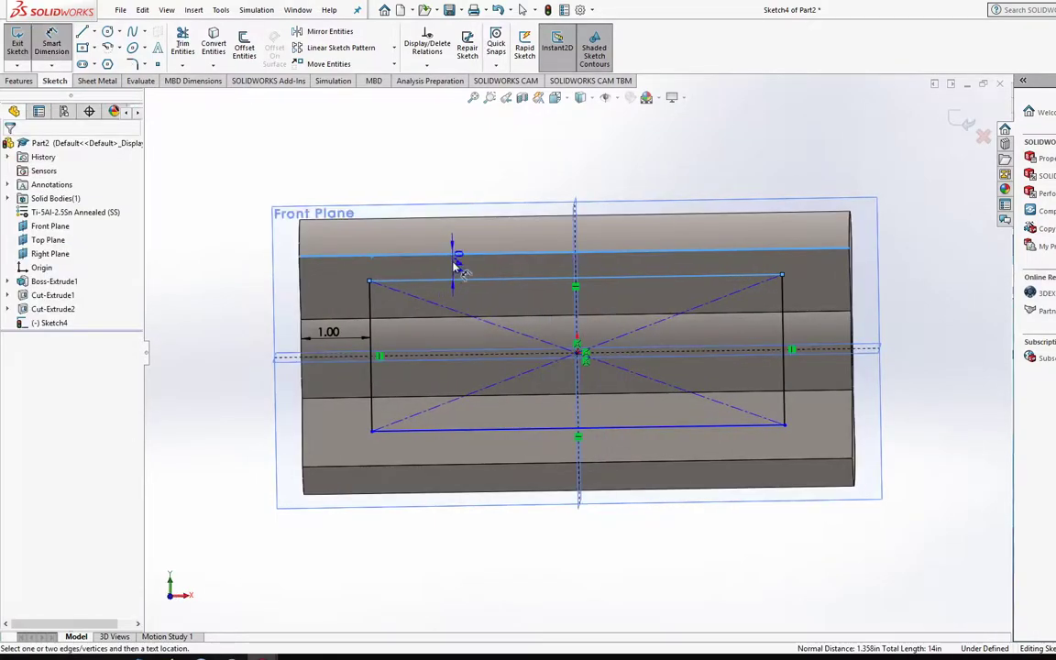
key(Escape)
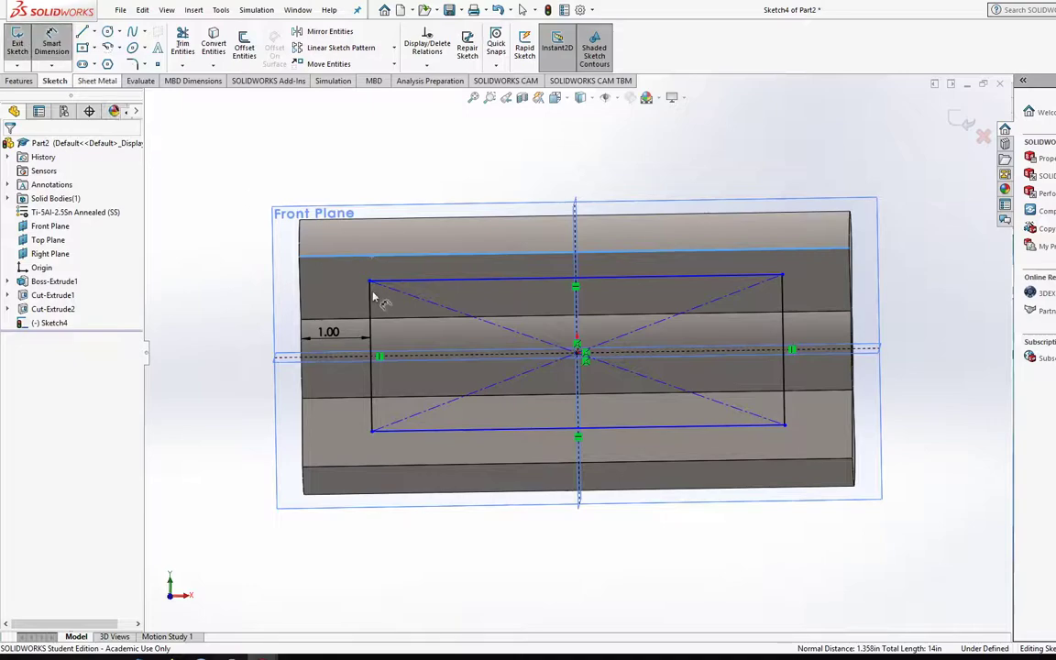
Dimension the rectangle's height to 2 in
click(371, 397)
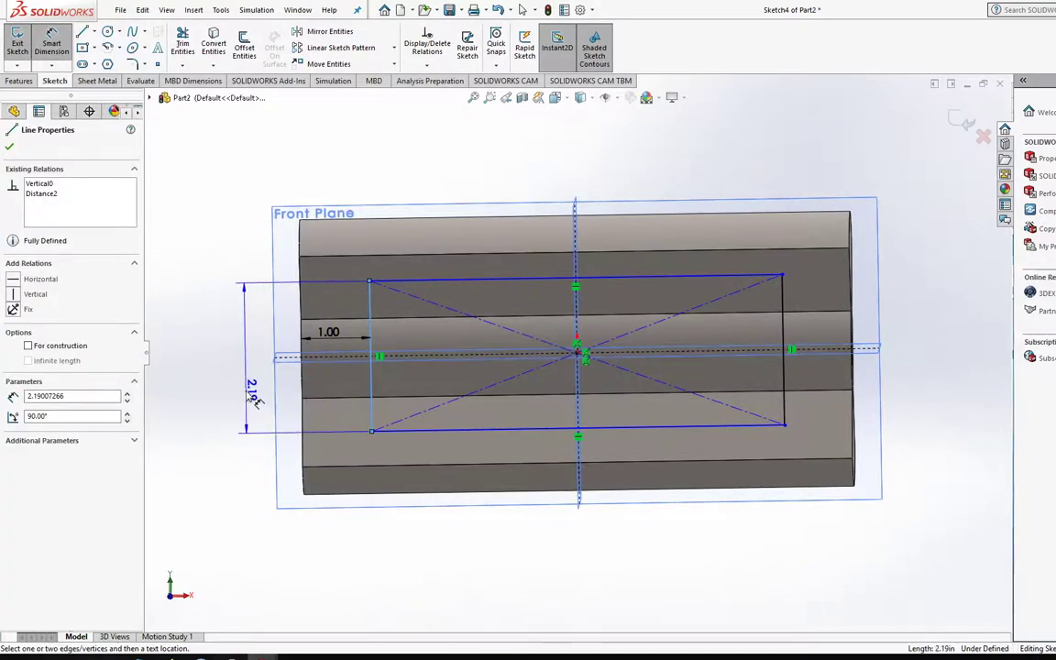
click(240, 369)
text(2)
key(Return)
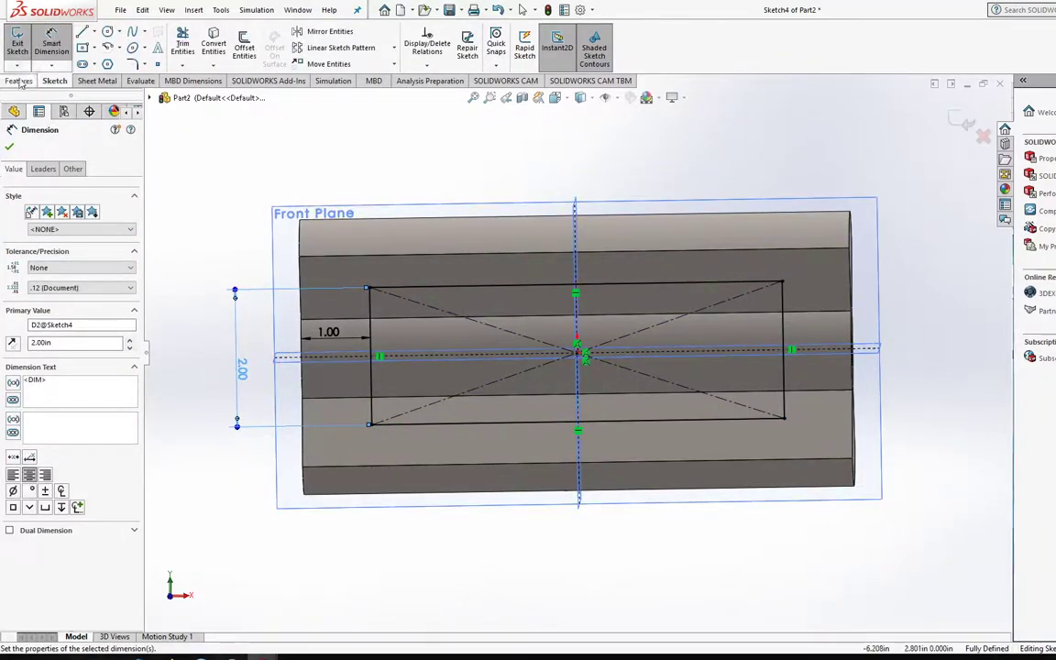
click(19, 81)
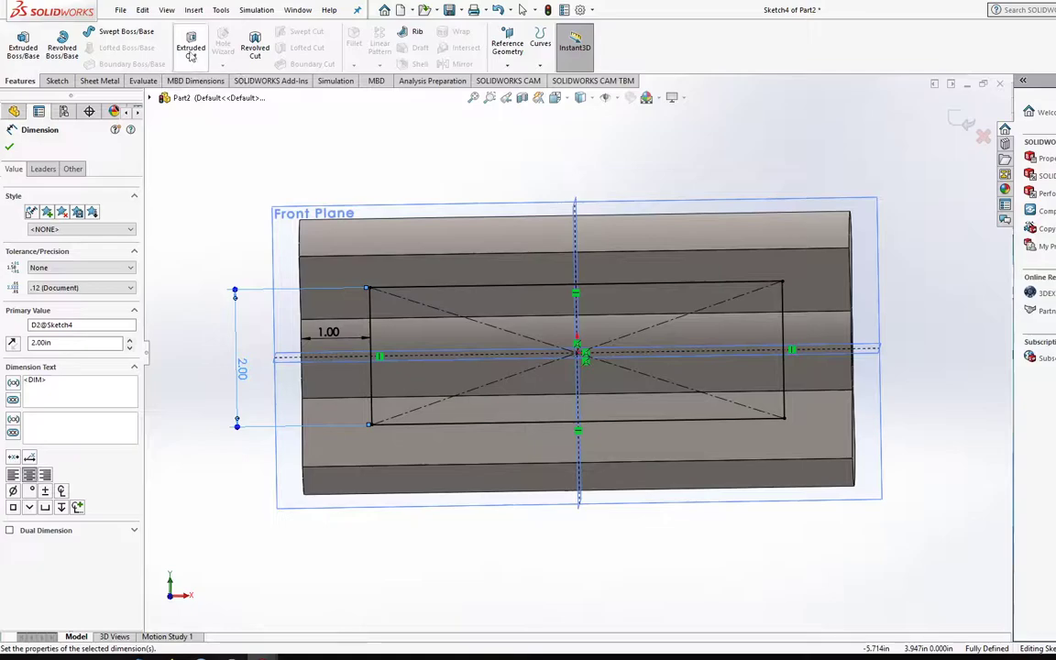
Set up an extruded cut of the rectangle sketch with the end condition Through All - Both
click(192, 46)
click(77, 222)
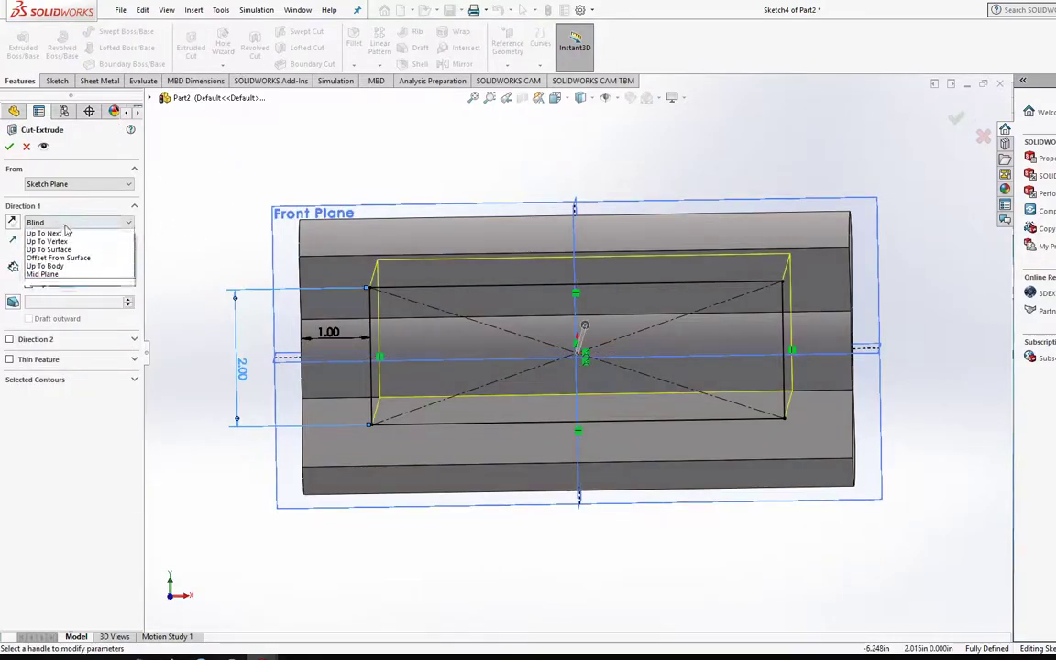
click(79, 243)
click(68, 224)
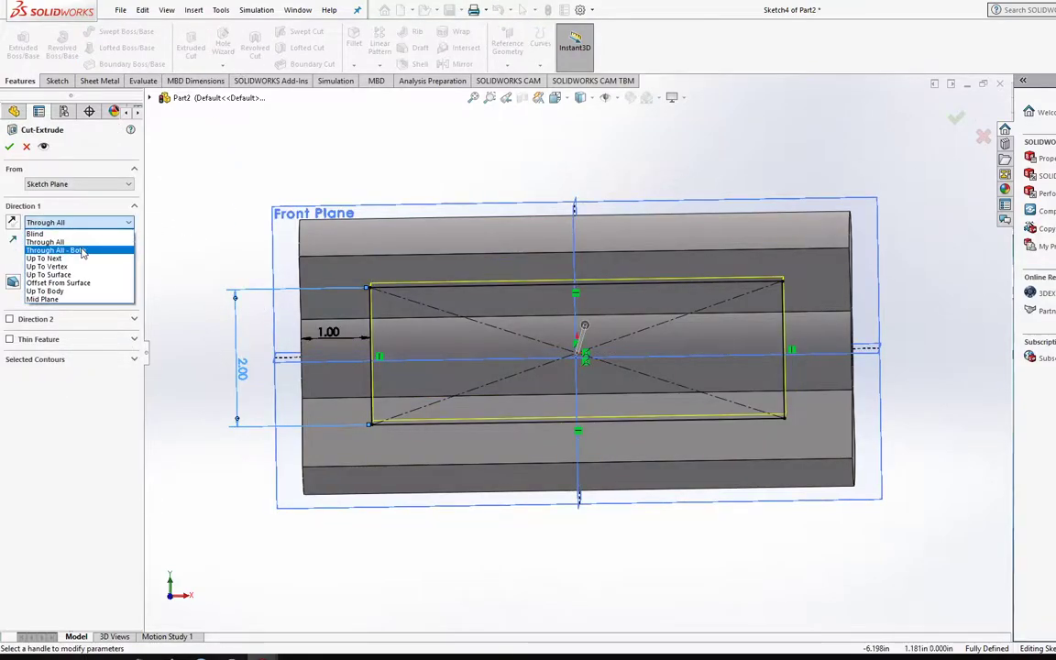
click(73, 253)
middle_drag(389, 337, 574, 326)
Set Direction 1 of the cut to Through All, keep Direction 2 at Through All, and complete the rectangular cut
click(78, 222)
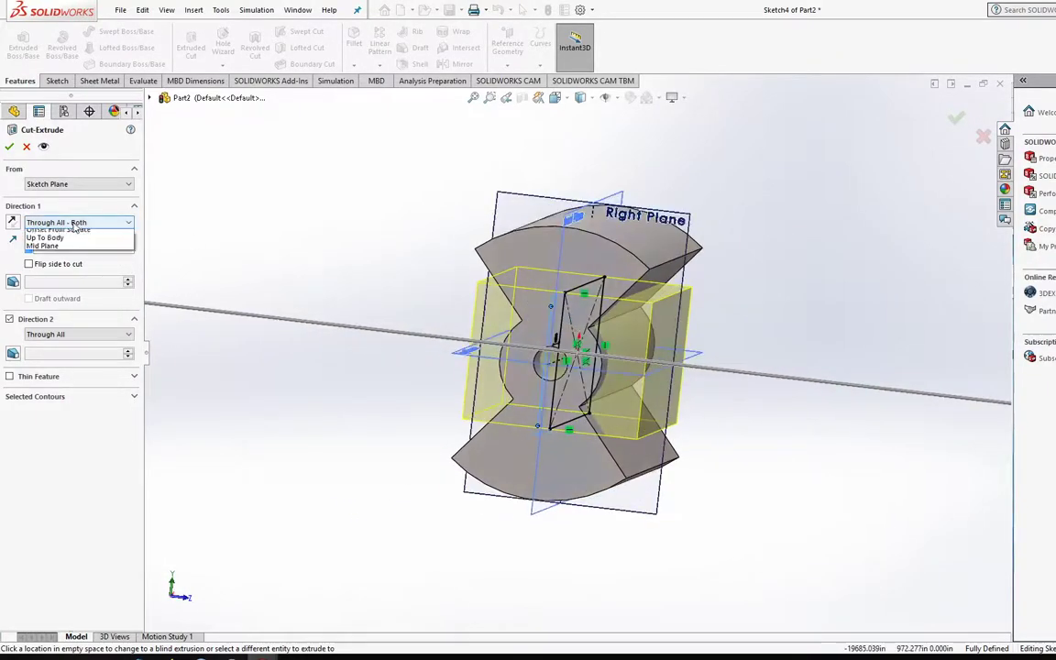
click(73, 242)
click(77, 222)
click(55, 233)
middle_drag(380, 275, 387, 299)
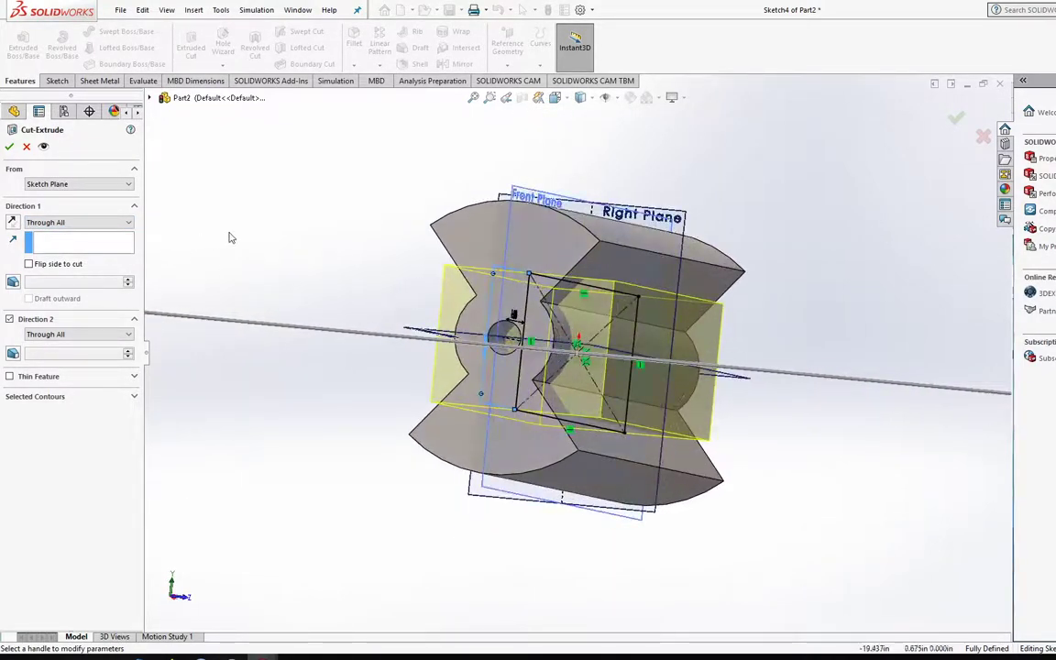
key(F5)
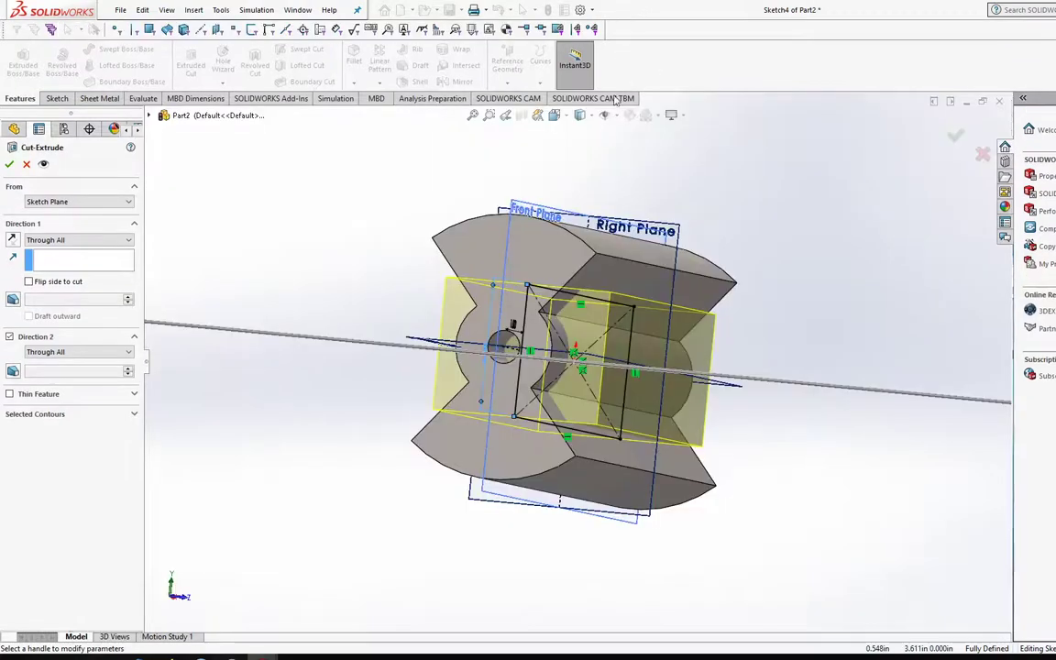
key(F5)
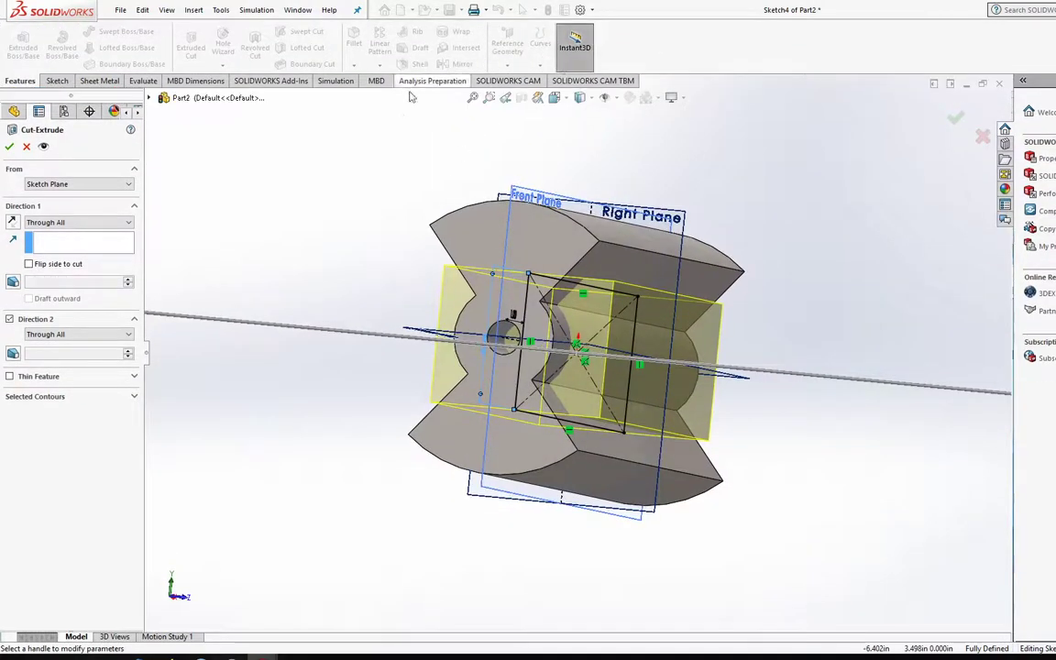
click(55, 81)
click(51, 222)
click(57, 227)
middle_drag(297, 241, 133, 323)
click(10, 147)
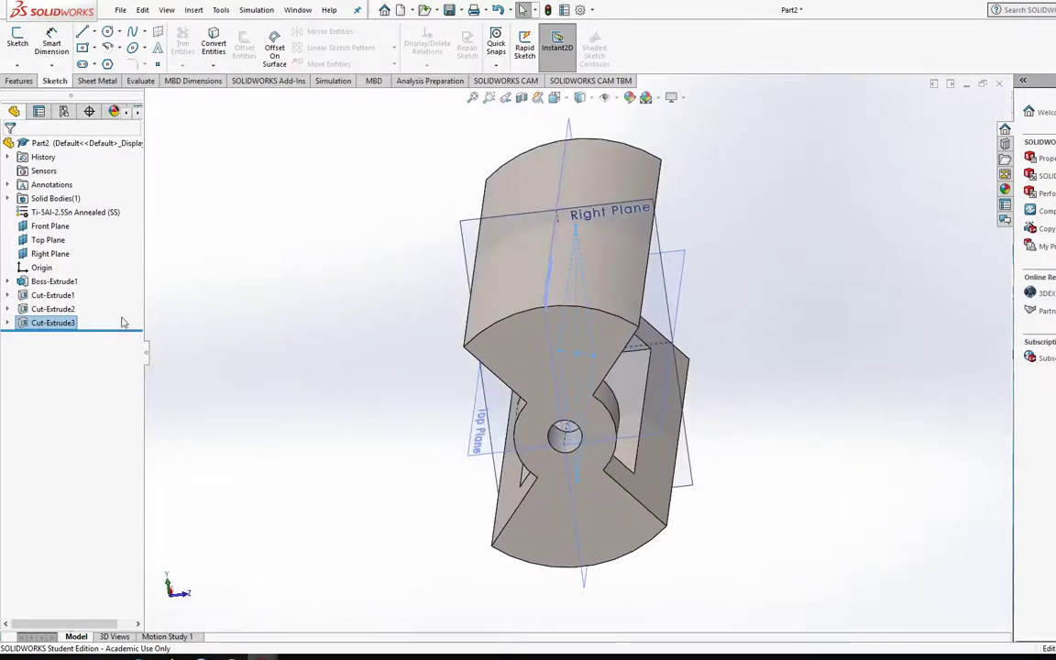
Edit the rectangular center cut and set its end condition to Through All - Both
right_click(55, 323)
click(62, 266)
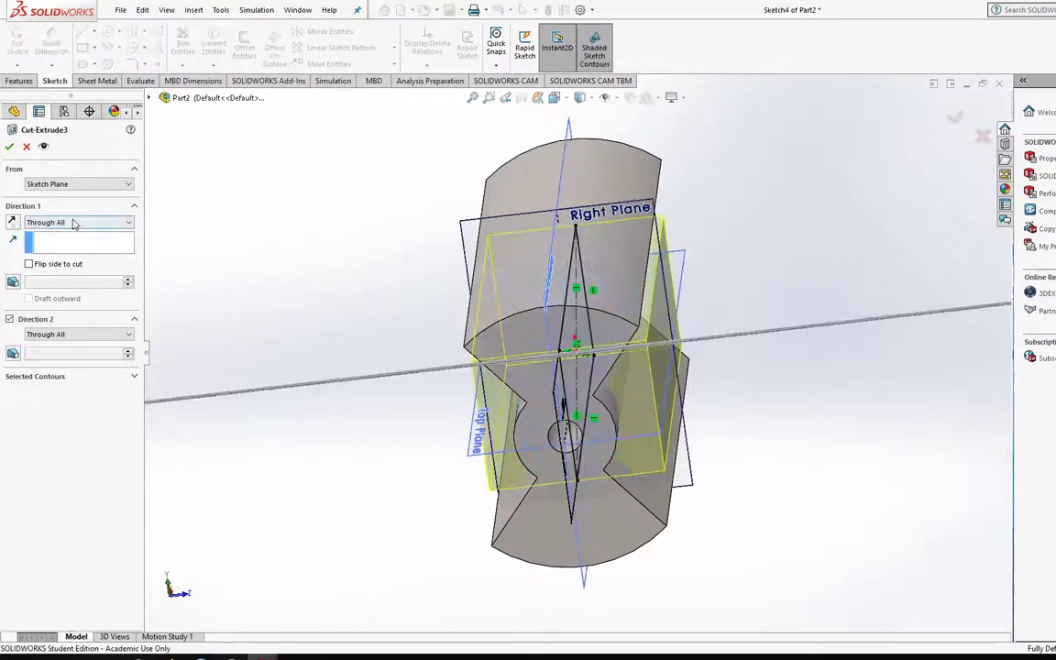
click(75, 223)
click(55, 234)
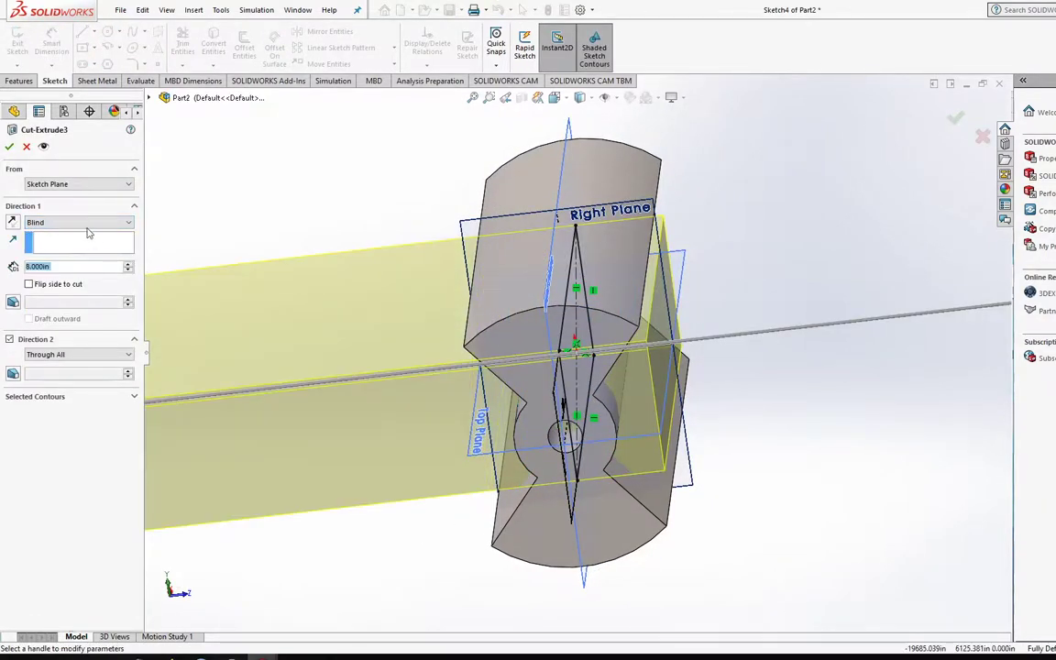
click(9, 341)
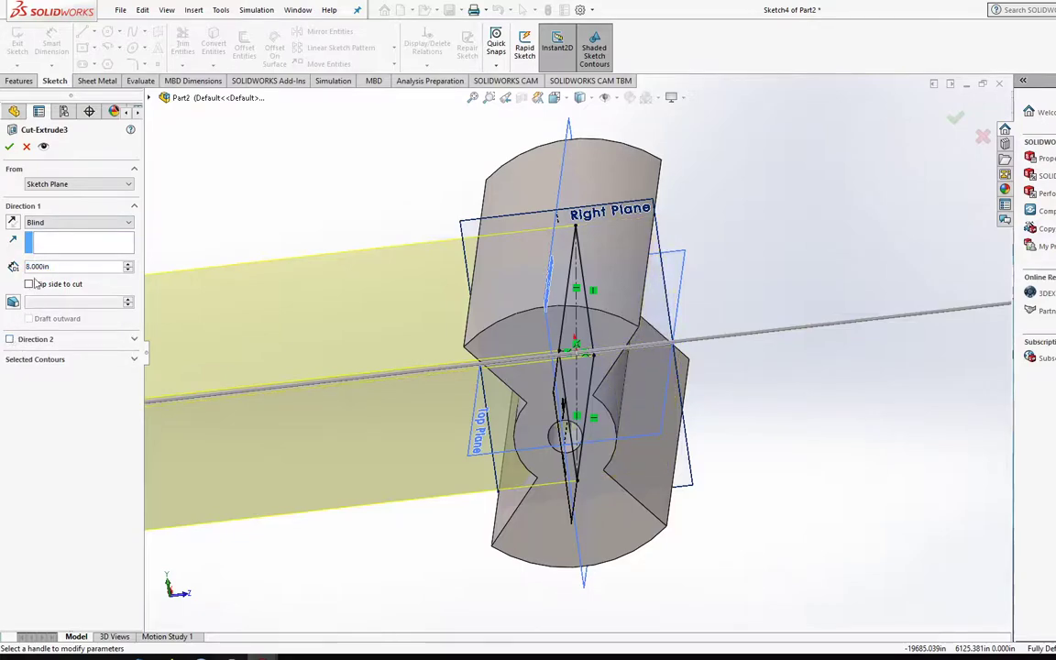
click(9, 340)
click(9, 340)
click(70, 223)
click(62, 250)
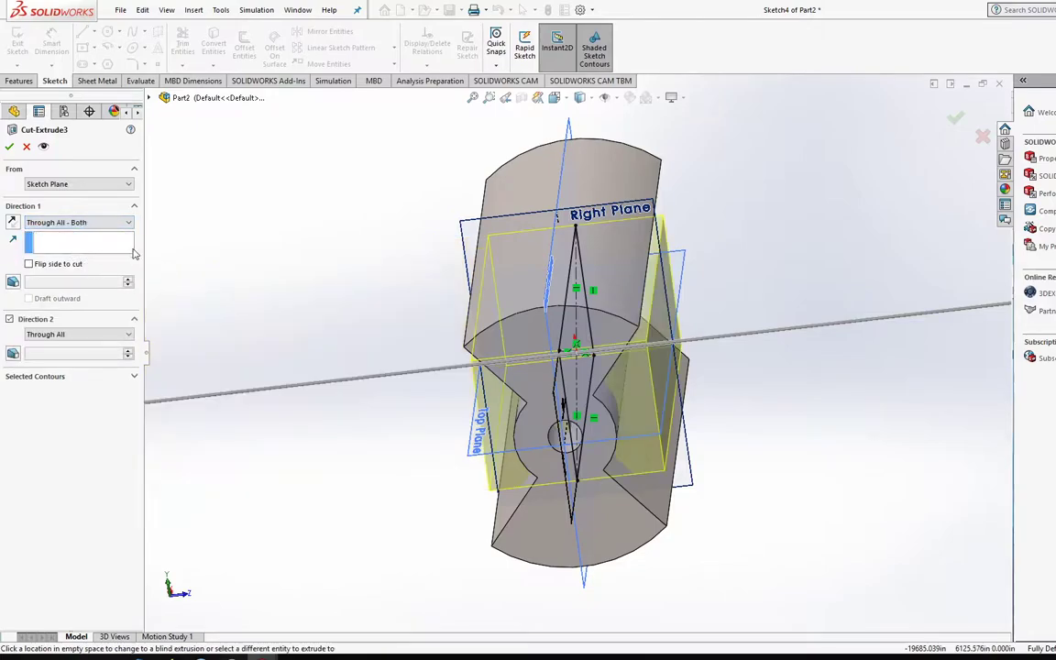
click(10, 147)
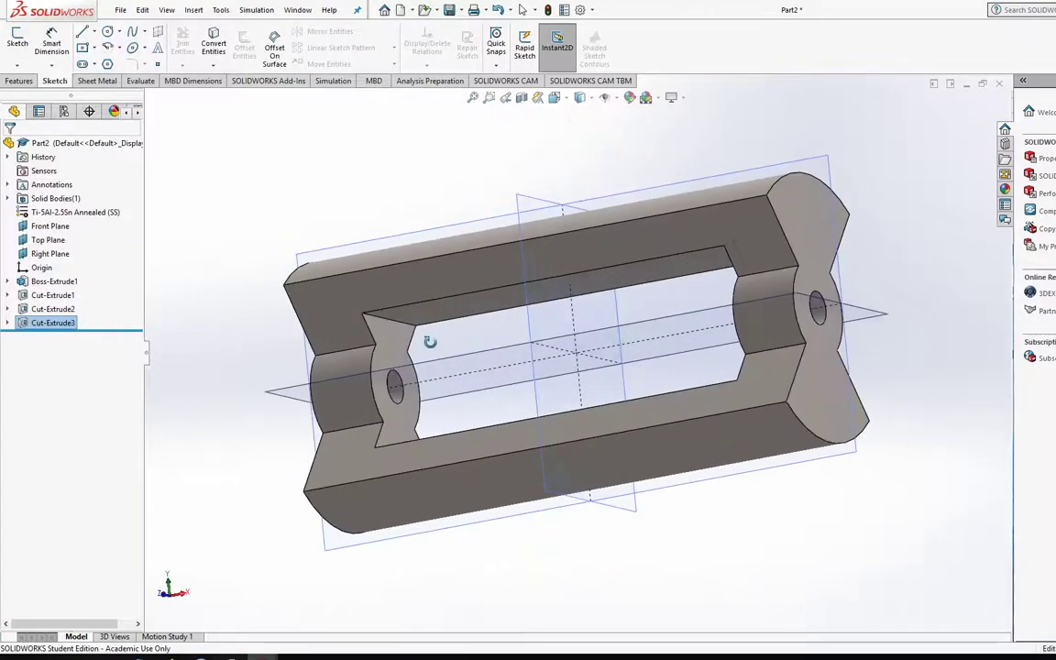
Start a sketch on the bar's end face and draw a circle about 0.97 in in diameter centered on the bore
mouse_move(483, 364)
middle_down()
mouse_move(495, 240)
mouse_move(608, 283)
mouse_move(629, 318)
mouse_move(585, 358)
mouse_move(538, 321)
mouse_move(410, 262)
mouse_move(286, 291)
mouse_move(394, 276)
middle_up()
click(17, 37)
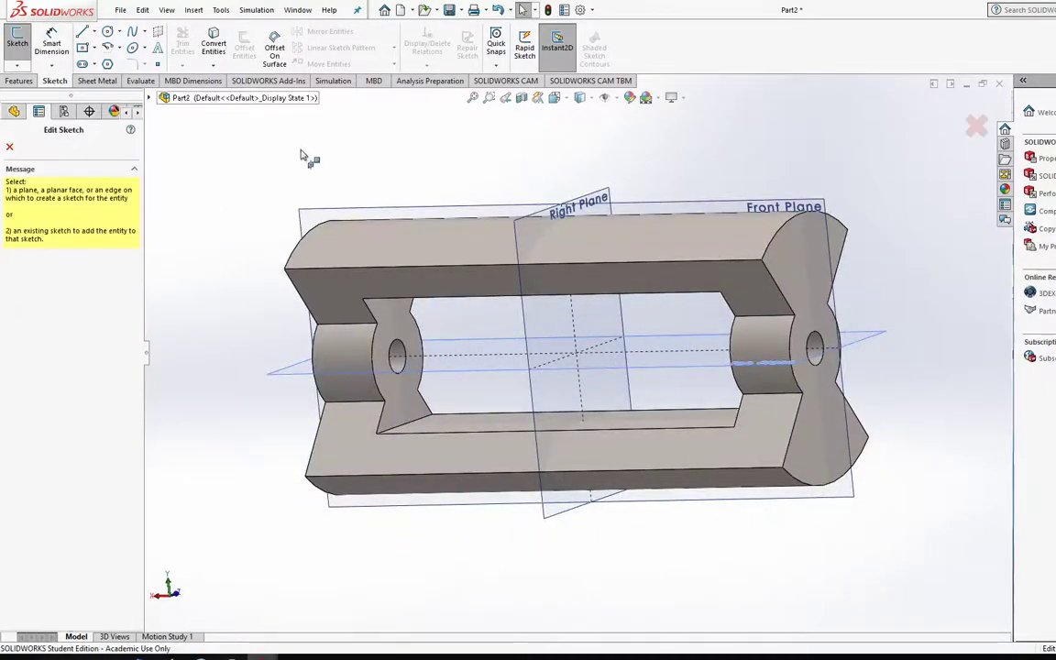
middle_drag(472, 252, 641, 265)
click(637, 301)
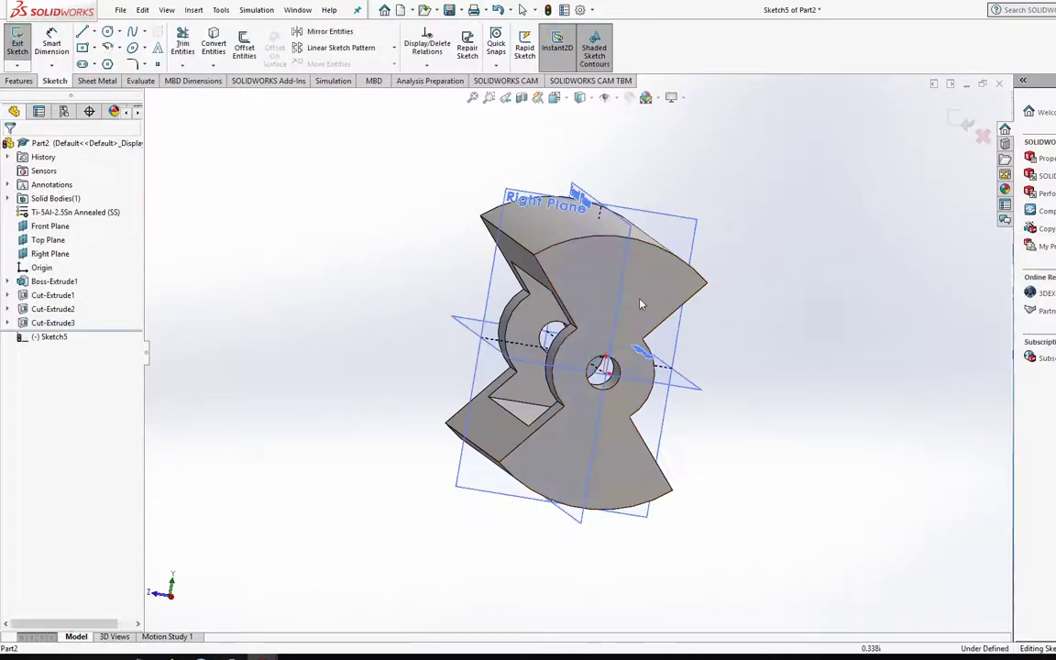
click(107, 31)
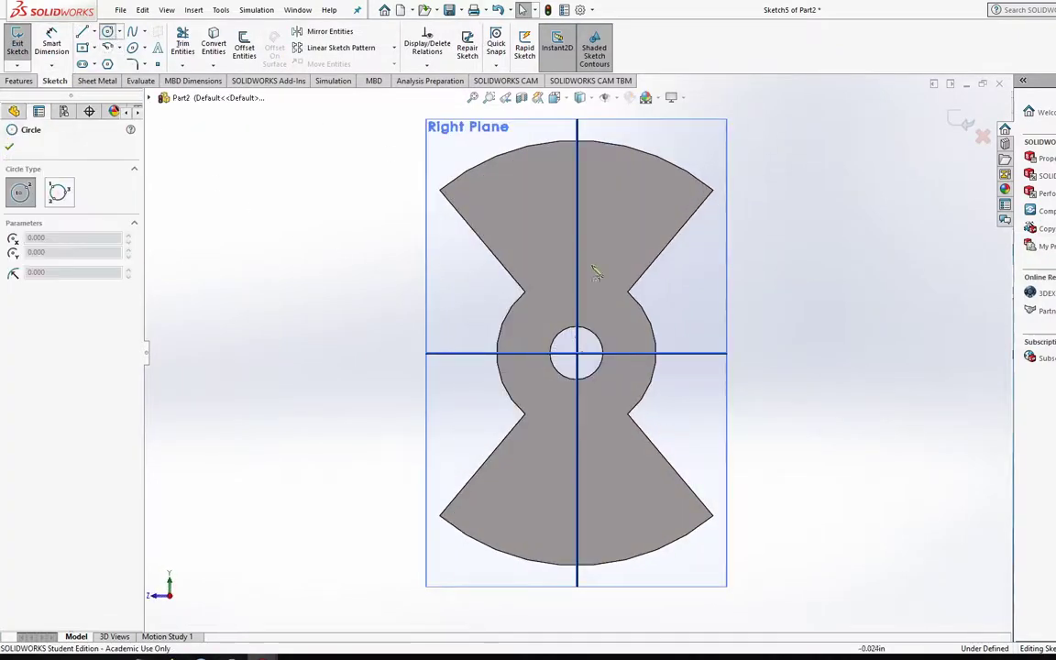
click(576, 353)
click(617, 330)
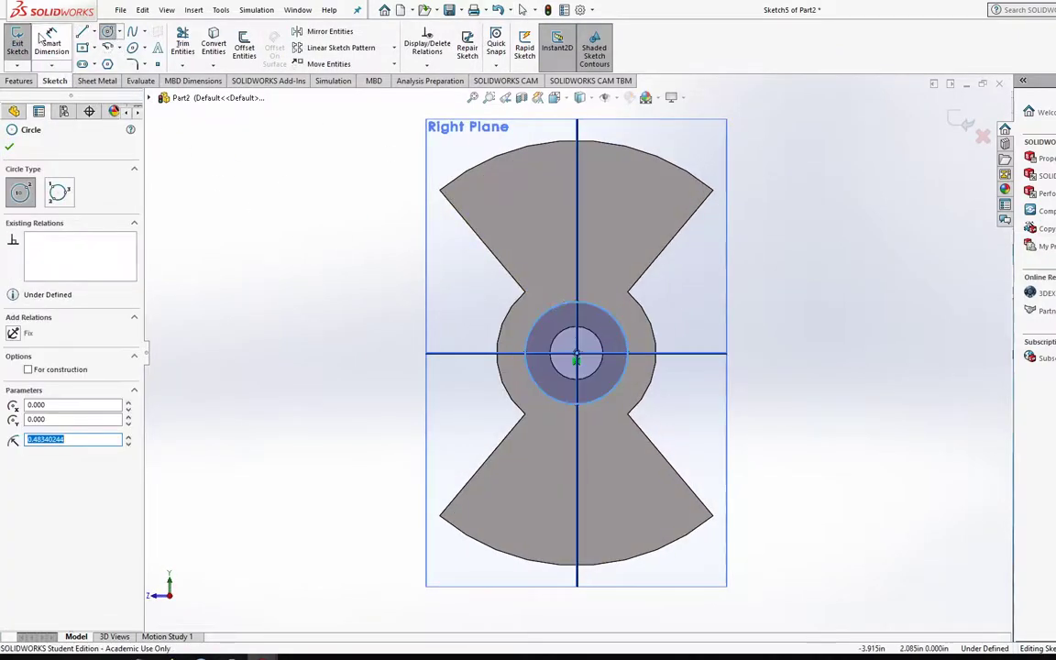
Dimension the circle's diameter as 1 in
key(Escape)
click(626, 380)
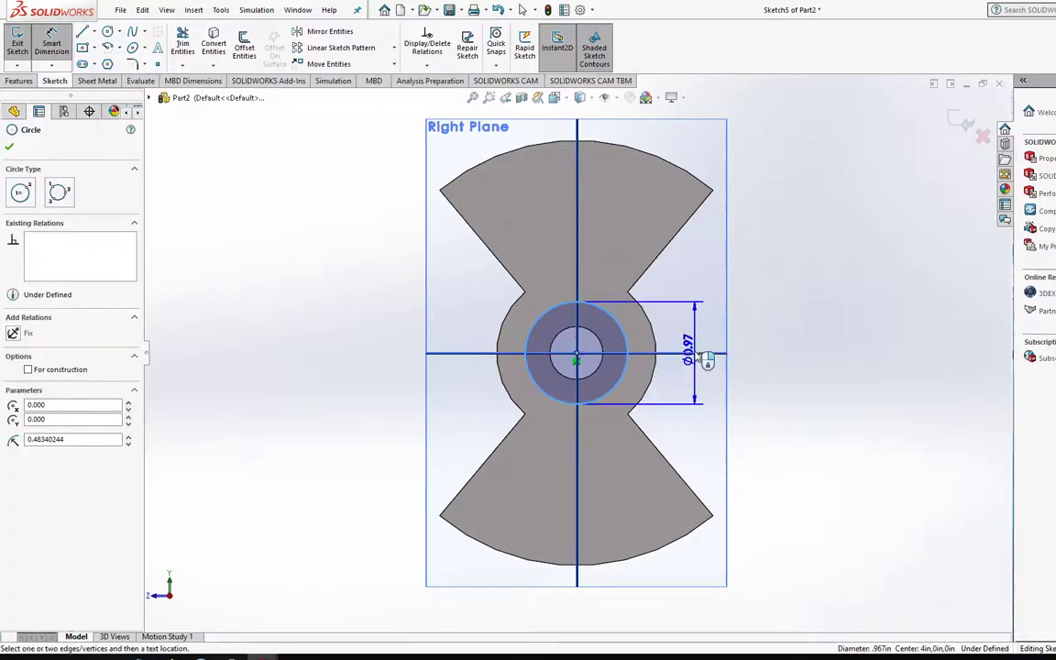
click(690, 366)
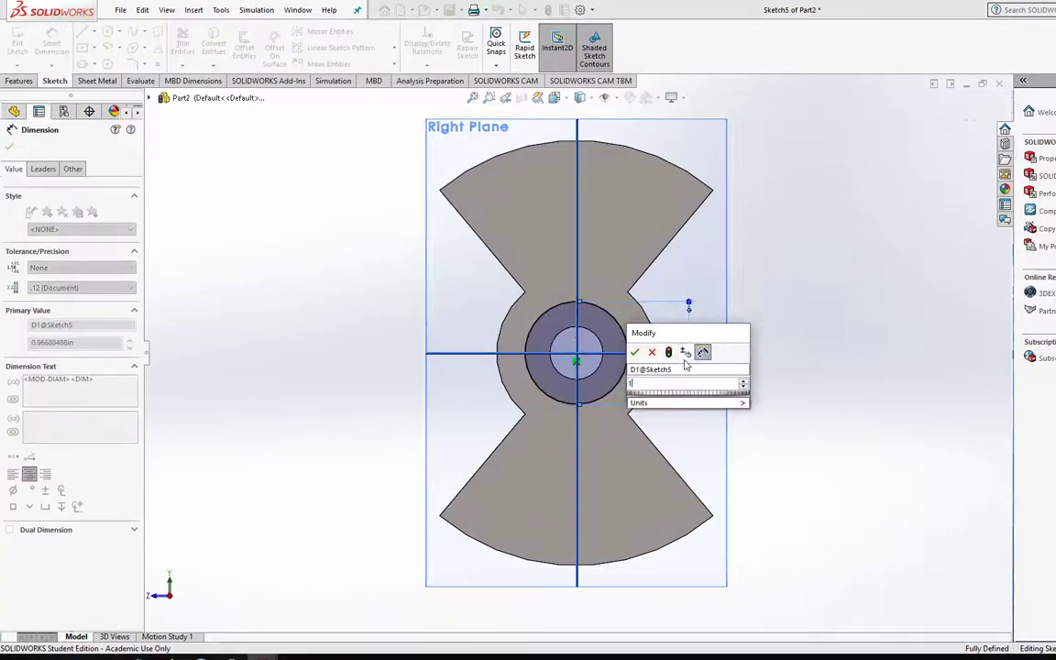
text(1)
key(Return)
Cut the 1 in circle 0.5 in deep into the bar's end face with a blind Extruded Cut
click(18, 81)
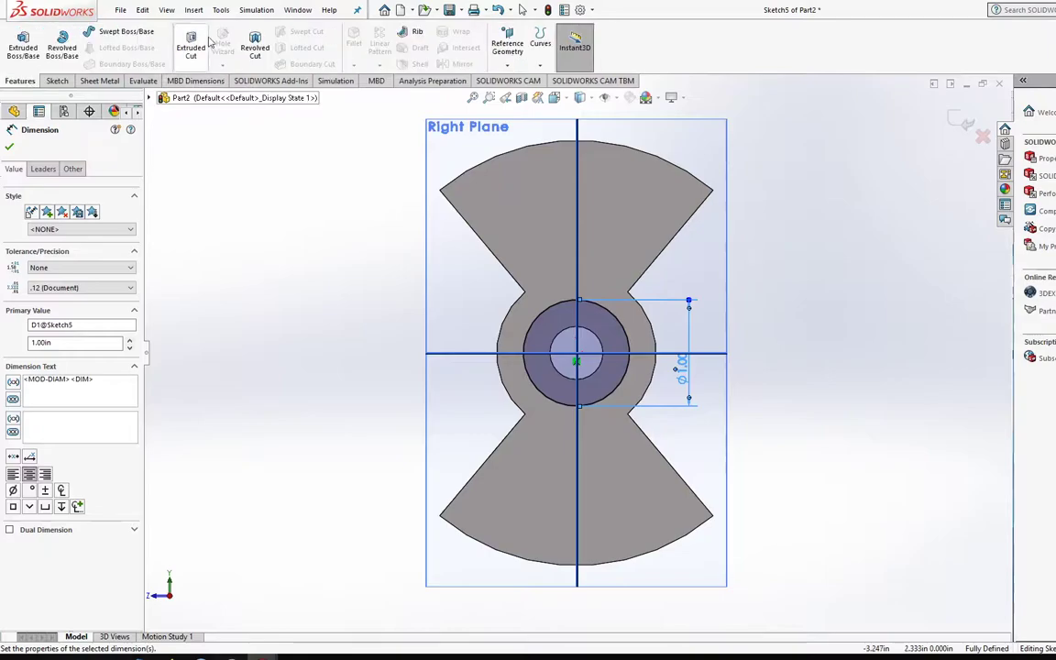
text(.5)
key(Return)
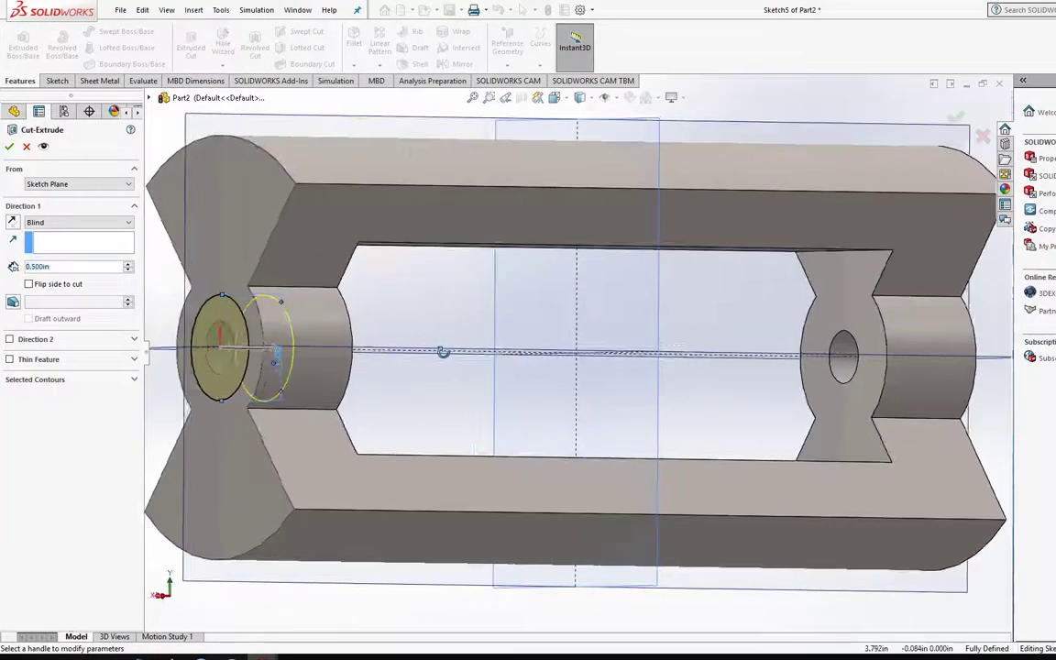
middle_drag(442, 352, 60, 197)
click(9, 146)
scroll(567, 340, up, 1)
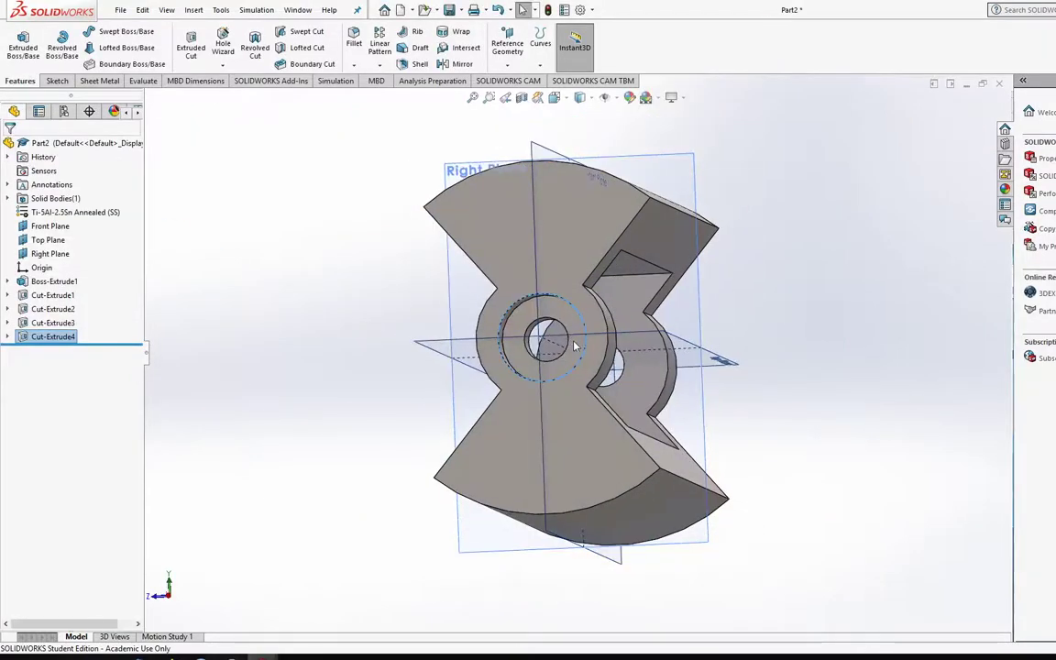
Mirror the circular end recess about the Right Plane to the opposite end of the bar
middle_drag(573, 347, 508, 338)
click(459, 66)
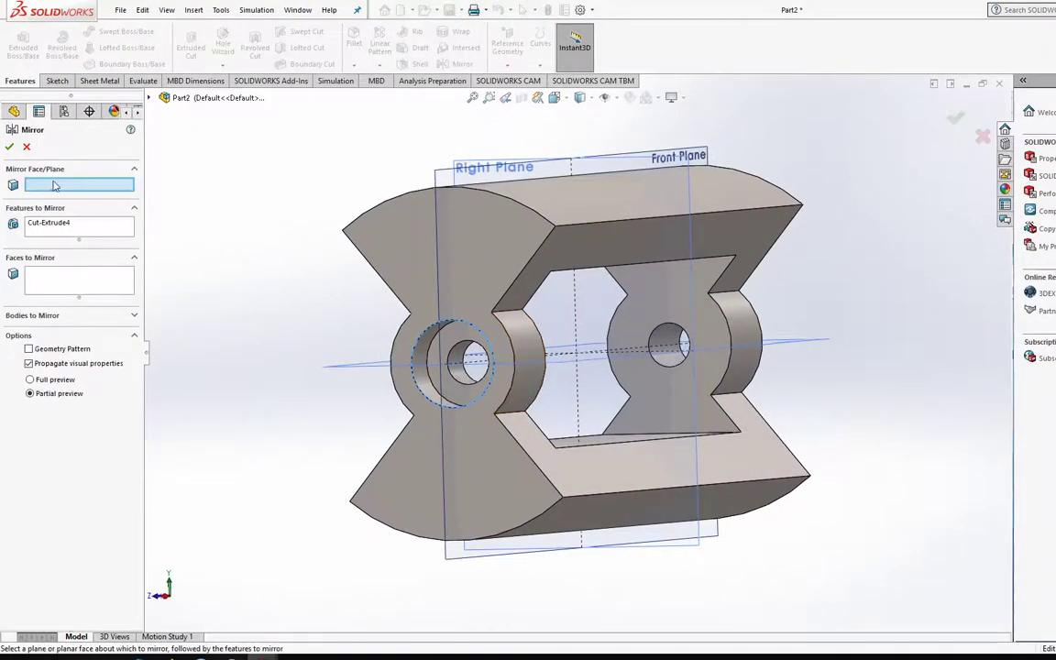
middle_drag(474, 219, 473, 188)
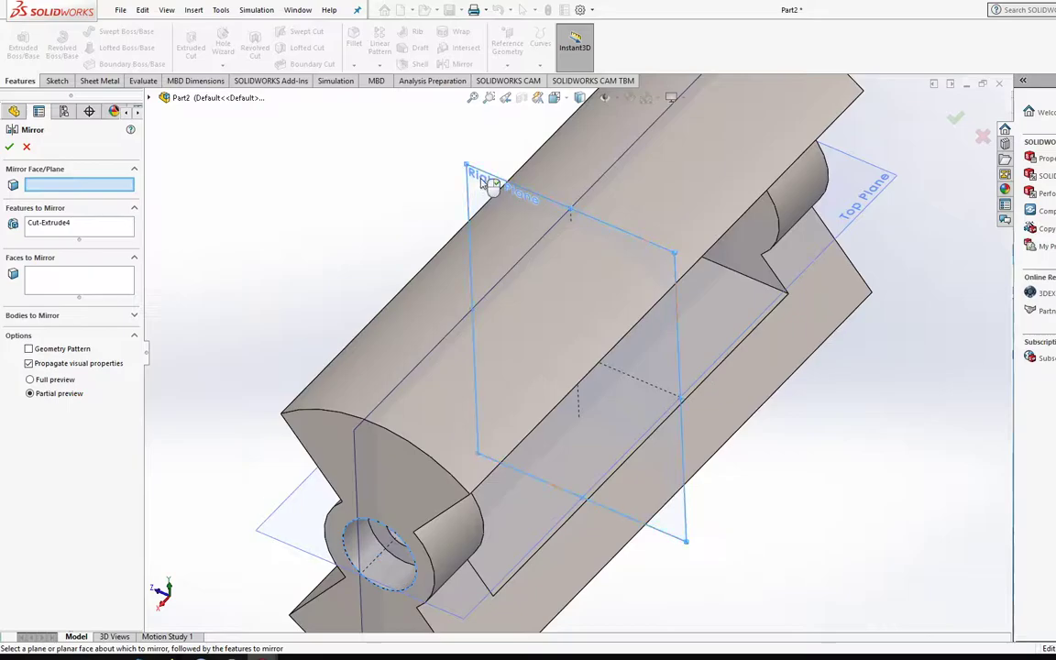
click(481, 183)
middle_drag(383, 218, 275, 275)
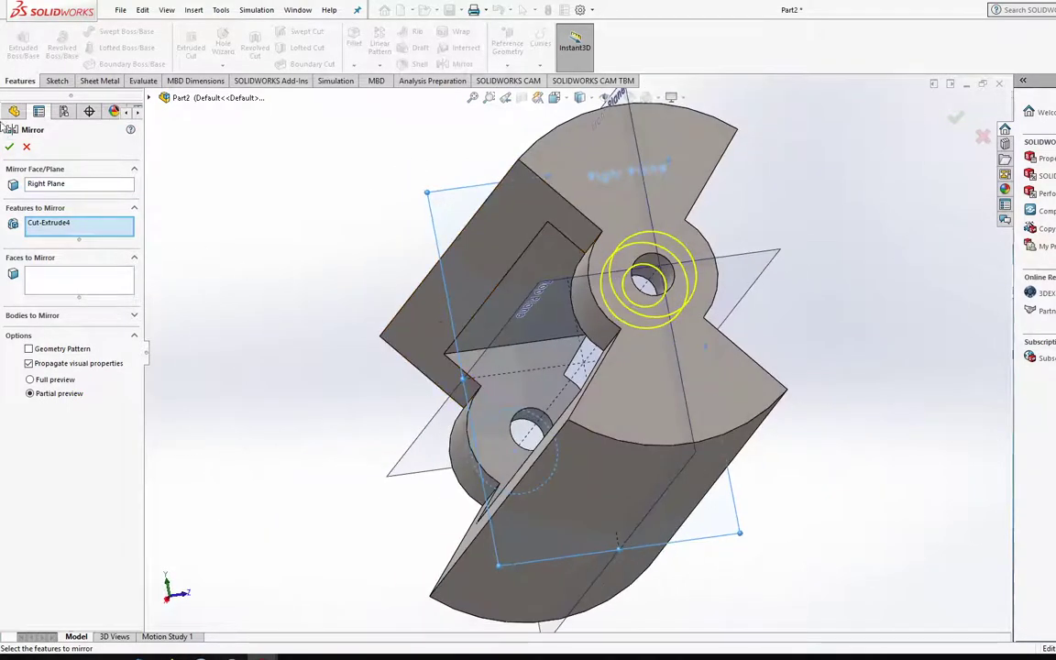
click(8, 150)
Examine the bar's end recesses, bore, wedge cuts and center opening from several angles
middle_drag(585, 263, 156, 138)
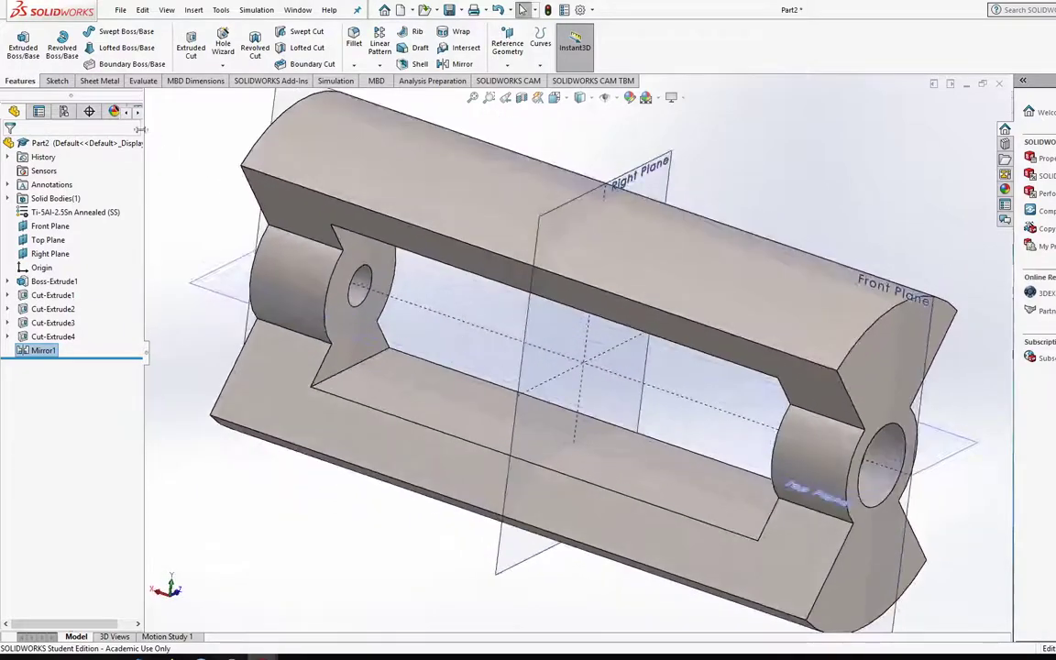
click(58, 82)
mouse_move(244, 164)
middle_down()
mouse_move(431, 304)
mouse_move(502, 418)
mouse_move(496, 494)
middle_up()
middle_drag(368, 344, 686, 251)
scroll(686, 251, down, 4)
middle_drag(625, 312, 634, 356)
scroll(605, 385, up, 4)
right_drag(598, 383, 615, 404)
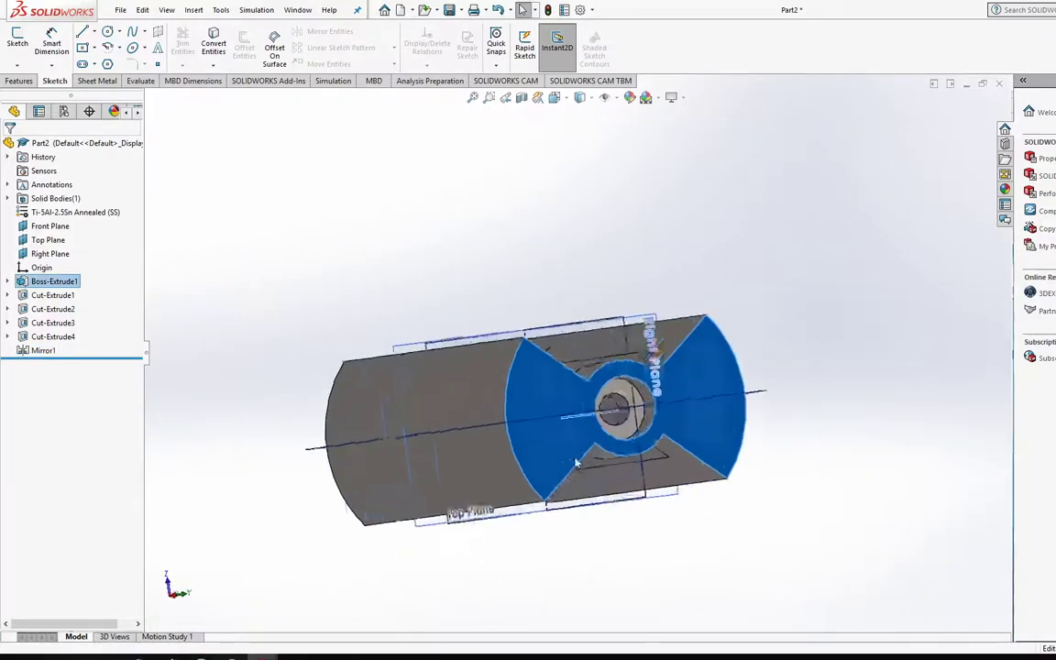
middle_drag(665, 400, 750, 308)
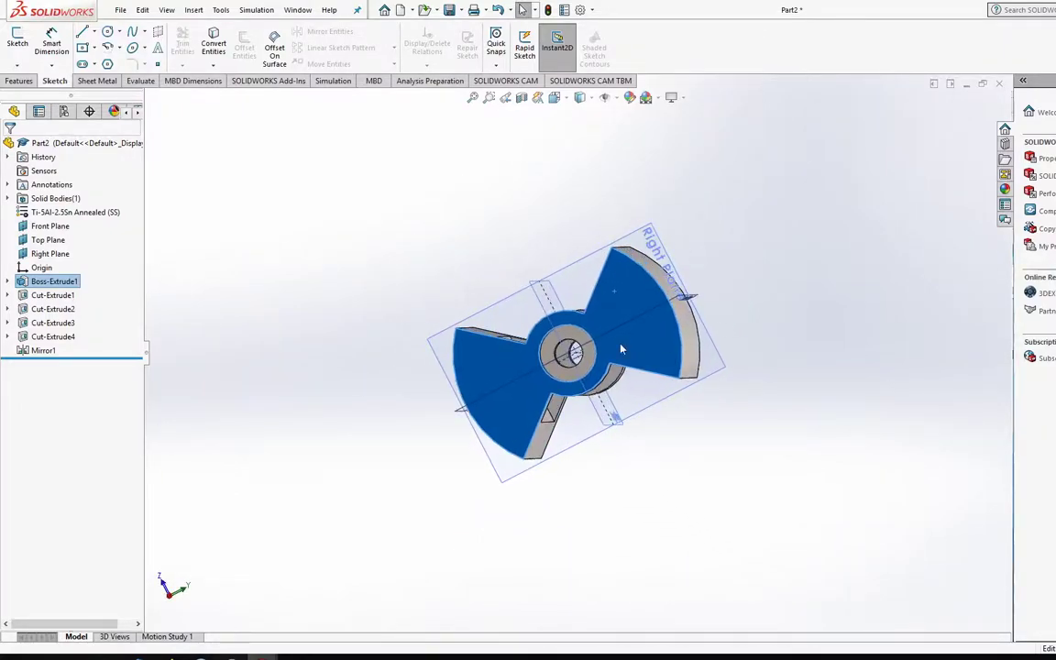
middle_drag(510, 410, 491, 366)
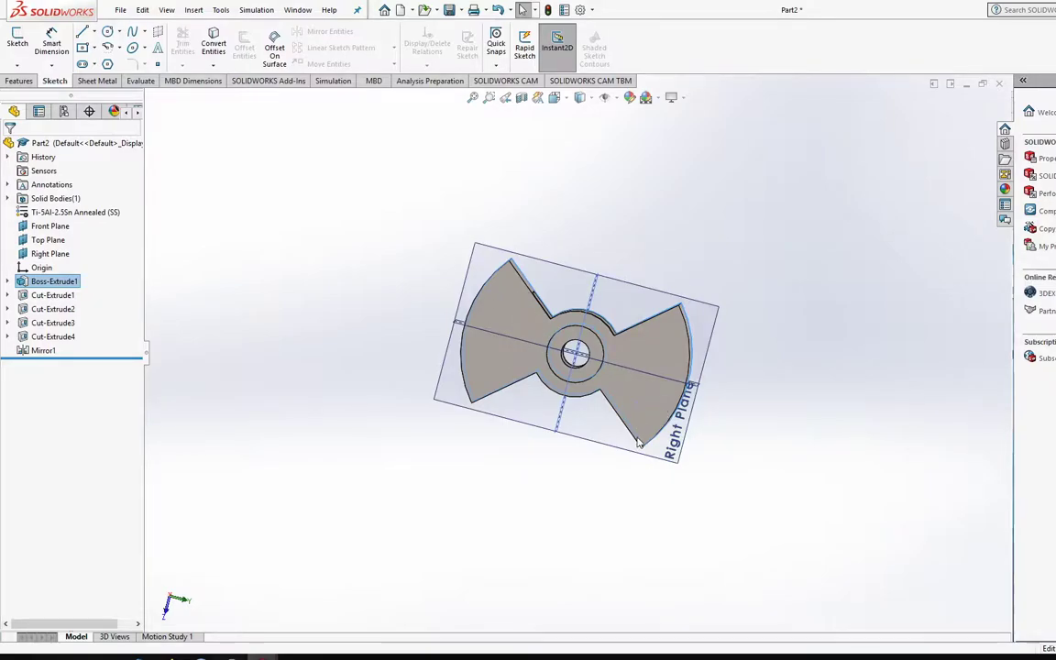
scroll(637, 440, down, 5)
middle_drag(625, 421, 564, 487)
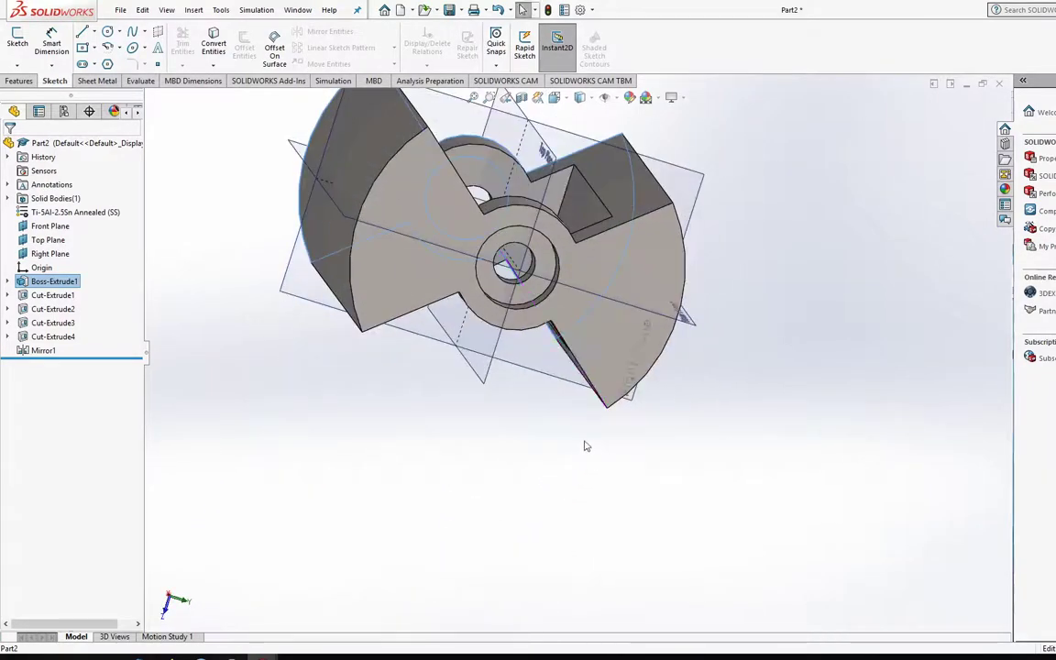
middle_drag(586, 446, 528, 344)
scroll(529, 341, up, 6)
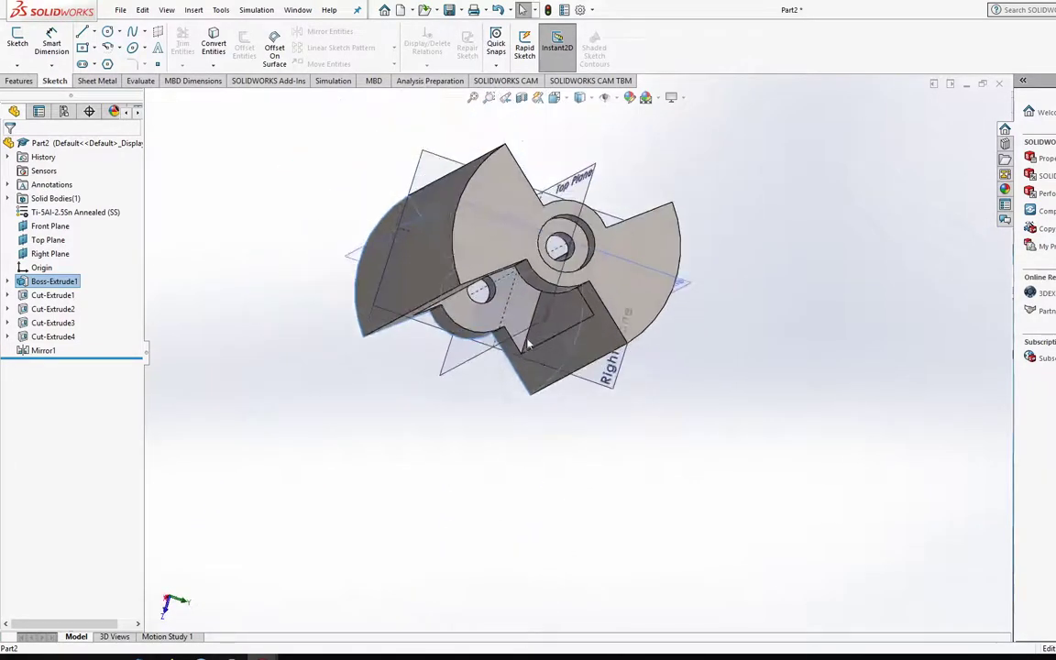
click(19, 42)
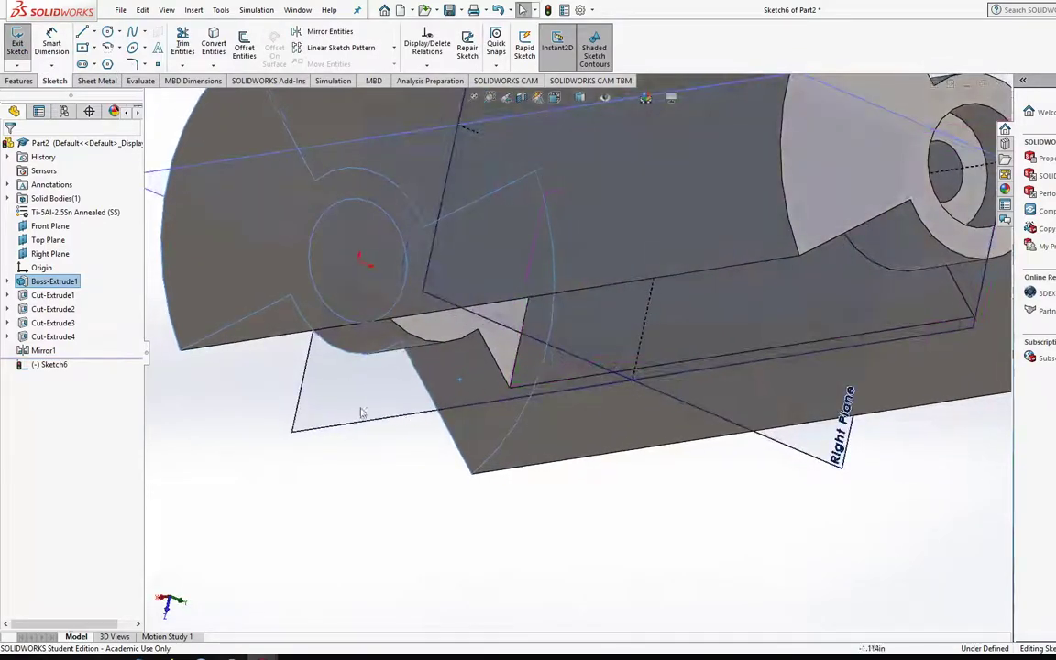
middle_drag(309, 436, 390, 286)
scroll(450, 356, up, 7)
scroll(536, 382, down, 6)
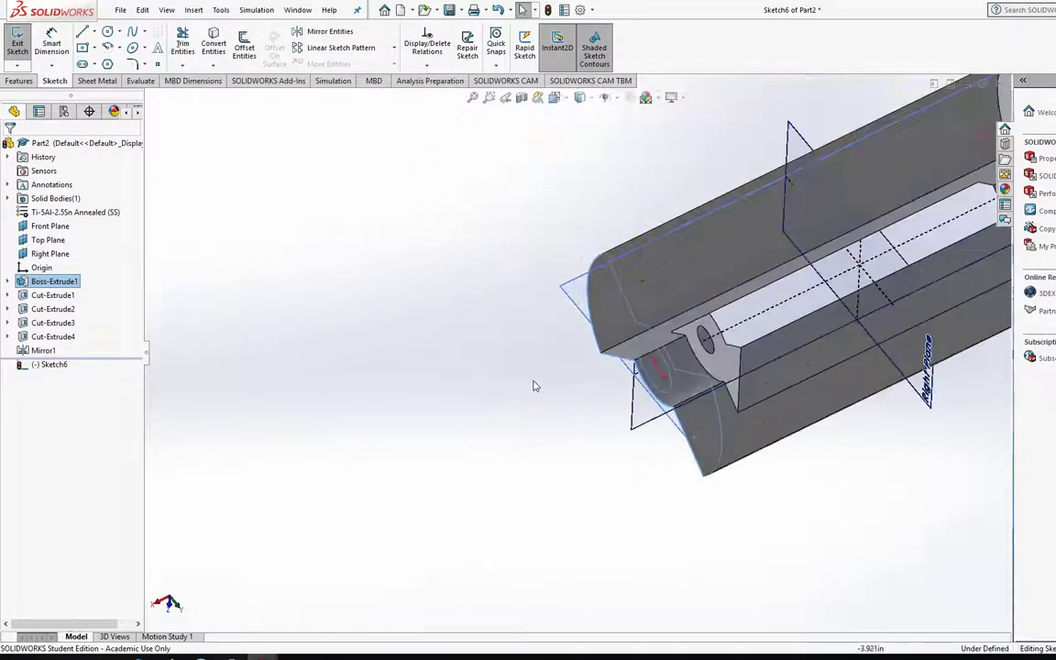
scroll(564, 370, up, 4)
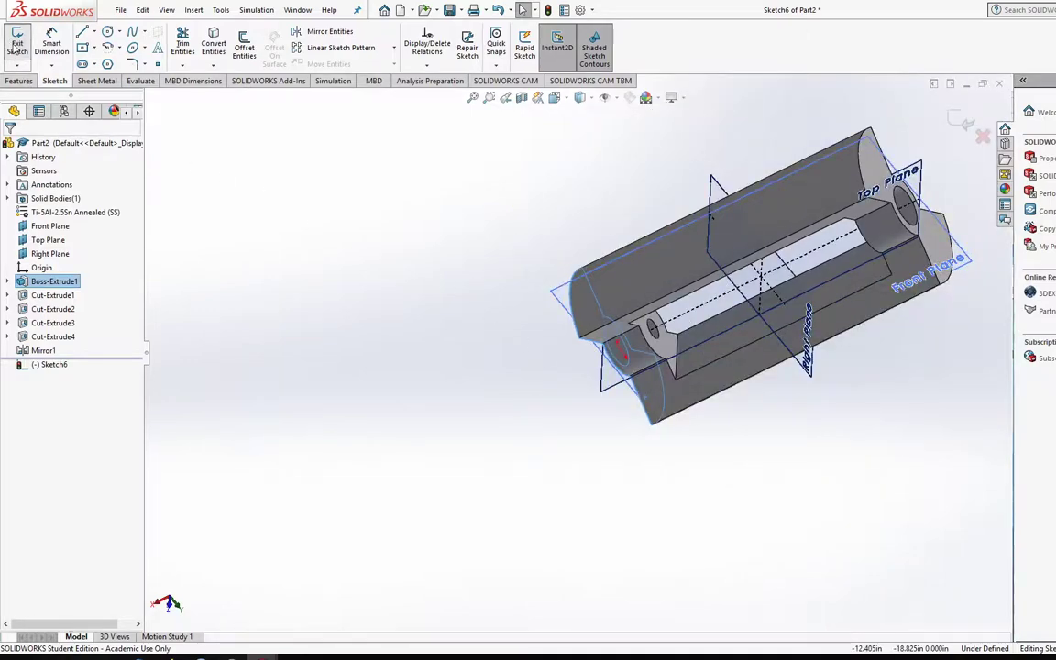
click(16, 46)
Sketch a corner rectangle on the Top Plane, 8 in long and about 0.1 in high, along the bar's upper long edge
click(15, 44)
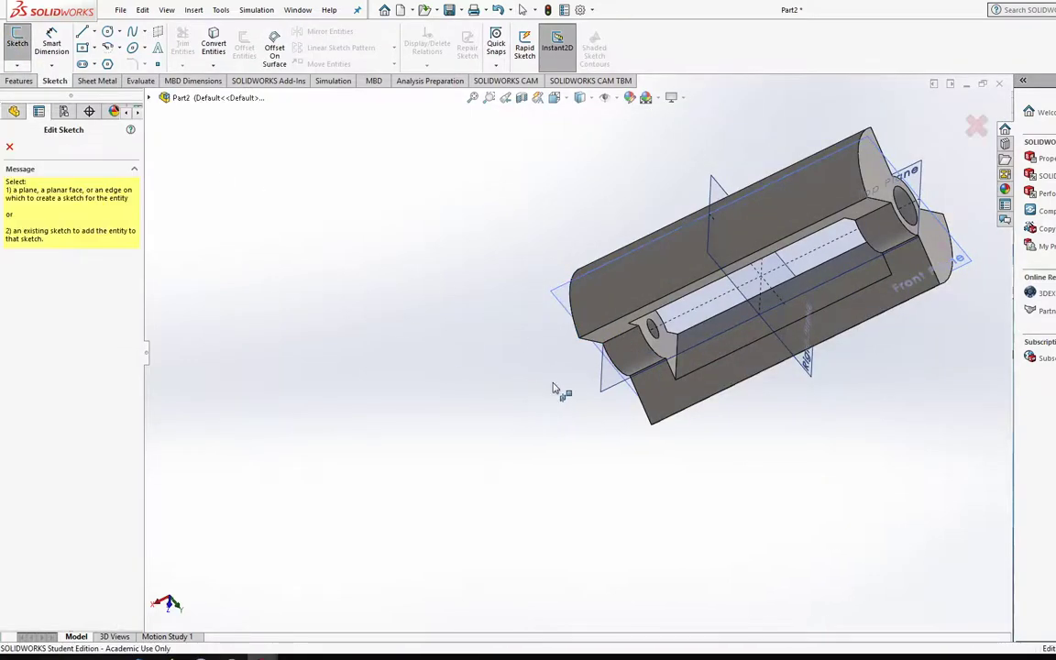
click(602, 390)
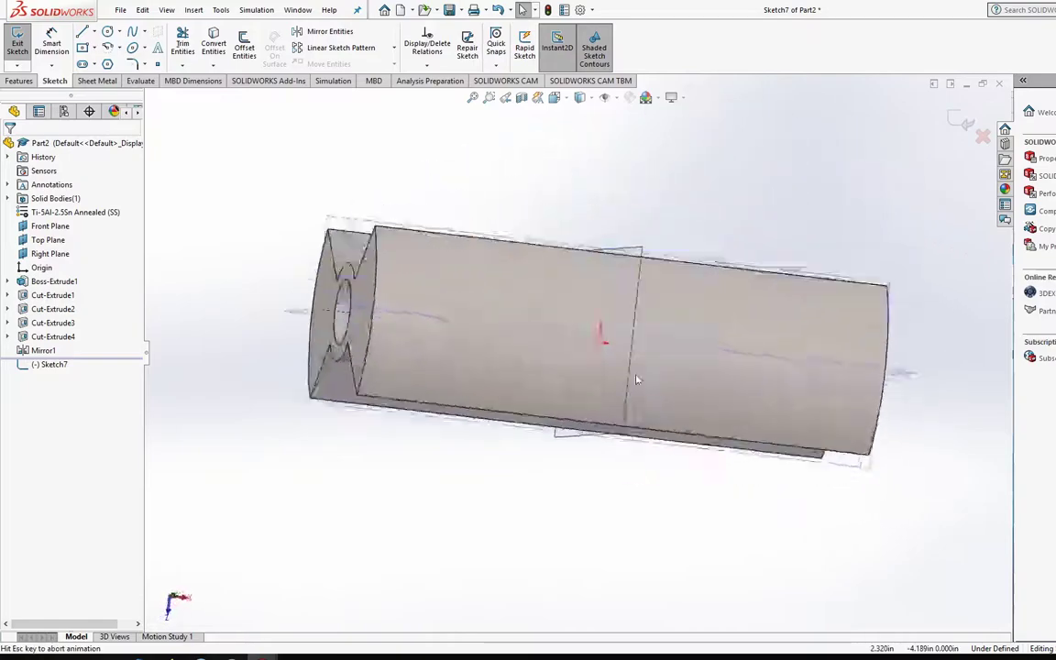
click(93, 47)
click(117, 61)
scroll(302, 268, down, 5)
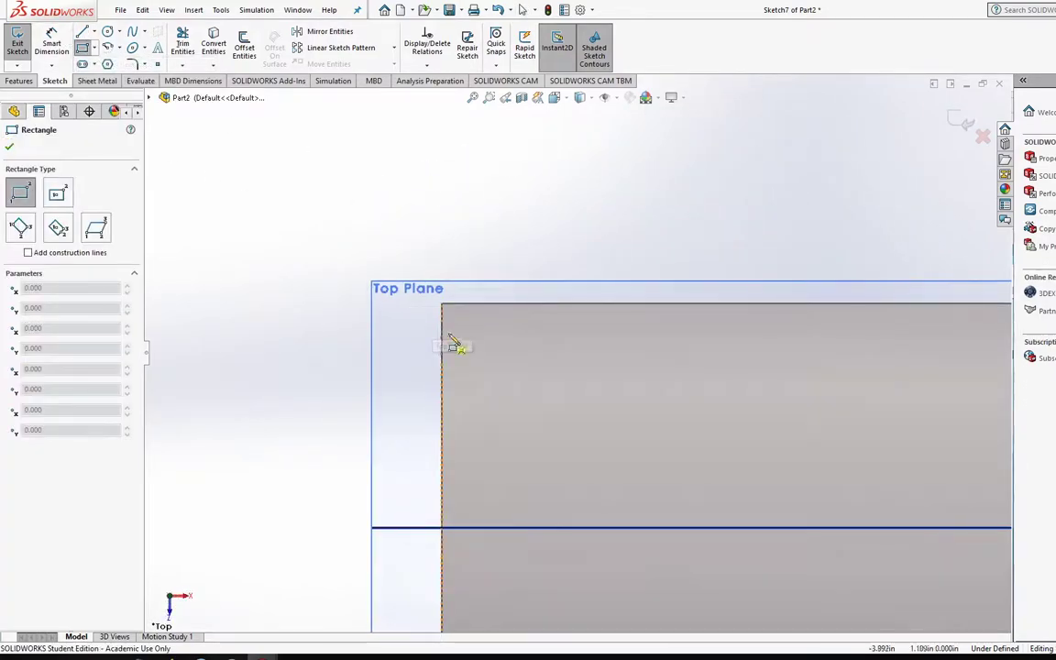
scroll(635, 317, up, 5)
scroll(651, 362, down, 5)
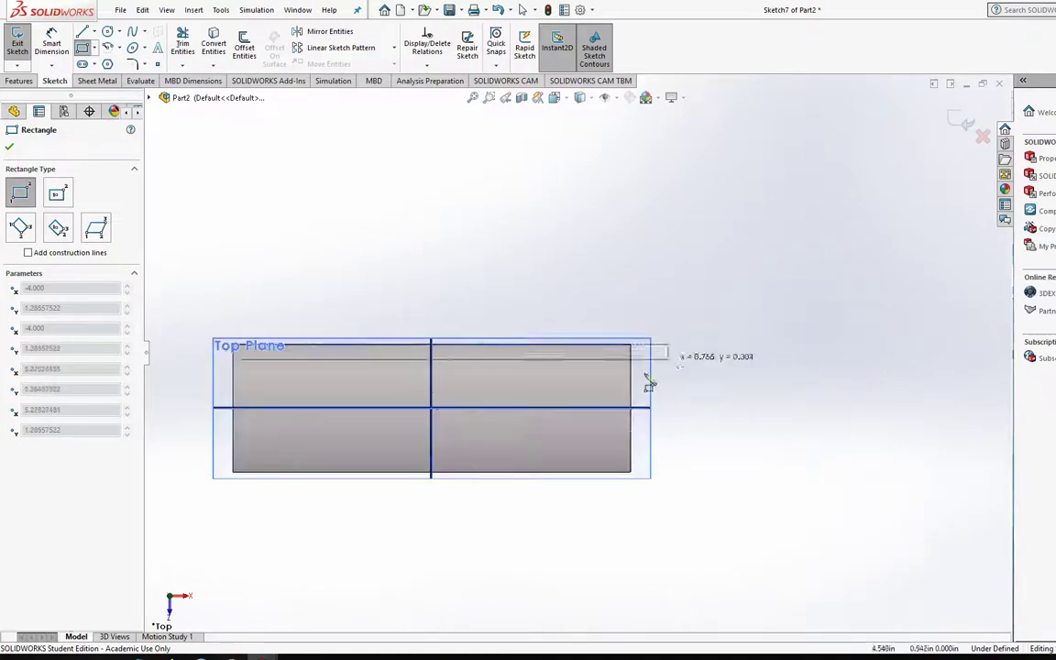
click(646, 343)
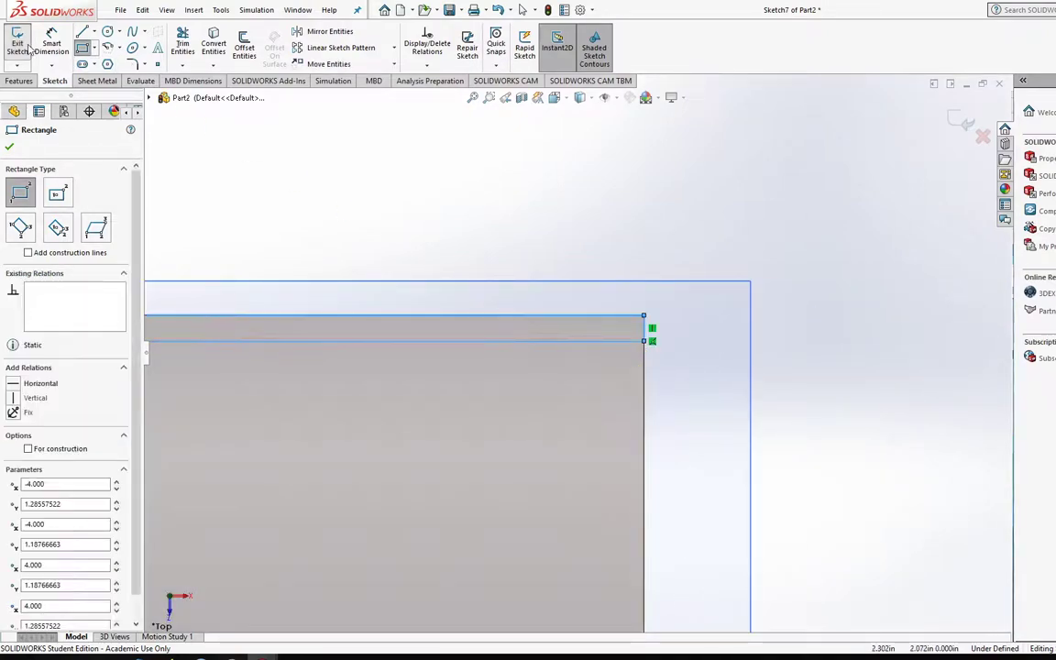
Dimension the thin rectangle's height as 0.0625 in
key(Escape)
click(647, 331)
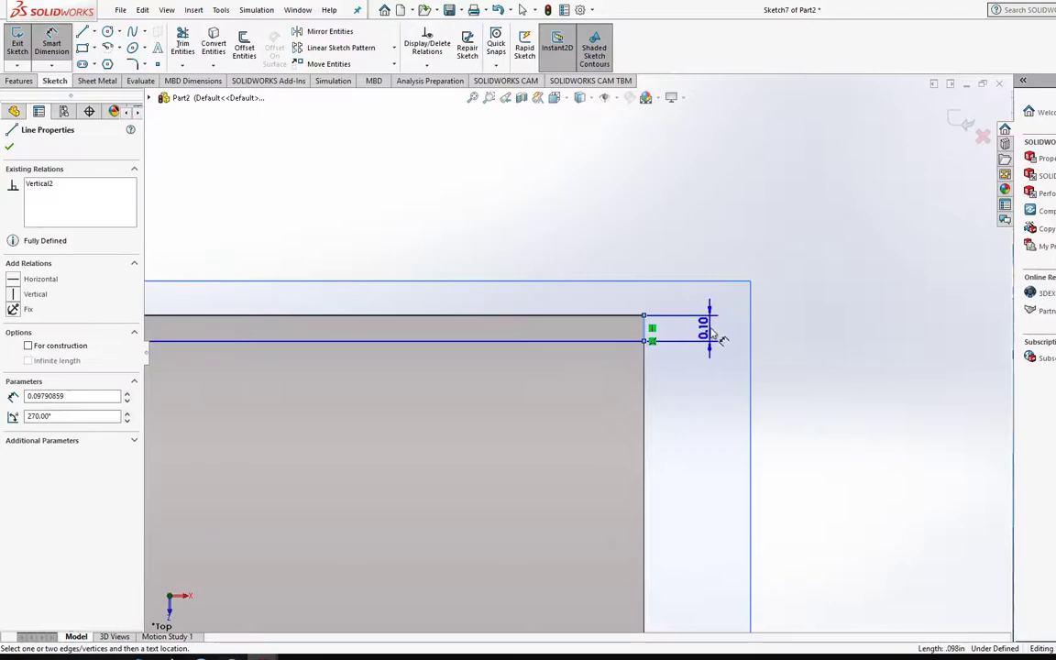
click(701, 257)
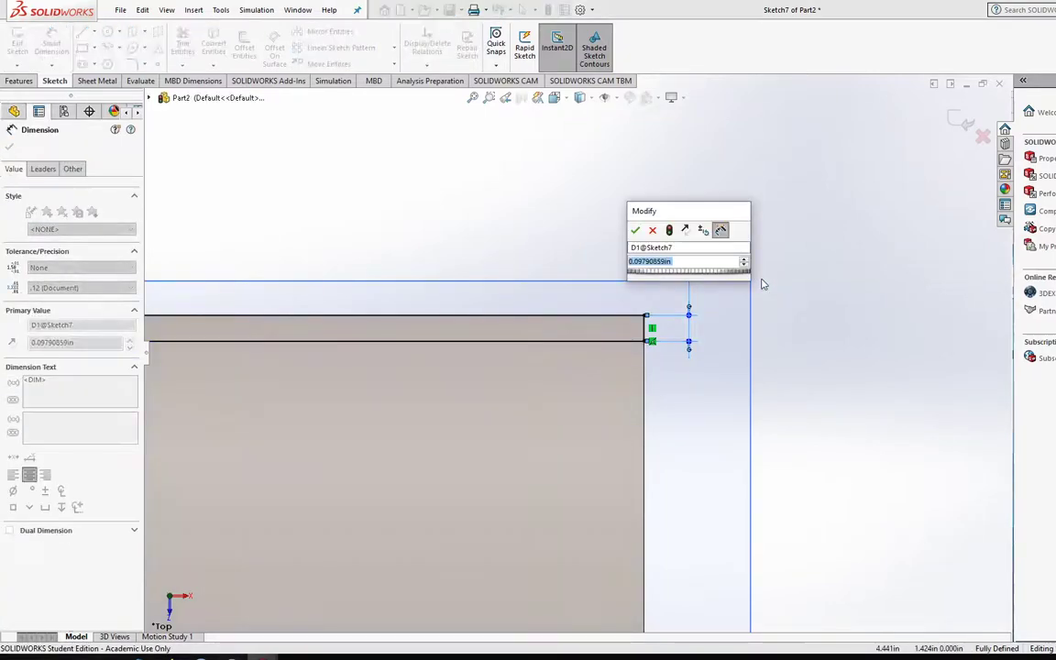
key(Return)
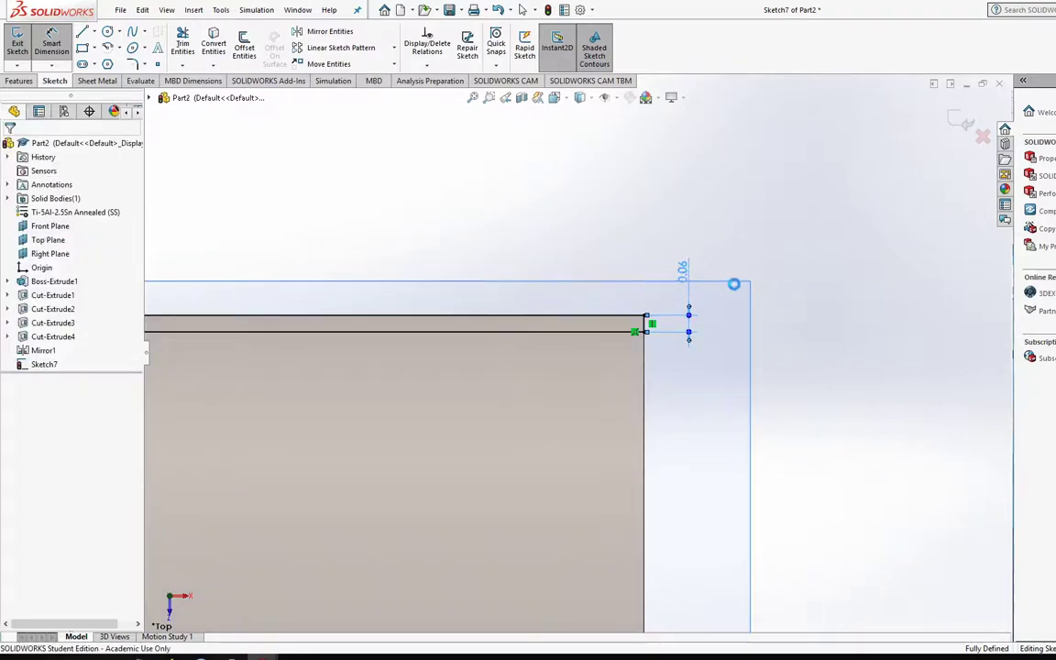
double_click(682, 269)
click(647, 251)
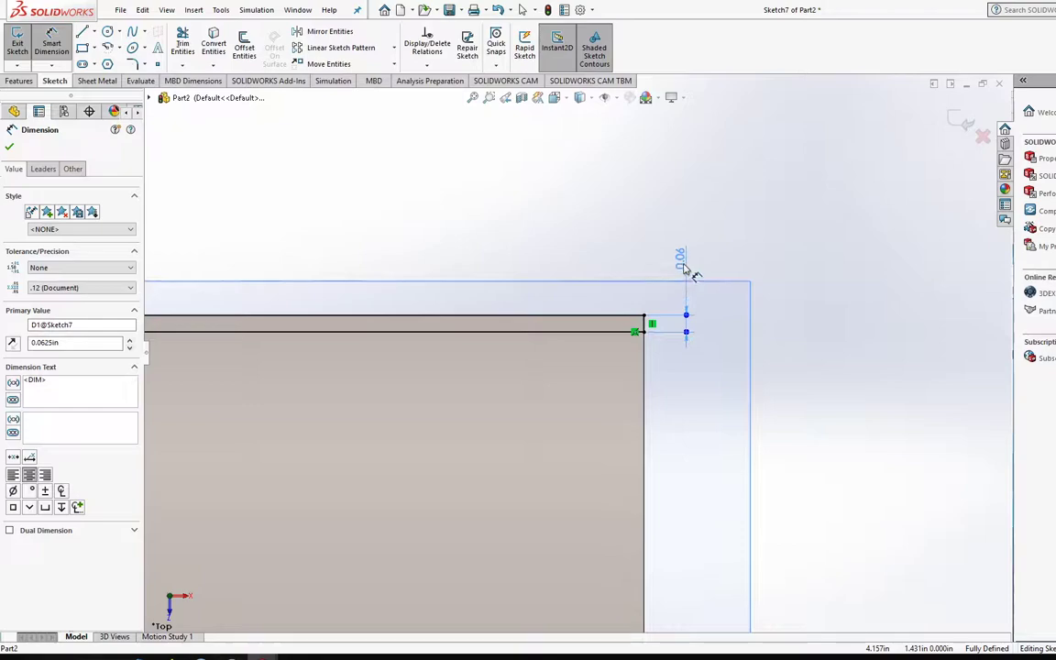
Cut the thin rectangle through the bar in both directions with an Extruded Cut set to Through All - Both
click(20, 81)
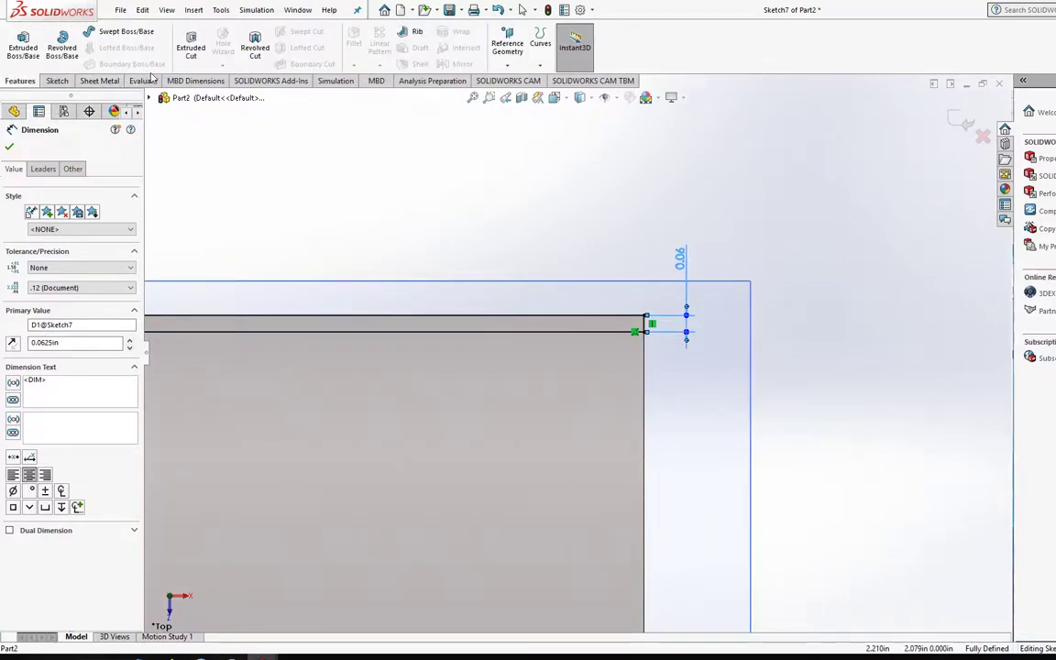
click(192, 46)
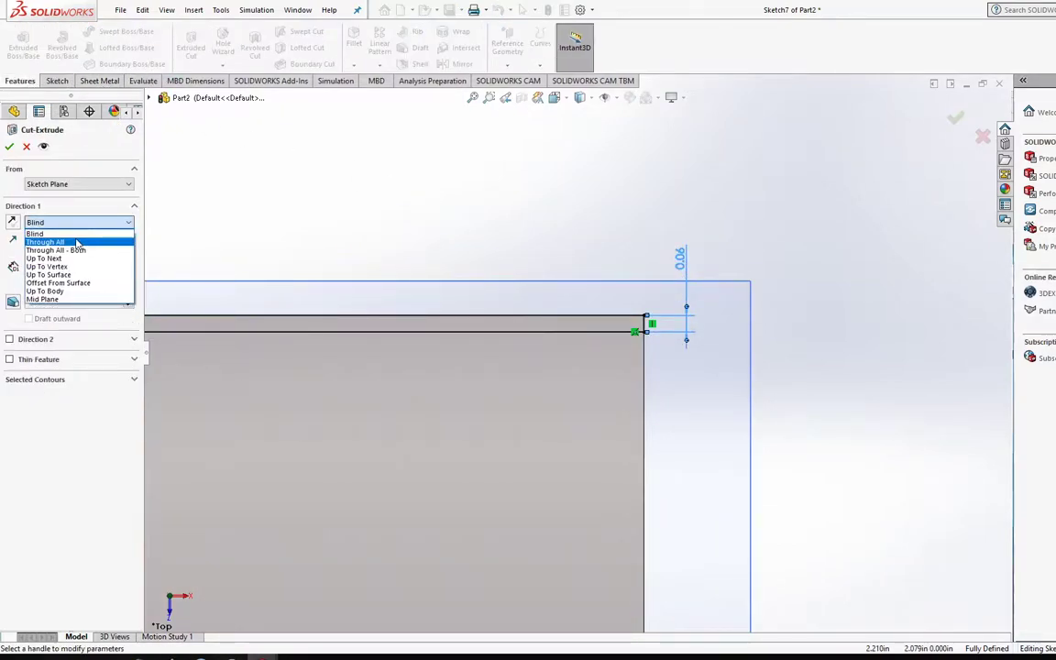
click(69, 241)
click(70, 223)
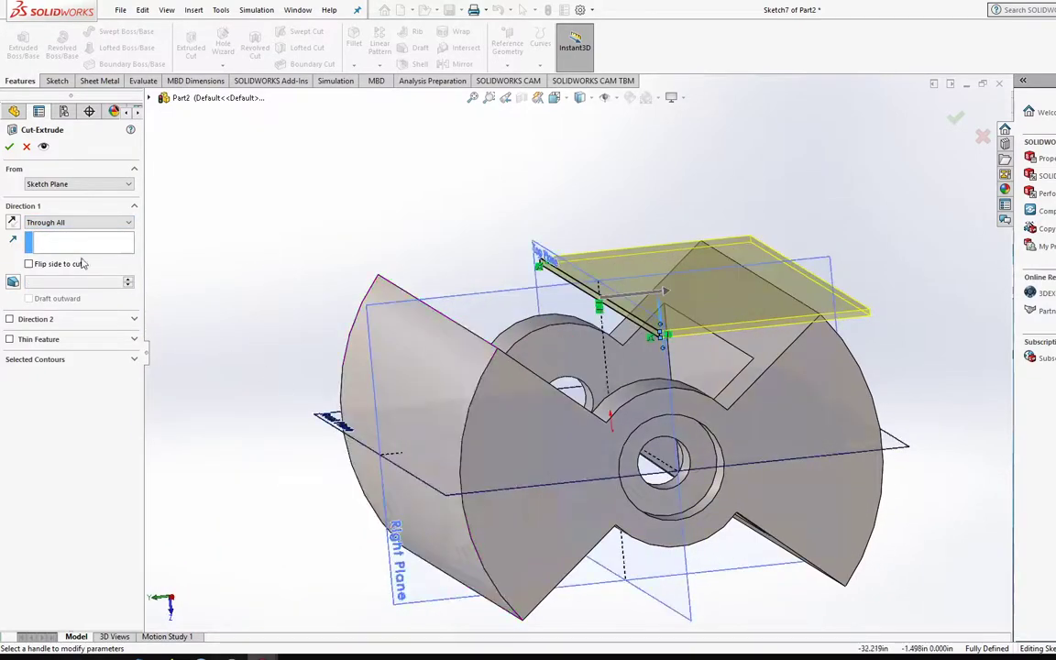
click(50, 250)
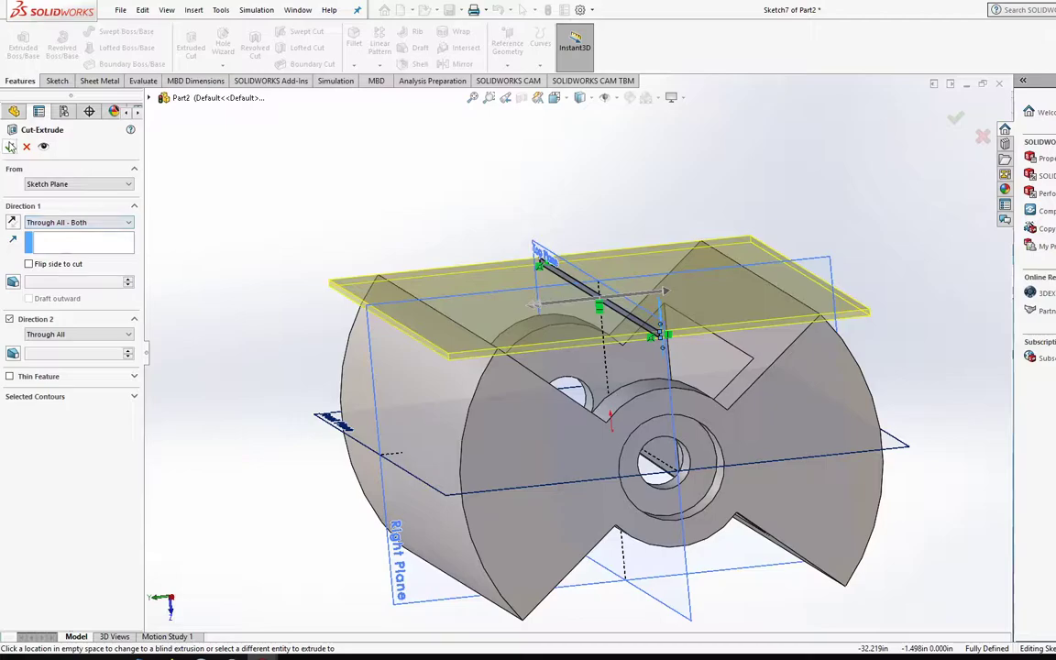
click(10, 146)
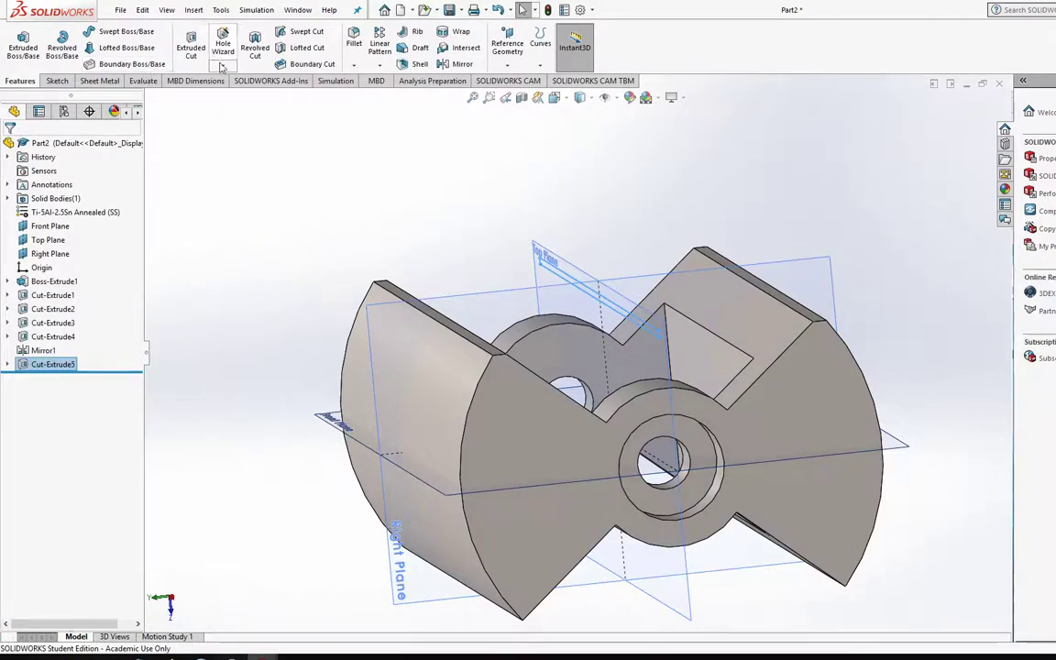
Mirror the thin edge cut about the Front Plane to the opposite side of the bar
click(461, 63)
click(388, 286)
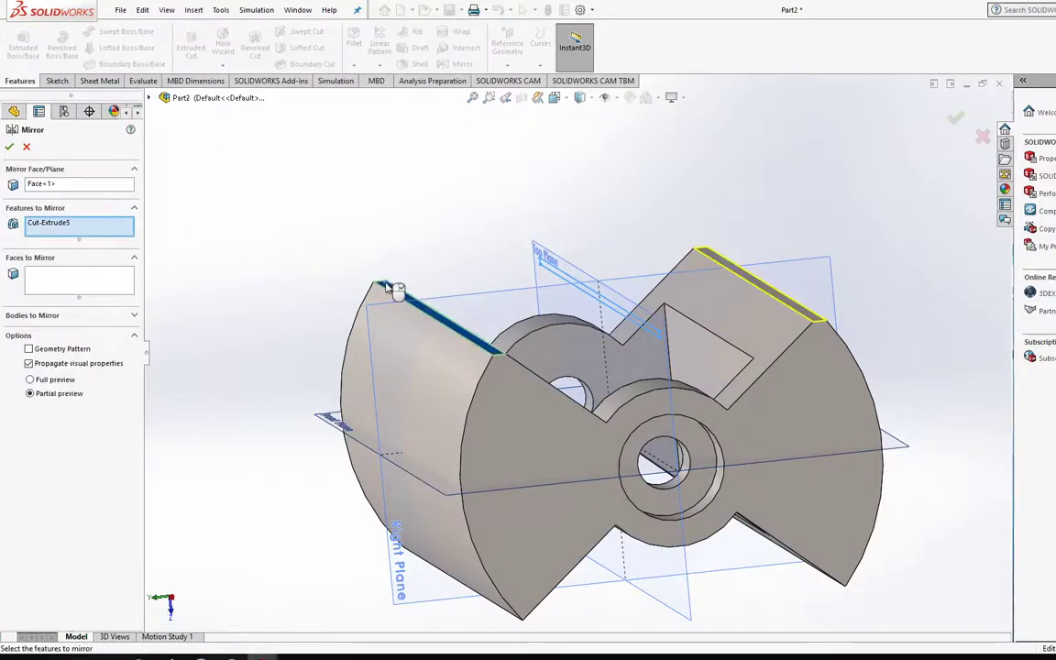
middle_drag(424, 401, 152, 253)
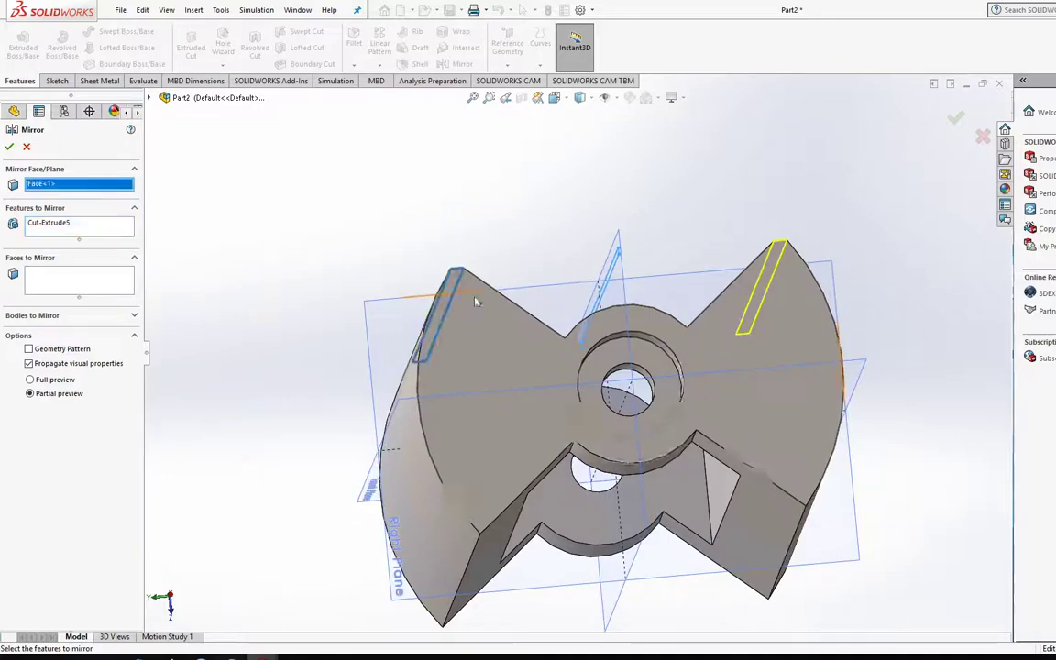
click(371, 492)
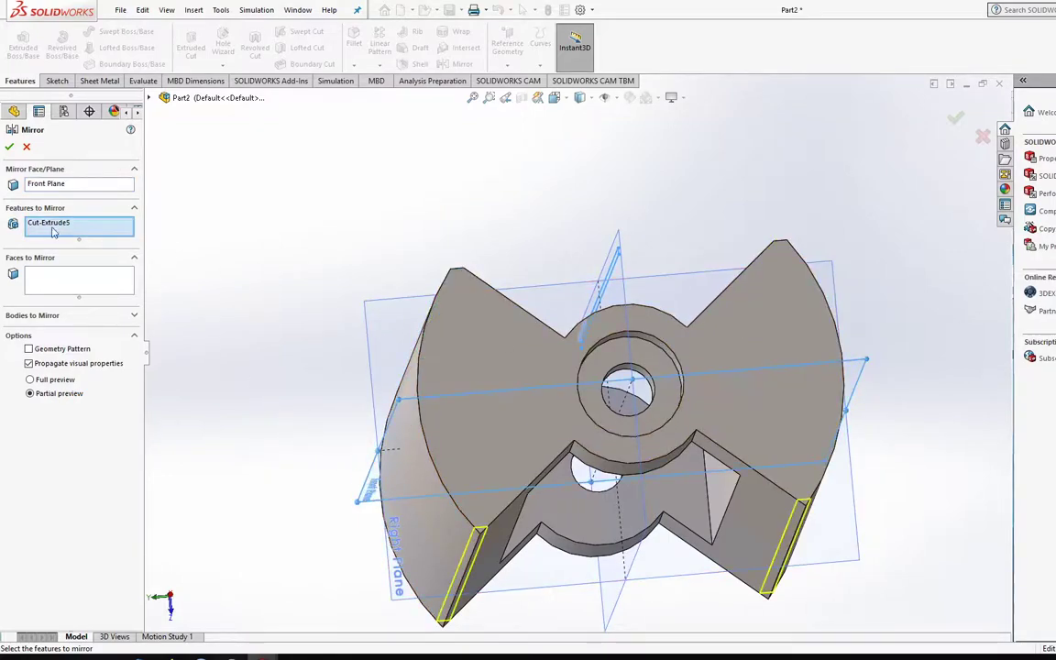
click(10, 148)
Sketch a circle about 0.77 in in diameter on the Top Plane, overlapping the bar's upper long edge near one end
middle_drag(550, 385, 566, 322)
scroll(716, 394, down, 5)
middle_drag(591, 390, 570, 469)
scroll(569, 469, up, 10)
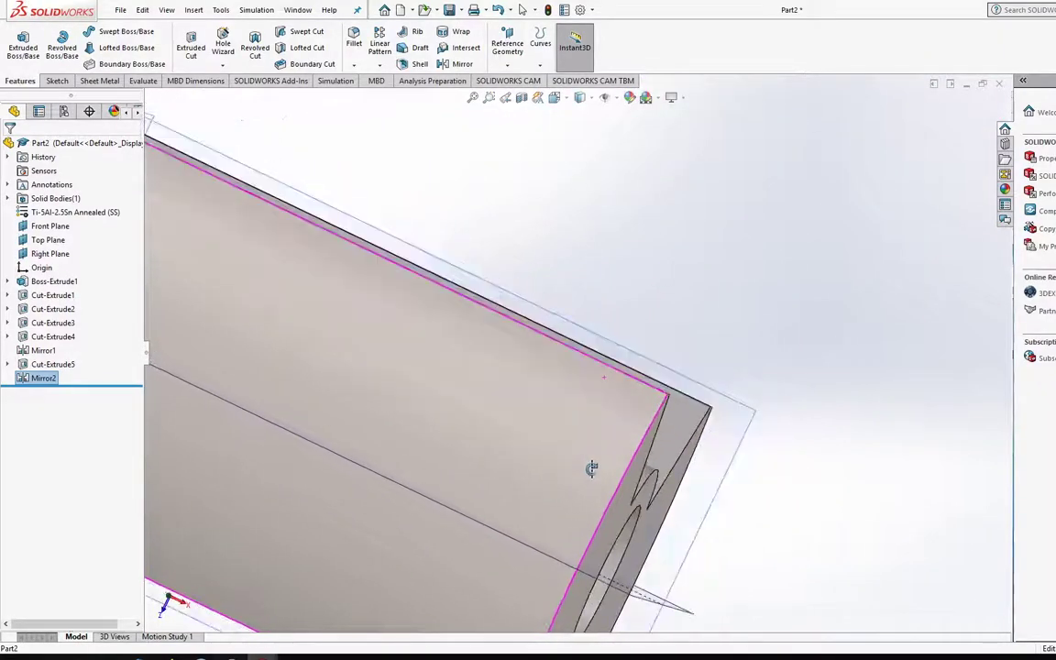
click(55, 81)
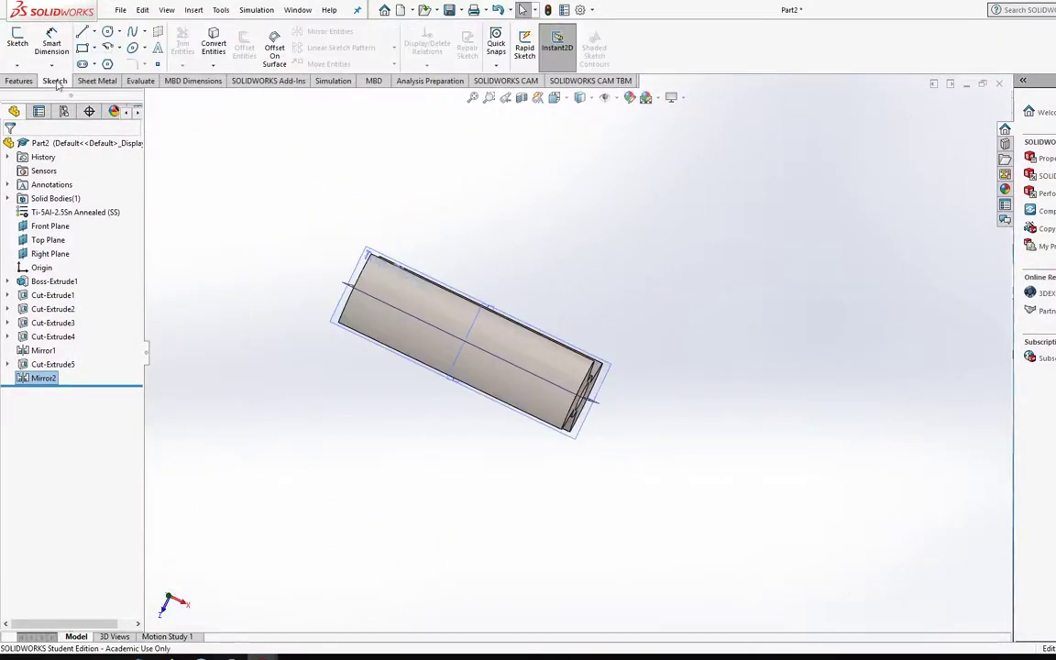
click(18, 41)
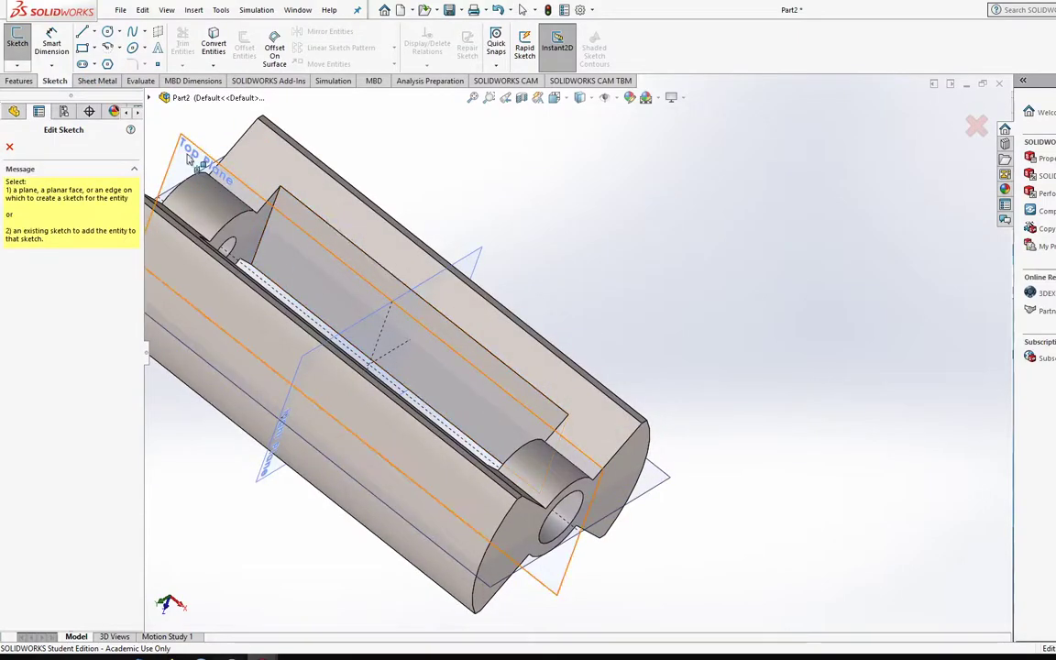
click(190, 160)
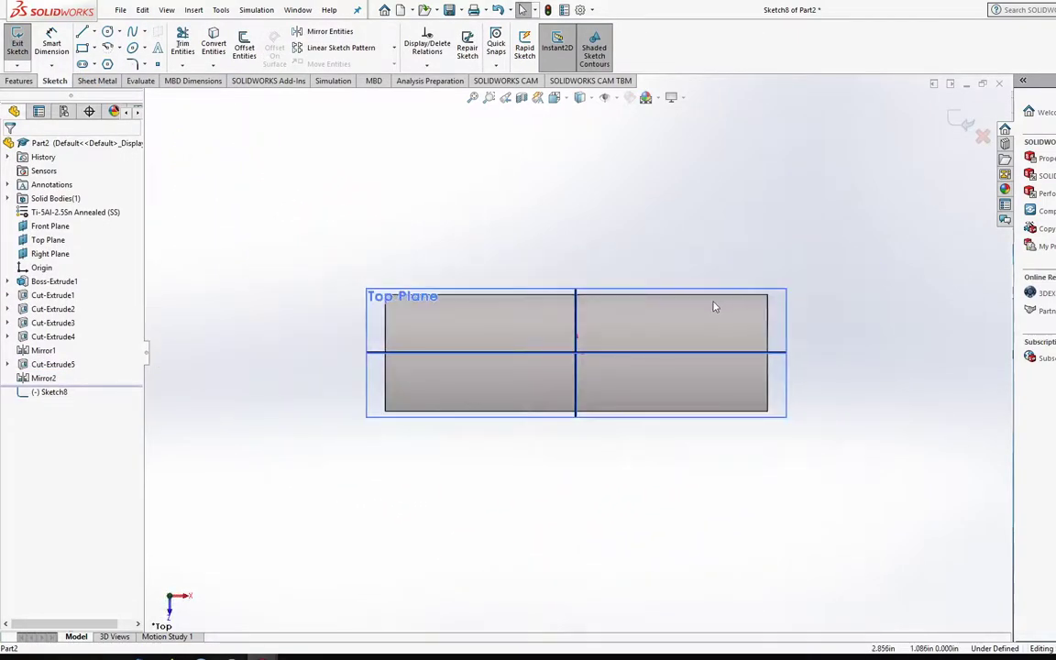
scroll(715, 307, down, 5)
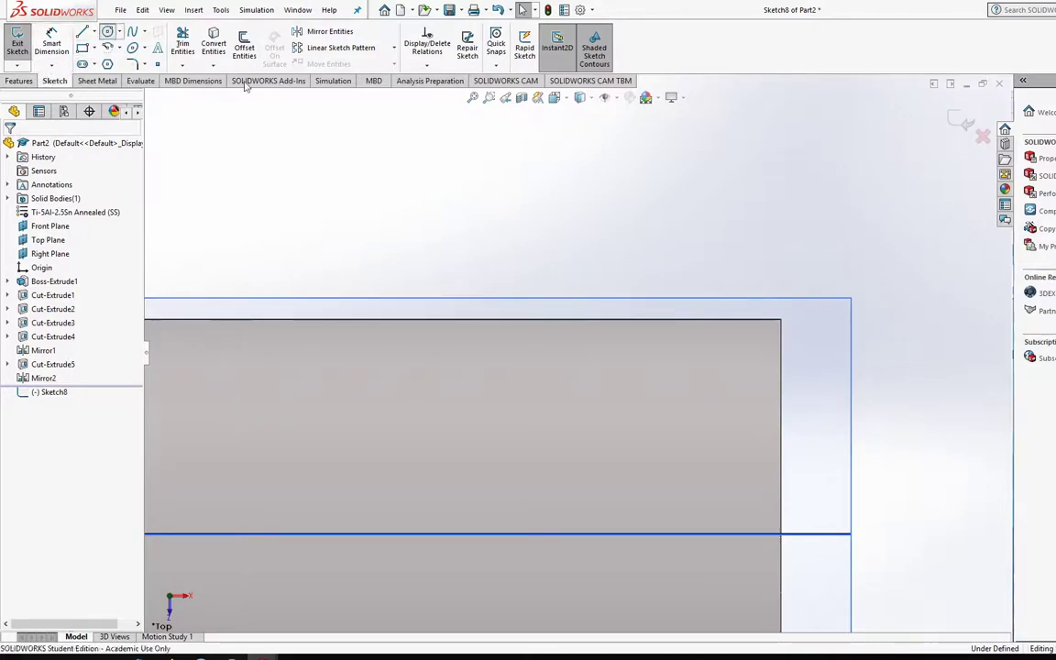
click(684, 279)
click(734, 233)
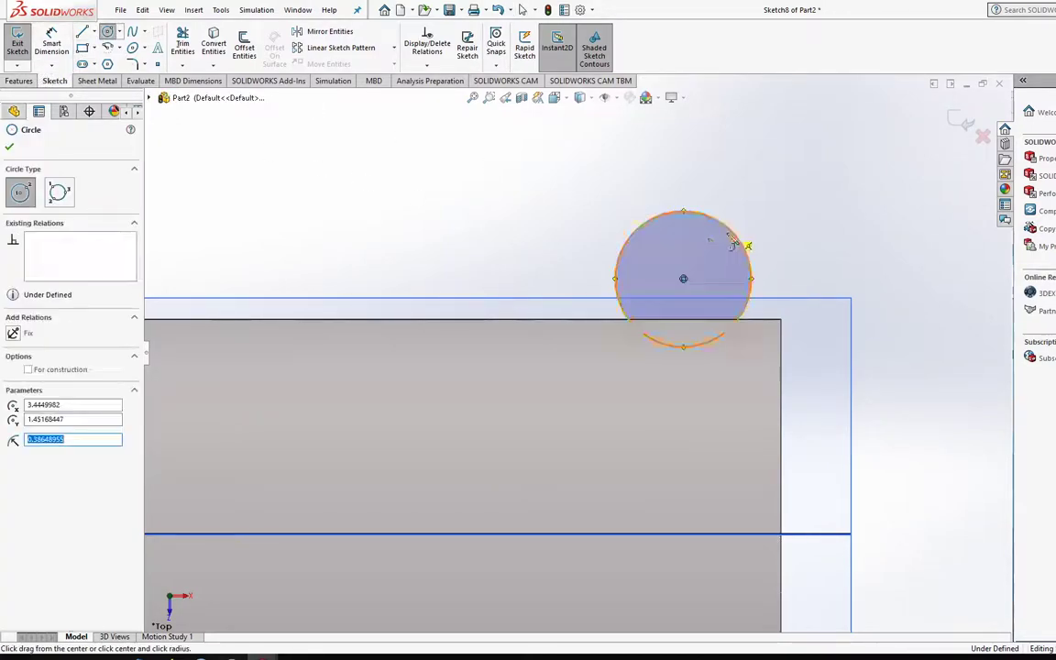
key(Escape)
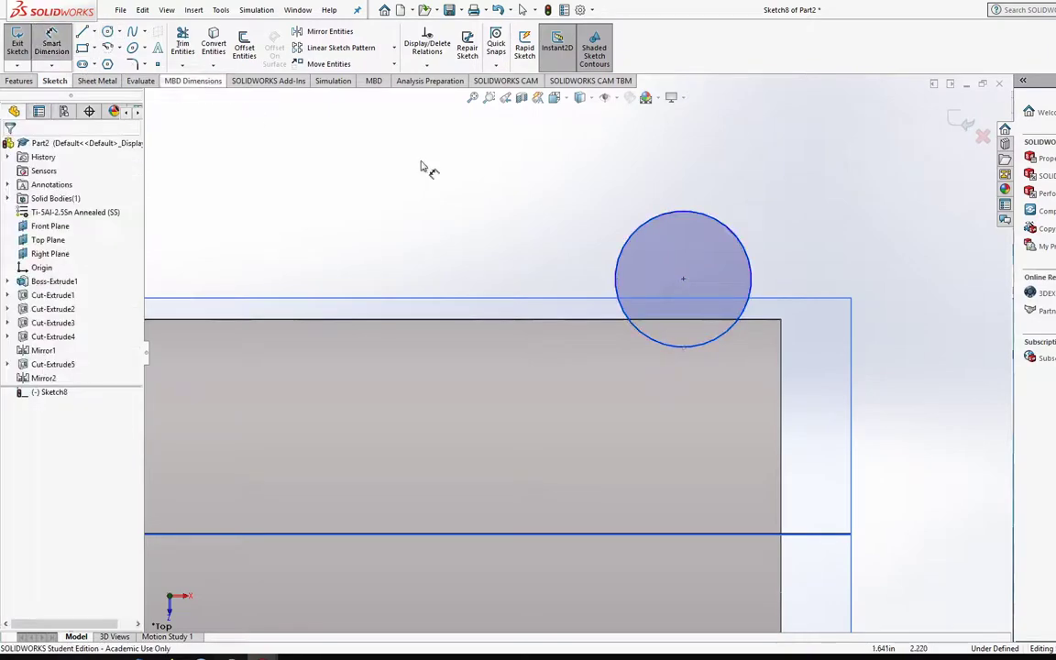
Dimension the circle's diameter as 1/2 in
click(753, 273)
click(799, 275)
text(1/2)
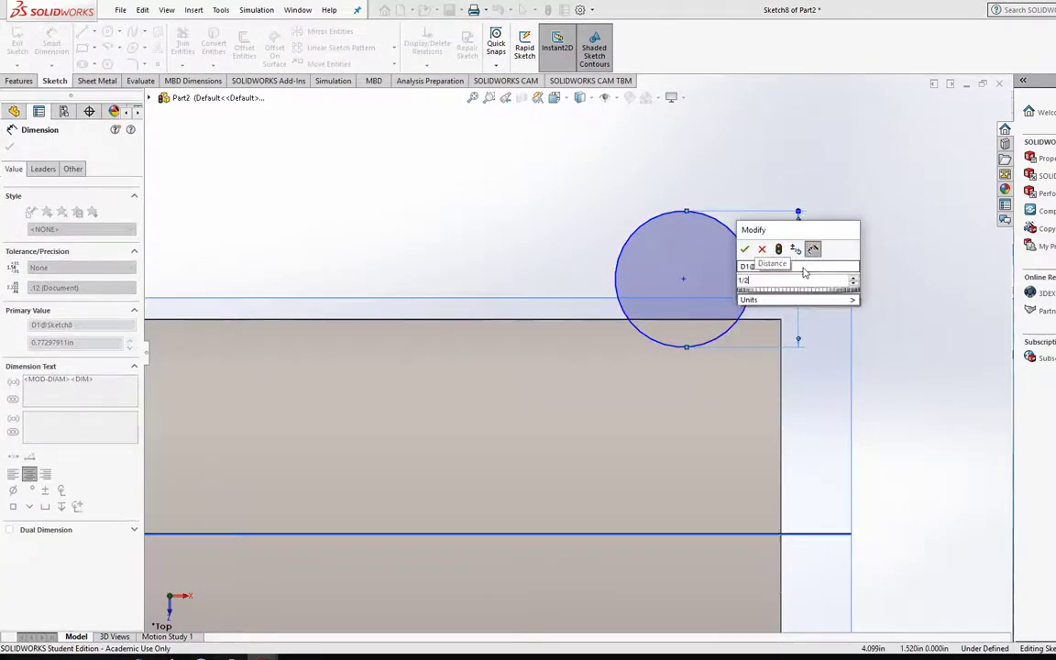
key(Return)
key(Escape)
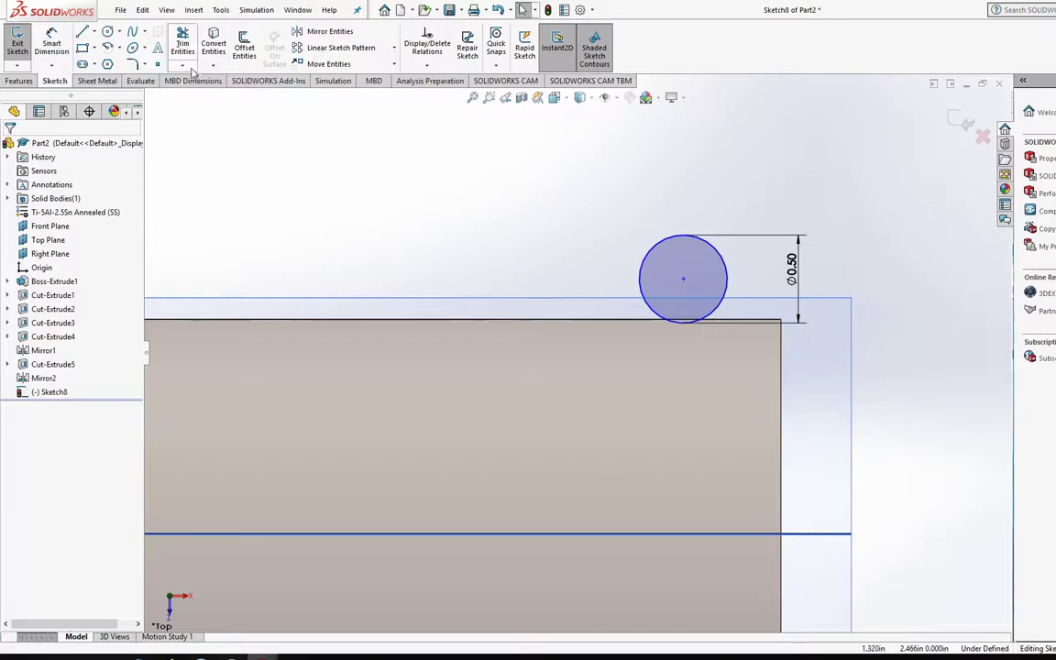
Place two sketch points where the circle crosses the bar's upper edge, coincident with both the circle and the edge
scroll(681, 330, down, 5)
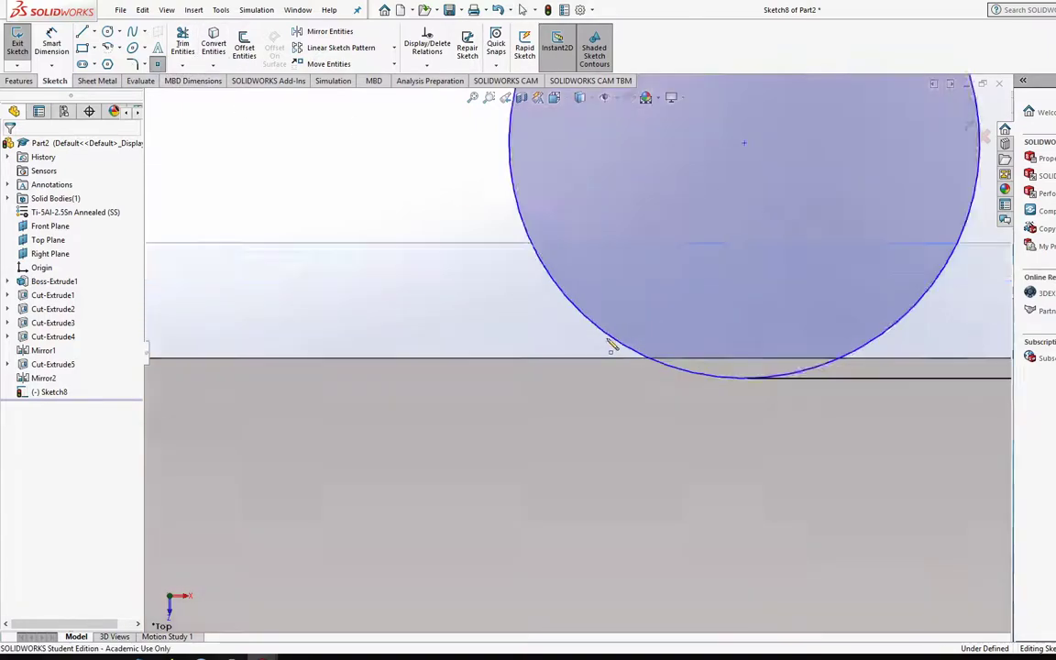
click(629, 361)
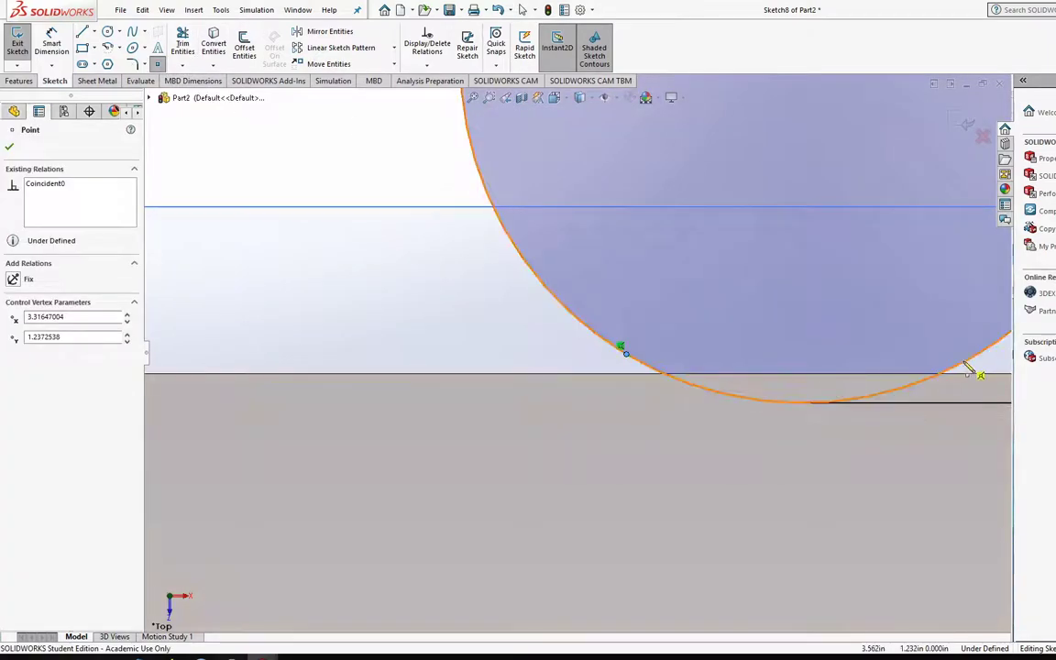
click(940, 373)
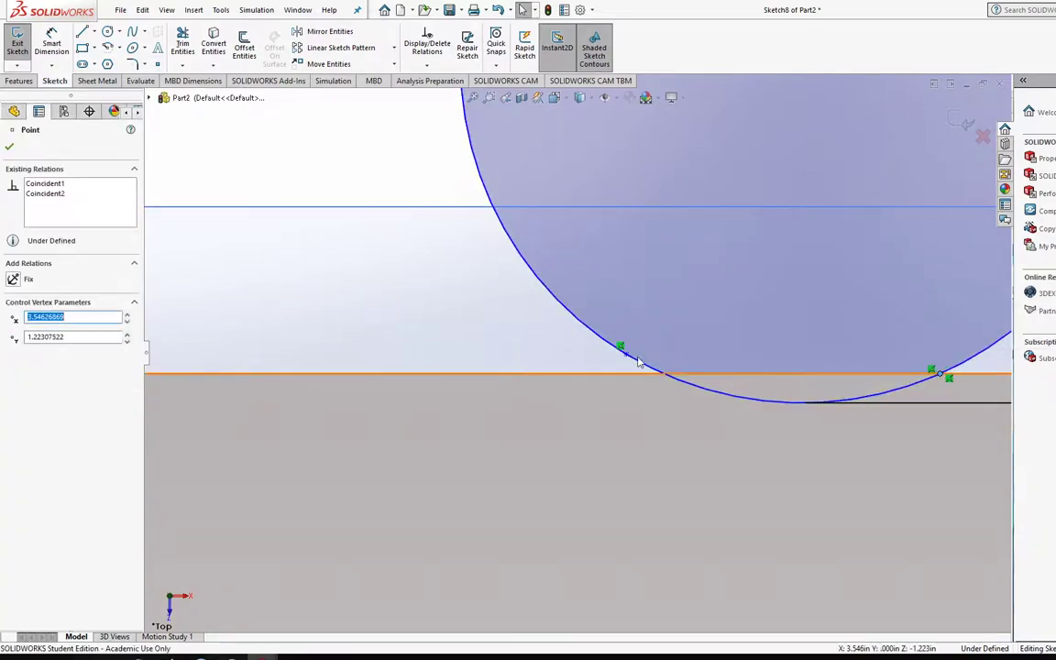
drag(623, 356, 658, 373)
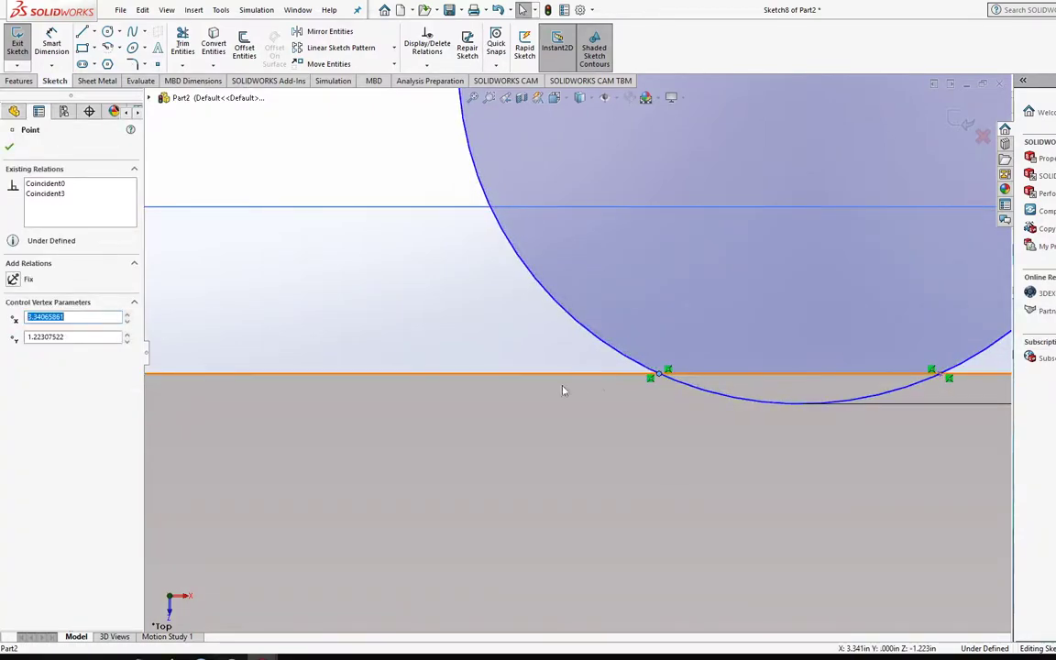
key(Escape)
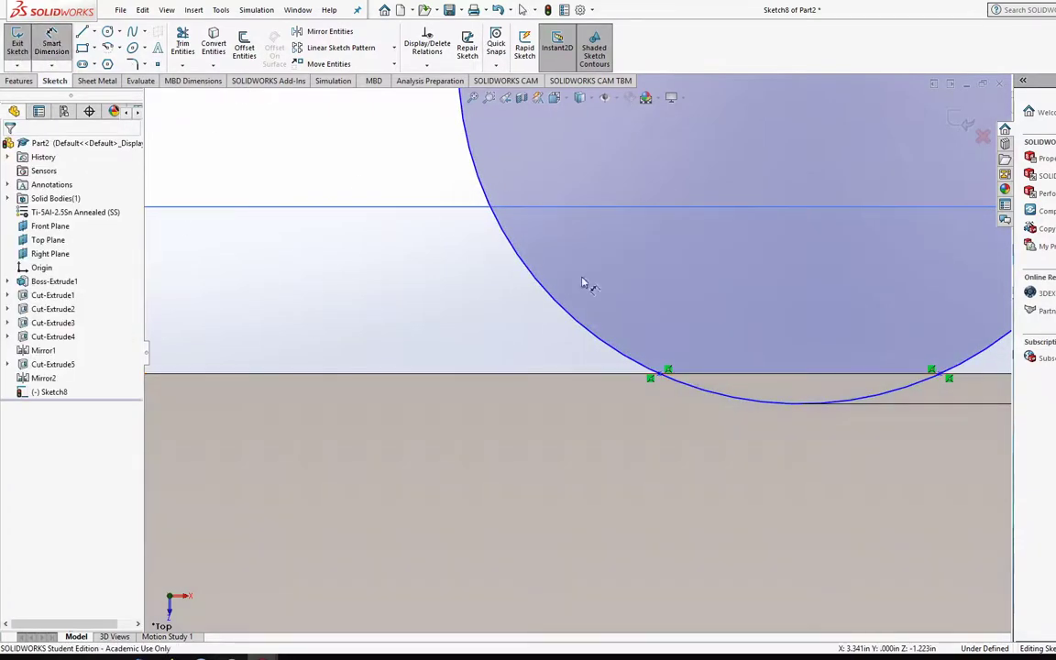
Dimension the horizontal distance between the two intersection points as 0.25 in
click(659, 374)
click(759, 510)
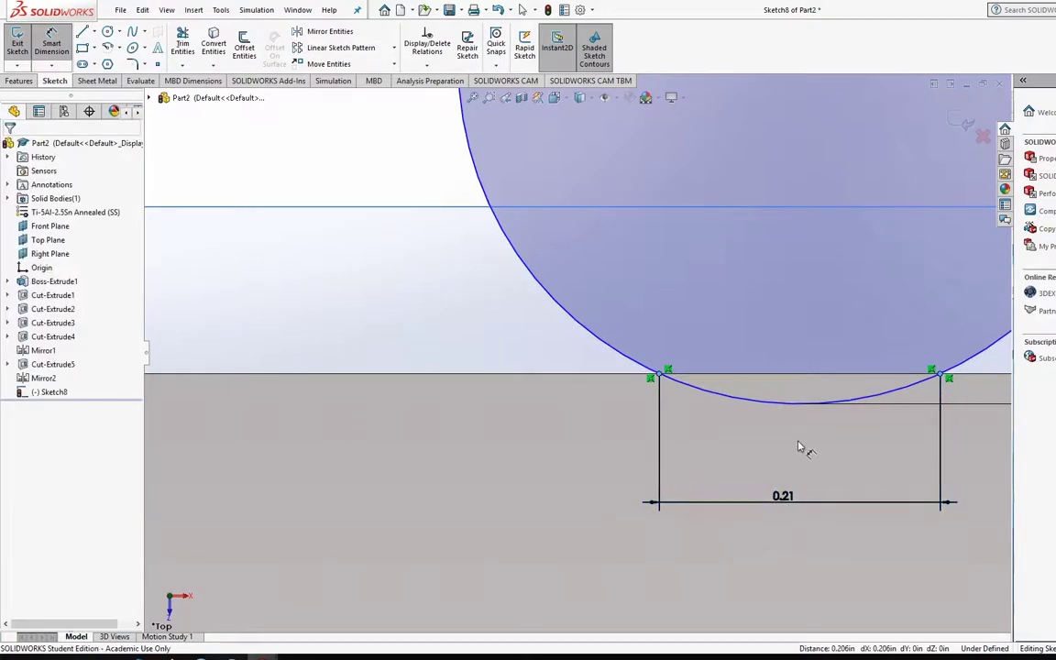
text(0.25)
key(Return)
scroll(798, 447, up, 8)
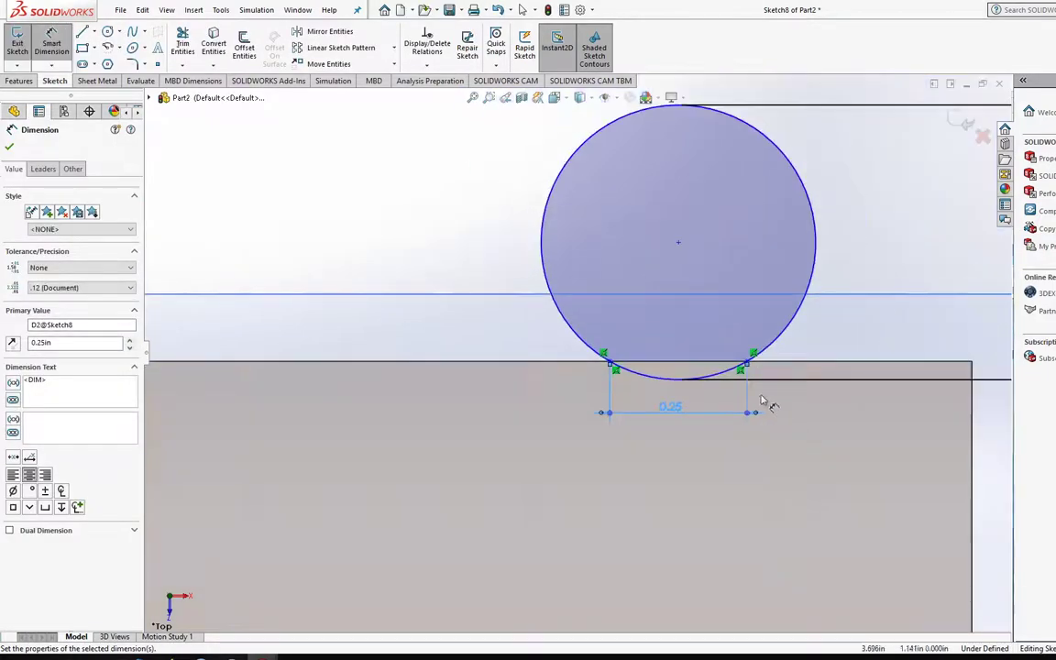
scroll(587, 371, down, 4)
key(Escape)
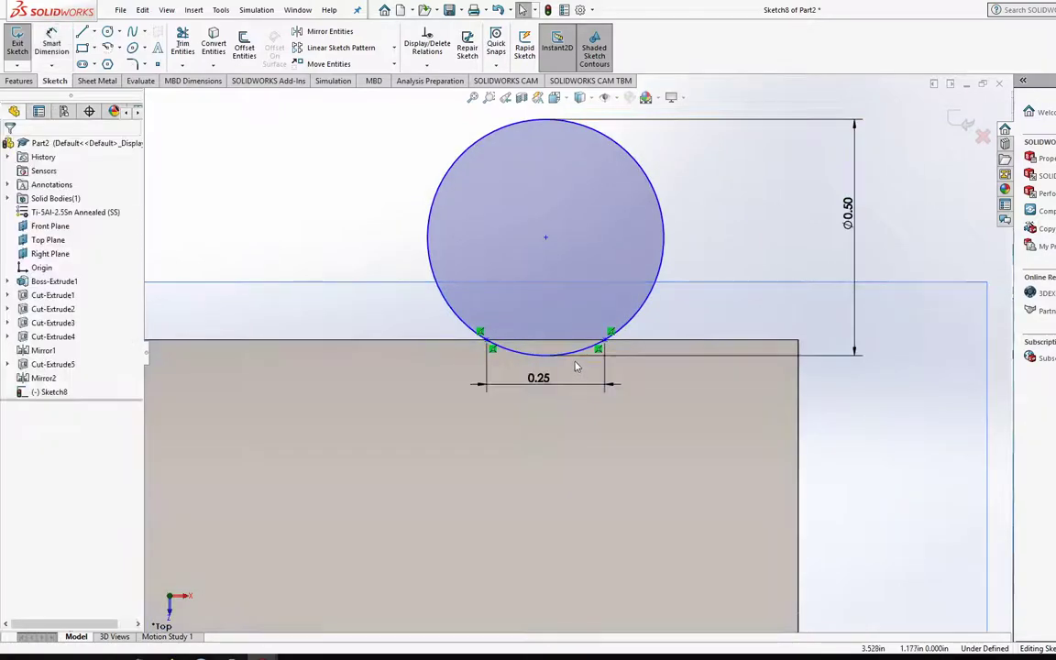
scroll(574, 364, down, 3)
scroll(560, 431, up, 3)
scroll(573, 362, up, 3)
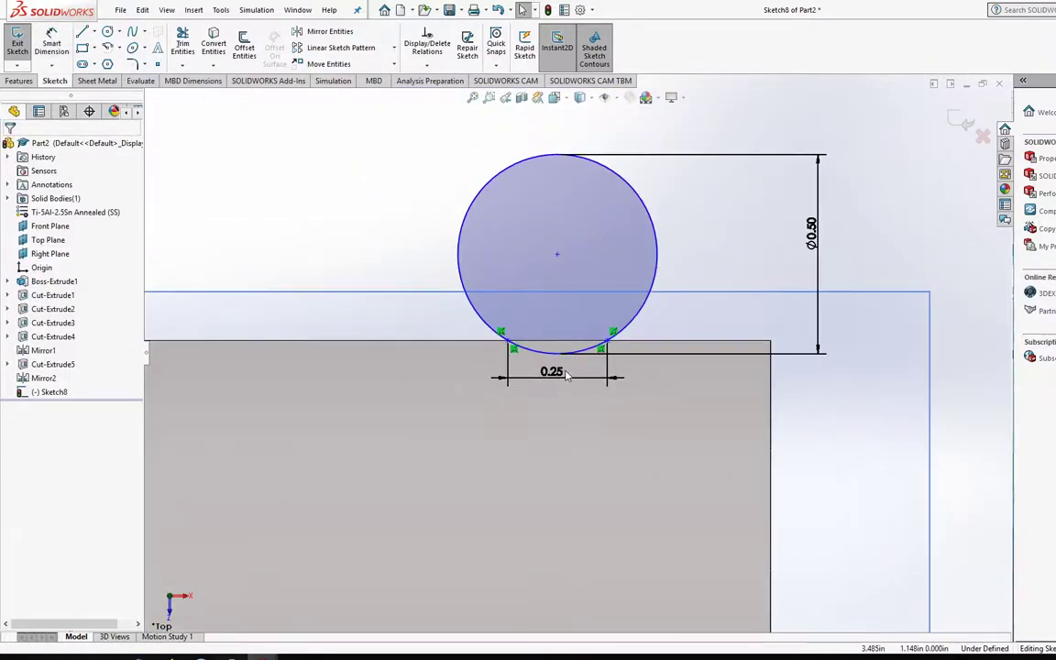
Set the circle's diameter to 0.375 in
scroll(560, 372, down, 2)
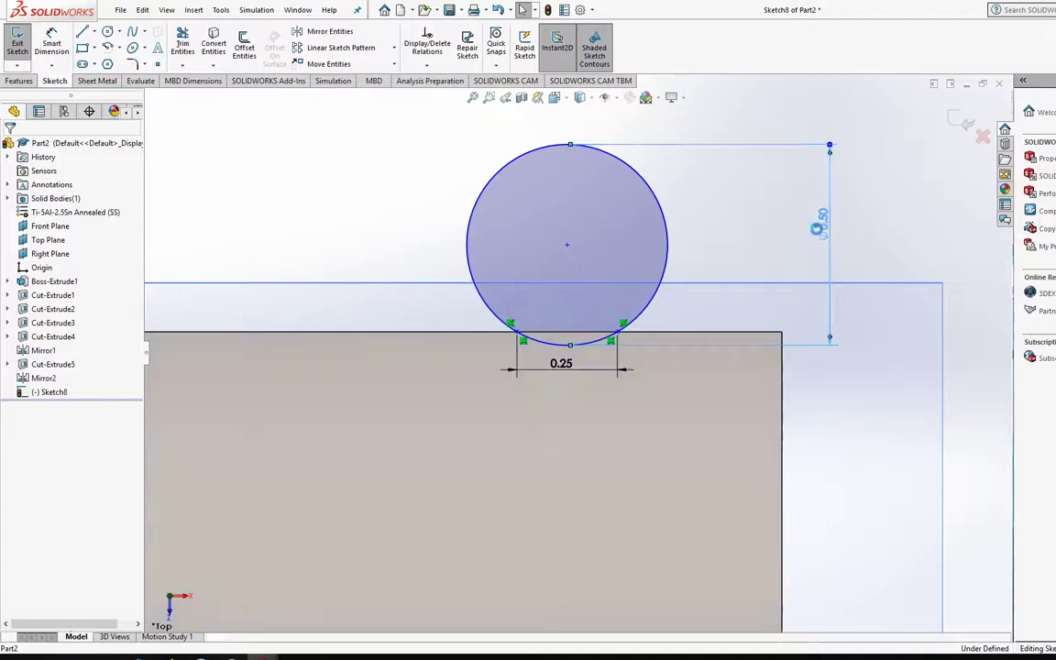
double_click(822, 223)
text(0.375)
key(Return)
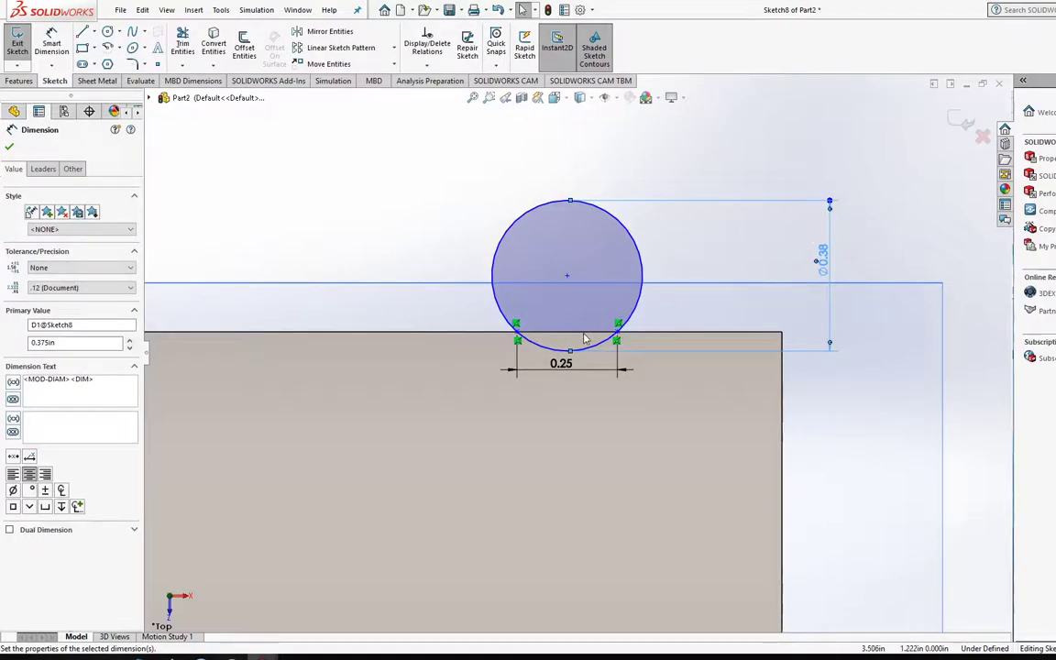
scroll(585, 338, down, 2)
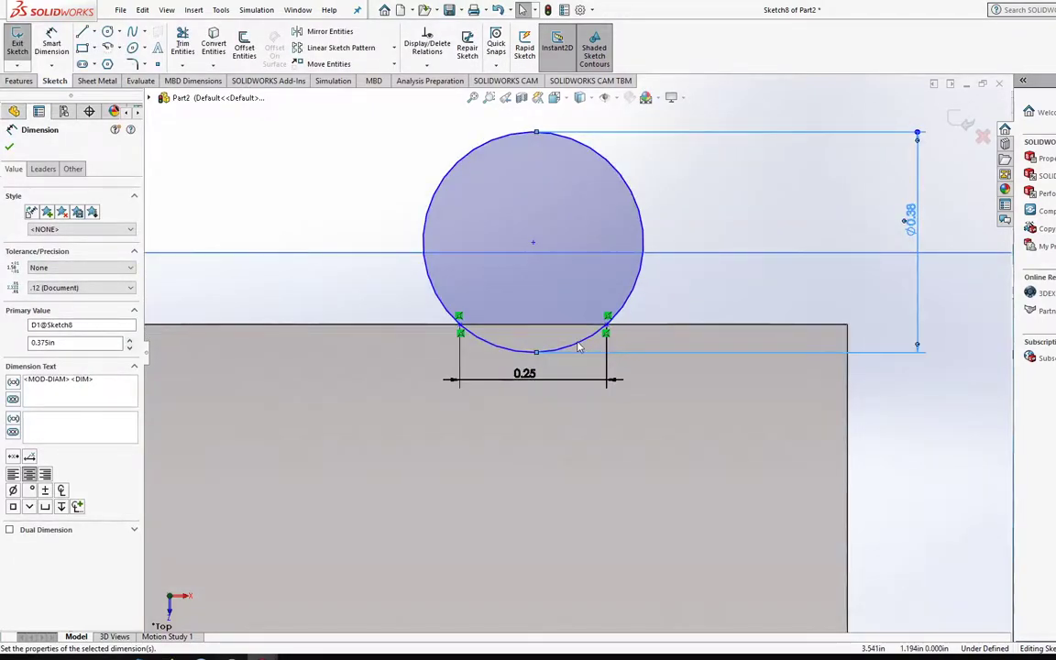
scroll(577, 347, down, 2)
scroll(575, 345, up, 3)
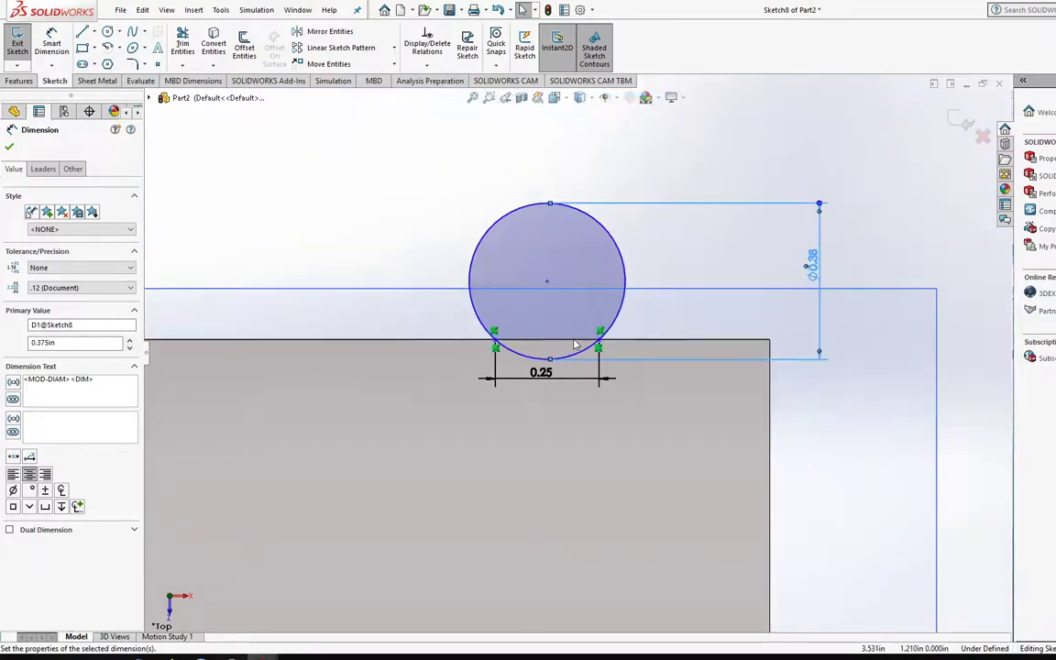
scroll(575, 345, up, 3)
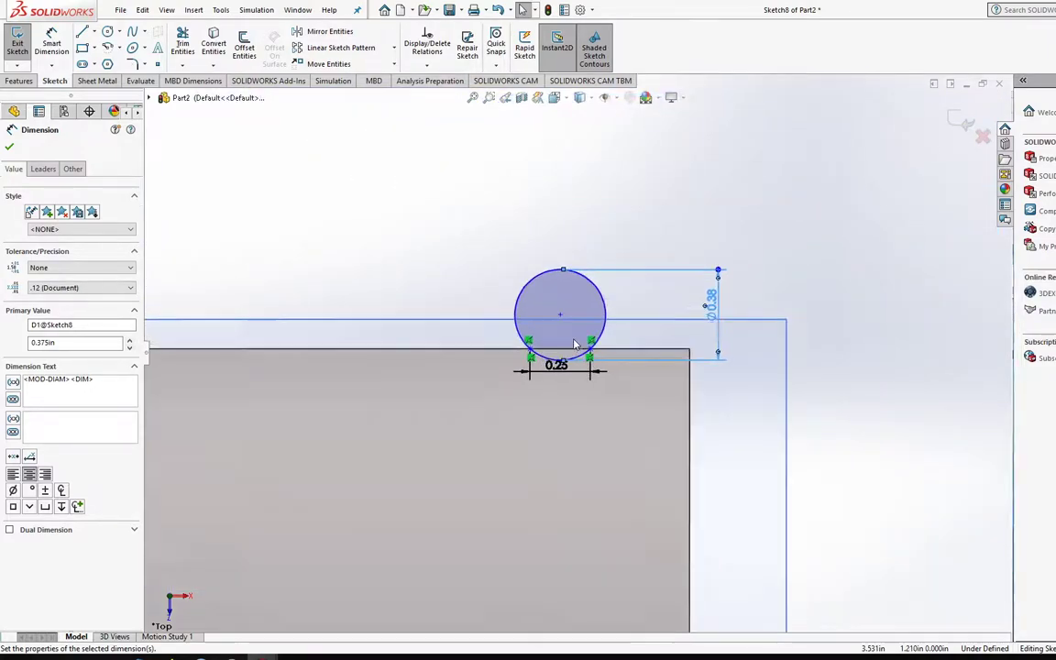
scroll(575, 345, down, 2)
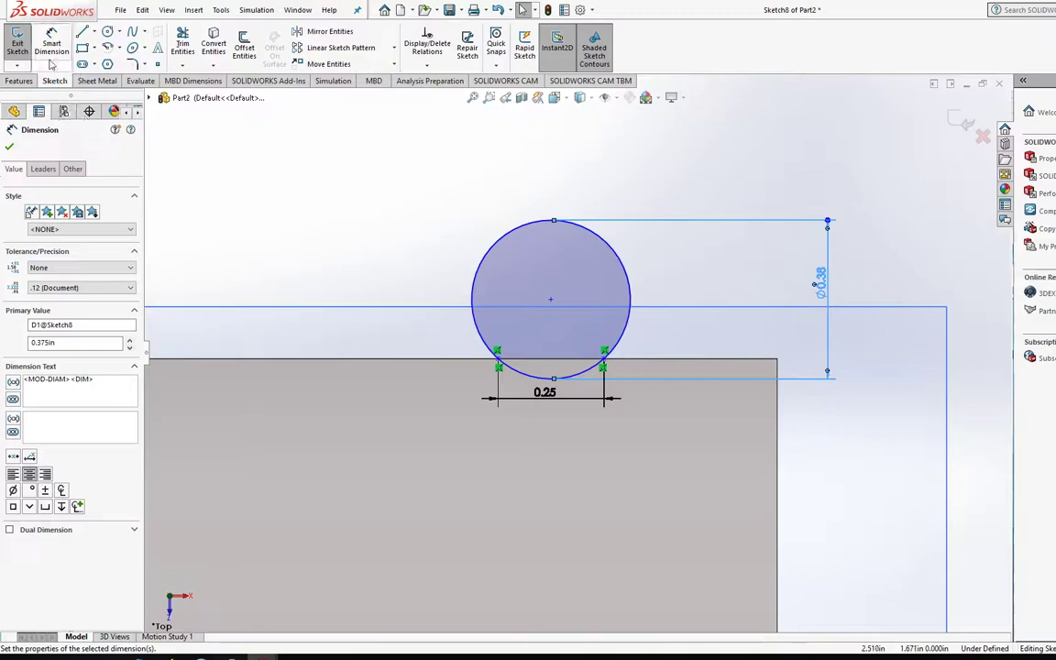
Dimension the horizontal distance from the intersection point nearest the bar's end to the bar's short end edge as 1/4 in
click(51, 44)
click(607, 368)
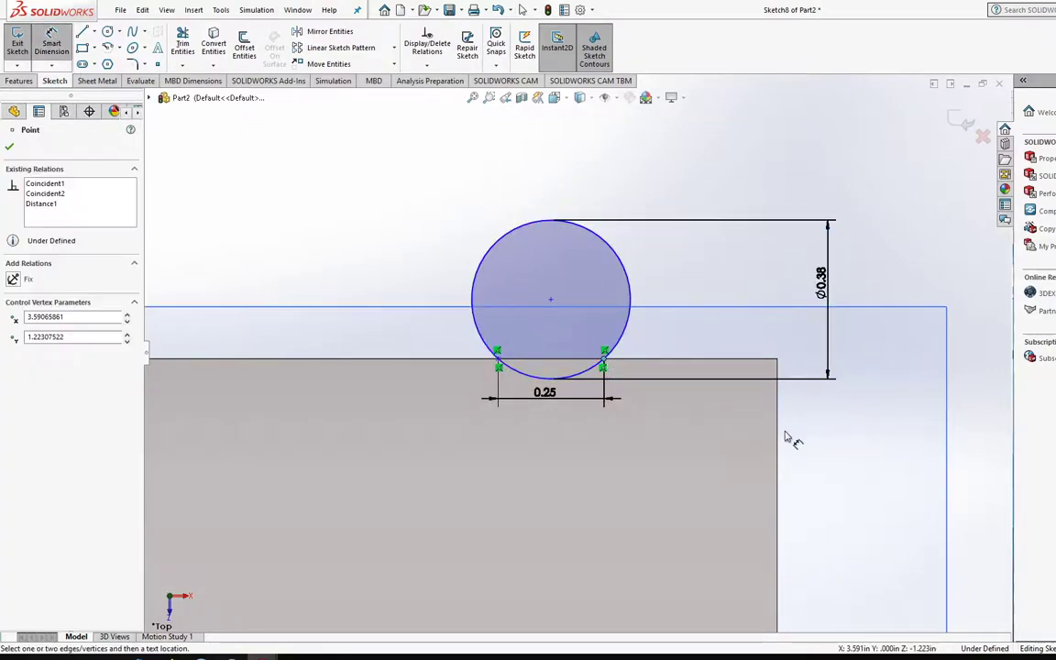
click(696, 445)
text(0.5)
key(Return)
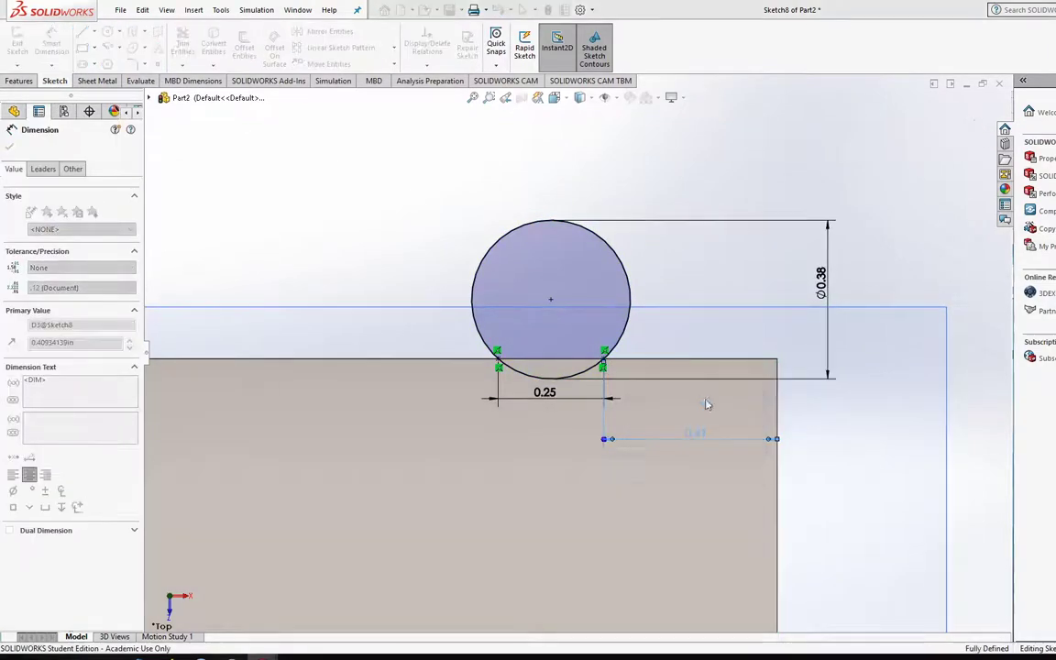
double_click(679, 434)
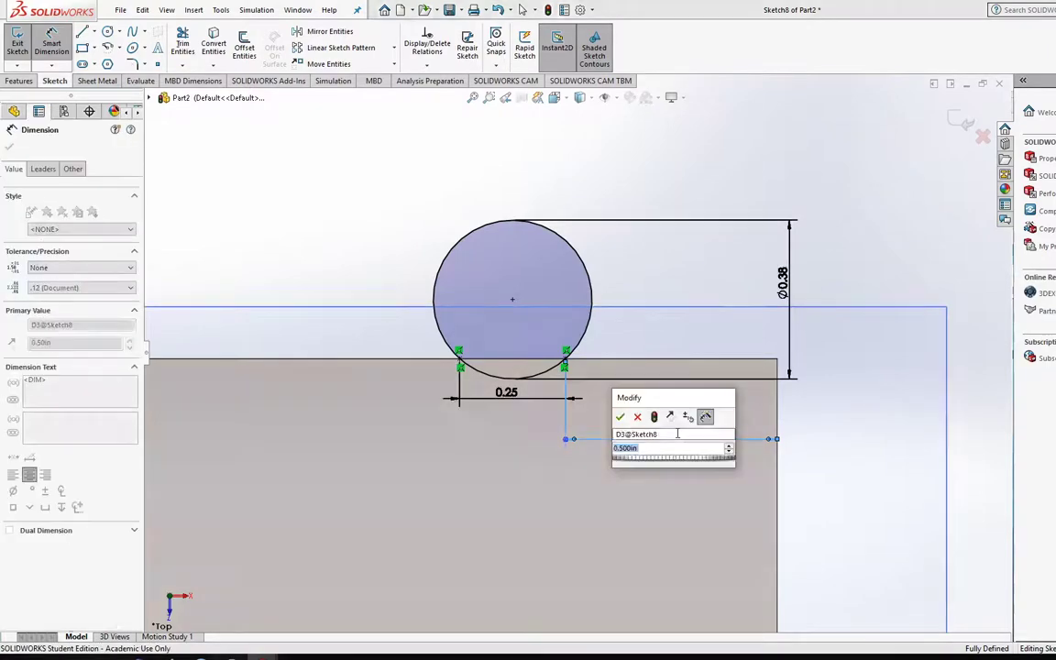
text(1/4)
key(Return)
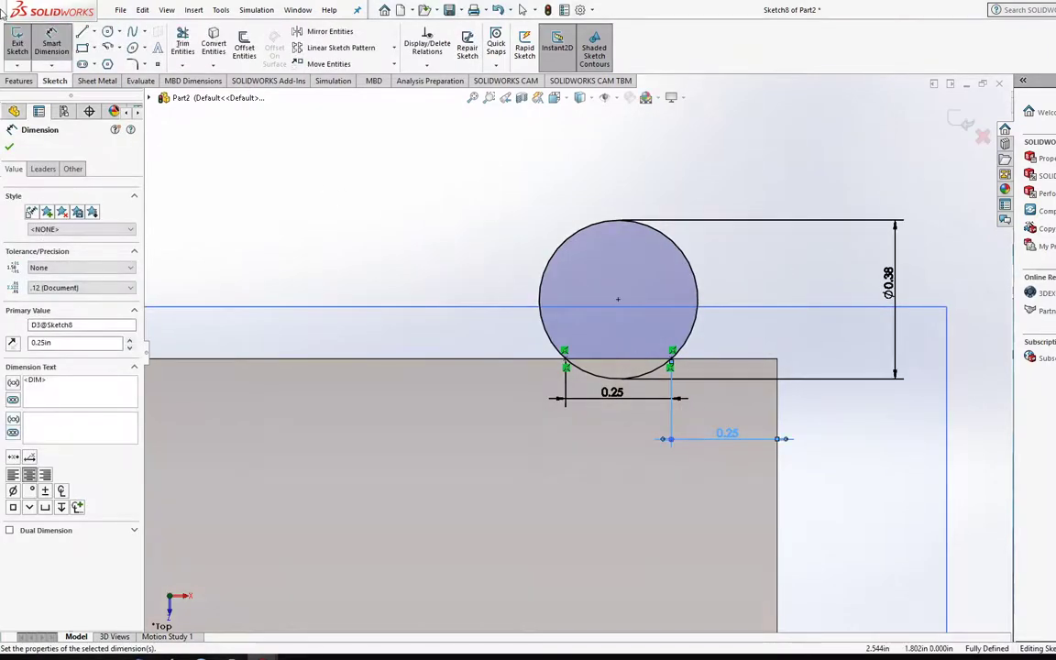
Cut-extrude the circle through all in both directions to notch the bar's edges
click(19, 82)
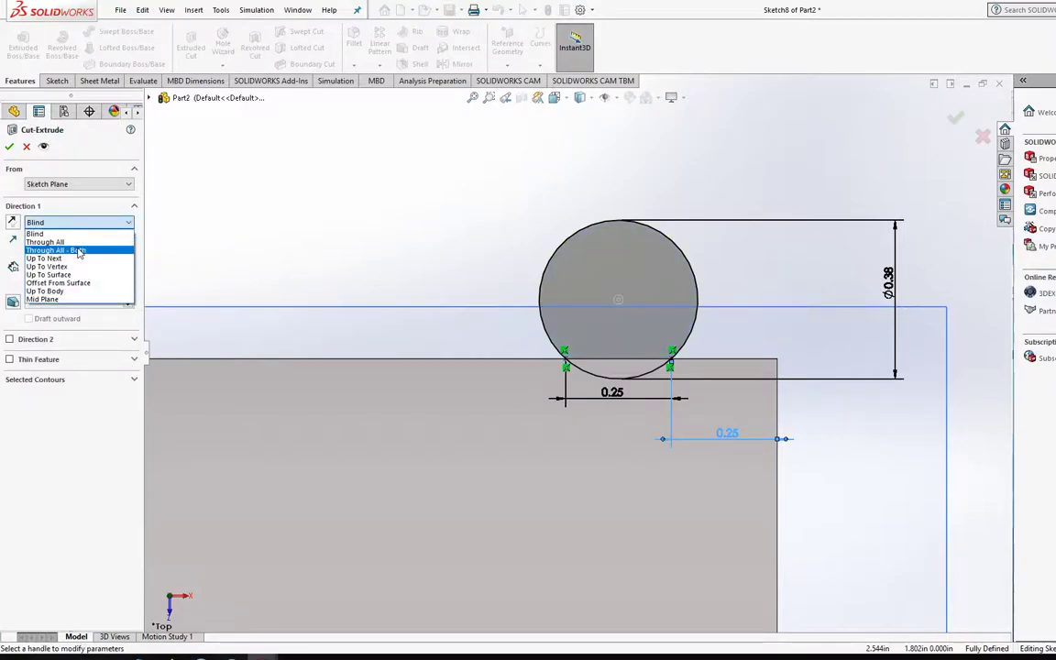
click(80, 252)
click(9, 147)
middle_drag(500, 403, 519, 431)
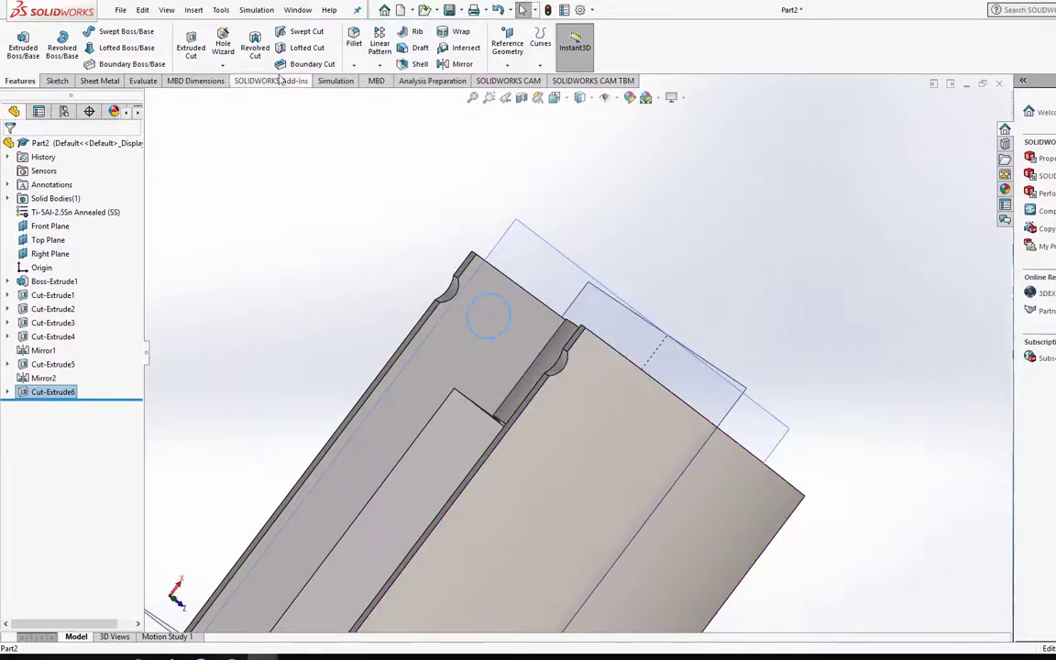
Set up a linear pattern of the notch cut along the bar's long edge with 0.5 in spacing
click(380, 41)
scroll(553, 368, up, 5)
scroll(405, 382, down, 5)
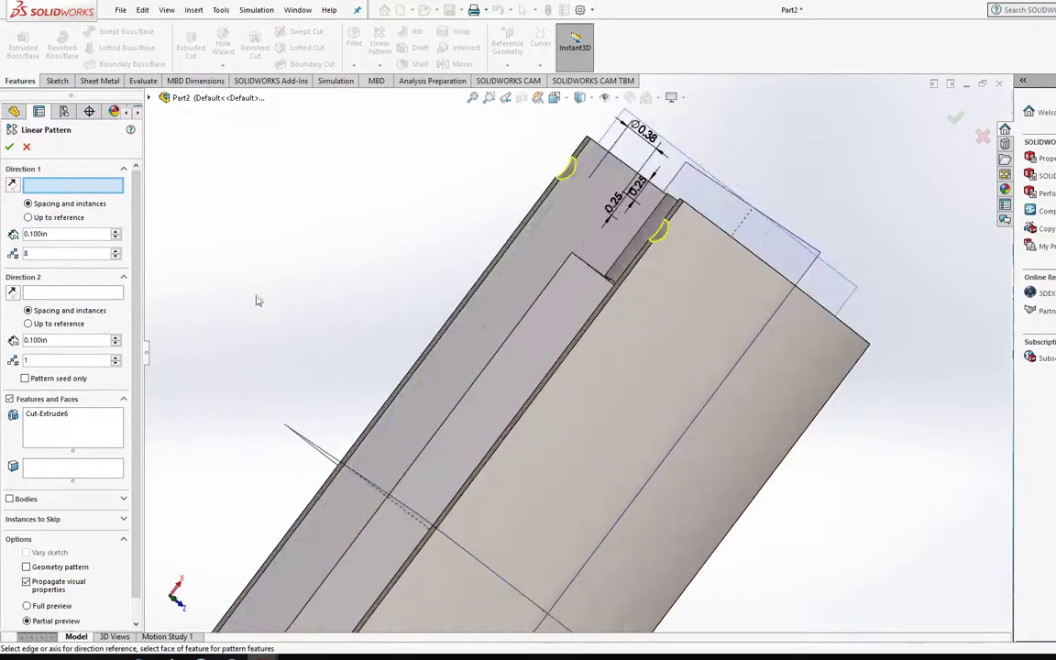
click(581, 342)
scroll(582, 341, up, 3)
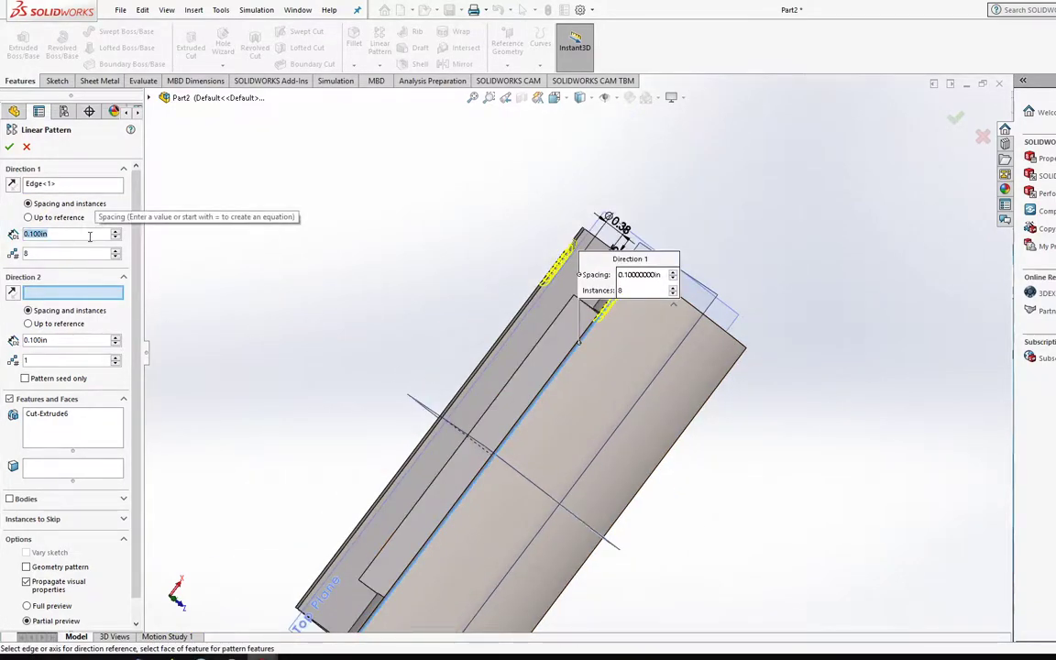
text(0.5)
key(Return)
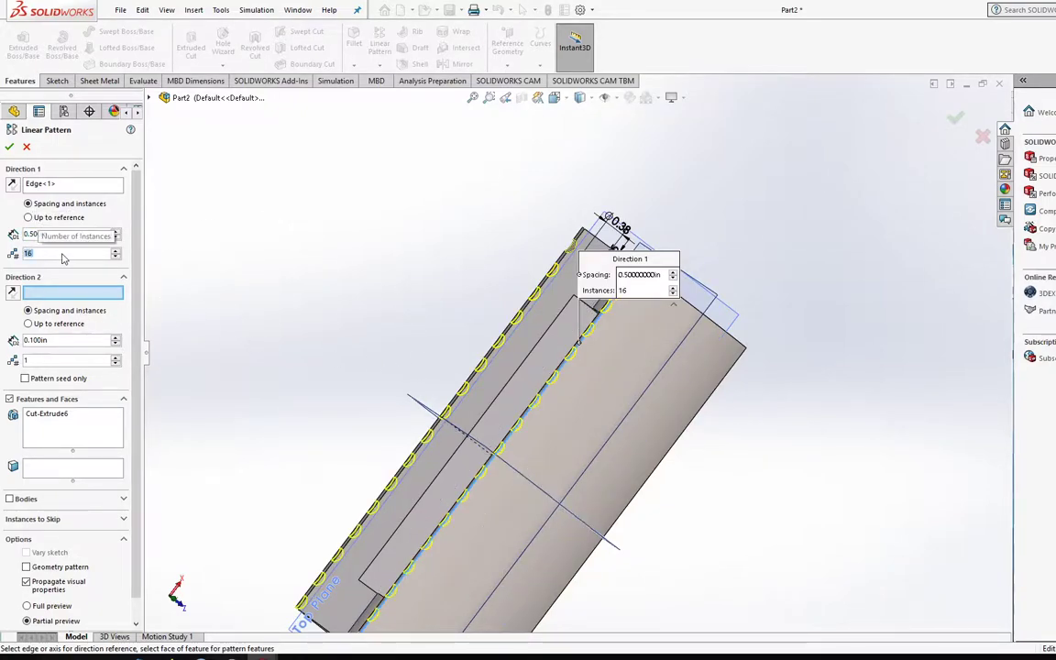
Set the notch pattern to 15 instances and check the previewed notches at both ends of the bar
scroll(464, 448, down, 6)
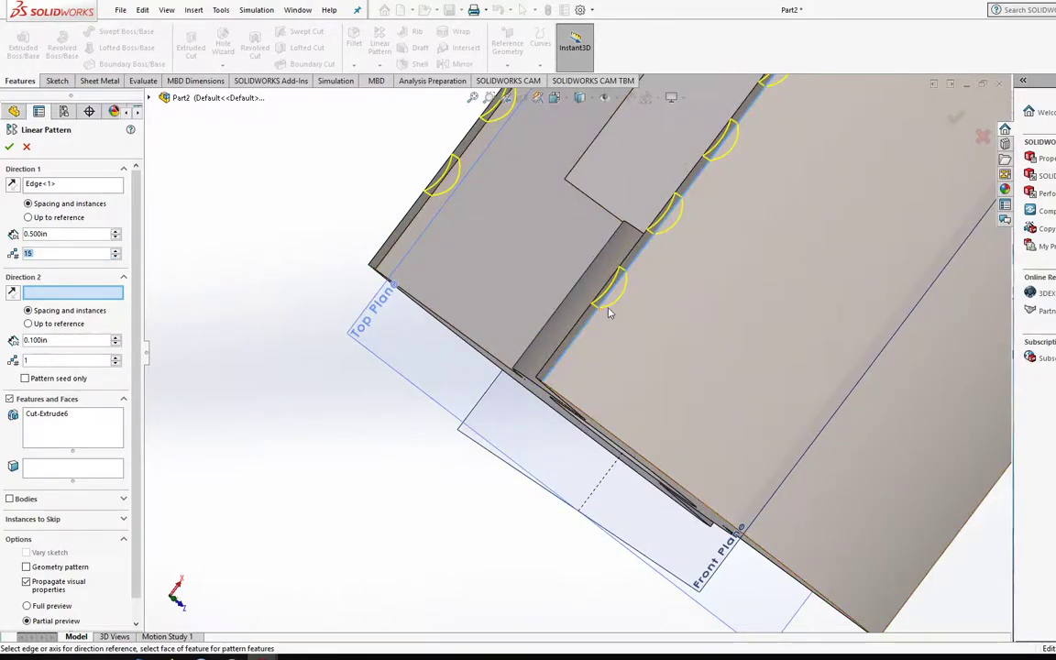
scroll(633, 275, up, 5)
scroll(642, 211, down, 5)
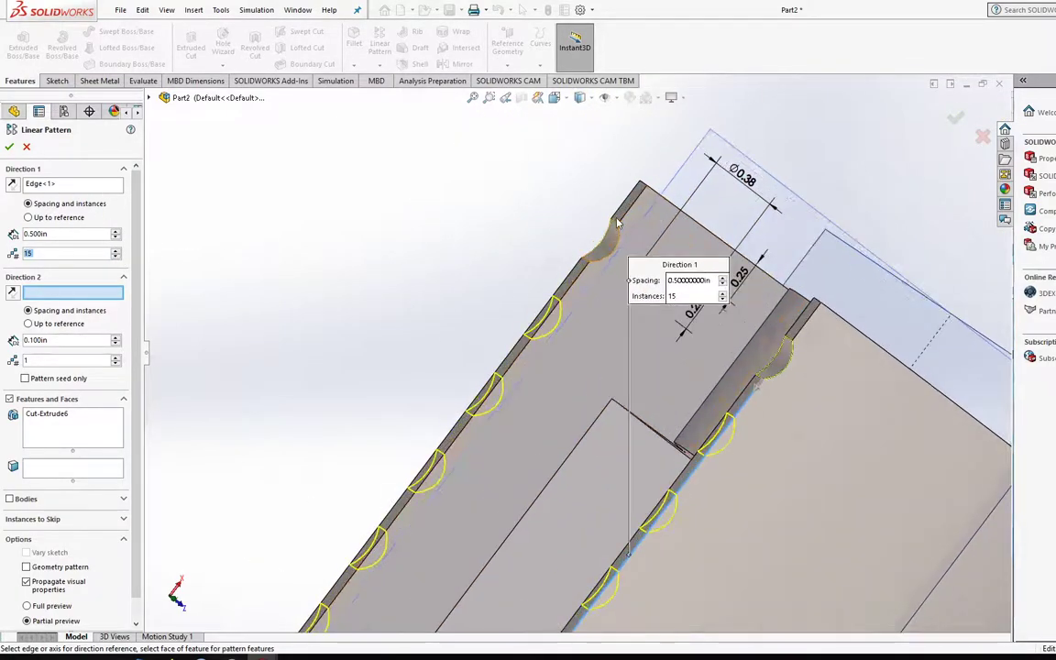
scroll(617, 223, up, 5)
scroll(541, 413, down, 5)
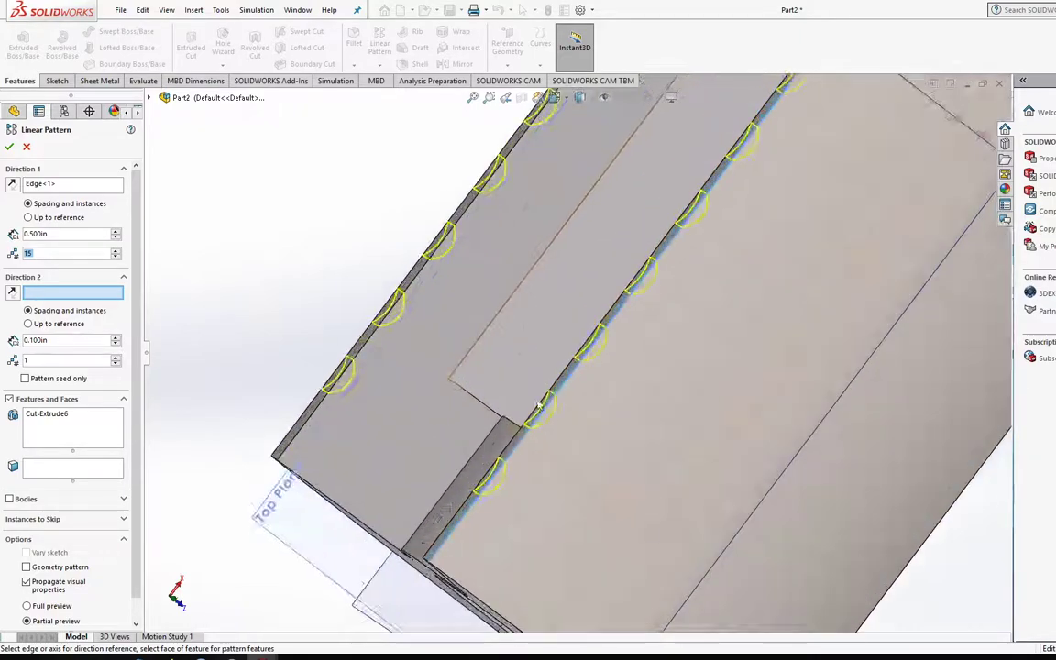
scroll(436, 456, up, 3)
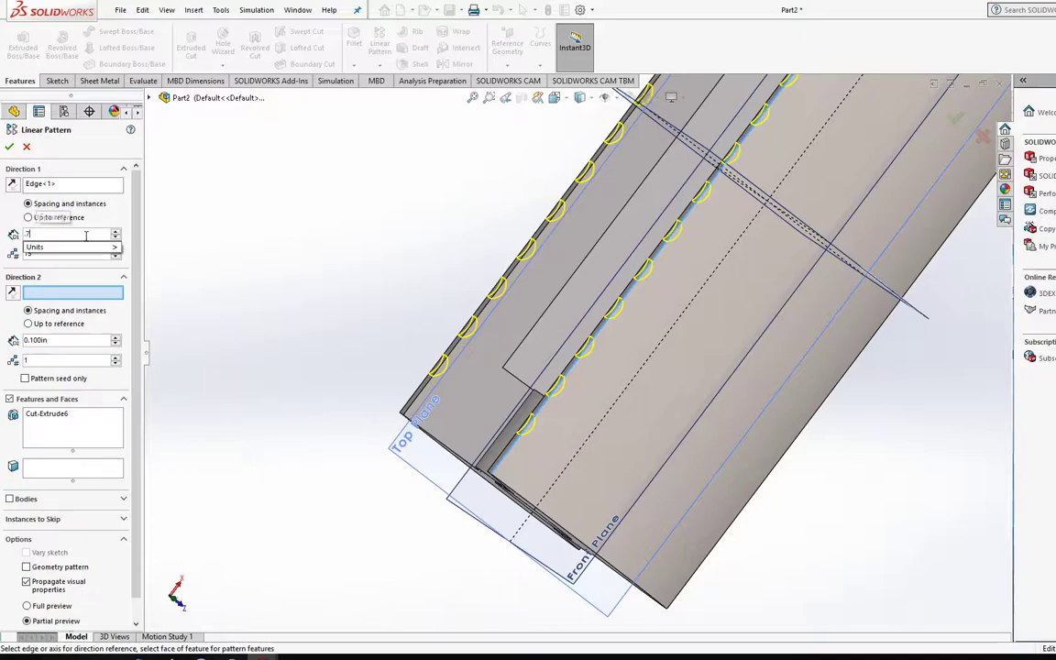
Try a 0.375 in spacing for the notch pattern and inspect the preview along the bar's edges
text(5)
key(Return)
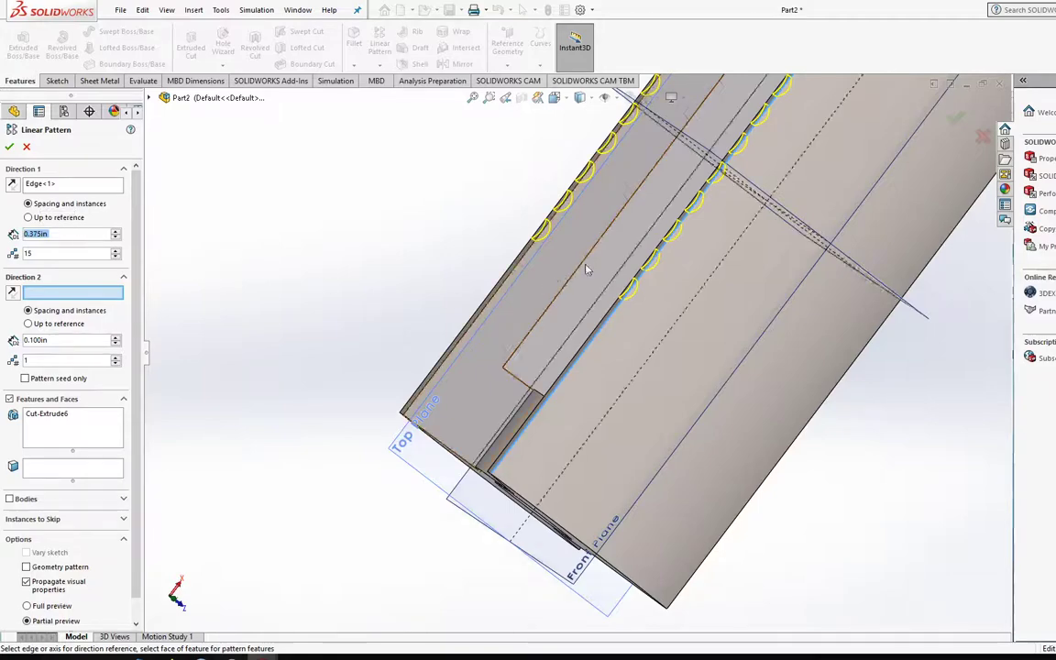
scroll(581, 273, up, 4)
scroll(619, 247, down, 2)
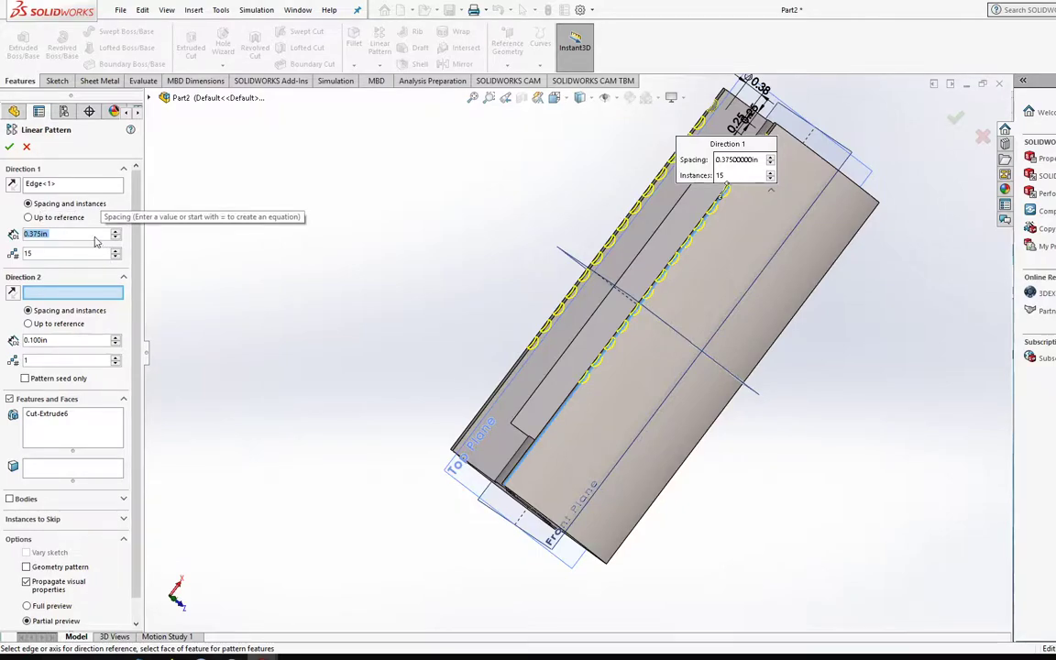
scroll(501, 377, down, 2)
scroll(556, 316, up, 6)
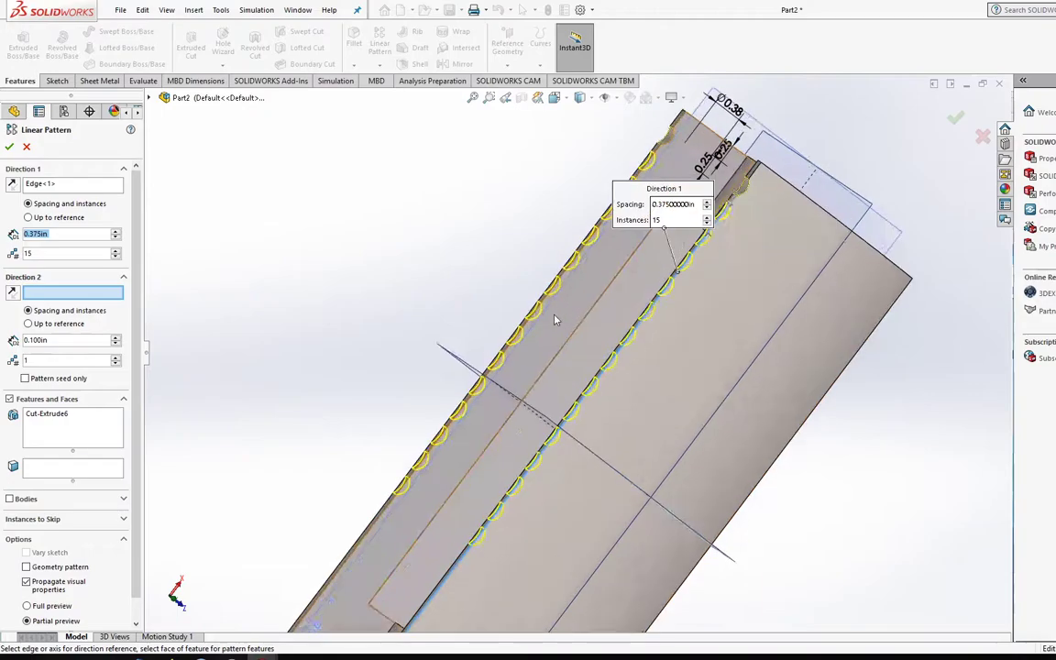
scroll(525, 300, down, 3)
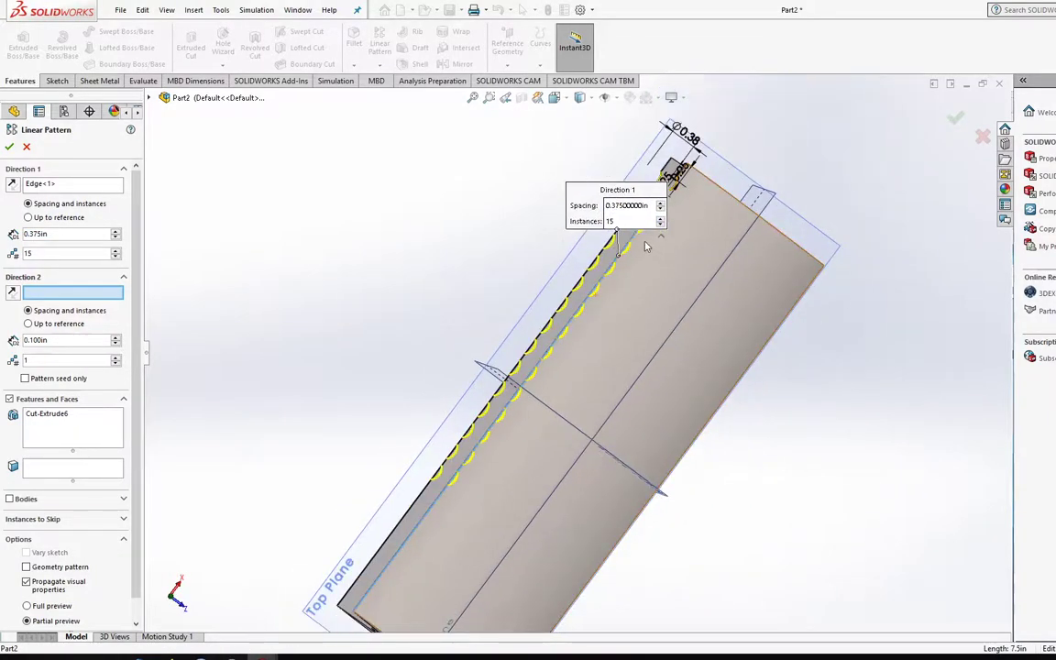
scroll(603, 257, up, 4)
scroll(602, 256, up, 3)
scroll(524, 365, down, 3)
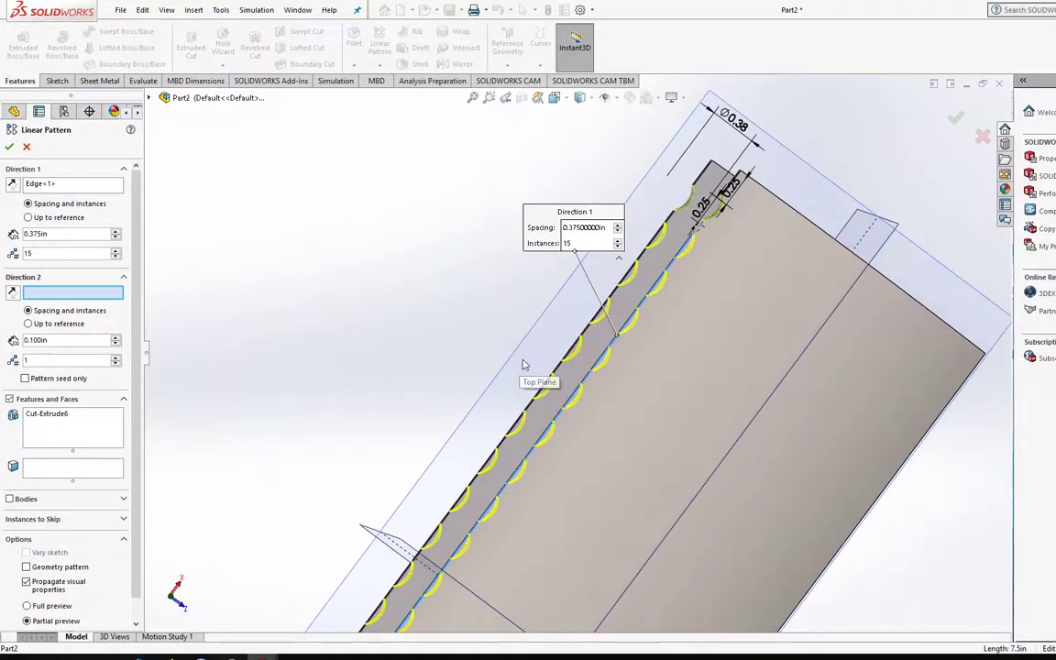
scroll(523, 369, down, 3)
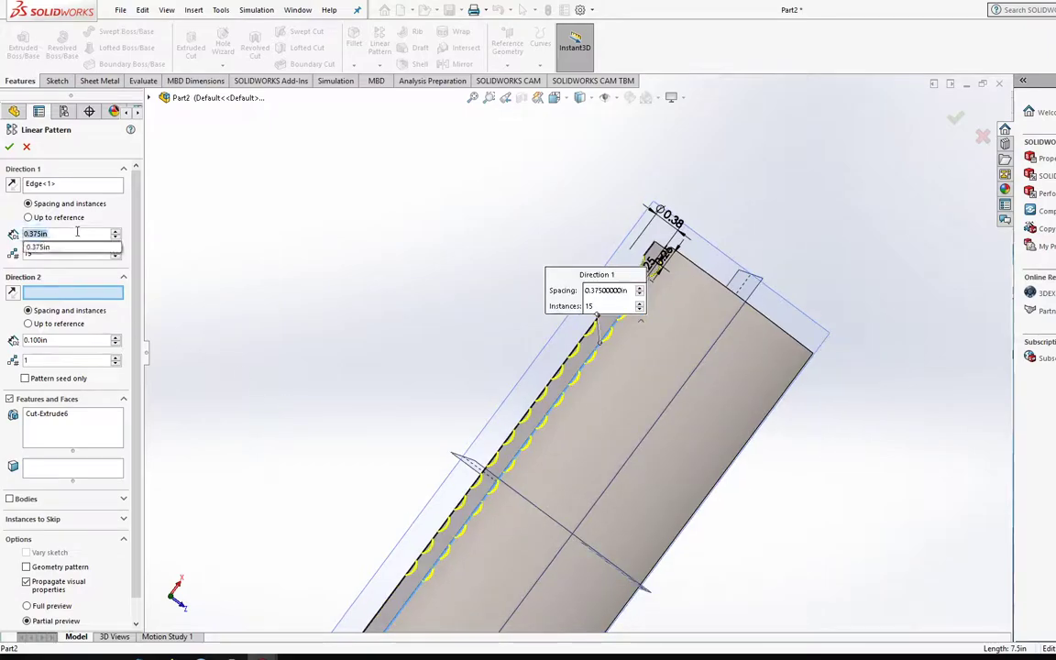
Set the notch pattern's spacing to 0.5 in, compare both bar ends and complete the 15-instance pattern
scroll(438, 455, up, 8)
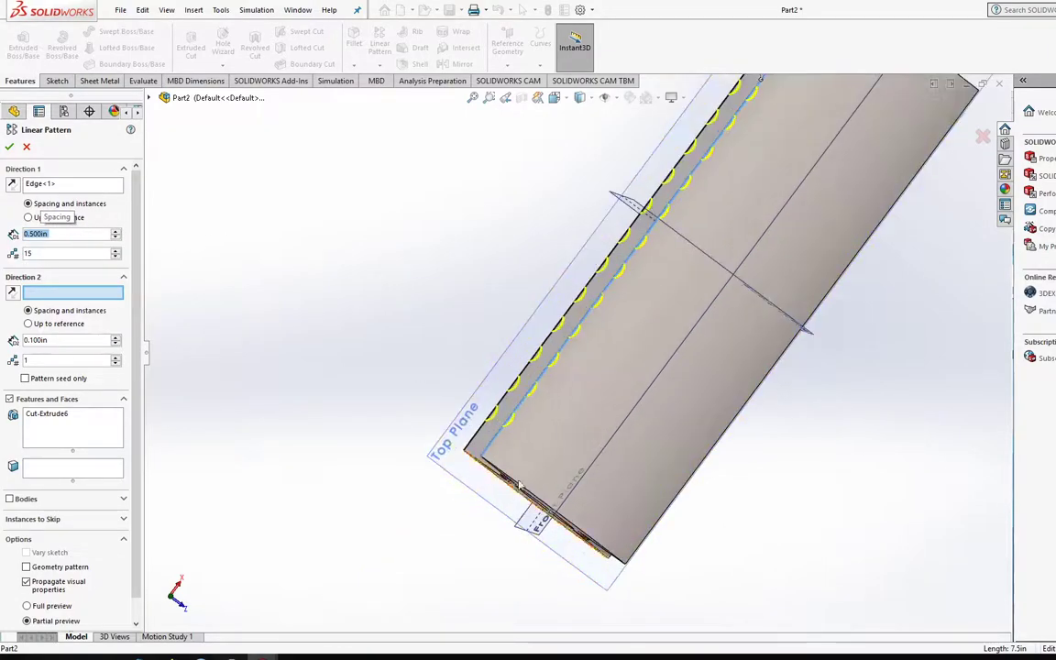
middle_drag(473, 455, 461, 426)
scroll(461, 431, down, 10)
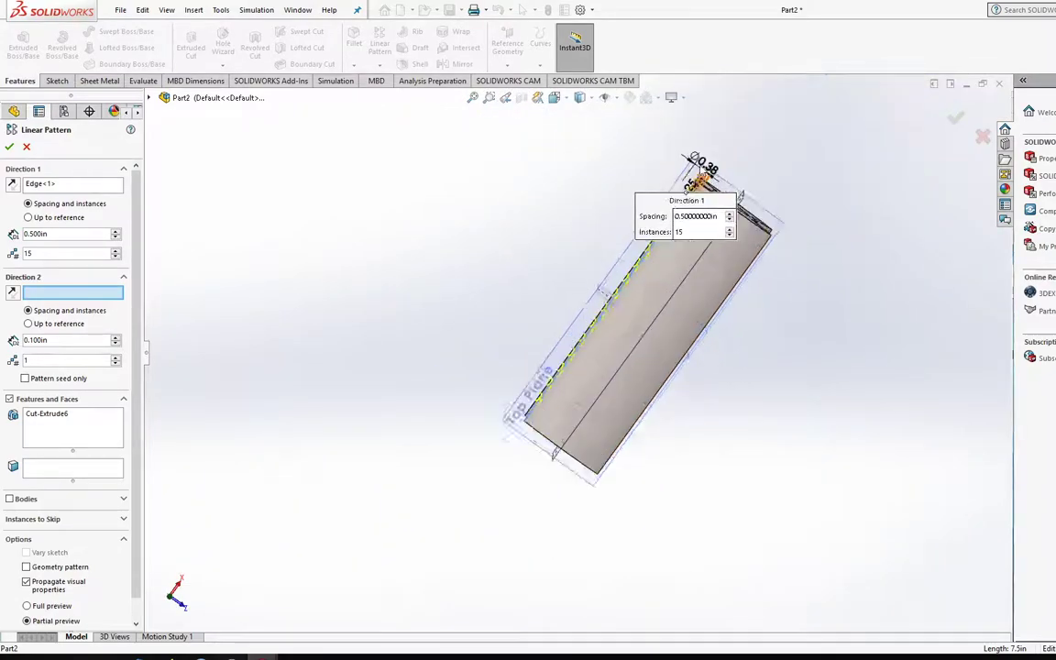
scroll(612, 306, up, 10)
scroll(612, 307, down, 8)
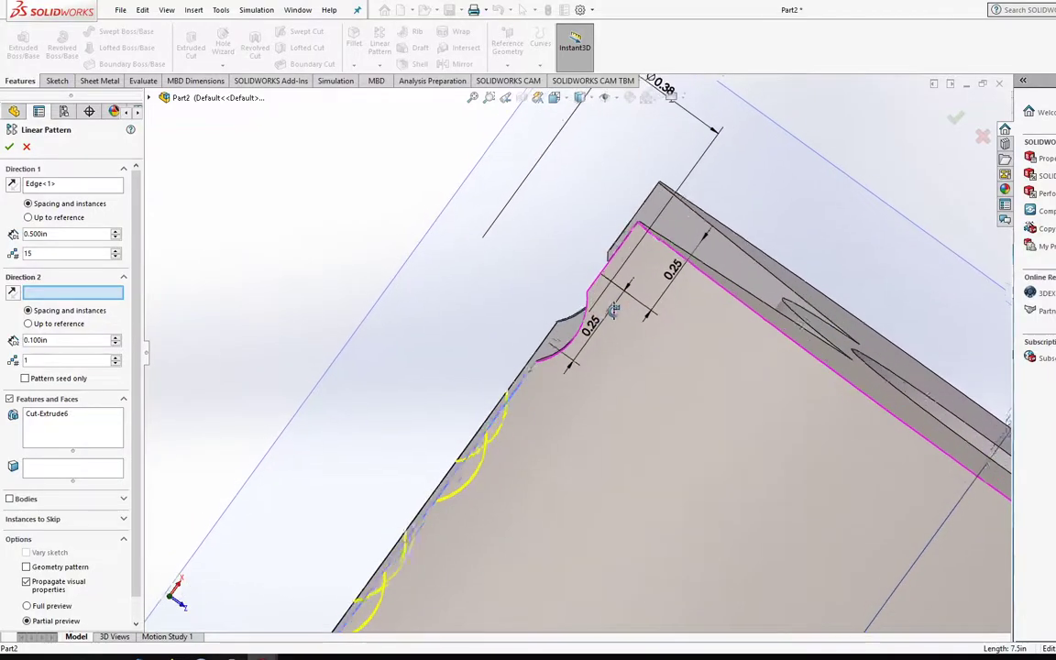
click(9, 148)
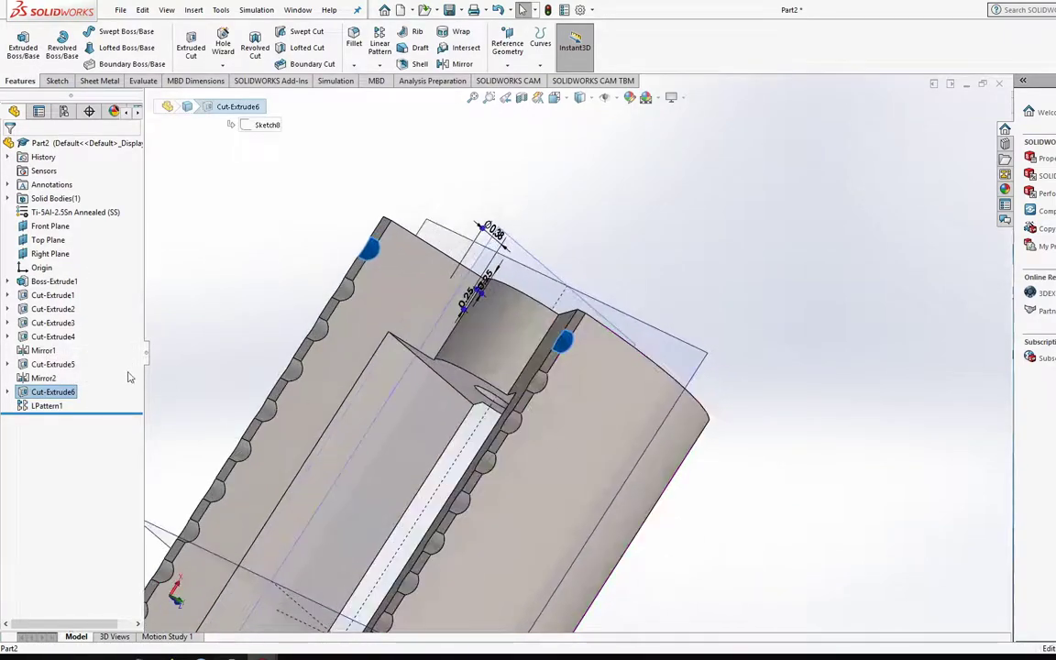
Edit the first notch cut's sketch, set the notch's distance from the bar's end edge to 3/8 in and rebuild the pattern
right_click(58, 396)
click(110, 359)
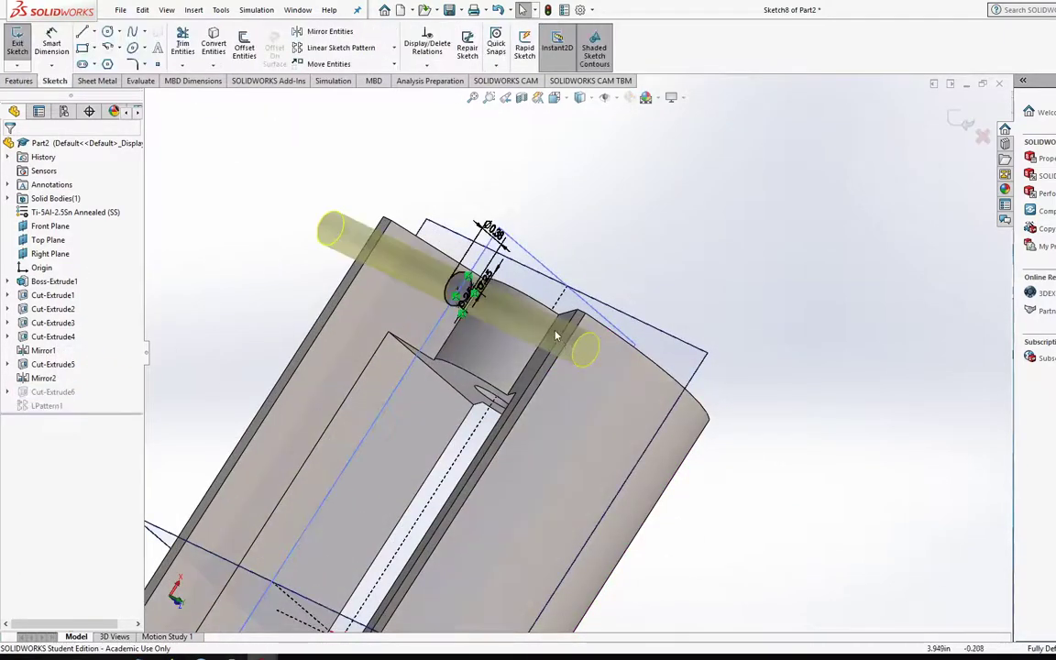
middle_drag(513, 302, 534, 292)
scroll(534, 292, down, 3)
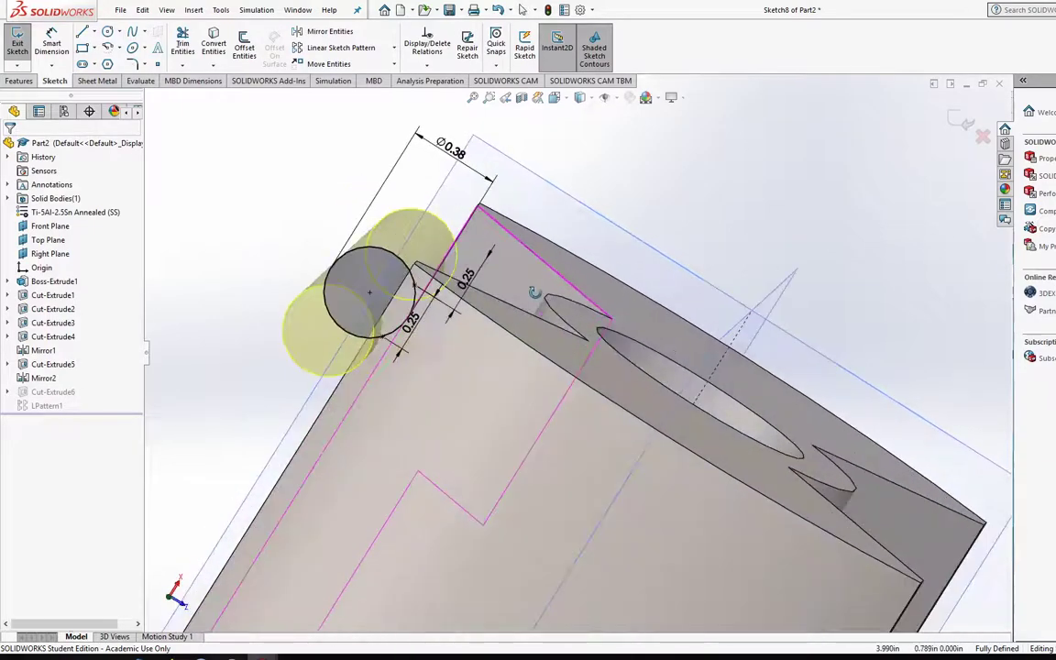
double_click(410, 318)
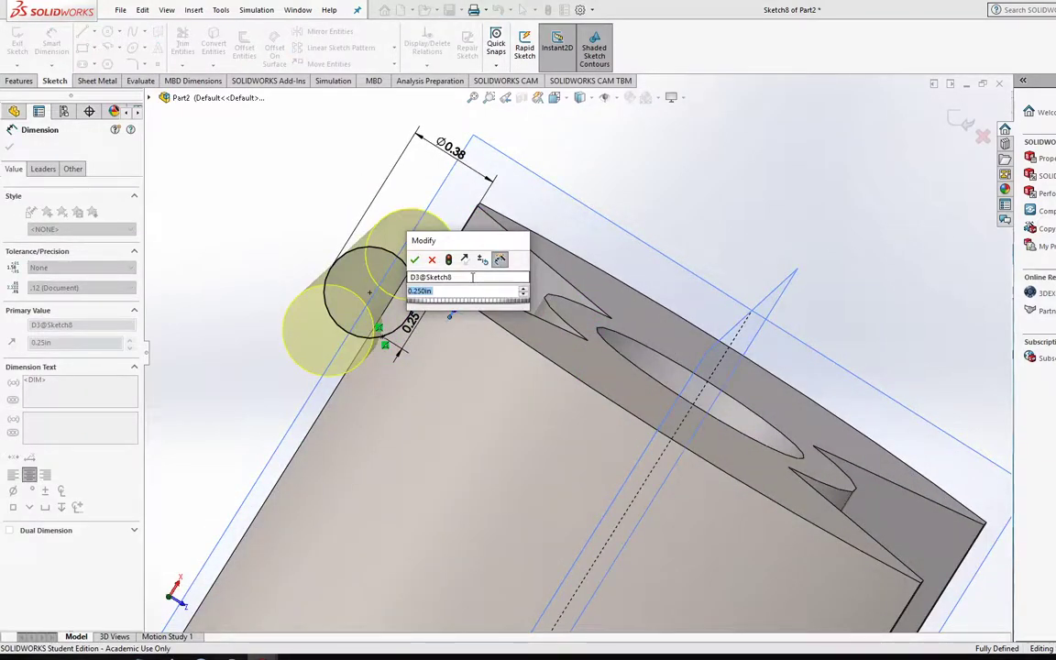
text(3/8)
key(Return)
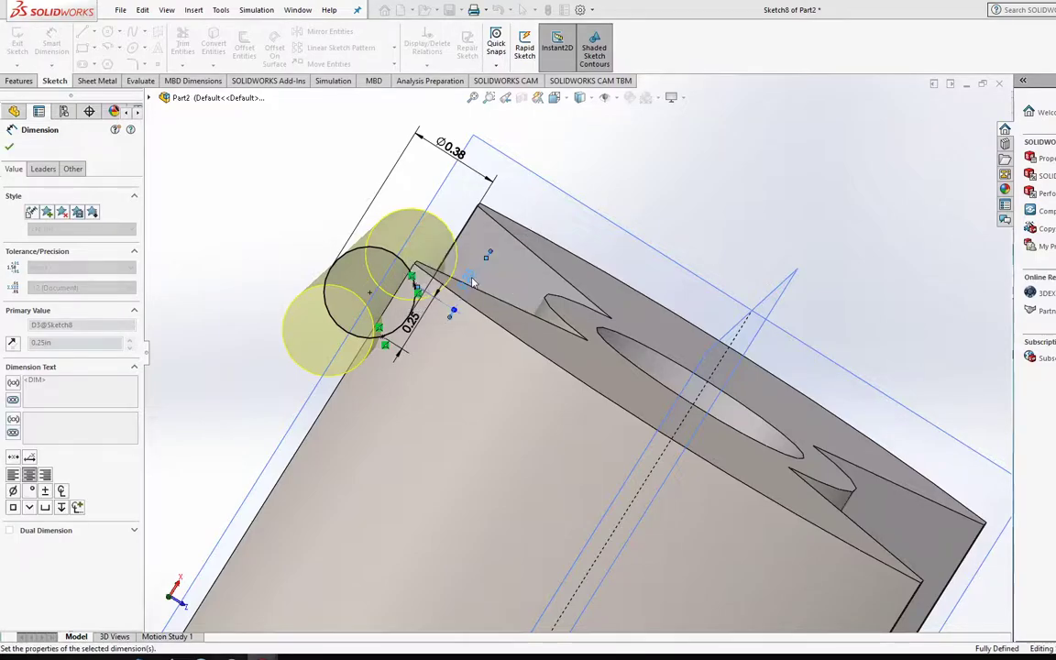
click(18, 41)
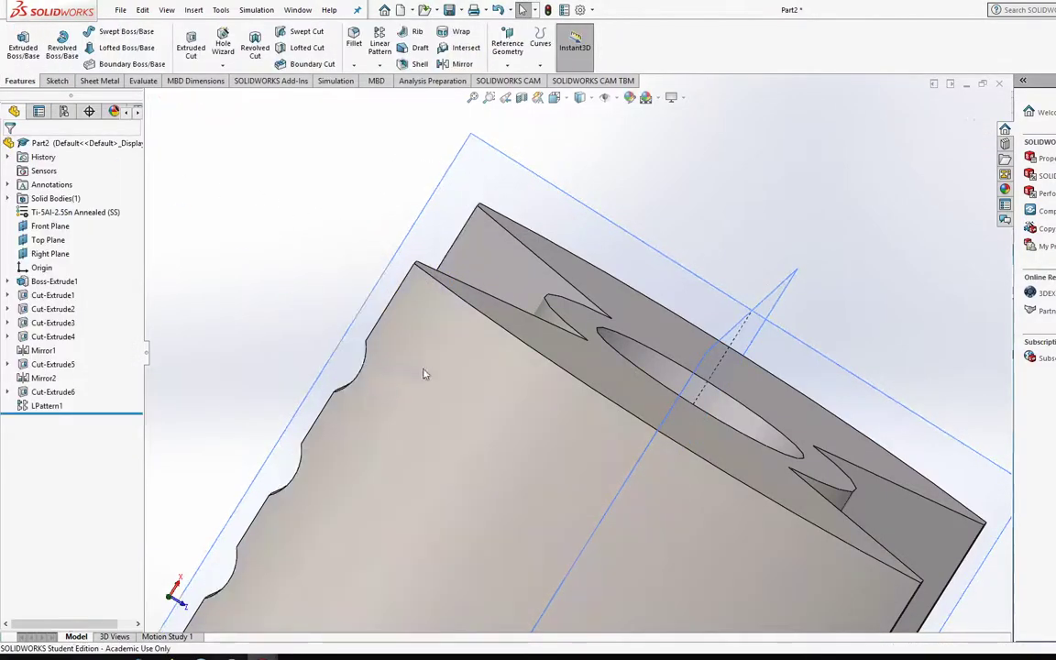
scroll(499, 514, down, 3)
middle_drag(500, 513, 485, 542)
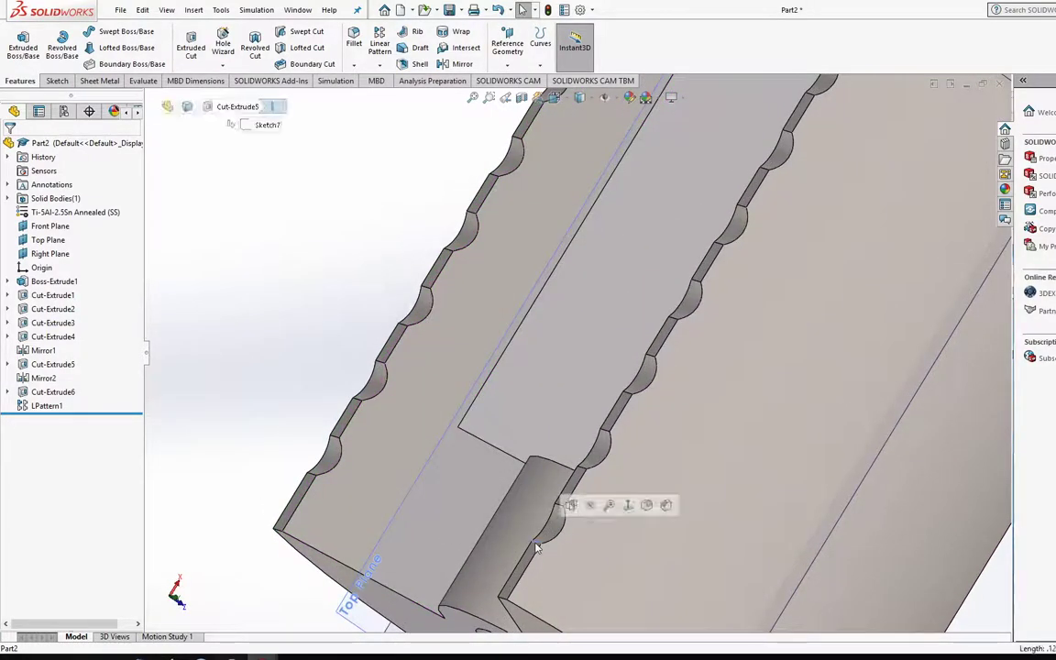
Measure the plain edge segments between the outermost notches and the bar's ends at both ends
scroll(537, 547, up, 3)
scroll(580, 570, down, 5)
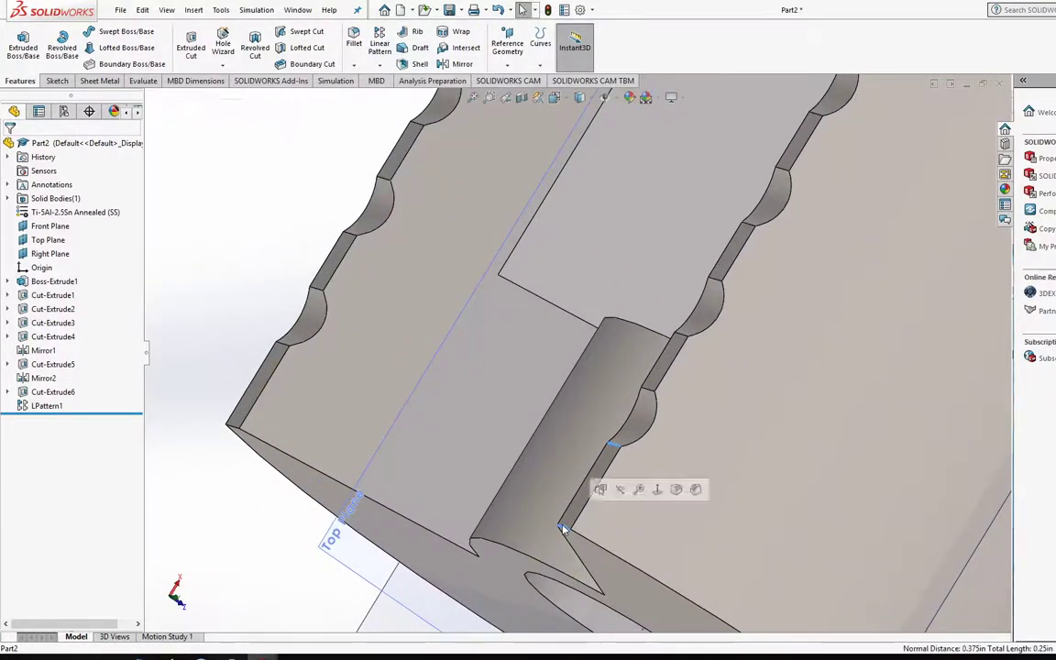
scroll(563, 530, up, 5)
scroll(589, 252, down, 5)
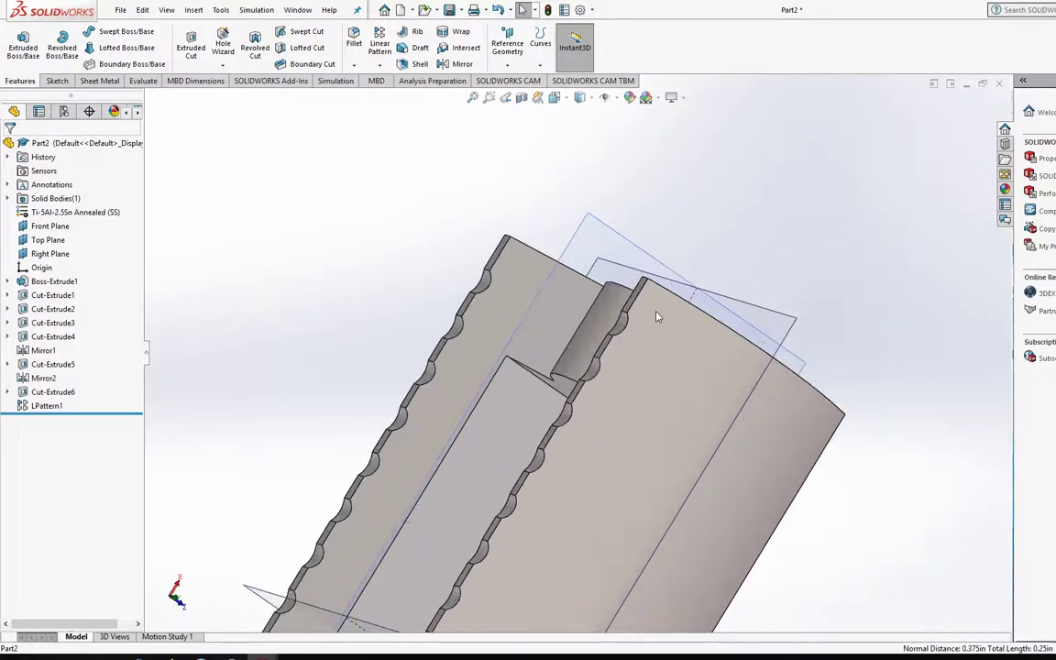
scroll(656, 316, down, 3)
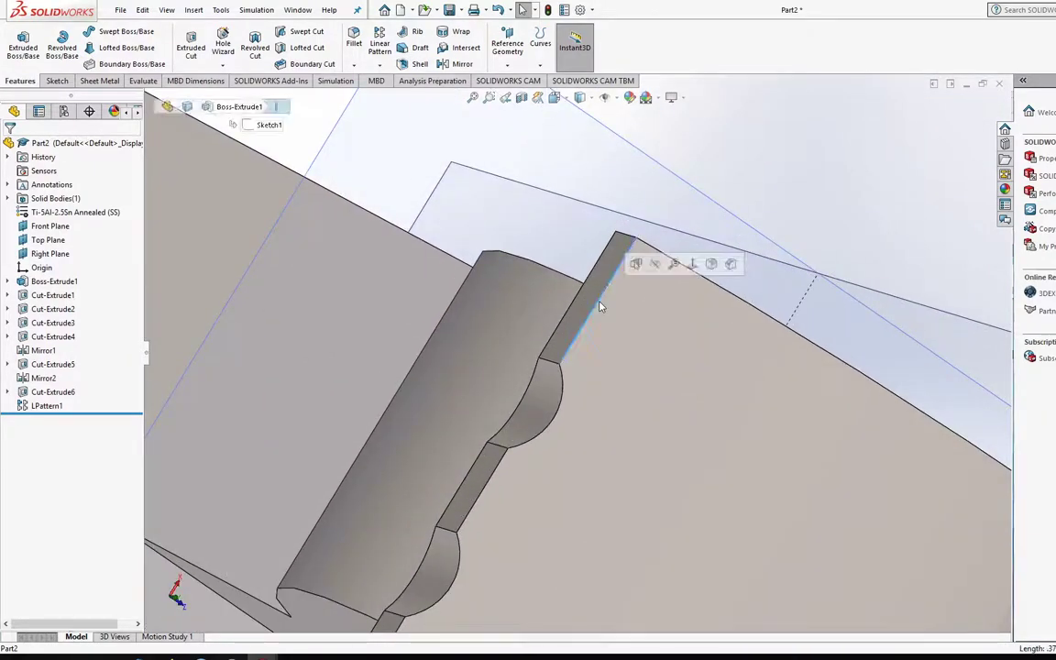
scroll(601, 307, up, 8)
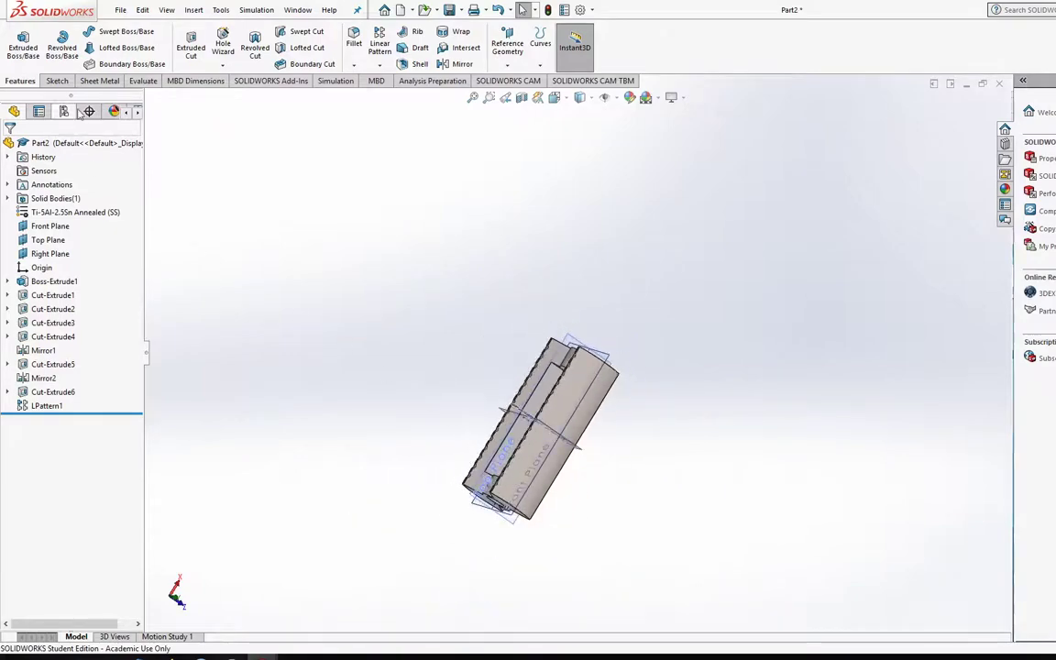
Mirror the first circular notch cut about the Front Plane to the opposite edges of the bar
click(442, 66)
scroll(713, 204, down, 6)
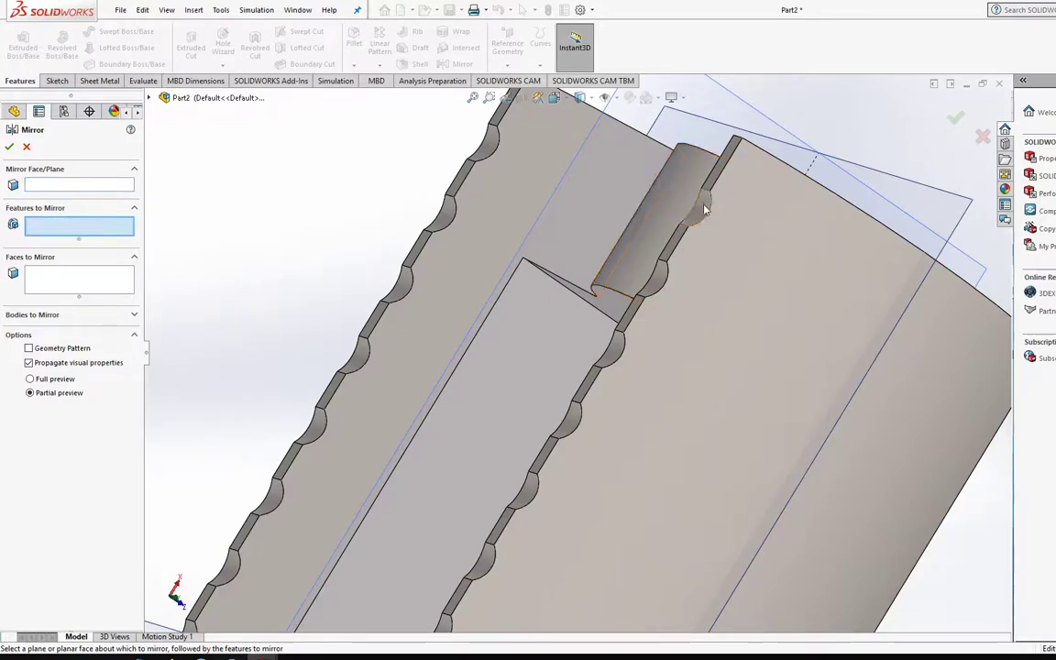
scroll(200, 201, up, 5)
middle_drag(200, 201, 527, 275)
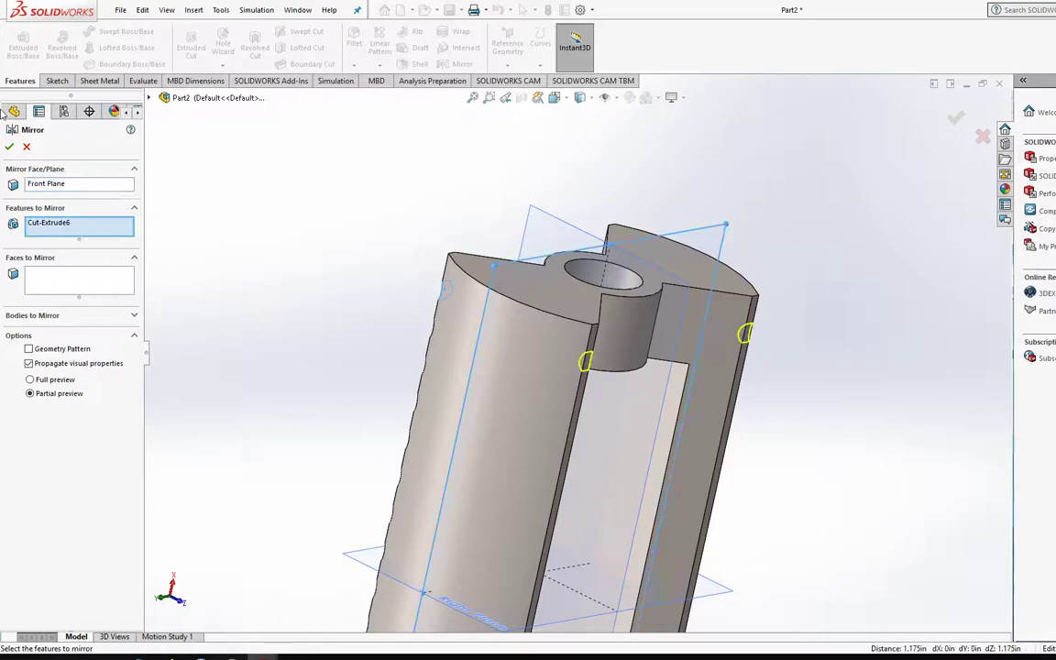
click(8, 148)
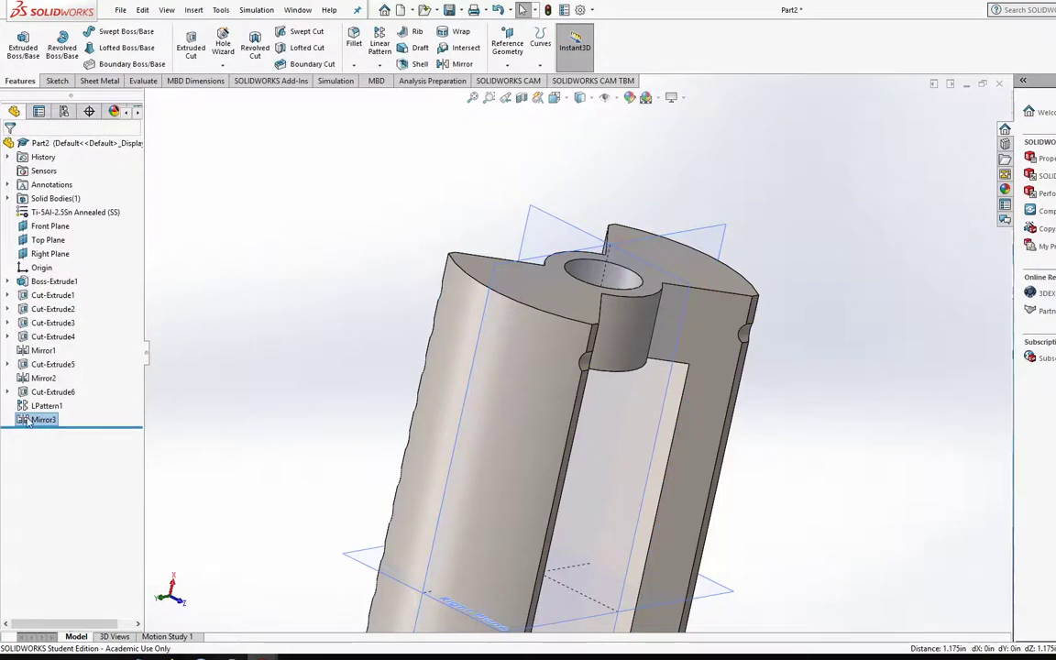
Edit the notch mirror so it mirrors the linear notch pattern about the Front Plane instead of the single notch cut
right_click(28, 421)
click(29, 352)
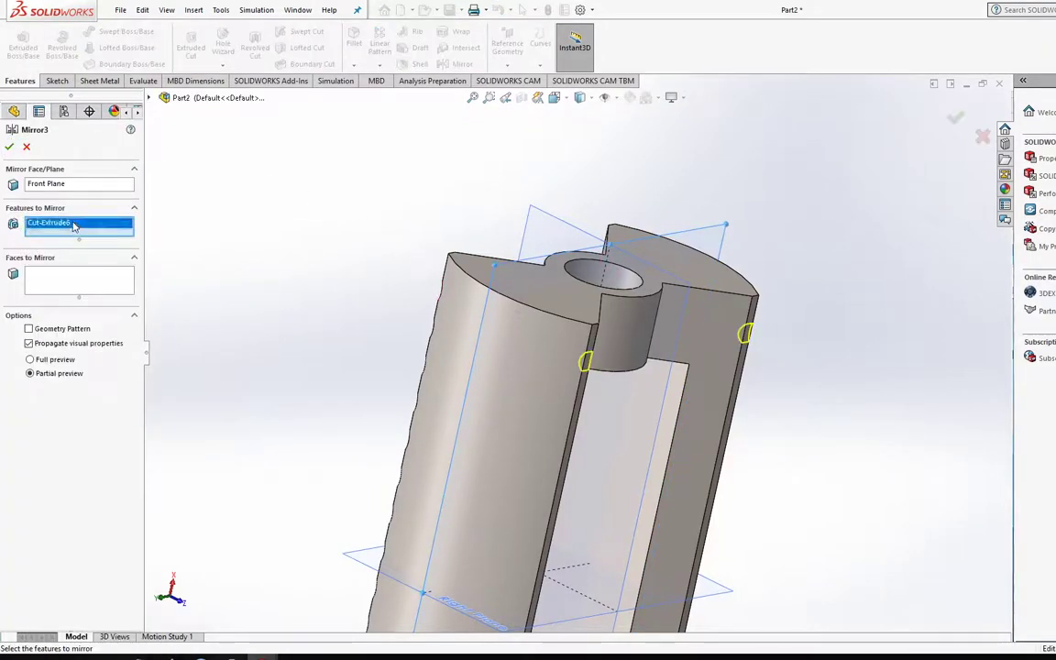
middle_drag(441, 419, 559, 422)
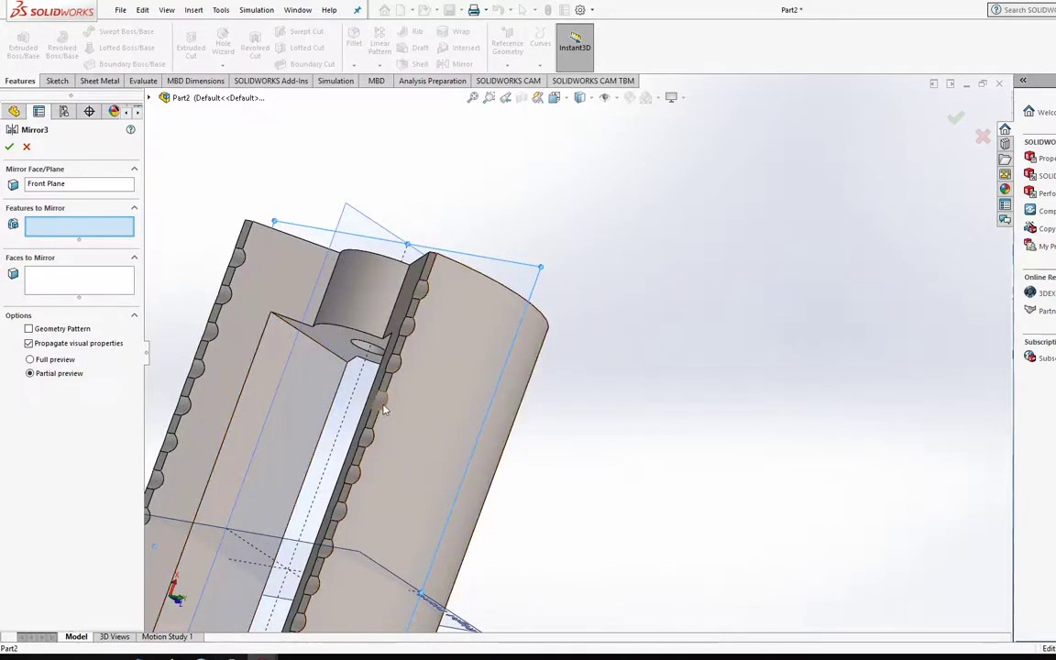
middle_drag(429, 445, 305, 383)
scroll(280, 352, up, 5)
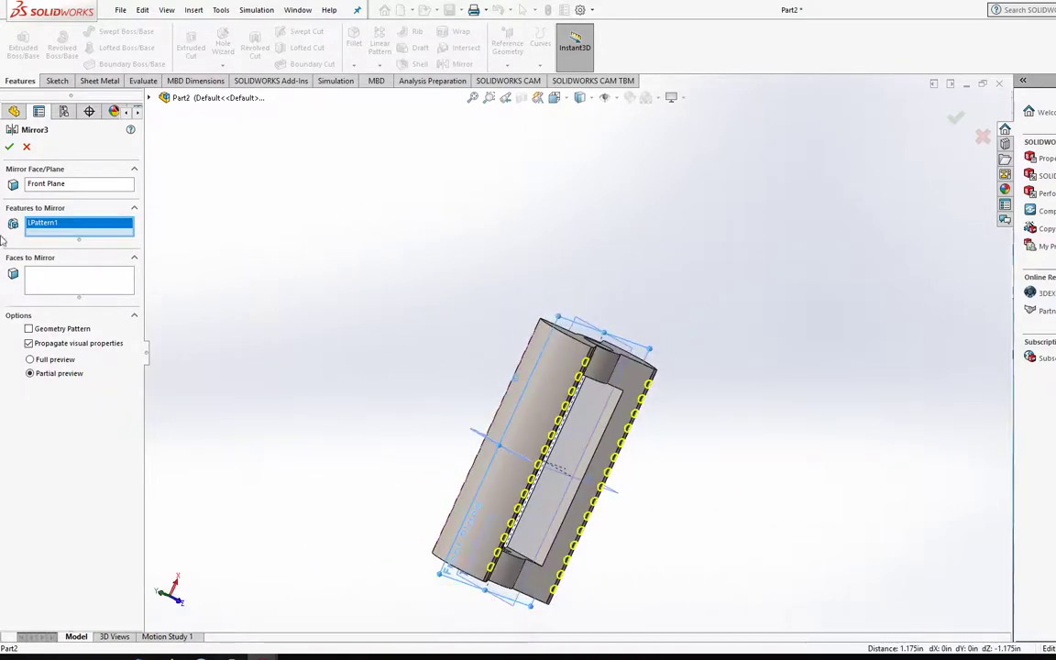
click(10, 147)
Edit the first notch cut's sketch, set the circle's diameter to 1/4 in and rebuild the patterned notches
scroll(536, 396, up, 5)
mouse_move(536, 396)
middle_down()
mouse_move(463, 303)
mouse_move(476, 187)
mouse_move(550, 280)
mouse_move(615, 276)
mouse_move(630, 263)
mouse_move(623, 252)
mouse_move(686, 252)
mouse_move(672, 314)
mouse_move(674, 238)
mouse_move(685, 252)
mouse_move(437, 255)
mouse_move(365, 272)
mouse_move(380, 264)
mouse_move(515, 255)
mouse_move(660, 274)
mouse_move(444, 264)
mouse_move(361, 292)
mouse_move(238, 367)
mouse_move(125, 406)
middle_up()
scroll(642, 246, down, 10)
middle_drag(493, 362, 156, 324)
right_click(43, 393)
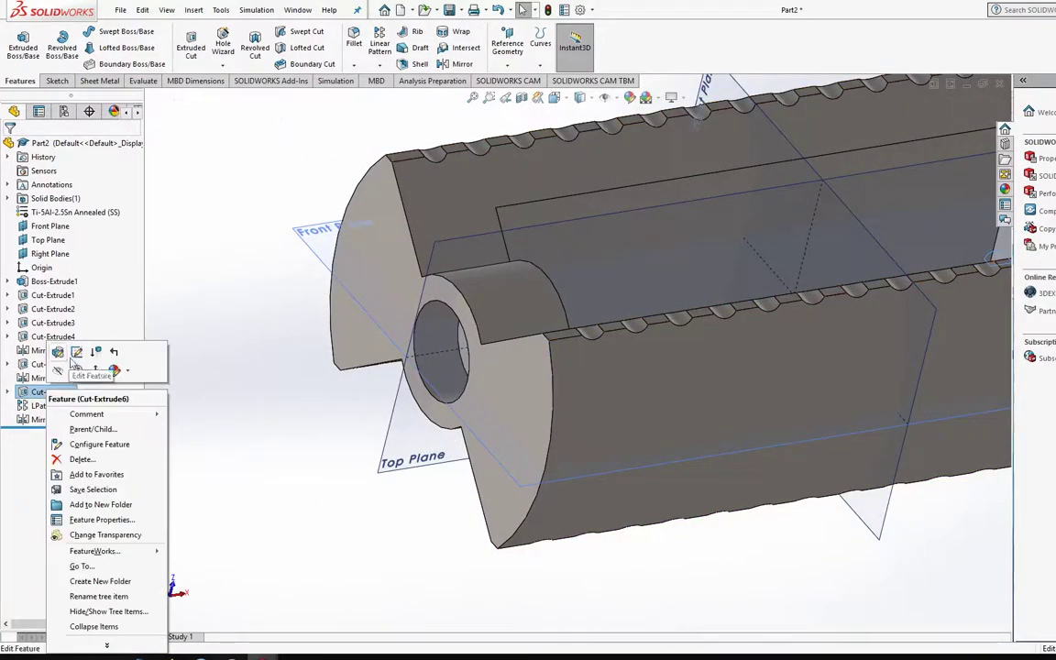
click(85, 351)
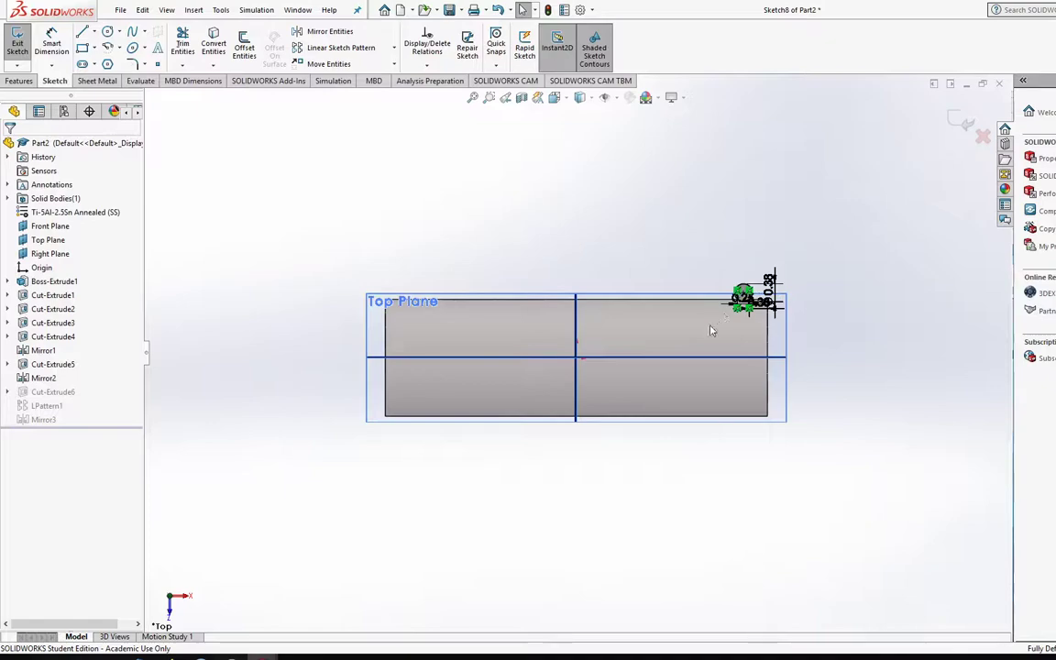
scroll(712, 327, down, 8)
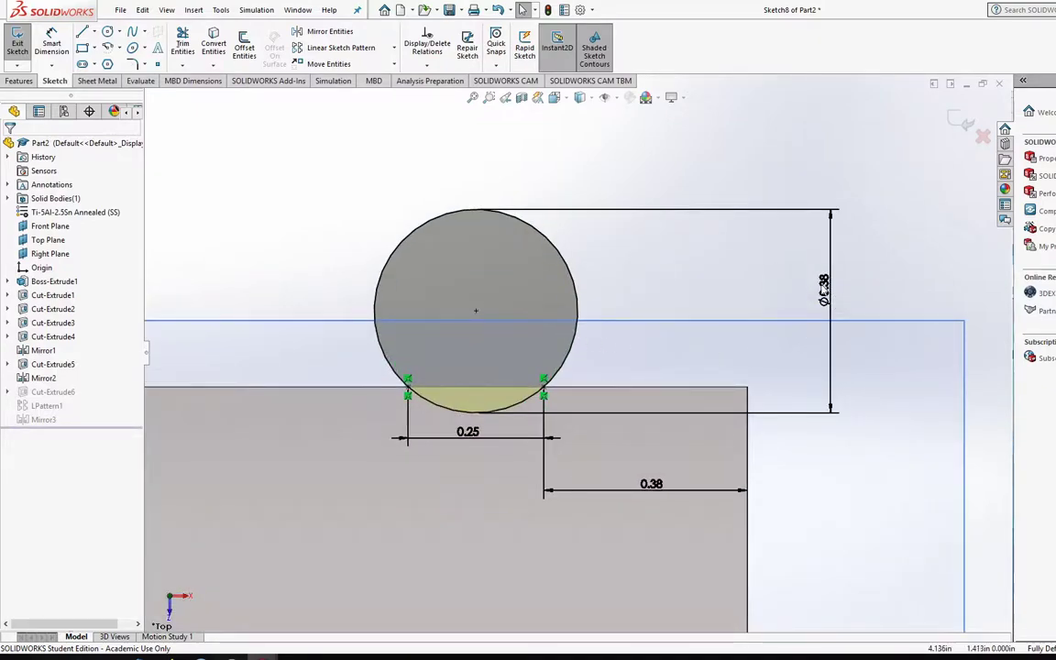
double_click(825, 286)
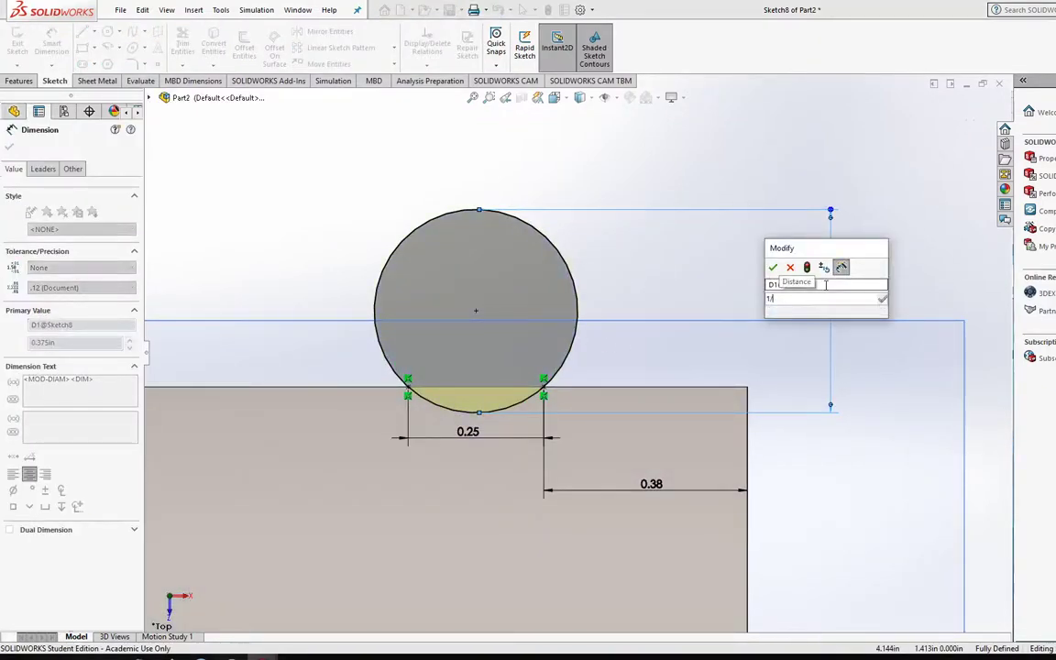
text(1/4)
key(Return)
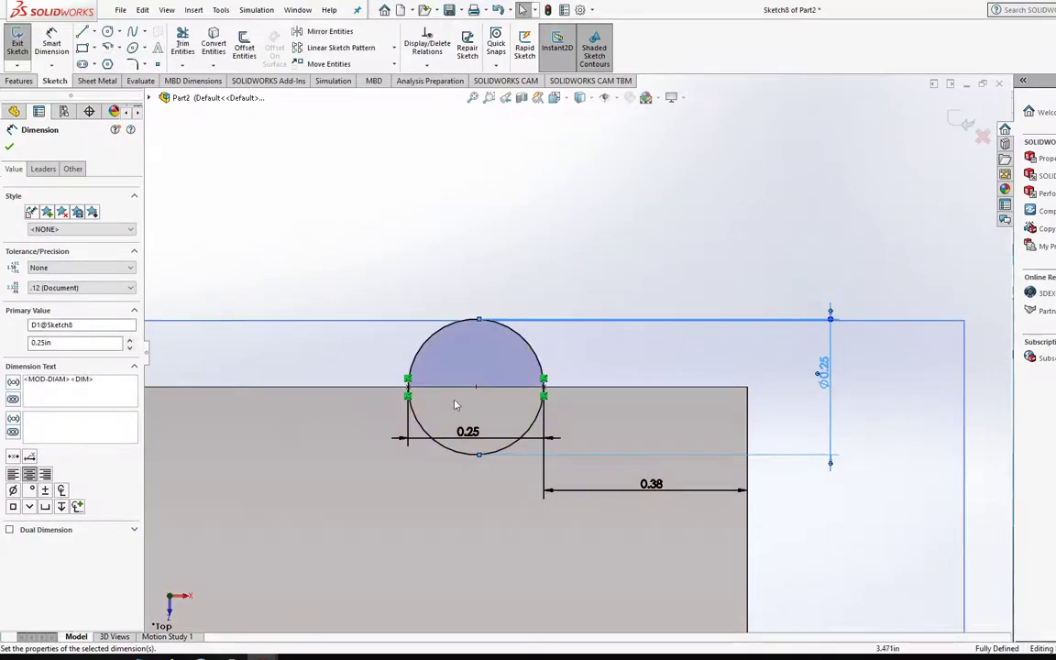
click(15, 41)
scroll(486, 366, up, 10)
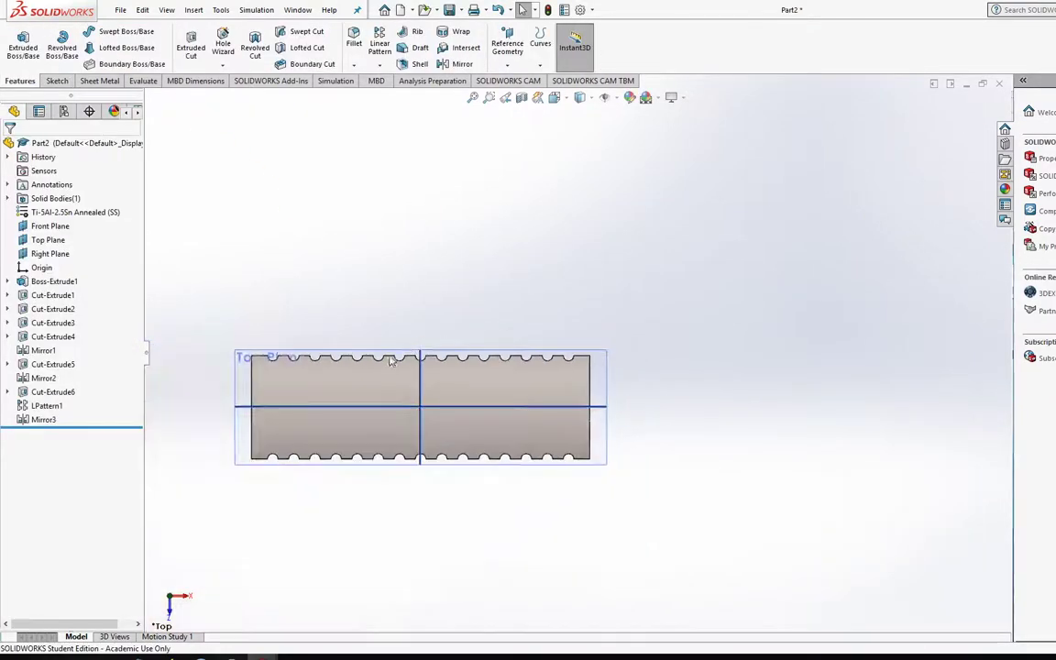
Examine the deepened notches along all four edges, the central window and the bored ends of the bar from several angles
scroll(399, 357, down, 3)
middle_drag(399, 357, 379, 188)
scroll(530, 293, down, 3)
middle_drag(530, 293, 618, 342)
scroll(619, 342, down, 3)
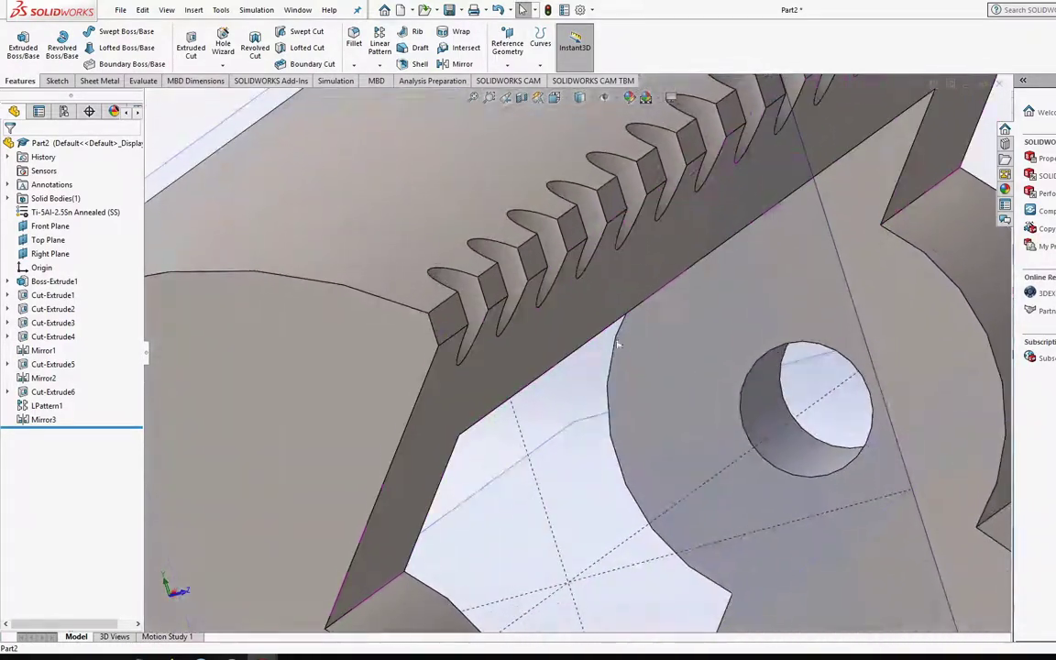
middle_drag(561, 380, 479, 307)
scroll(480, 306, up, 5)
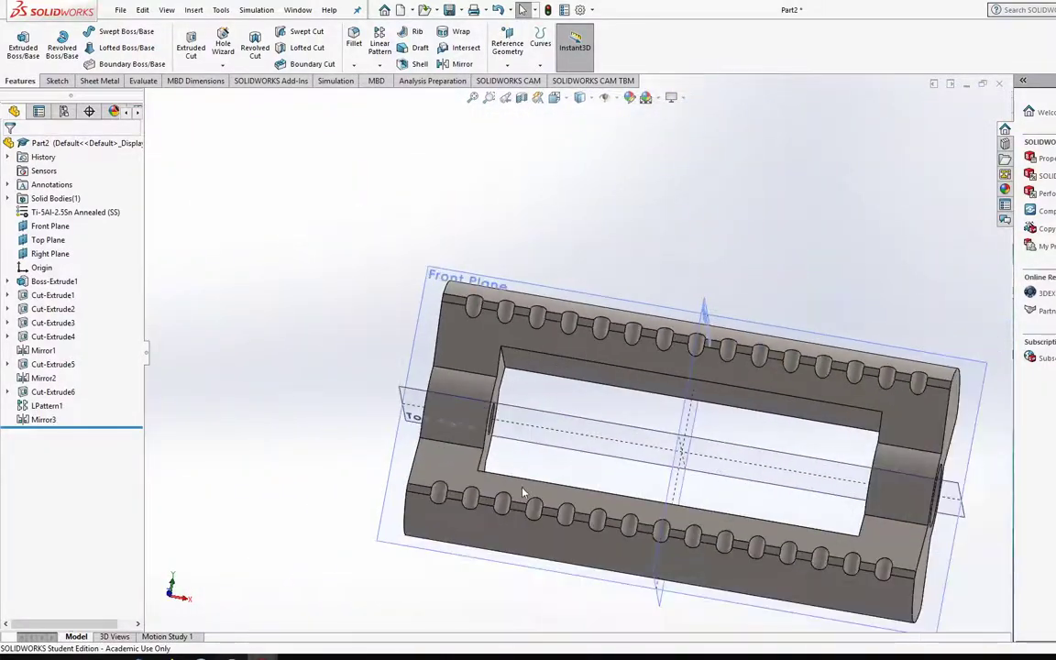
scroll(470, 437, down, 5)
middle_drag(559, 452, 301, 363)
scroll(570, 283, up, 3)
scroll(334, 326, up, 3)
scroll(441, 376, down, 5)
mouse_move(441, 376)
middle_down()
mouse_move(488, 354)
mouse_move(536, 244)
mouse_move(448, 370)
middle_up()
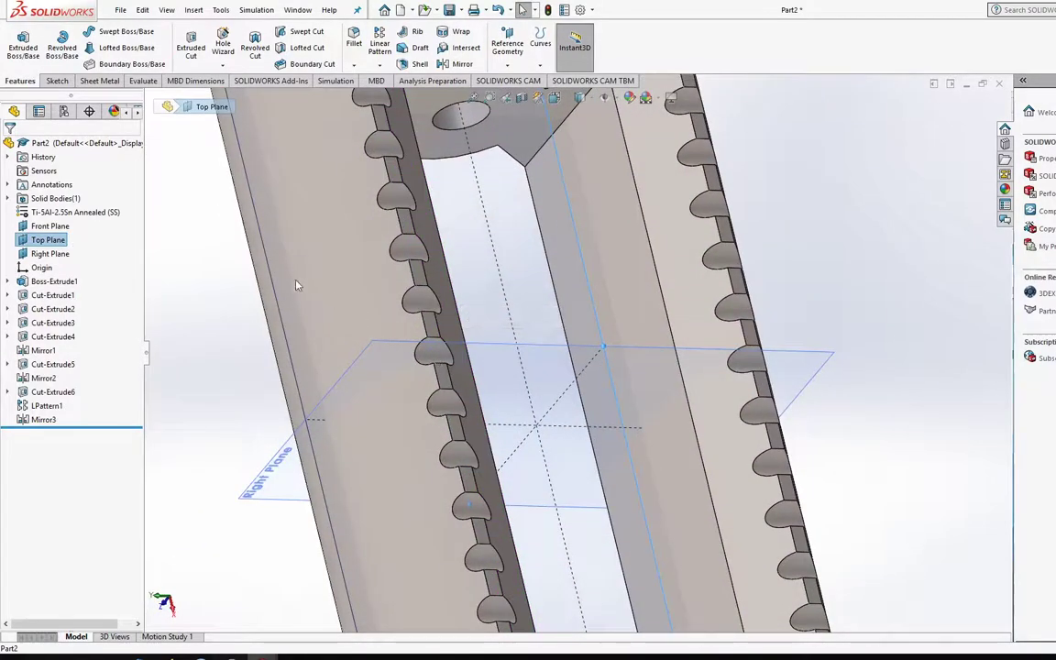
scroll(376, 354, up, 5)
middle_drag(375, 354, 496, 294)
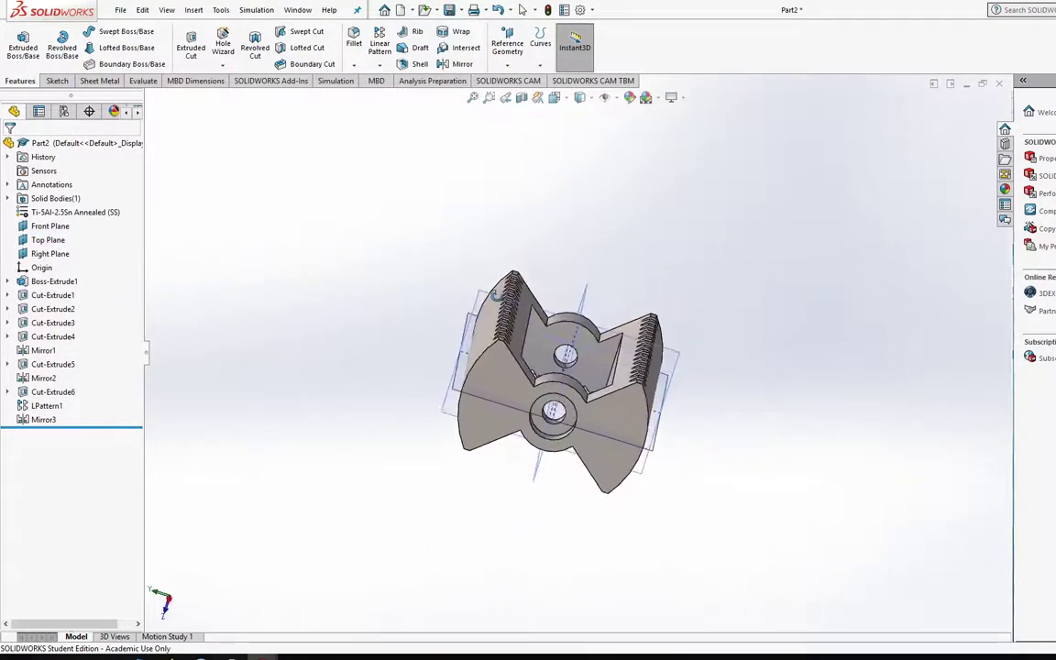
scroll(535, 331, down, 5)
middle_drag(535, 331, 553, 346)
middle_drag(361, 339, 486, 290)
scroll(546, 366, up, 5)
scroll(546, 366, down, 4)
middle_drag(550, 396, 563, 314)
scroll(563, 313, up, 4)
scroll(540, 486, up, 2)
scroll(541, 486, down, 5)
middle_drag(553, 419, 643, 390)
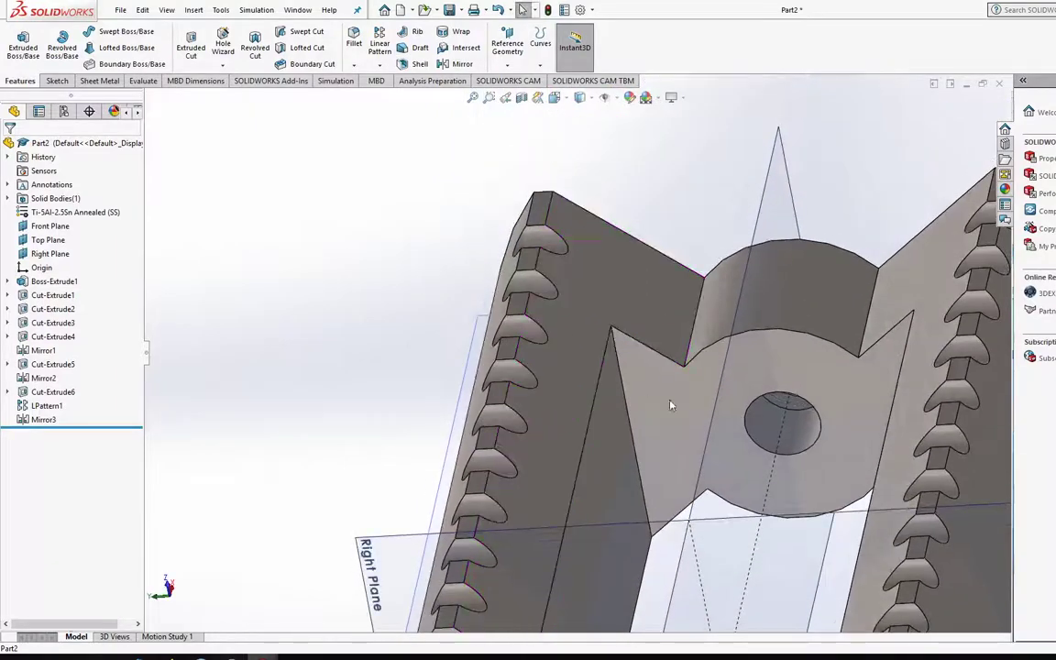
Evaluate the bar's mass properties
click(56, 80)
click(98, 80)
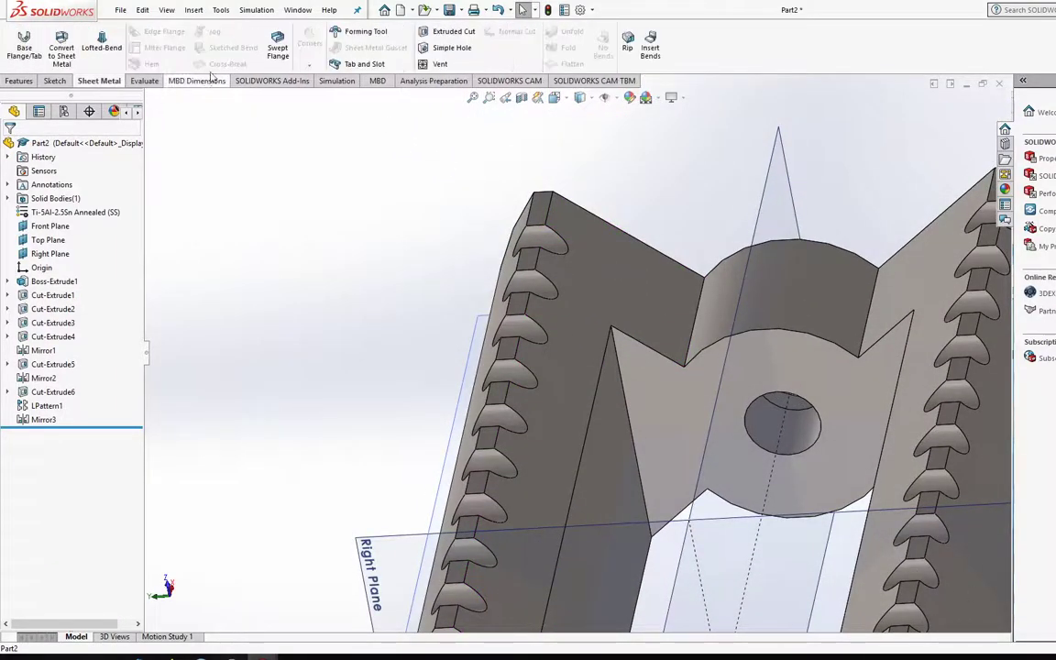
click(143, 80)
click(165, 44)
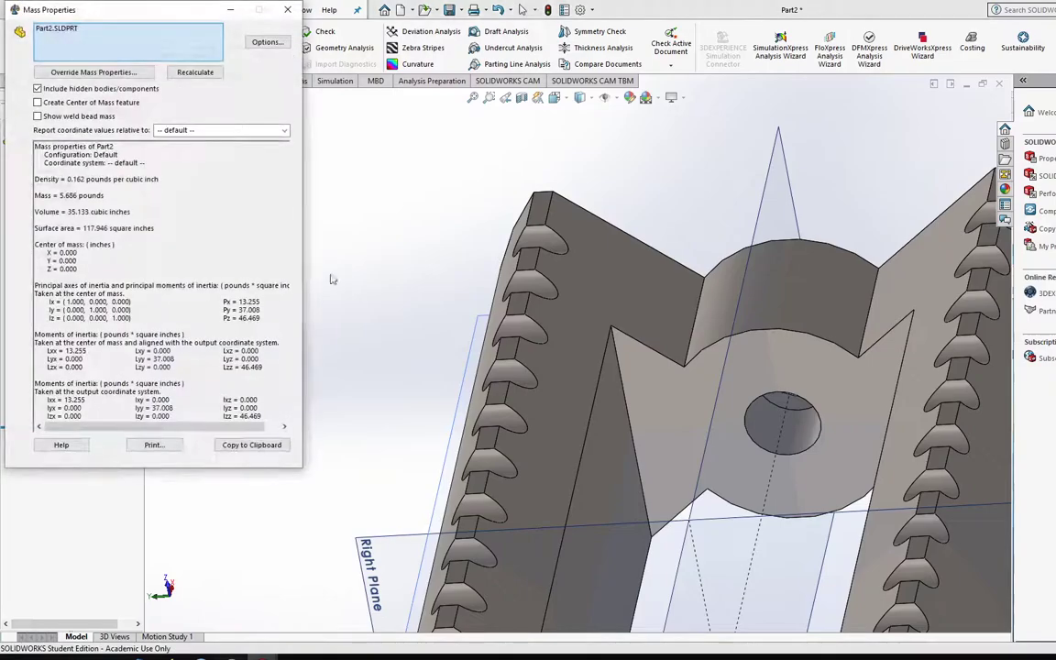
click(288, 10)
click(165, 44)
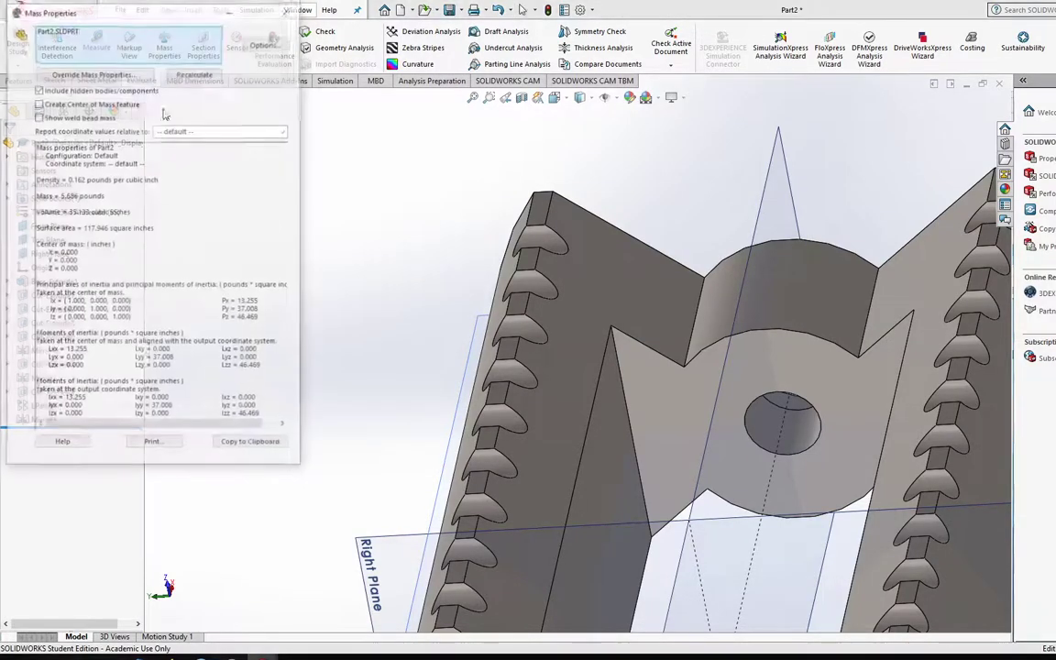
click(288, 10)
Edit the sketch of the central rectangular window cut, set its width to 3 in and rebuild the part
scroll(513, 337, up, 8)
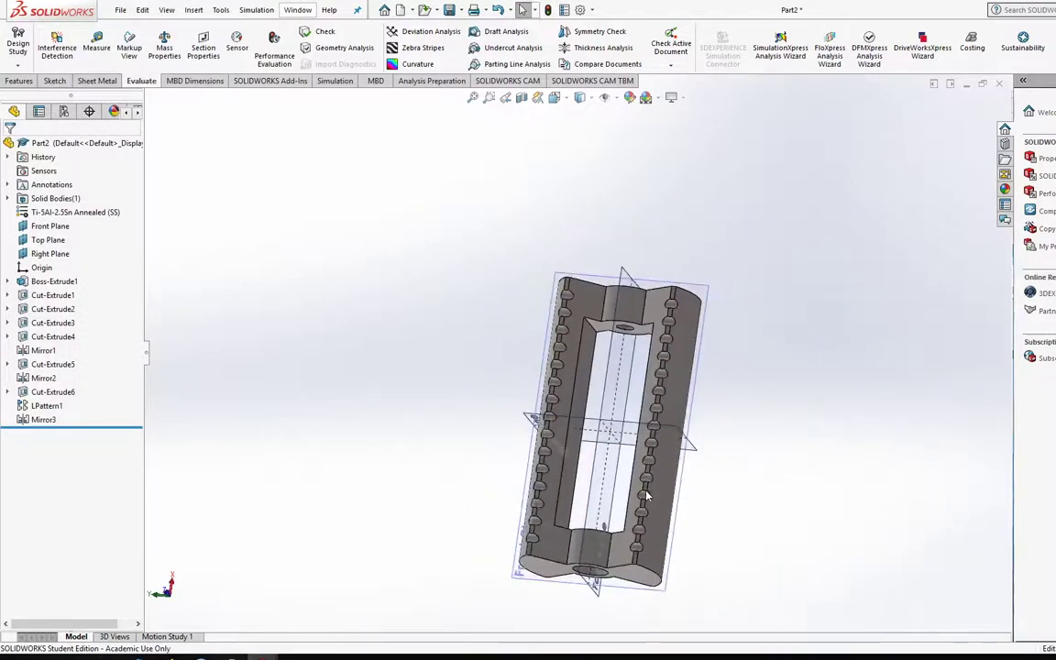
scroll(570, 418, down, 3)
click(550, 356)
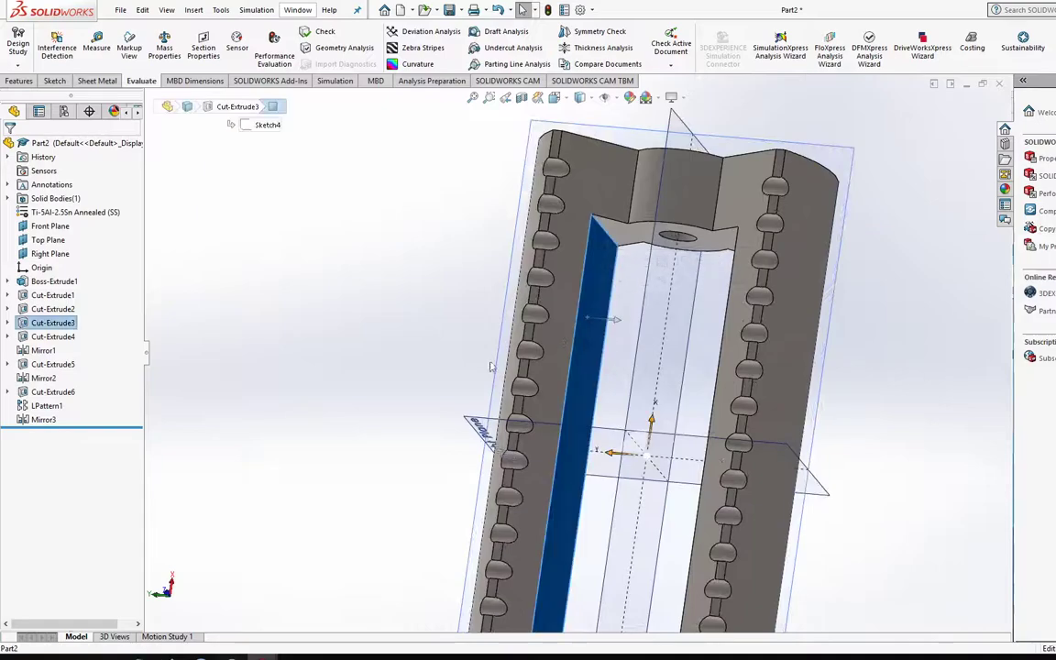
right_click(43, 327)
click(75, 288)
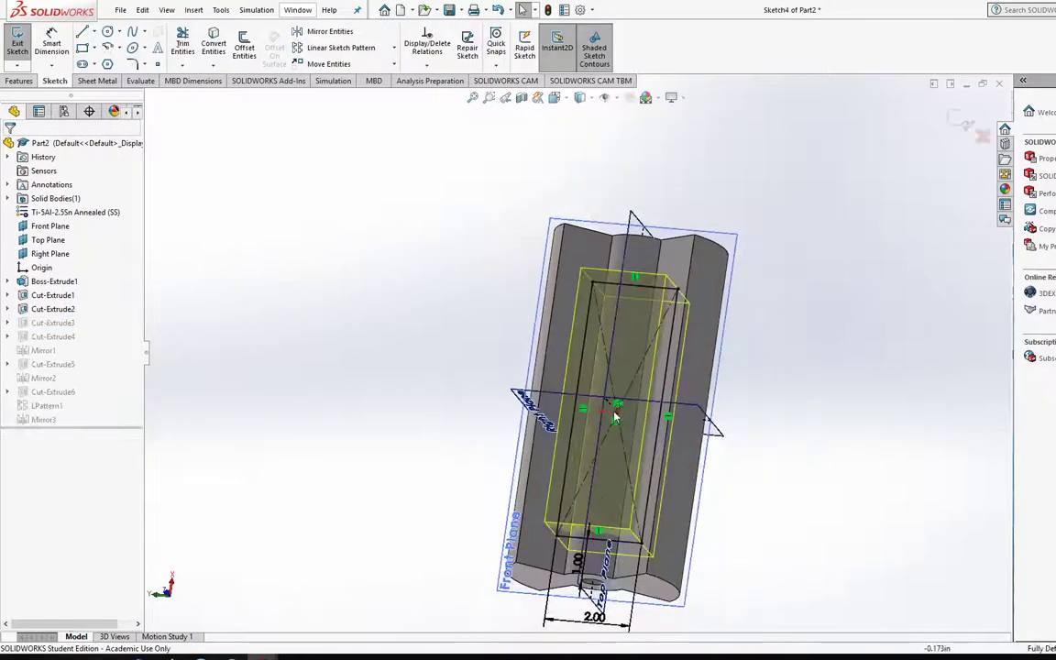
scroll(596, 529, down, 5)
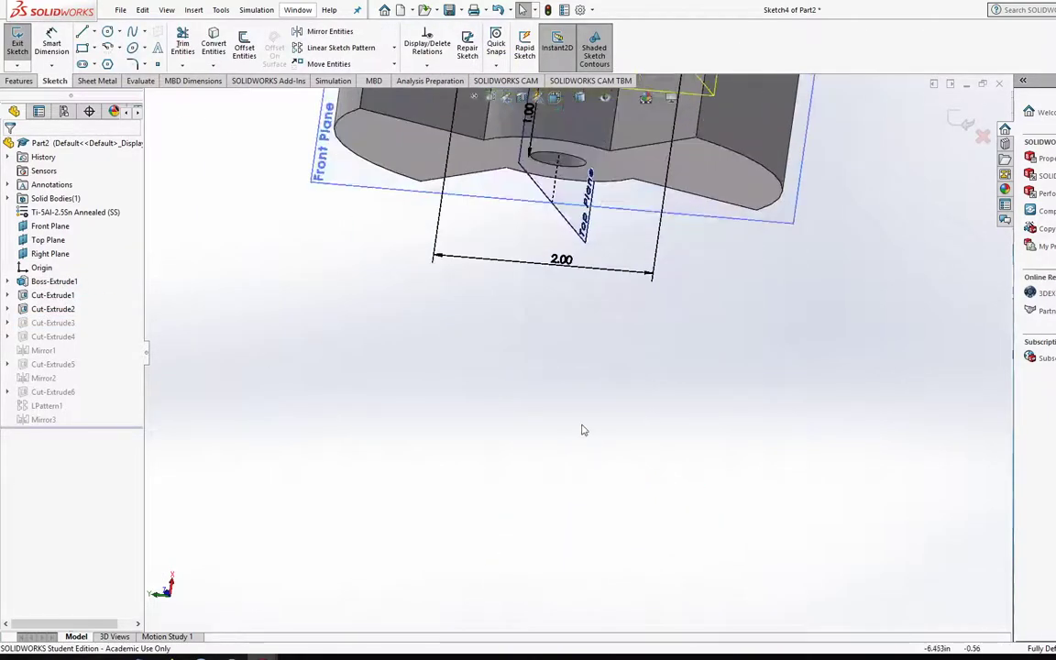
double_click(561, 257)
text(3)
key(Return)
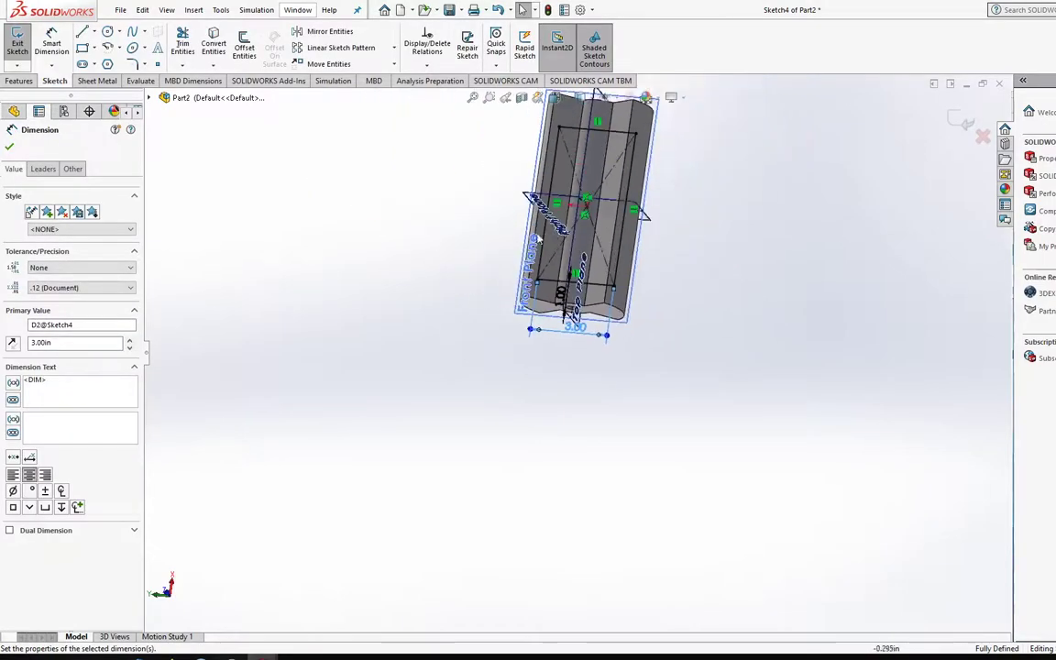
scroll(547, 238, up, 1)
click(15, 39)
Check where the widened window meets the notched edges and re-evaluate the bar's mass properties
scroll(577, 220, down, 5)
middle_drag(577, 220, 570, 351)
scroll(597, 309, down, 8)
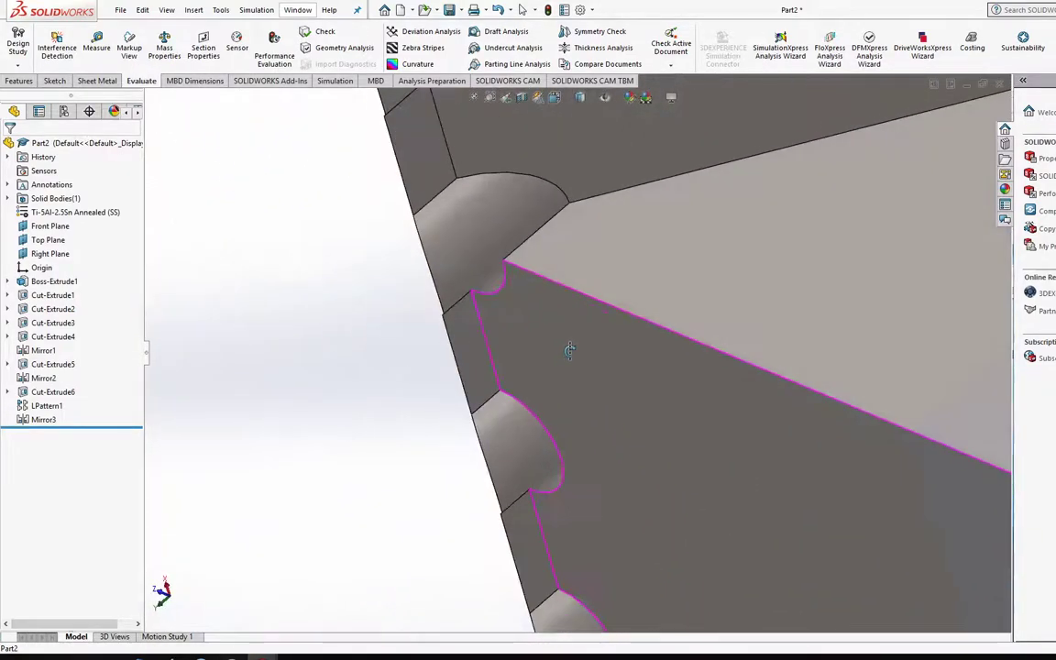
scroll(569, 352, up, 10)
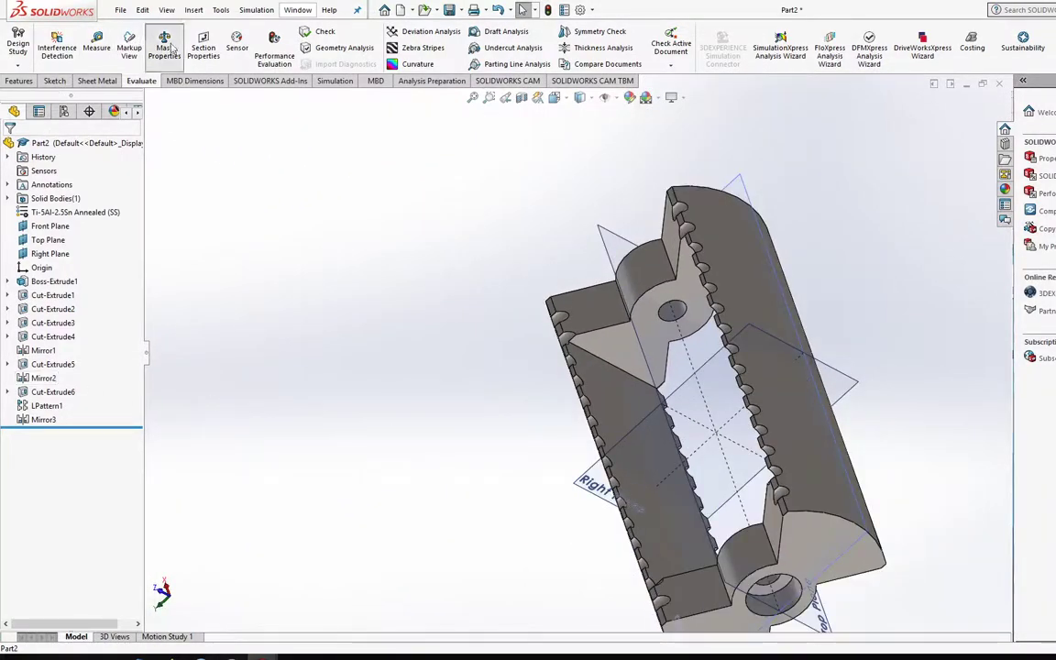
click(165, 48)
click(287, 10)
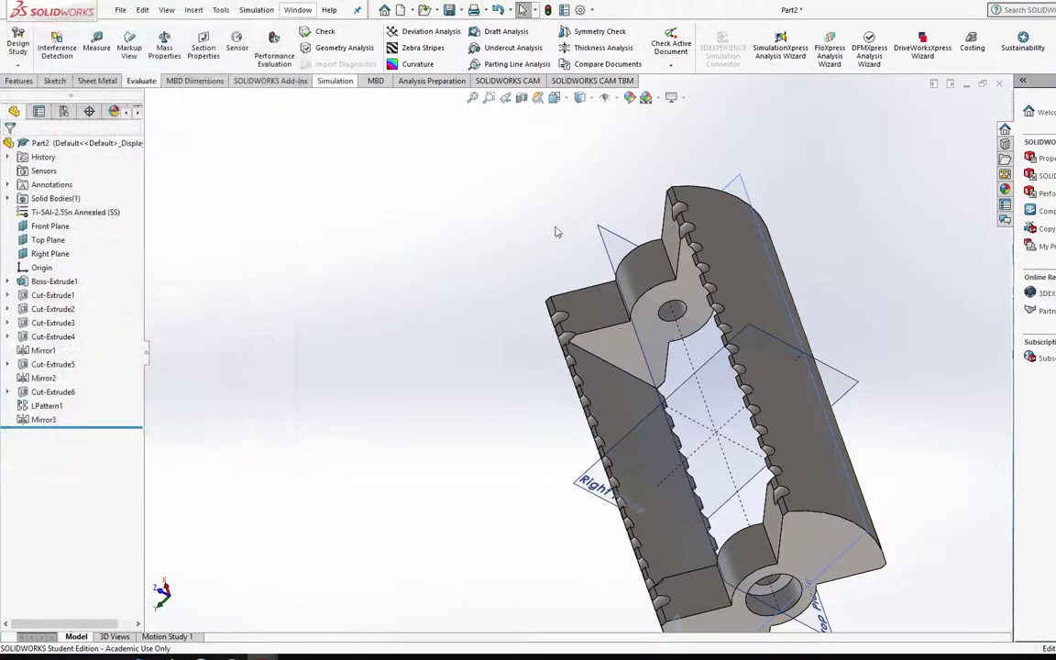
click(165, 48)
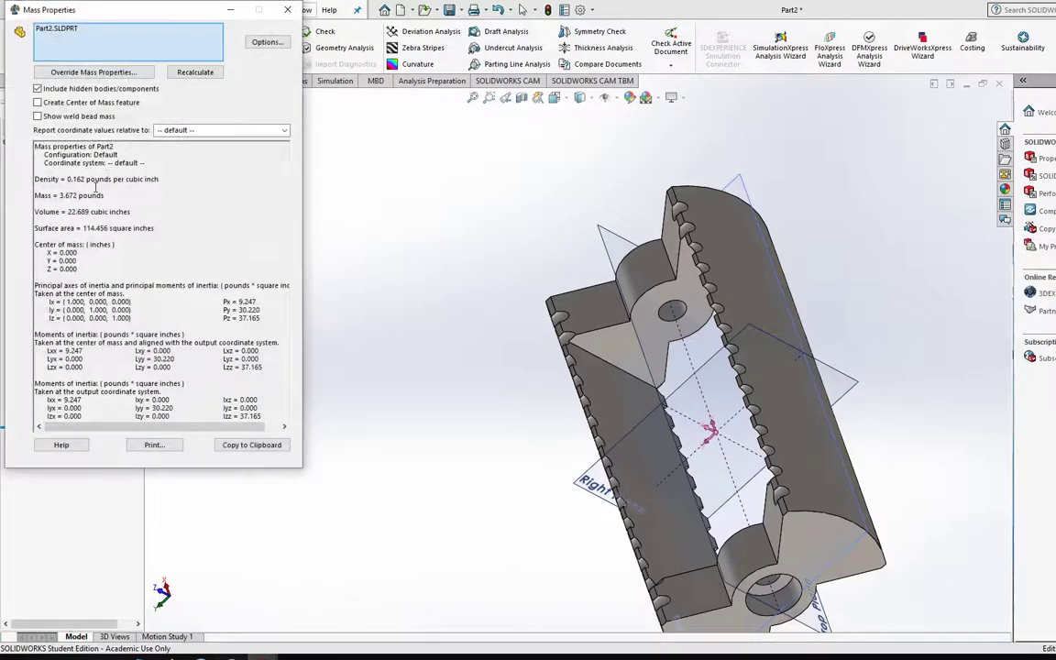
click(287, 11)
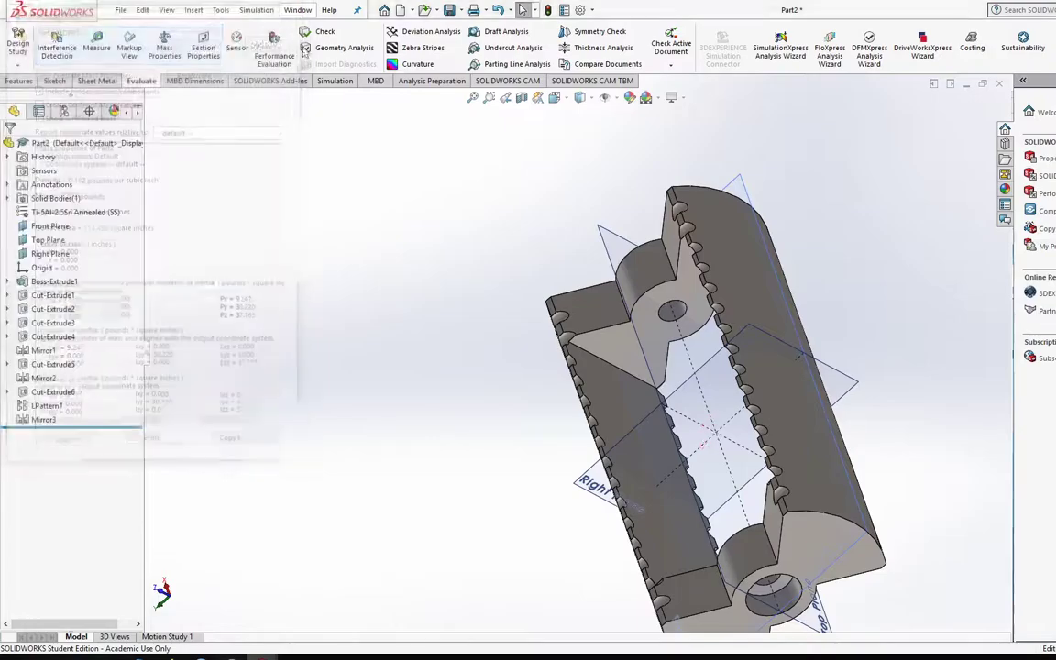
Inspect the window's corners and the thin notched edges near the end of the bar from several angles
scroll(703, 392, down, 3)
middle_drag(704, 392, 679, 360)
scroll(612, 404, up, 5)
scroll(611, 403, down, 5)
middle_drag(612, 403, 508, 452)
middle_drag(503, 475, 516, 396)
scroll(459, 314, down, 5)
middle_drag(459, 314, 472, 385)
scroll(474, 406, up, 4)
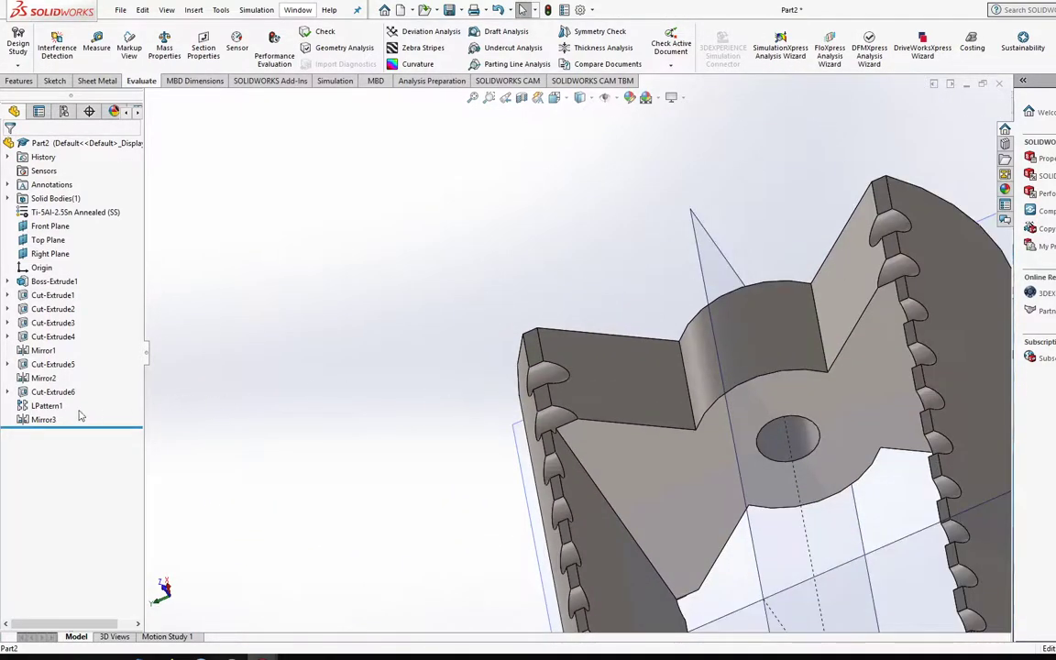
Examine the end notch on the mirrored edge, checking how it cuts into the thin edge and the wedge face
scroll(529, 327, down, 4)
click(588, 362)
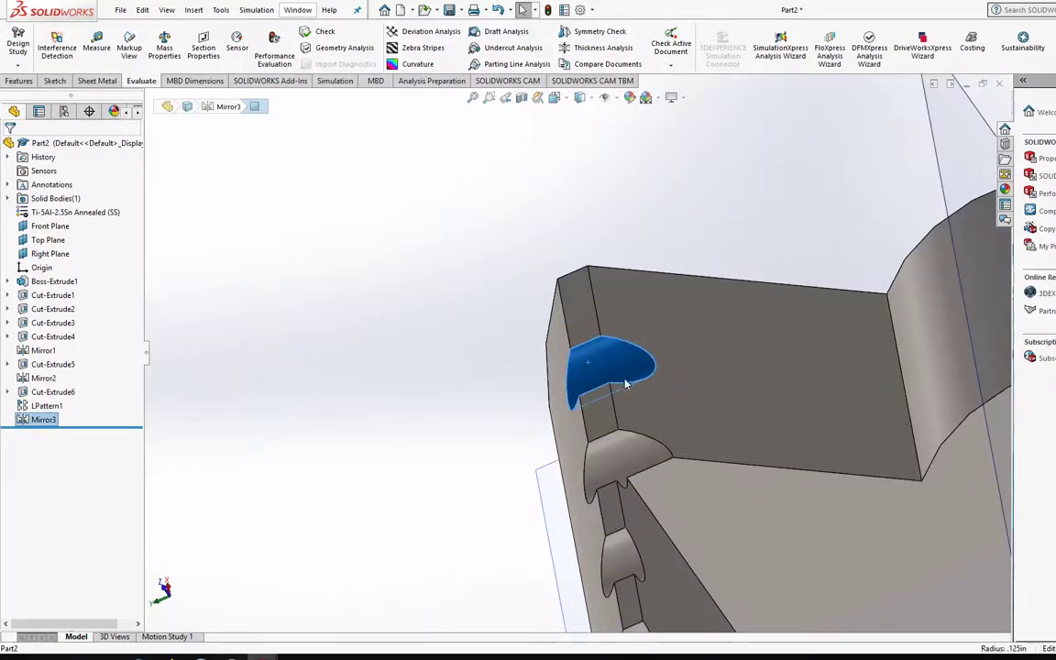
middle_drag(625, 382, 626, 368)
scroll(625, 370, down, 5)
scroll(552, 377, down, 3)
middle_drag(551, 377, 551, 267)
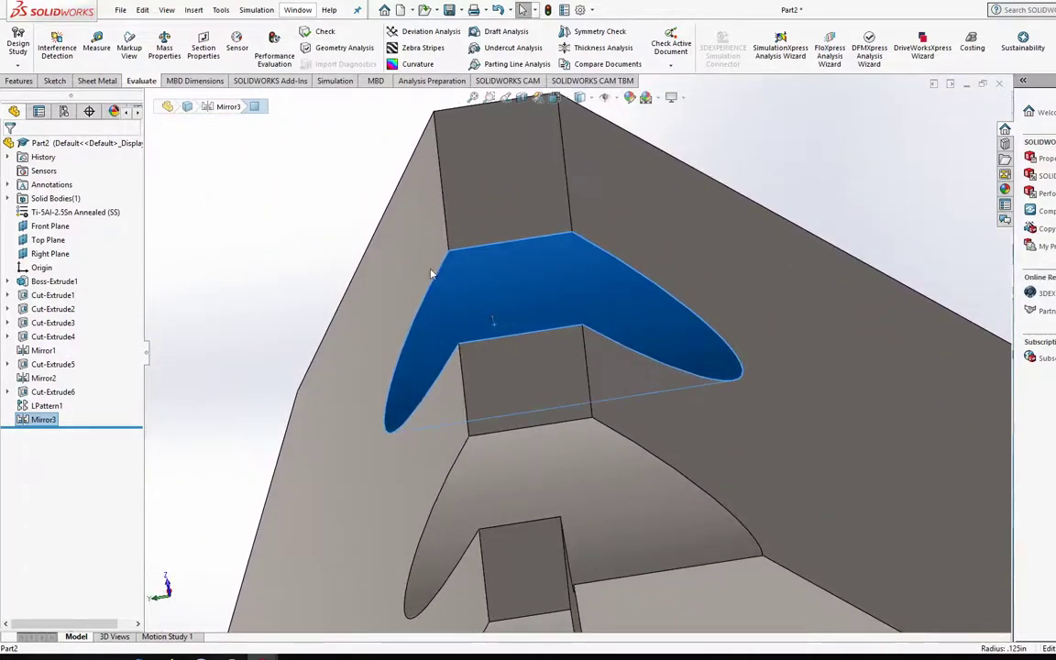
middle_drag(732, 365, 642, 340)
scroll(620, 444, up, 13)
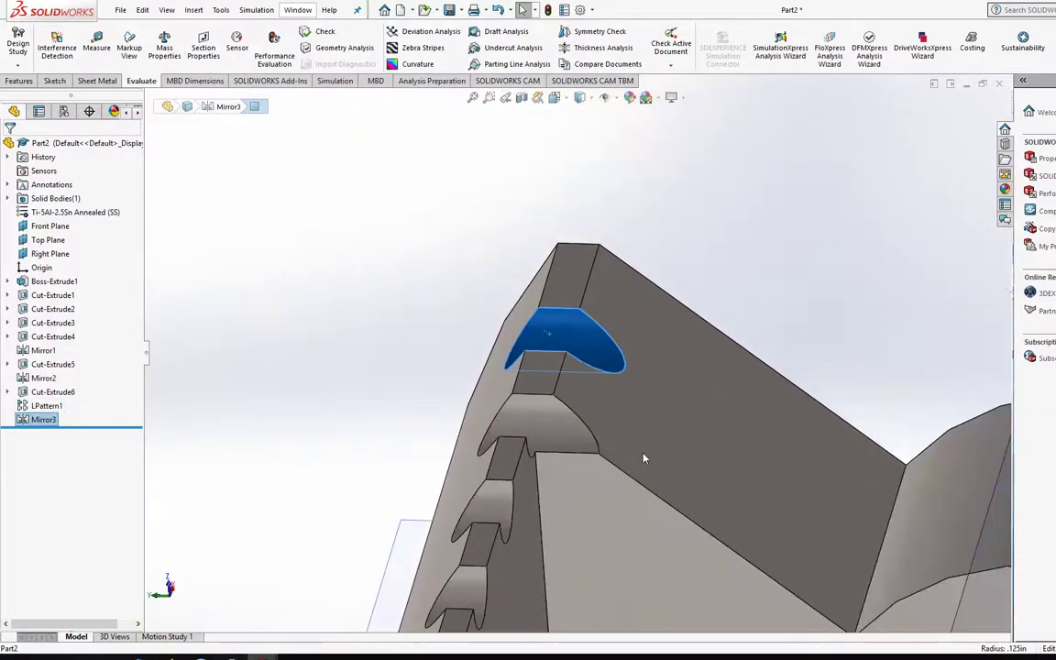
scroll(618, 424, down, 3)
scroll(578, 394, up, 6)
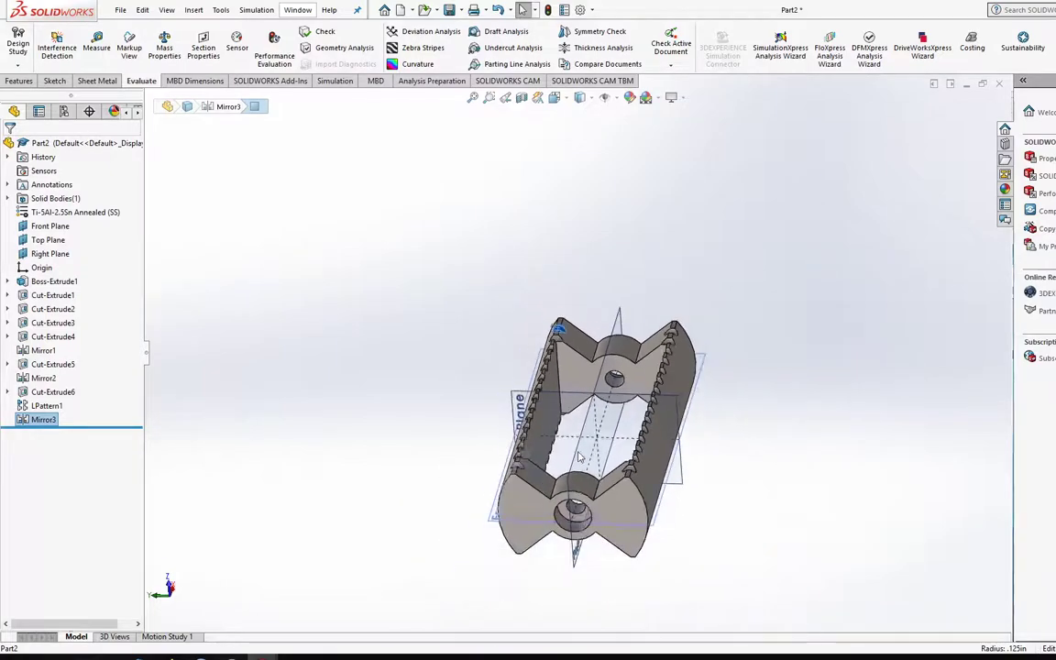
Review the notch rows along both long edges and where they run past the end webs
scroll(581, 456, down, 5)
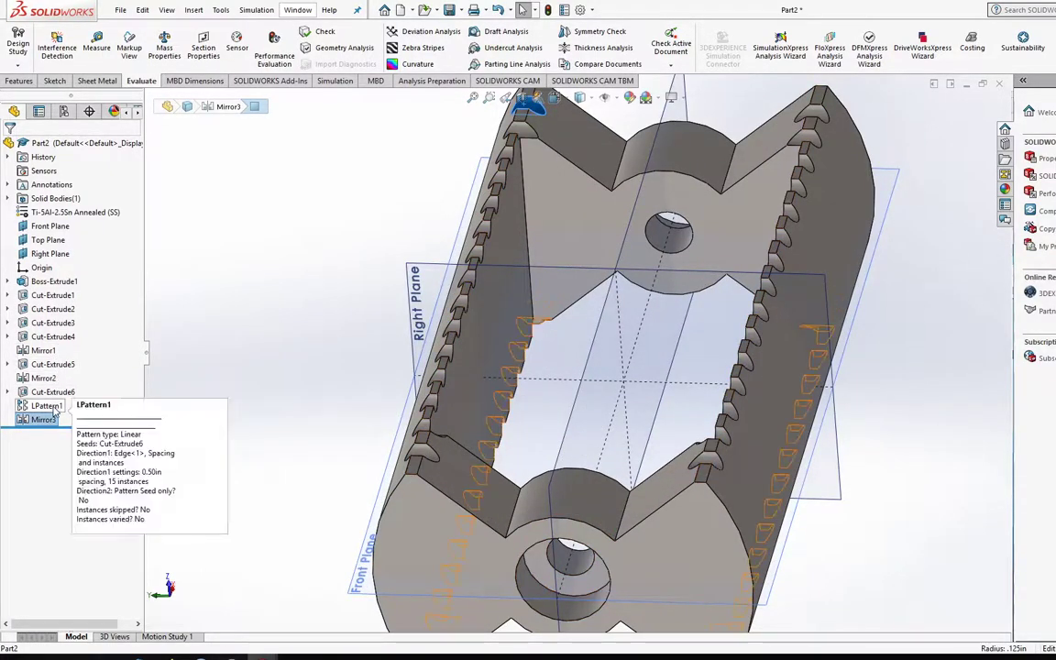
scroll(404, 346, up, 5)
scroll(479, 416, down, 10)
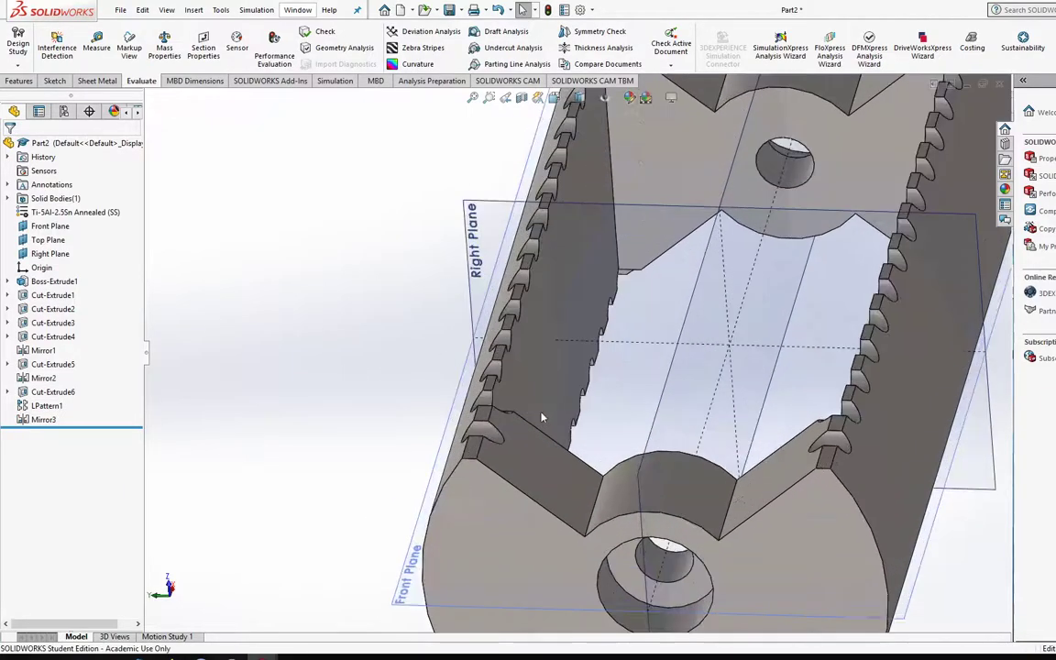
middle_drag(512, 519, 408, 409)
scroll(499, 470, up, 4)
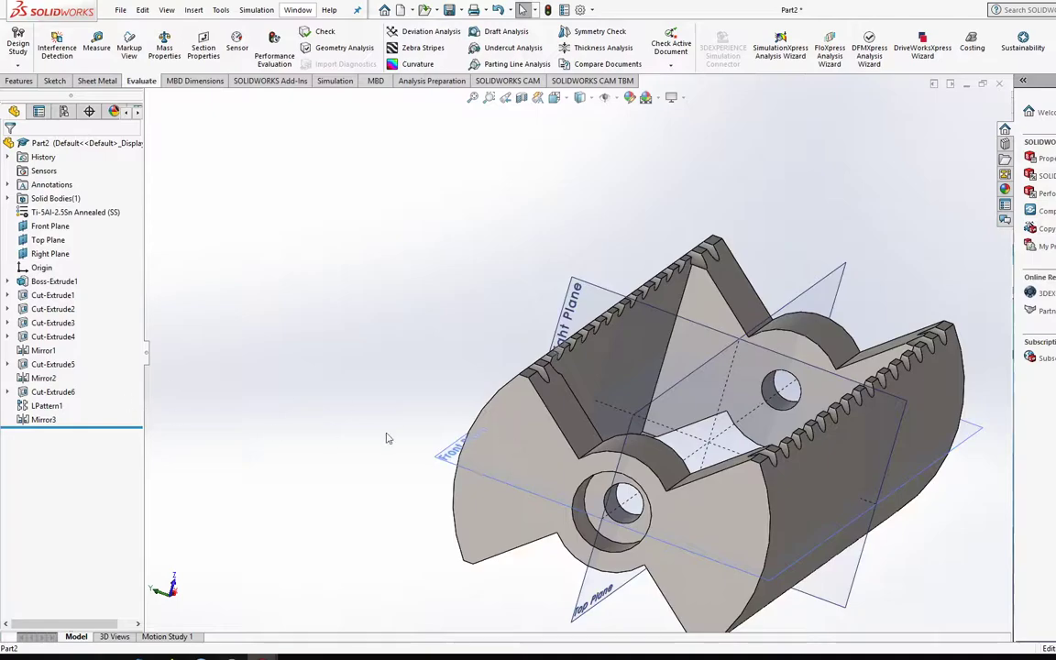
scroll(541, 371, down, 8)
Trace the end notch through its mirror and linear pattern to the source cut, and check that cut's sketch
click(548, 372)
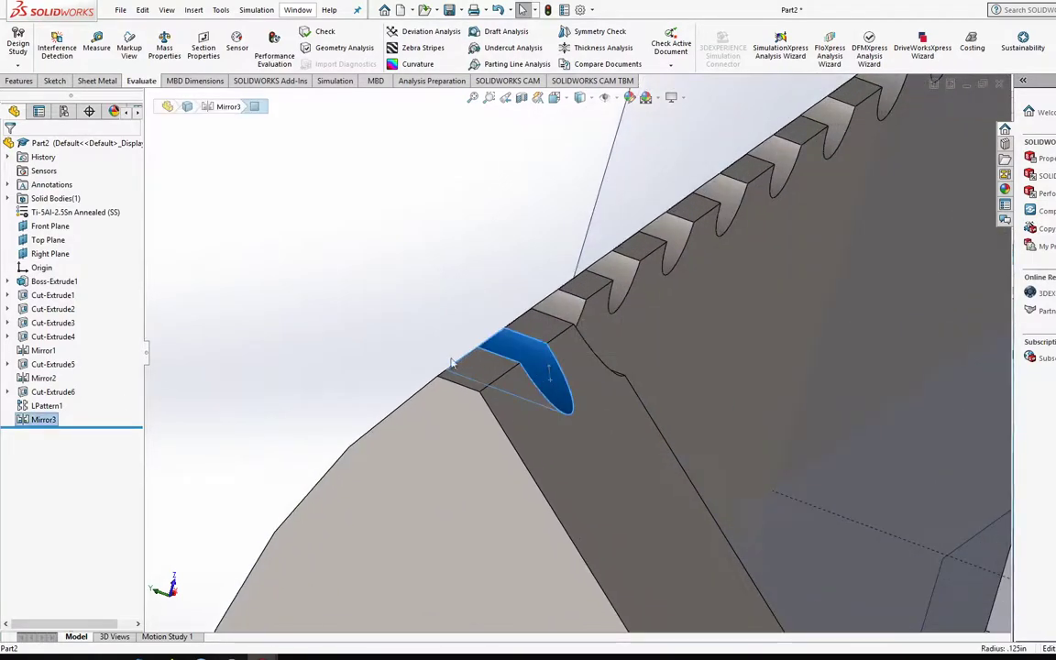
click(48, 407)
click(46, 392)
scroll(573, 280, up, 6)
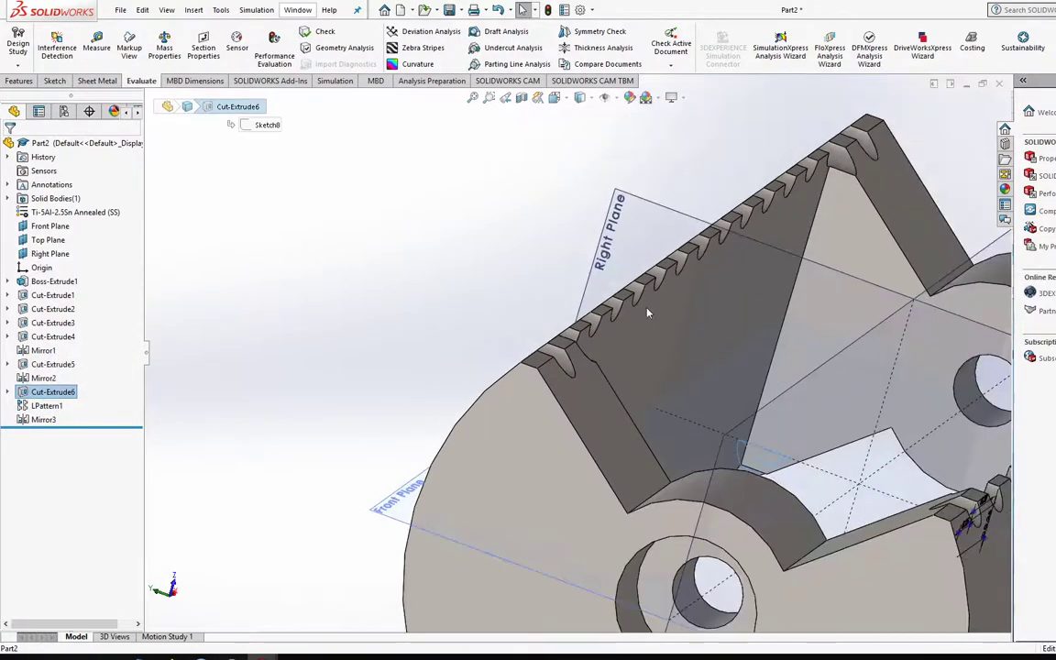
scroll(633, 394, down, 4)
right_click(48, 397)
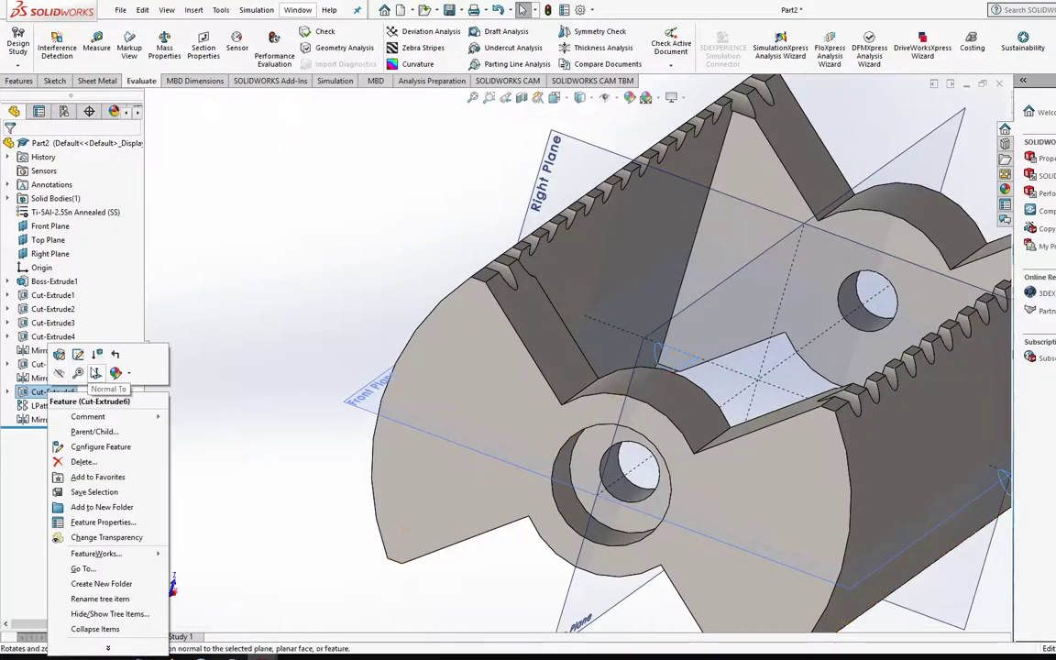
click(78, 355)
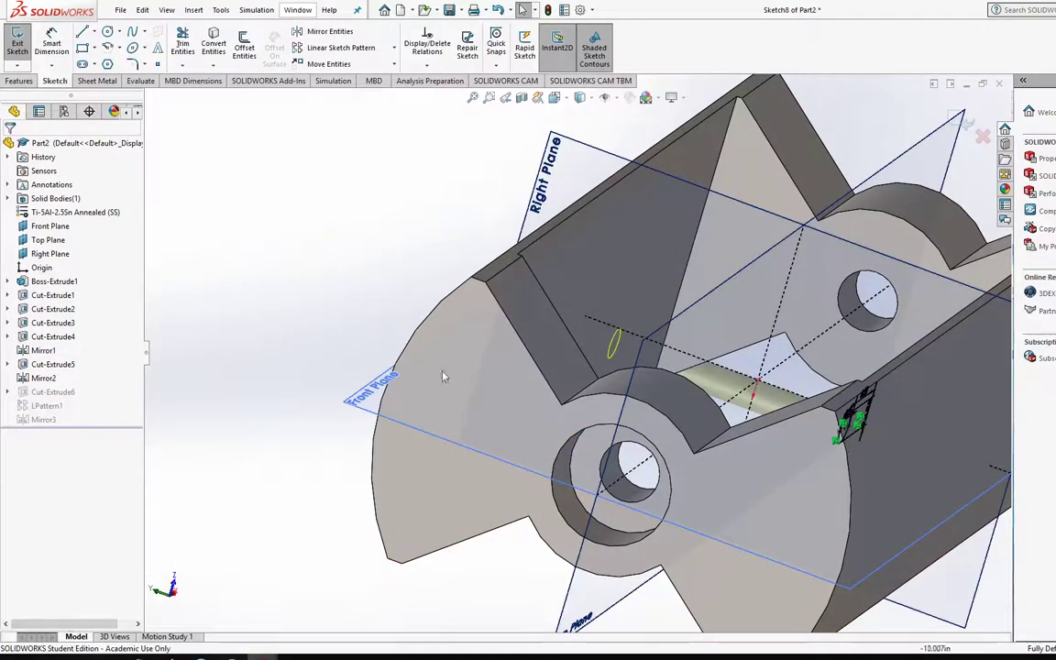
click(18, 43)
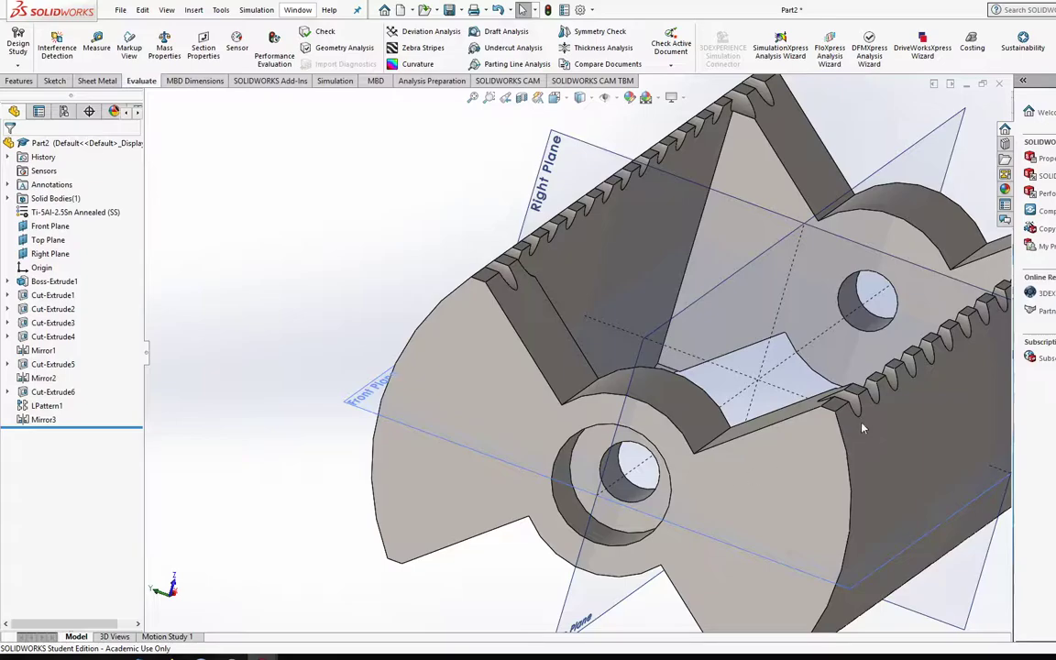
Try changing the source notch cut's Direction 1 end condition to Offset From Surface
click(42, 394)
click(48, 328)
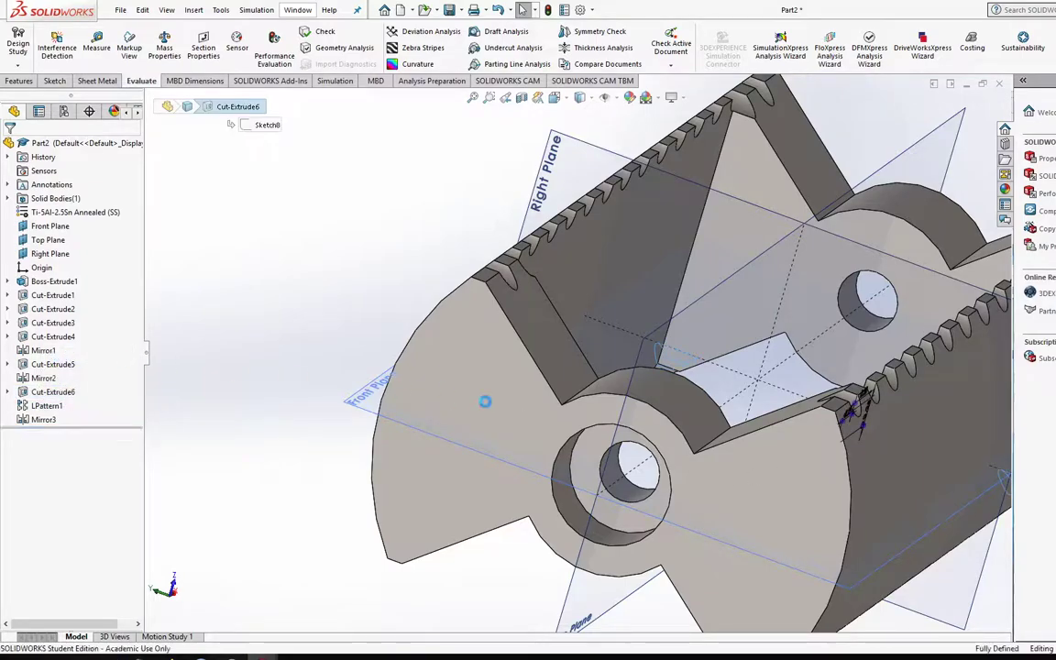
click(97, 223)
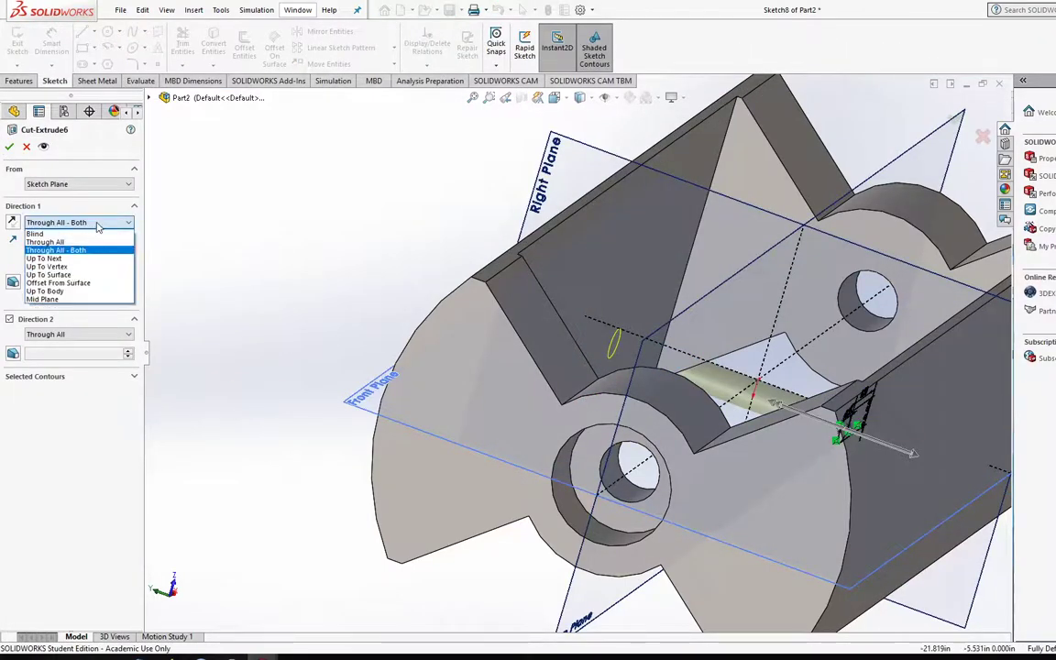
click(58, 283)
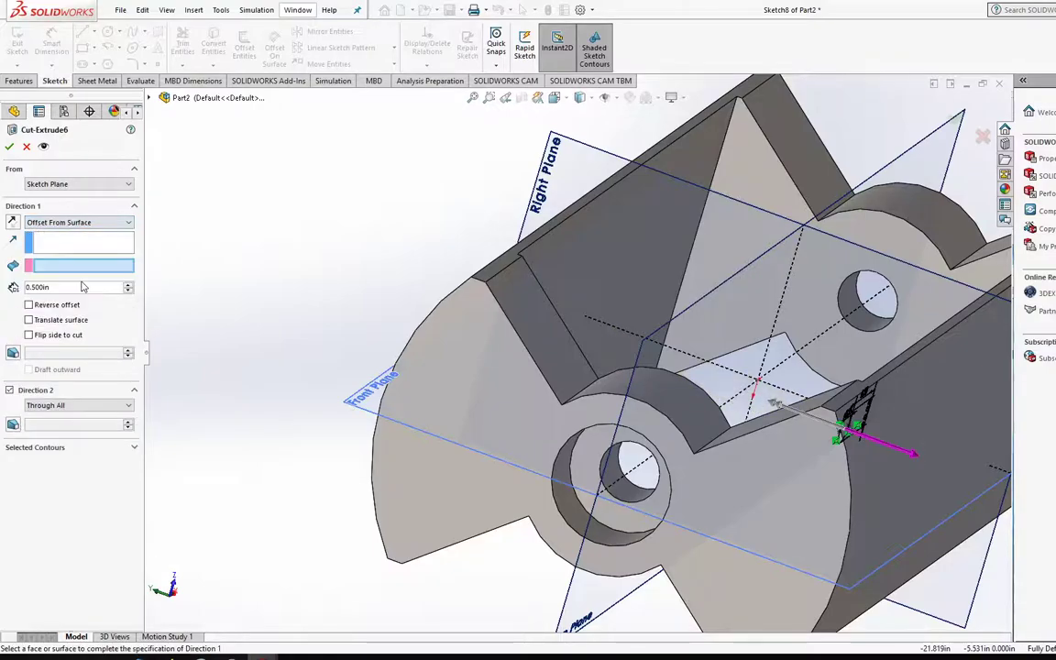
scroll(789, 420, up, 3)
scroll(674, 358, down, 10)
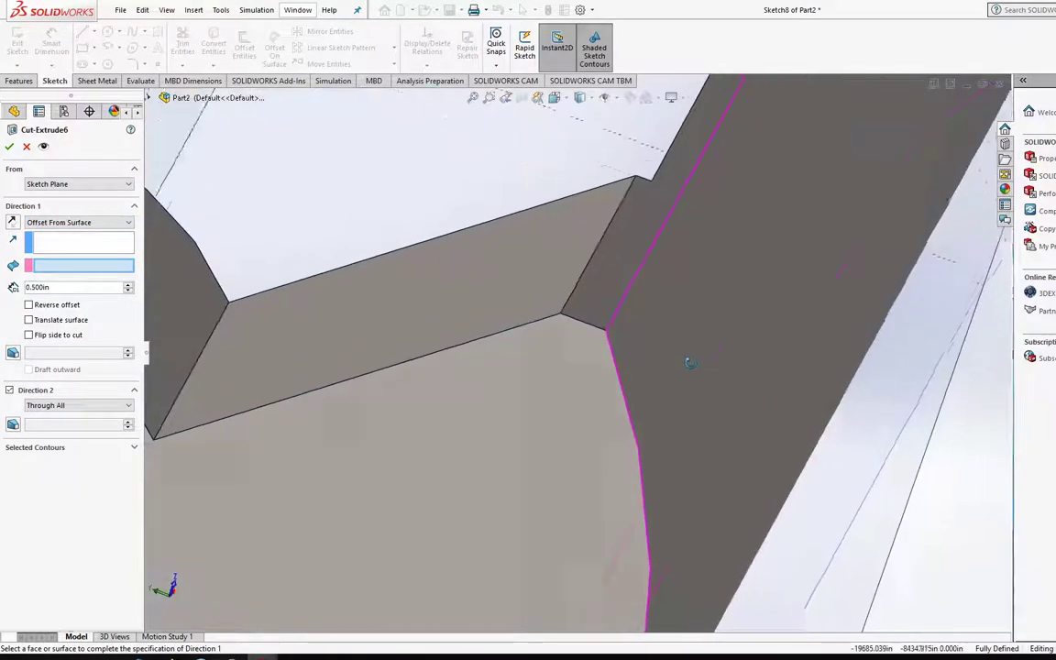
scroll(669, 362, up, 5)
middle_drag(669, 362, 550, 209)
scroll(550, 210, down, 6)
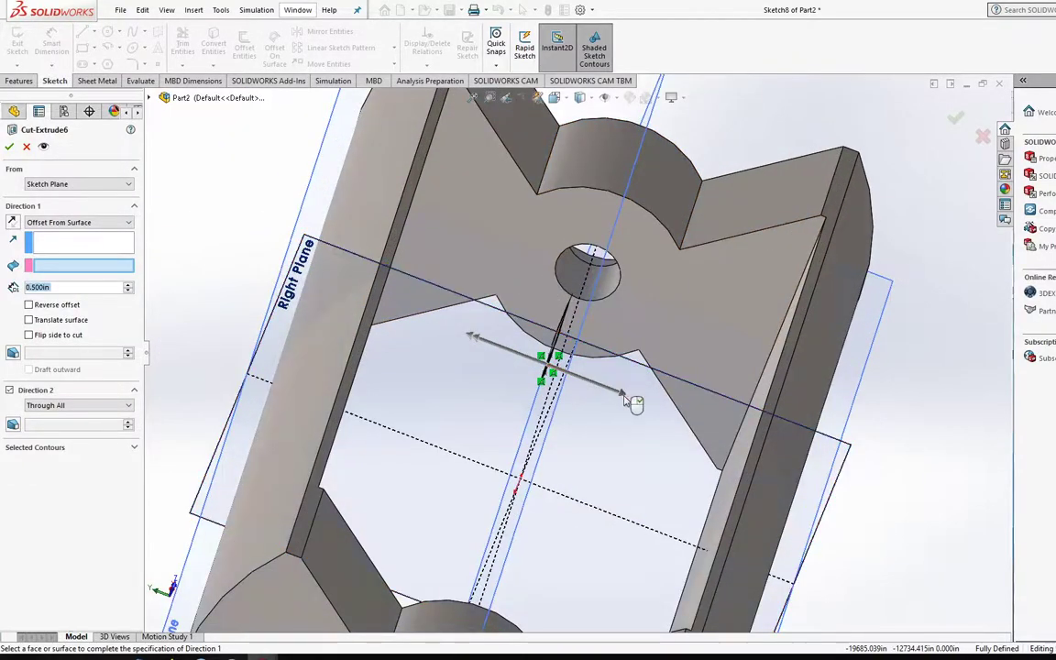
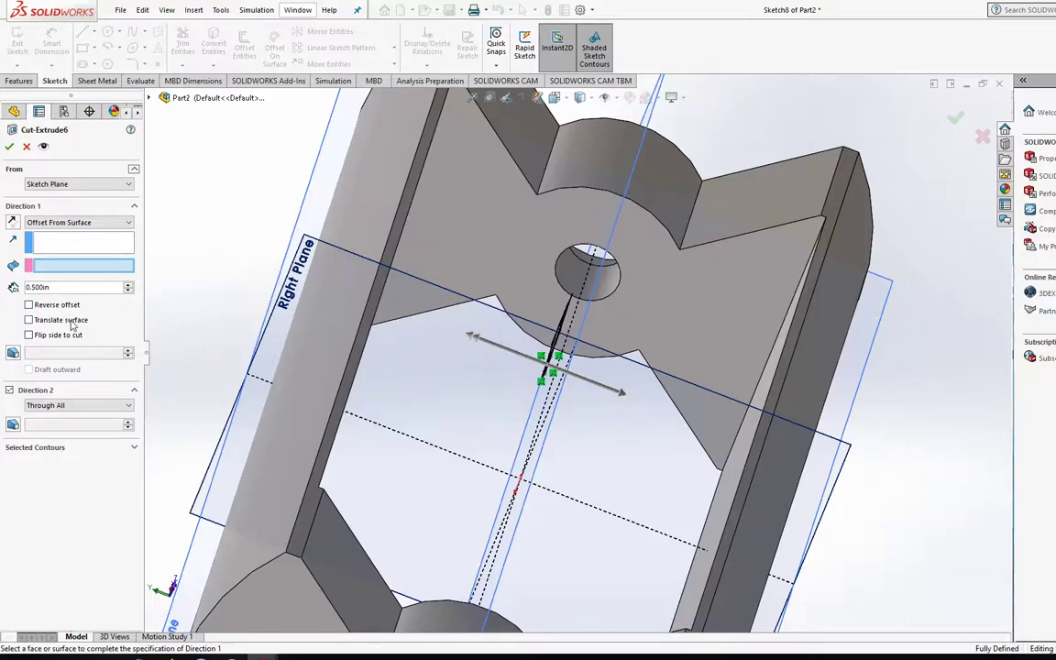
click(68, 223)
click(68, 227)
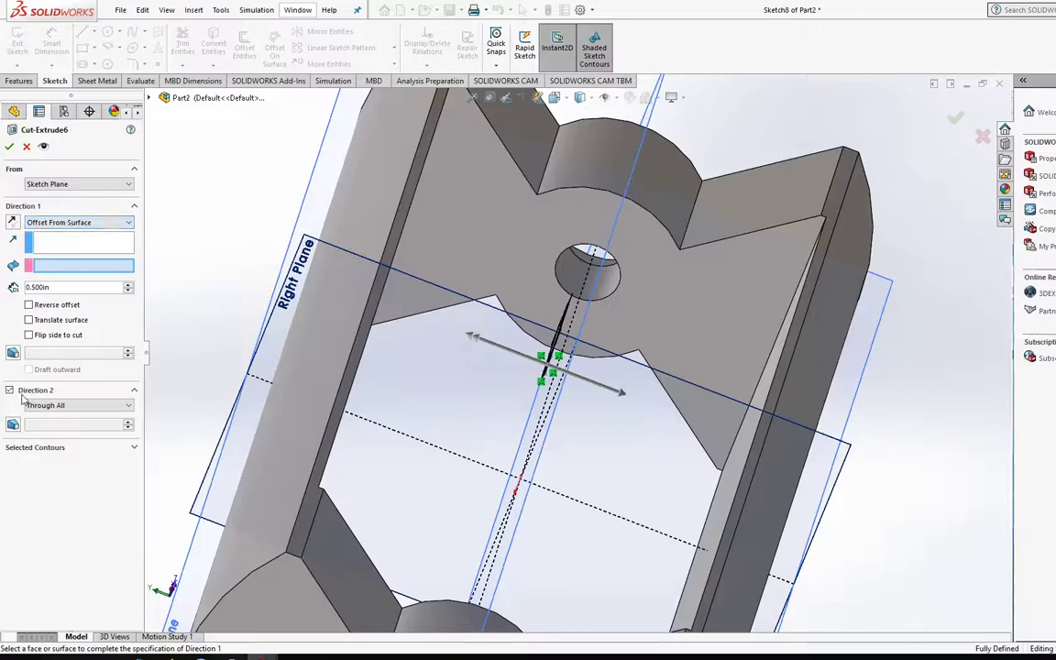
click(57, 406)
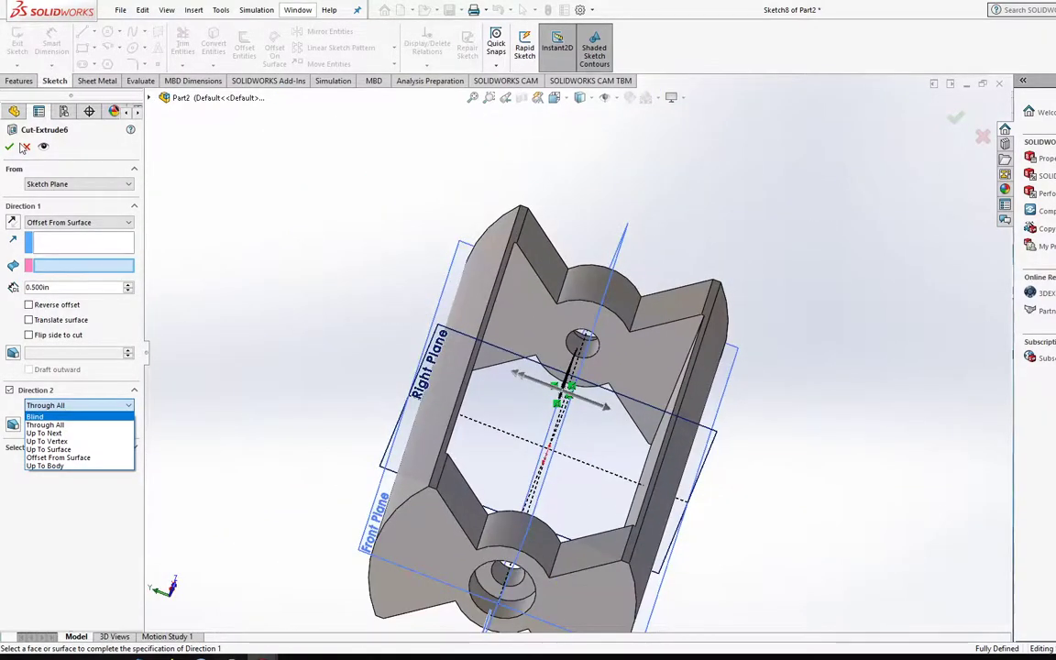
click(25, 147)
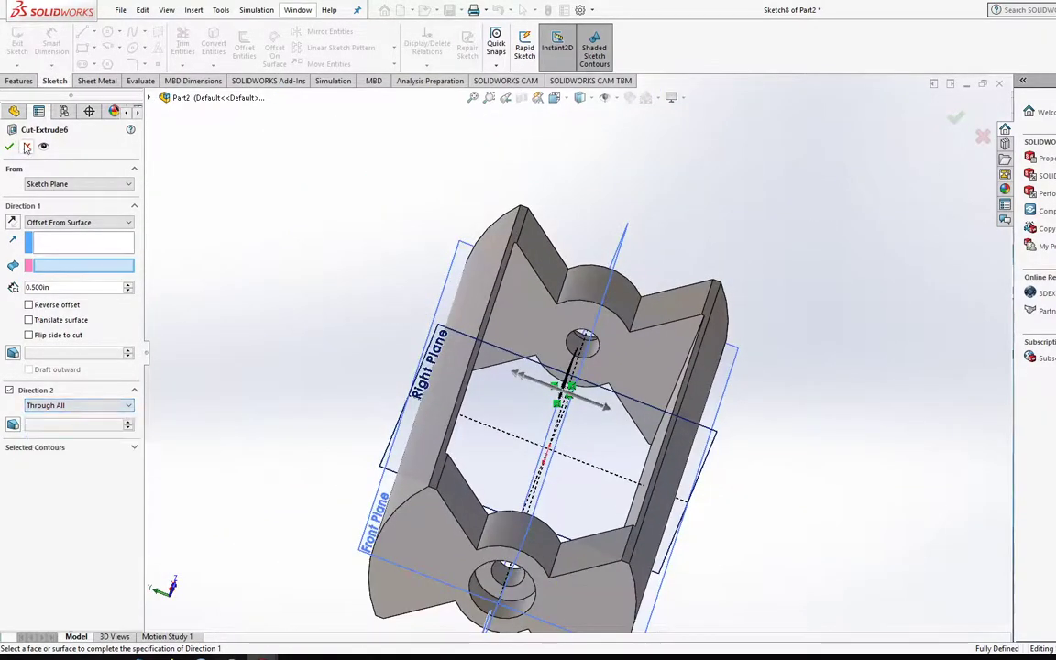
Try Through All as the notch cut's Direction 1 end condition and check its preview across the end web
middle_drag(403, 300, 597, 381)
scroll(587, 374, up, 2)
scroll(396, 326, down, 5)
middle_drag(396, 328, 413, 220)
scroll(413, 220, up, 4)
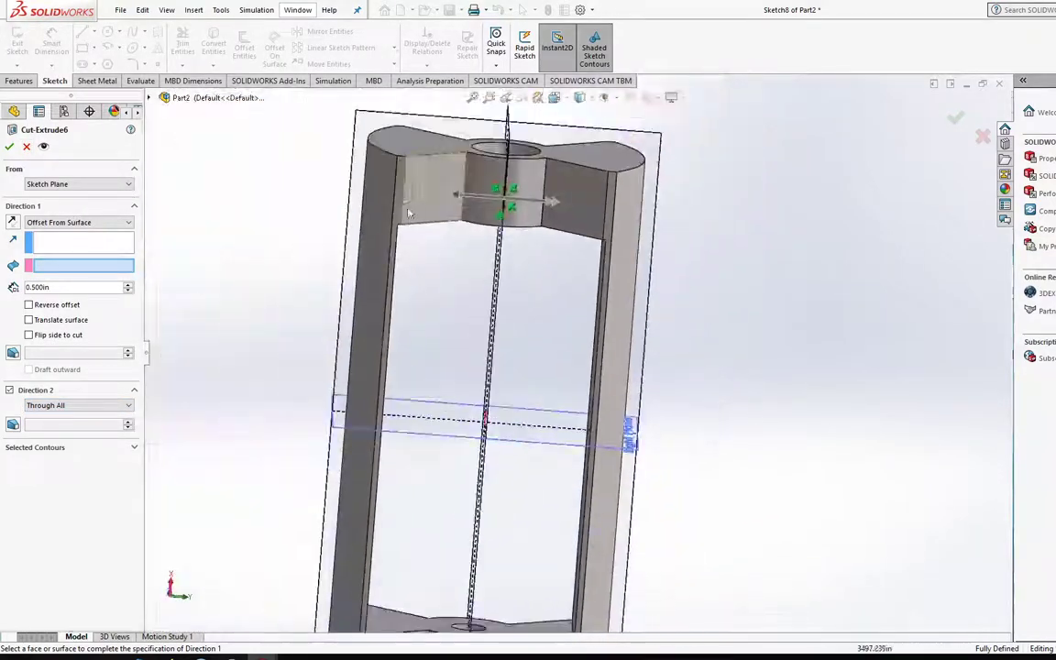
scroll(412, 218, up, 1)
scroll(550, 289, down, 5)
middle_drag(571, 247, 595, 236)
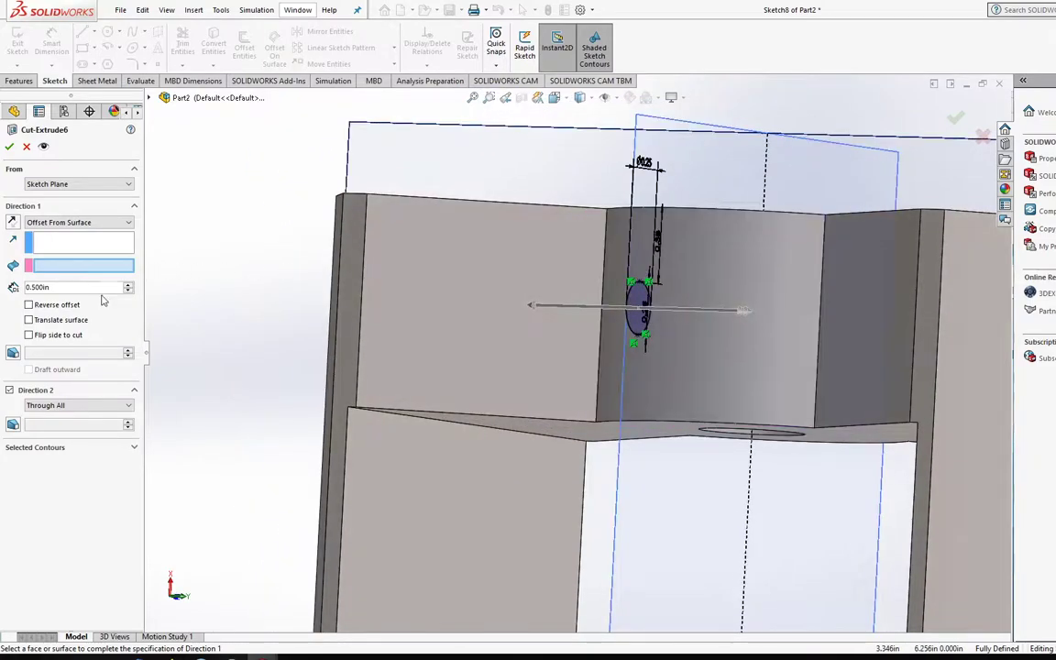
click(83, 223)
scroll(87, 237, up, 2)
click(59, 235)
middle_drag(369, 281, 390, 350)
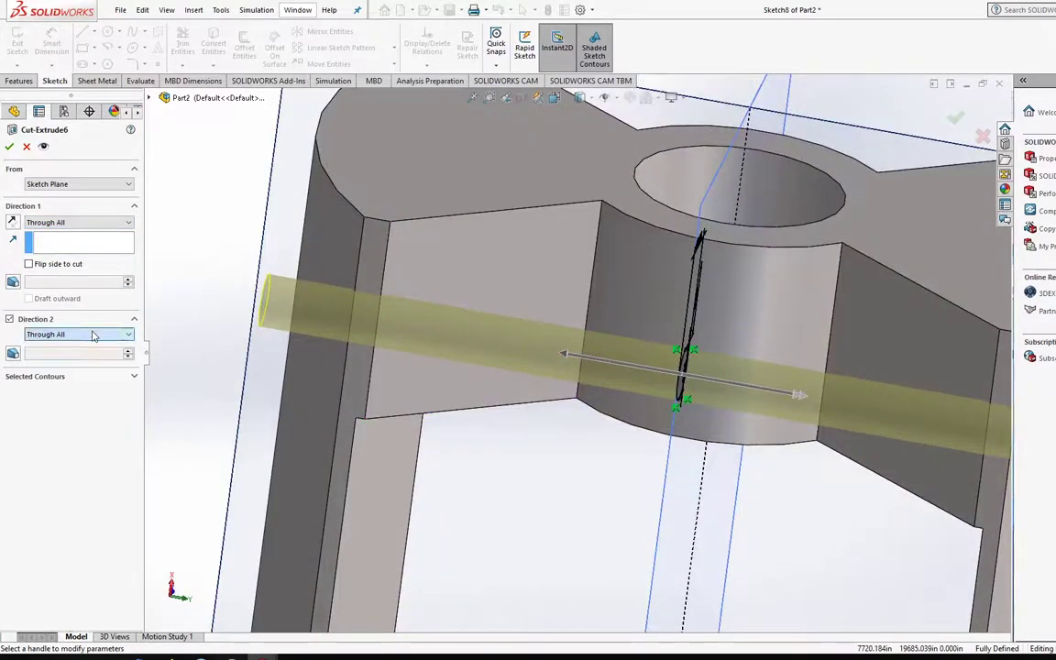
scroll(504, 367, up, 2)
scroll(550, 358, down, 4)
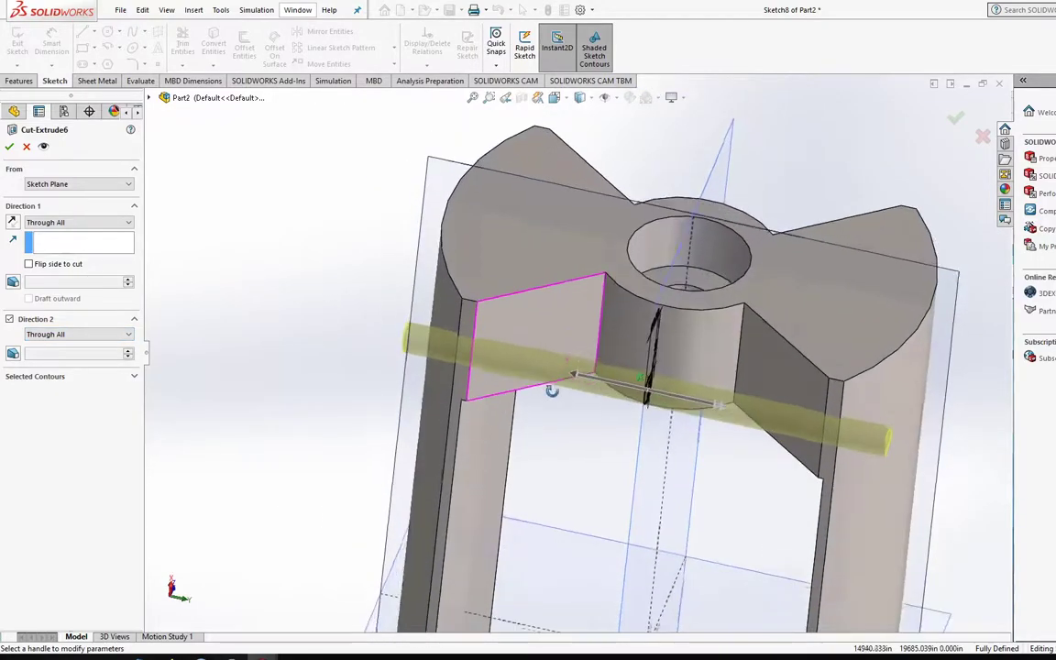
Try ending the notch cut 0.5 in from the wedge face with Offset From Surface, and discard the feature edit
click(88, 222)
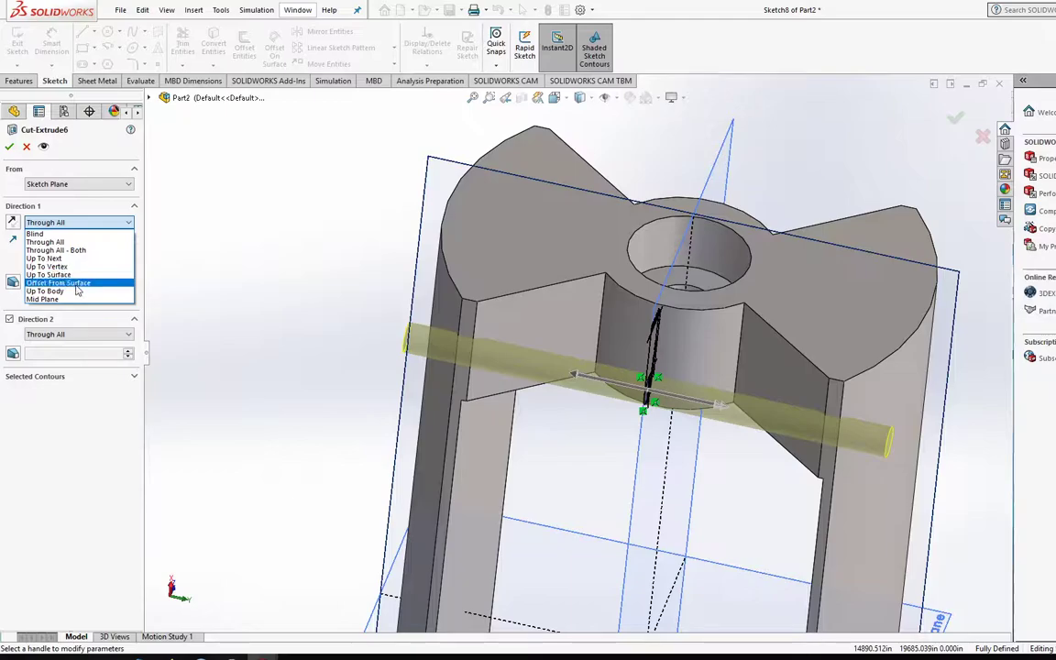
click(74, 283)
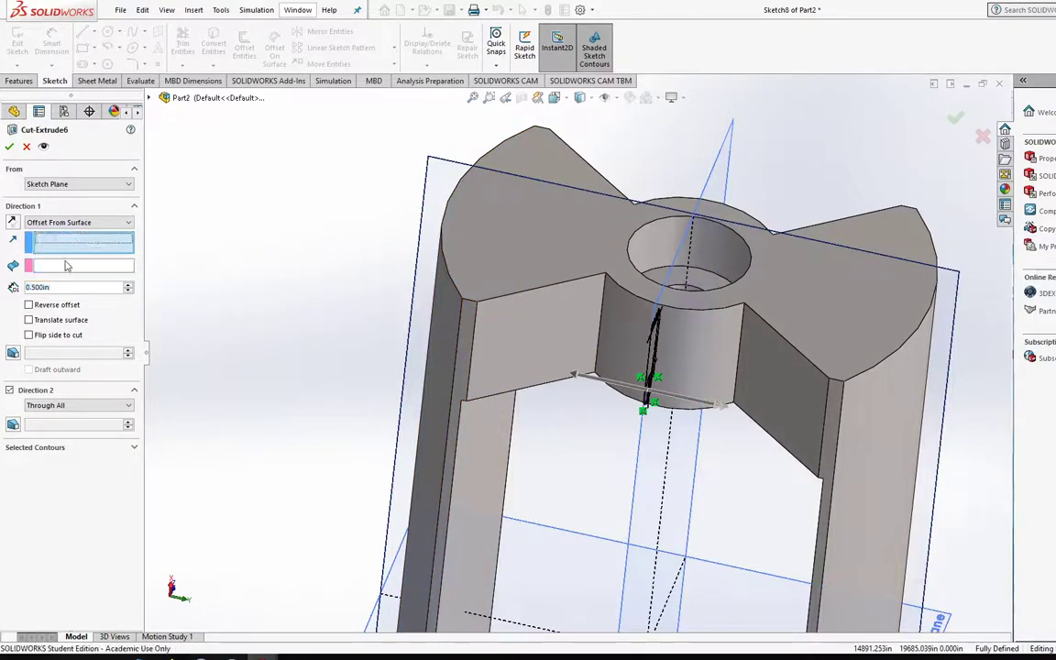
click(493, 358)
middle_drag(493, 358, 566, 550)
middle_drag(576, 439, 683, 394)
middle_drag(607, 448, 527, 437)
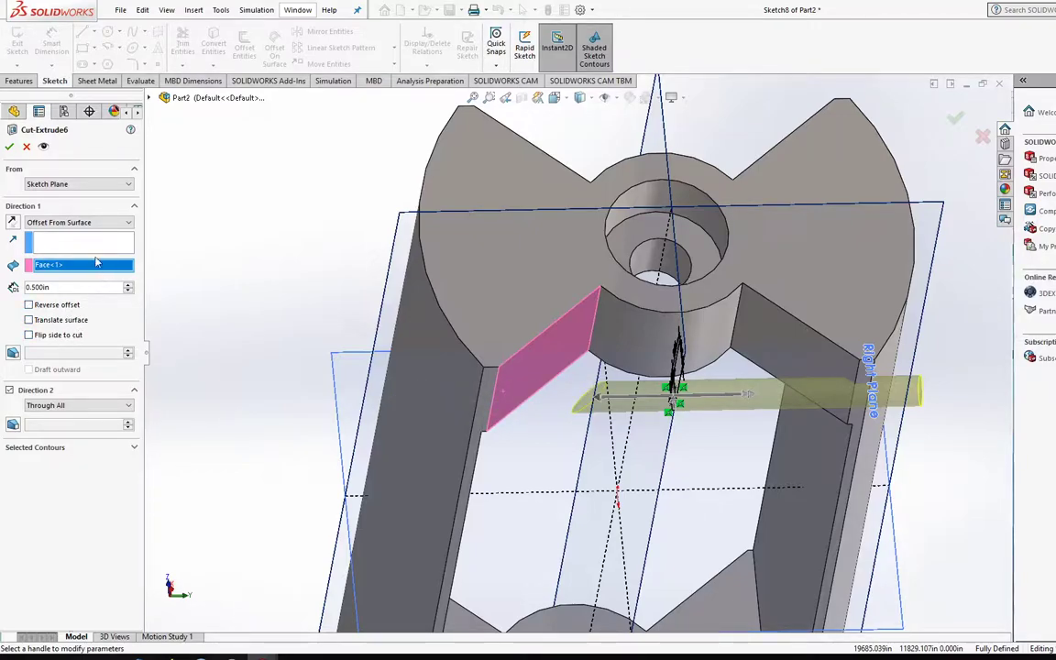
click(104, 223)
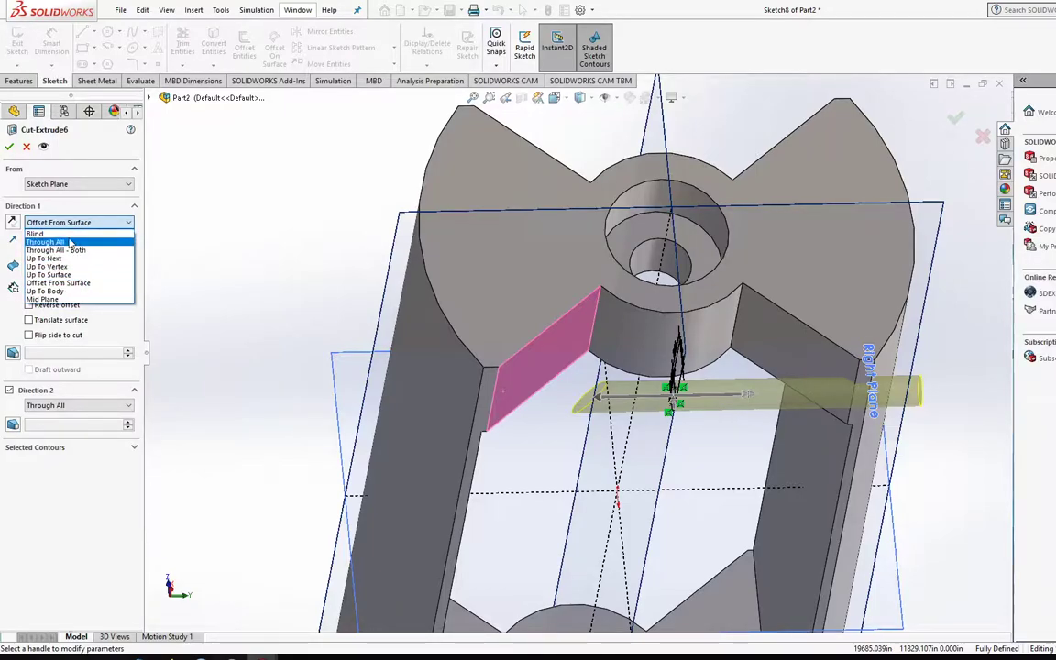
click(29, 149)
click(28, 148)
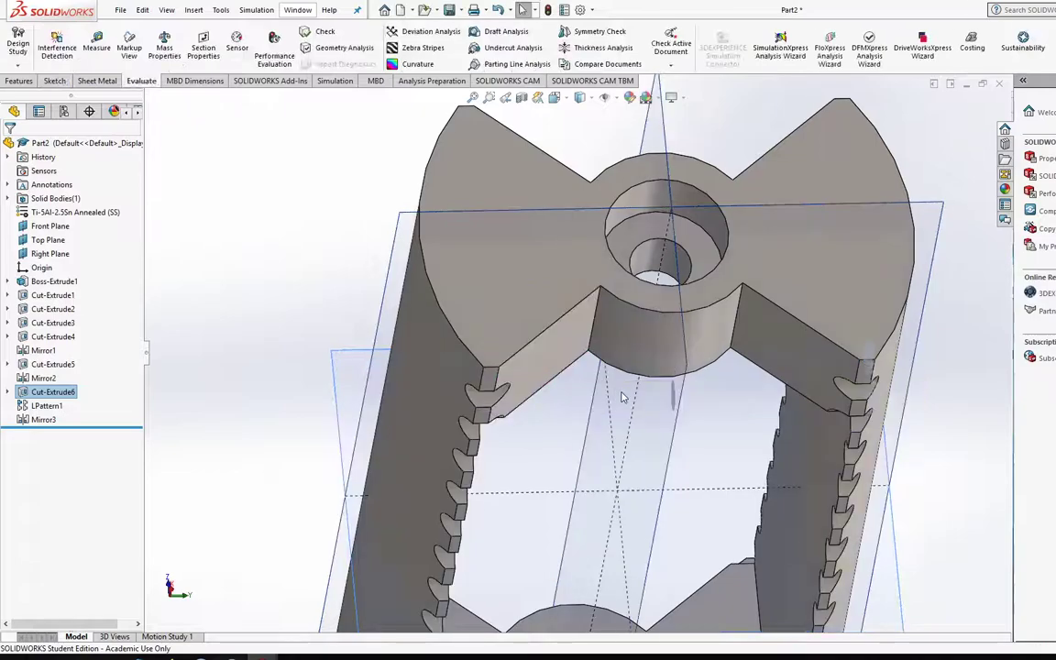
Sketch a circle of 0.125 in radius on the Top Plane, centred on the end notch at the bar's edge
scroll(581, 470, down, 5)
middle_drag(470, 389, 476, 318)
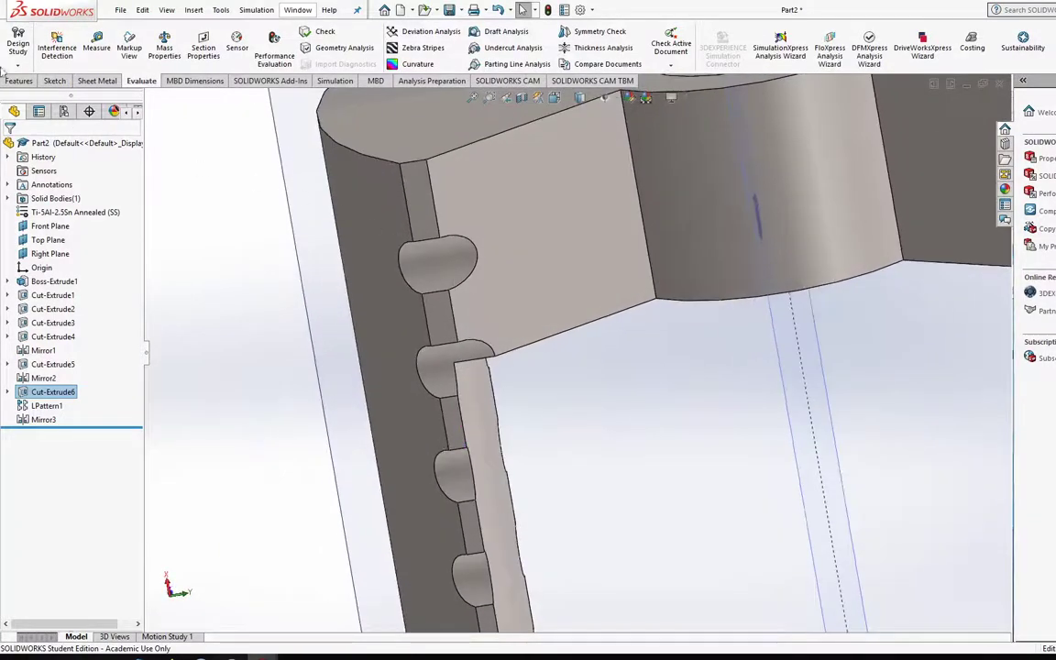
click(52, 80)
click(20, 41)
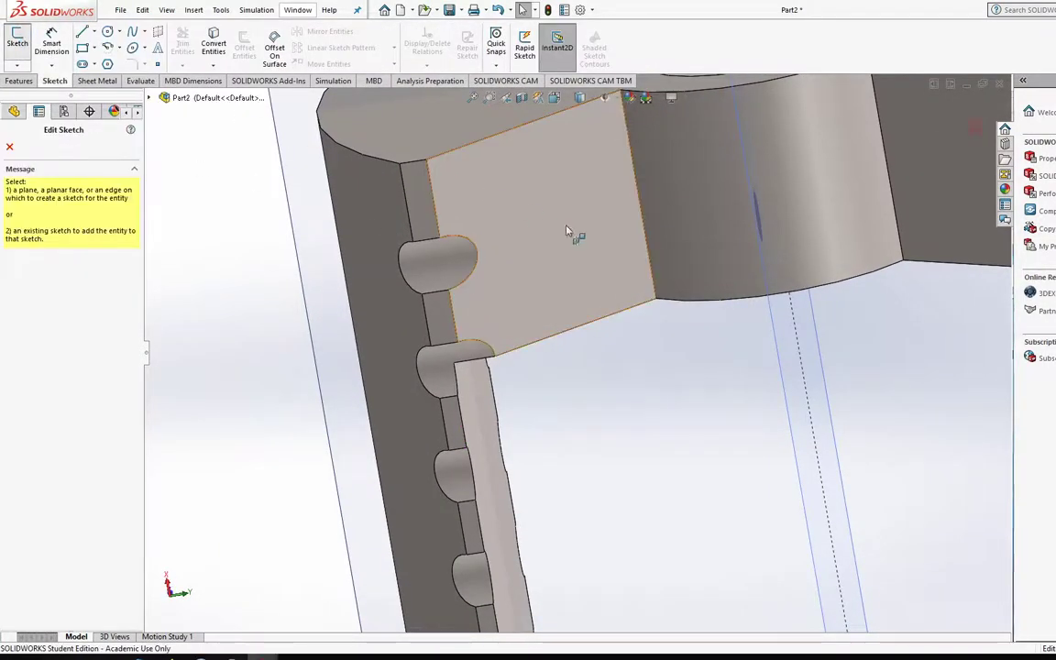
scroll(550, 224, up, 5)
middle_drag(557, 266, 623, 278)
click(623, 278)
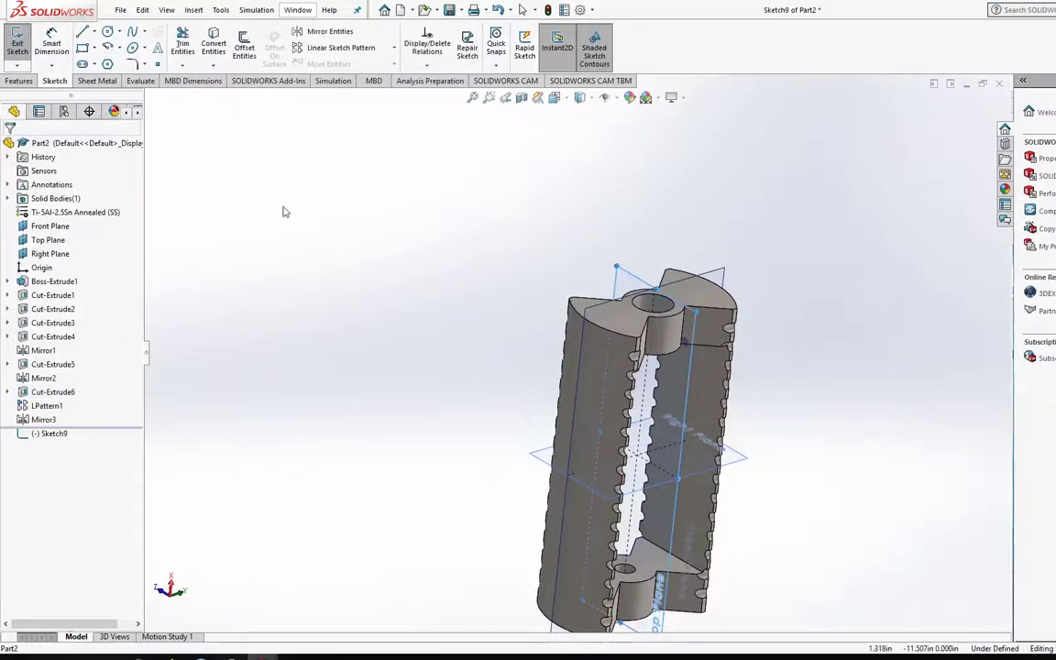
click(107, 32)
middle_drag(476, 217, 287, 260)
key(ctrl+8)
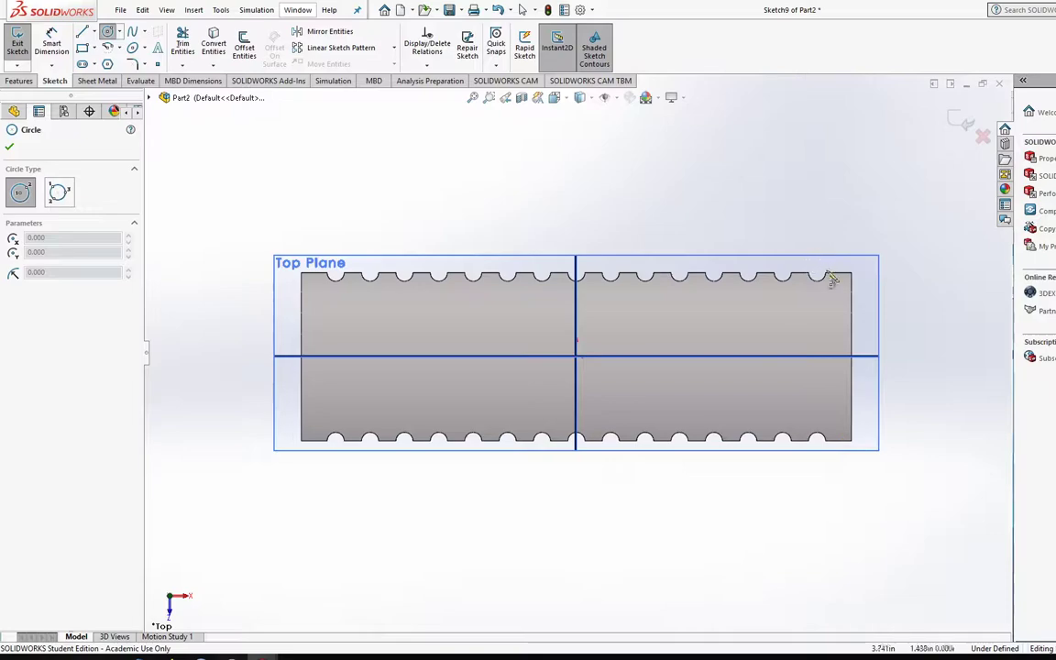
scroll(828, 273, down, 5)
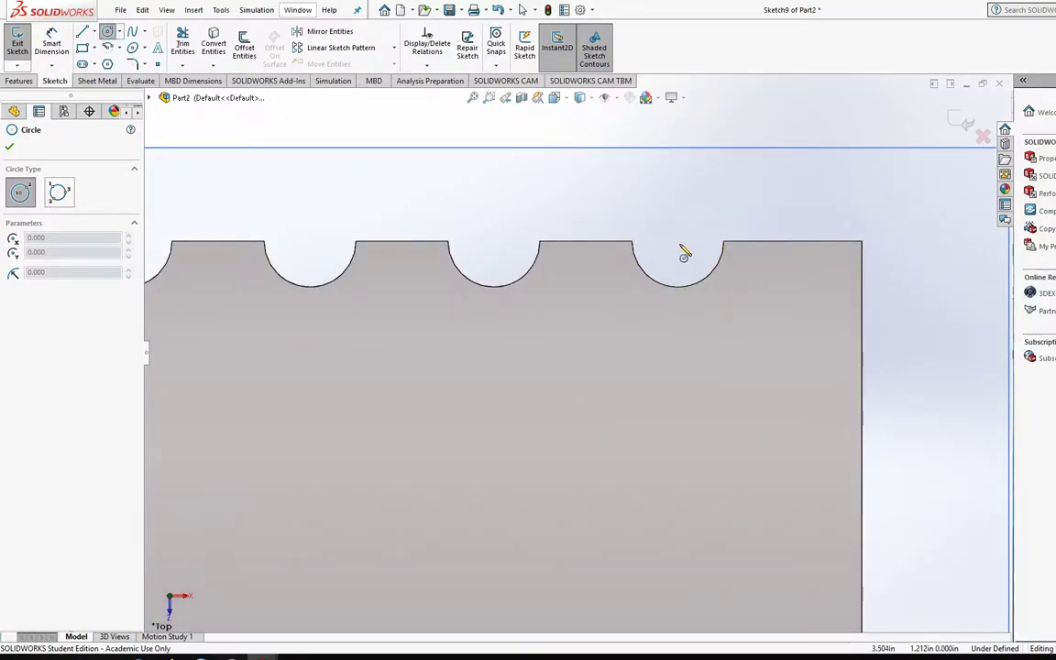
click(678, 241)
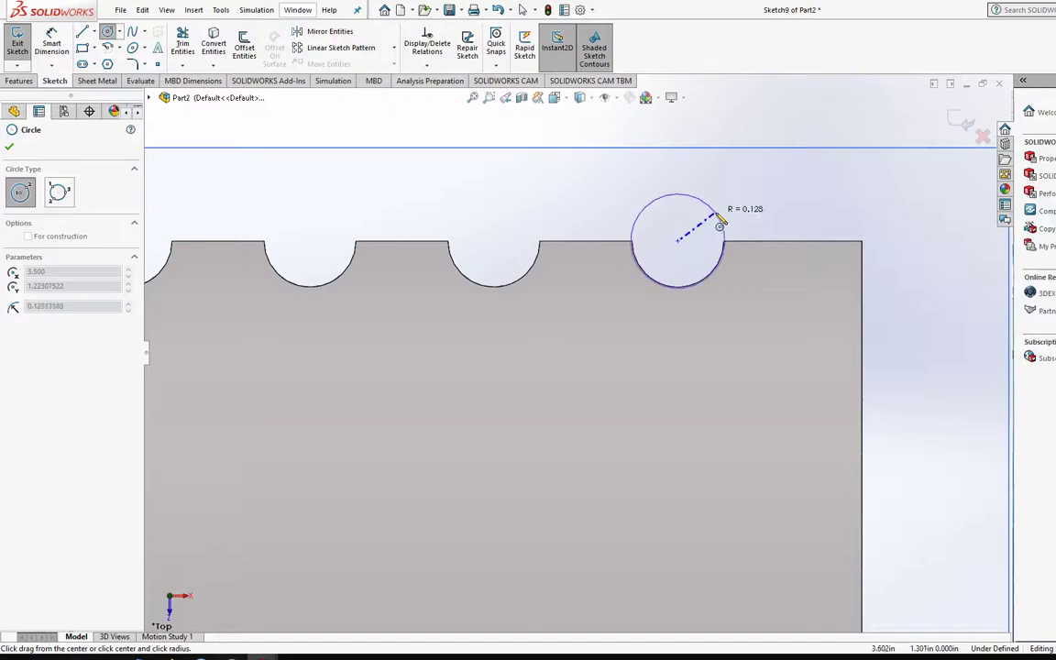
click(724, 275)
scroll(633, 312, up, 3)
scroll(603, 334, down, 2)
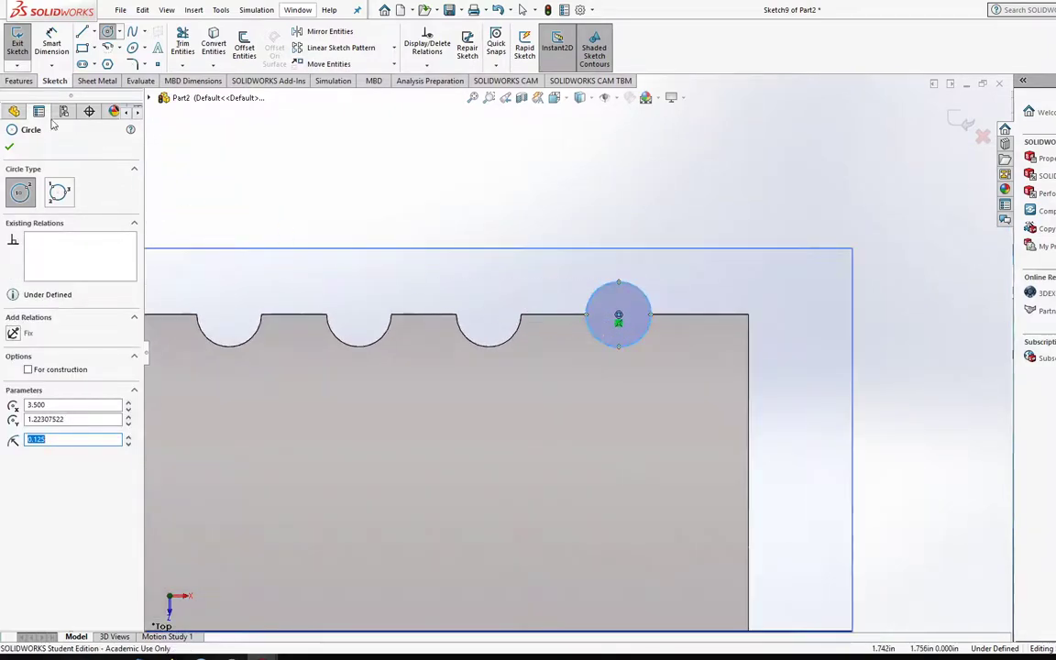
Try an extruded cut of the circle at a blind depth of 0.950 in, review the other end conditions, and discard it
click(18, 80)
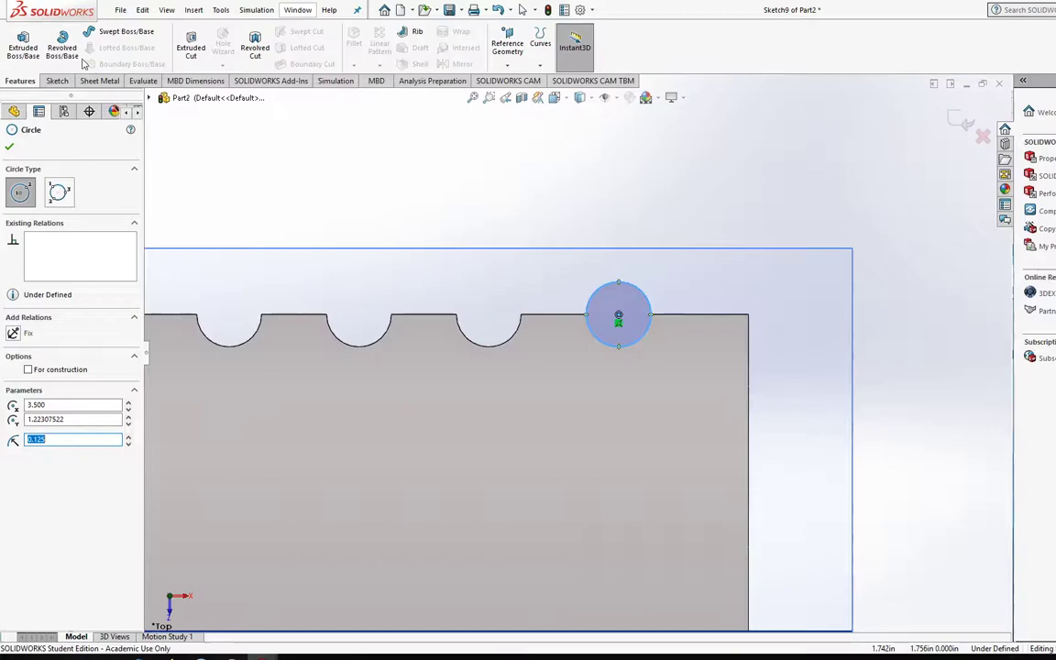
click(192, 50)
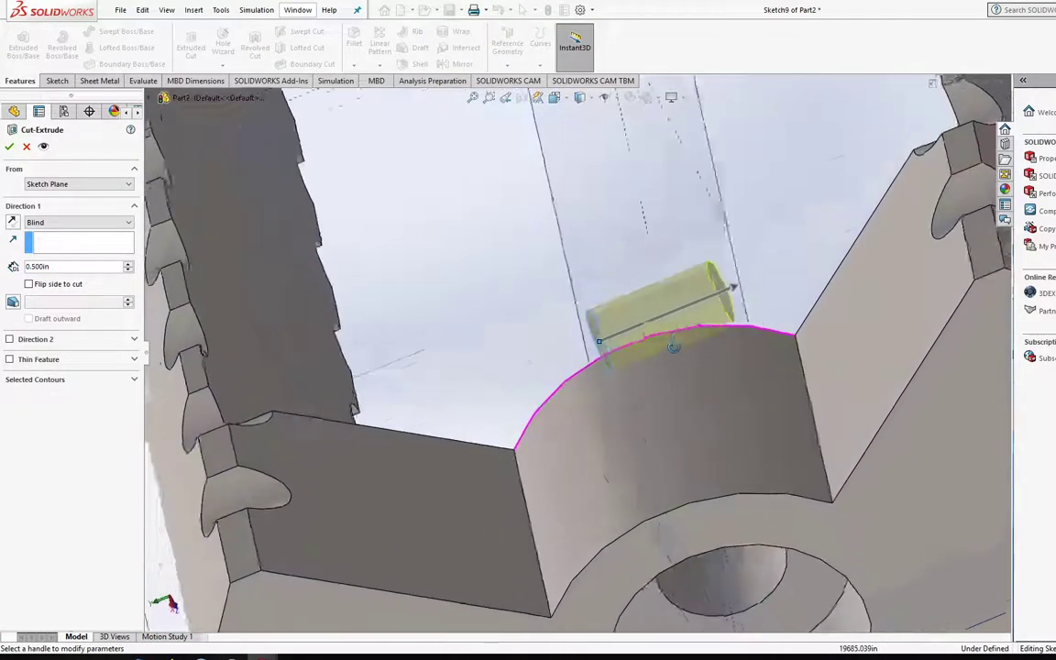
click(725, 371)
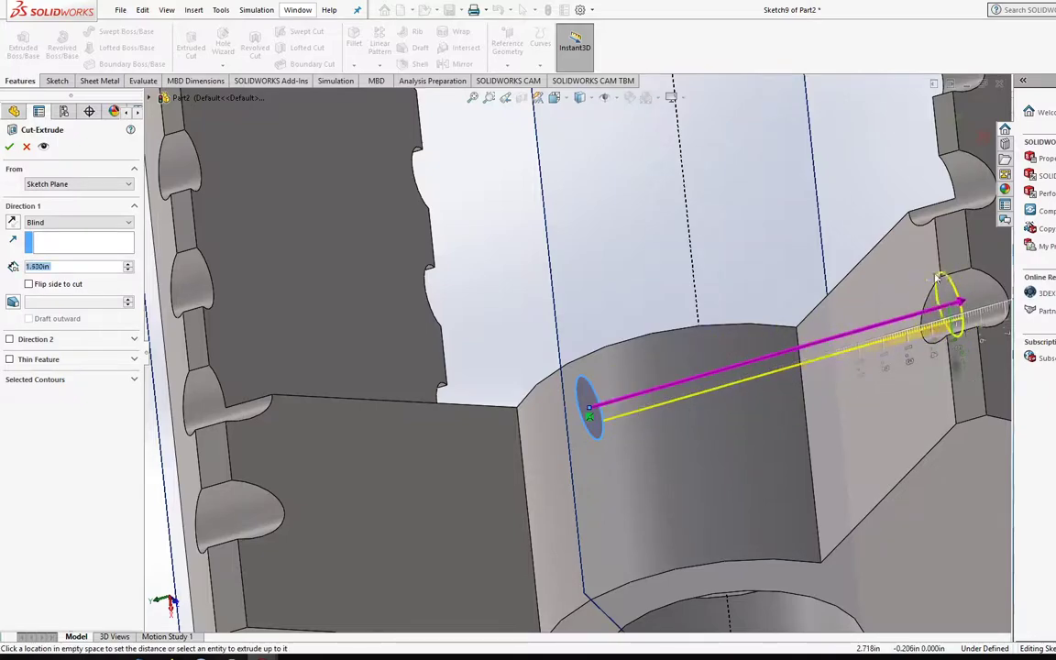
click(816, 296)
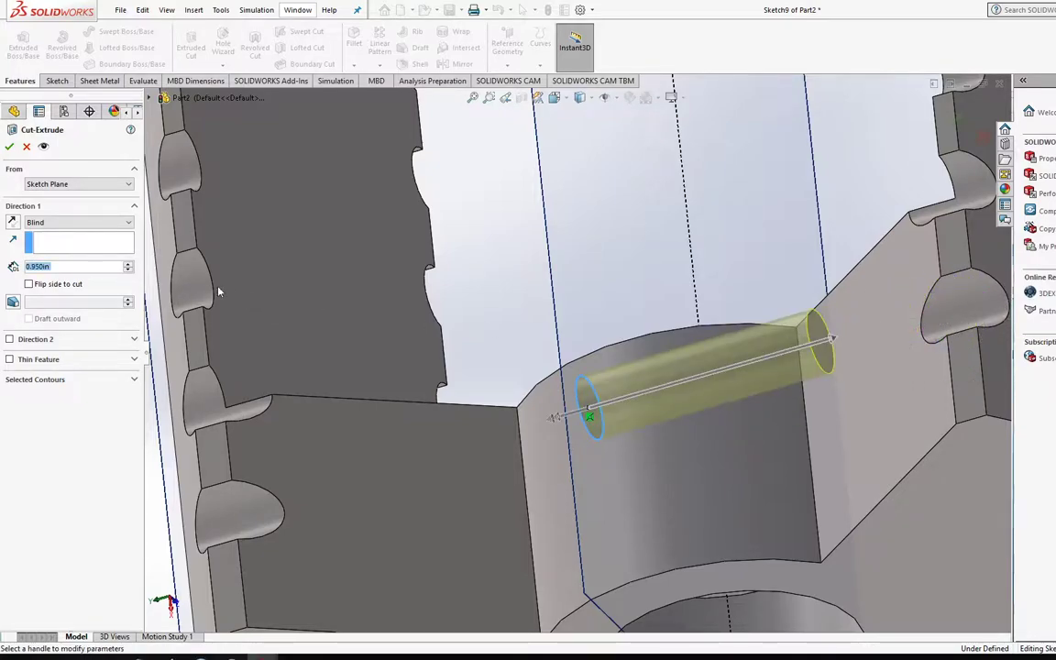
click(117, 221)
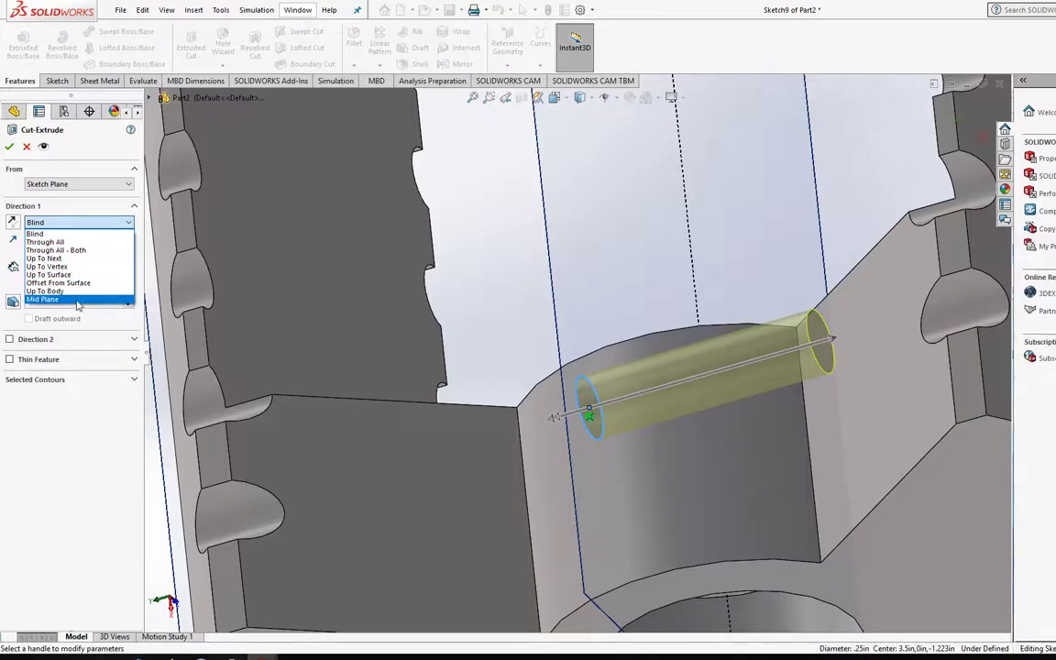
click(26, 148)
click(27, 148)
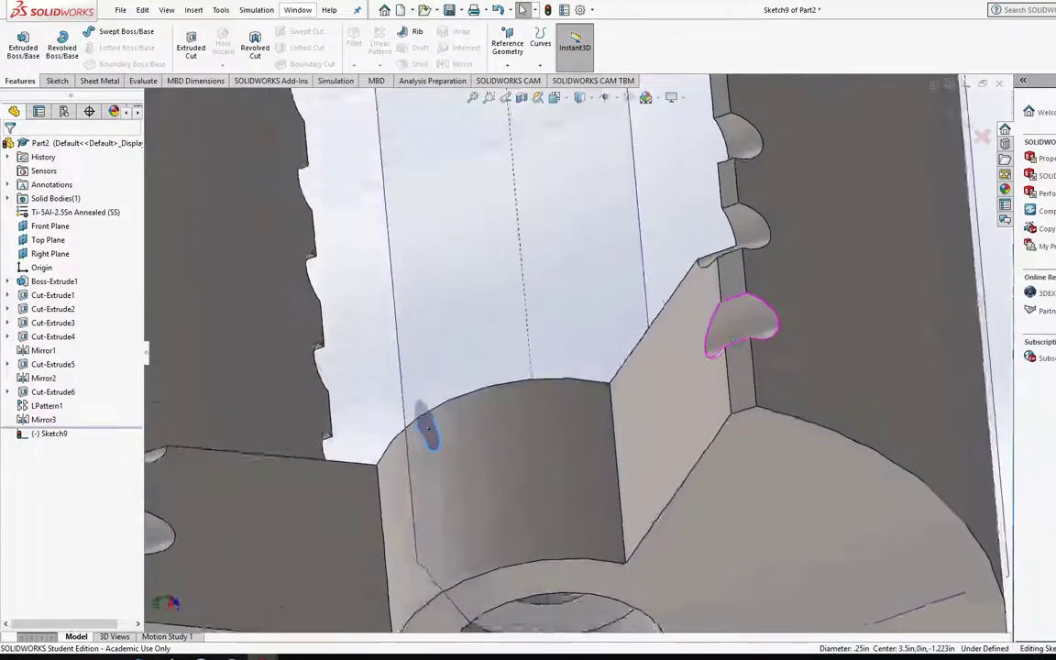
Exit the circle sketch and delete it from the part
mouse_move(734, 340)
middle_down()
mouse_move(739, 289)
mouse_move(757, 274)
mouse_move(696, 280)
mouse_move(707, 454)
mouse_move(637, 455)
mouse_move(780, 240)
mouse_move(768, 141)
mouse_move(792, 125)
mouse_move(779, 200)
mouse_move(712, 188)
middle_up()
click(49, 435)
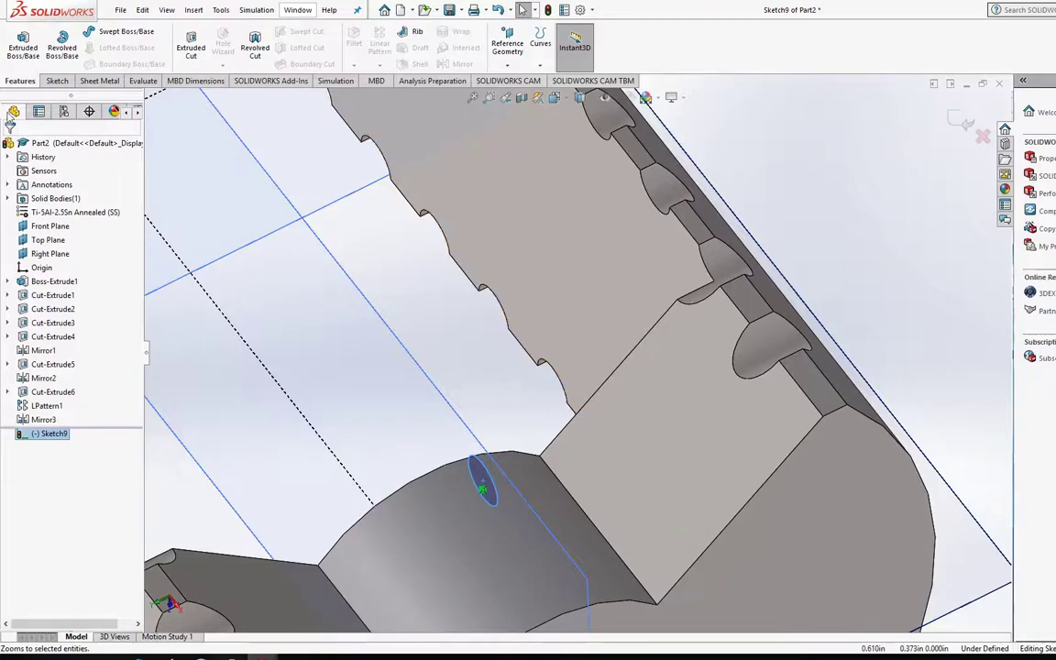
click(56, 81)
click(18, 37)
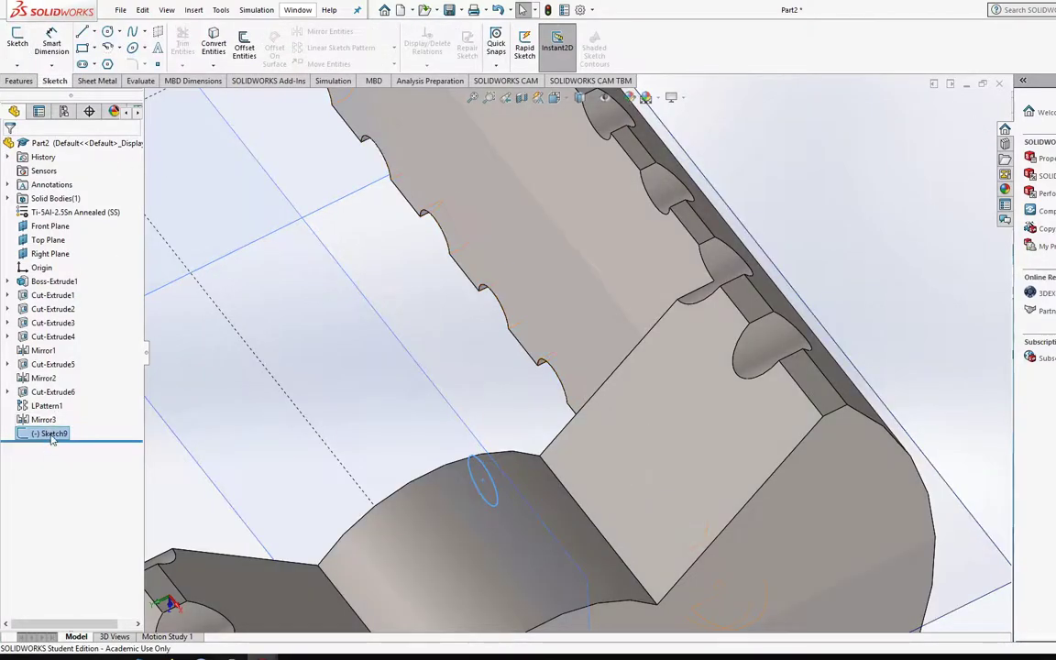
key(Delete)
Sketch a rectangle about 0.31 in wide and 0.23 in high on the Front Plane, over the end notch's curved part
click(681, 271)
mouse_move(682, 271)
middle_down()
mouse_move(703, 318)
mouse_move(646, 426)
mouse_move(676, 500)
mouse_move(724, 480)
mouse_move(715, 380)
mouse_move(540, 443)
mouse_move(688, 607)
mouse_move(616, 471)
mouse_move(561, 457)
mouse_move(524, 500)
mouse_move(606, 541)
mouse_move(609, 508)
mouse_move(580, 376)
mouse_move(677, 501)
middle_up()
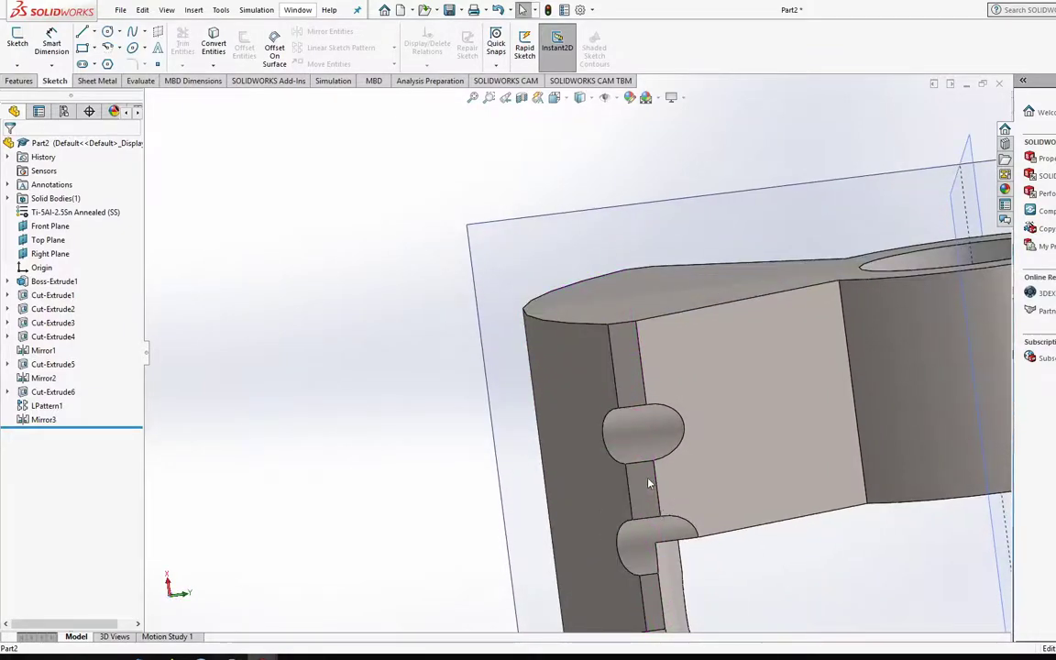
click(631, 359)
middle_drag(642, 302, 553, 430)
click(566, 423)
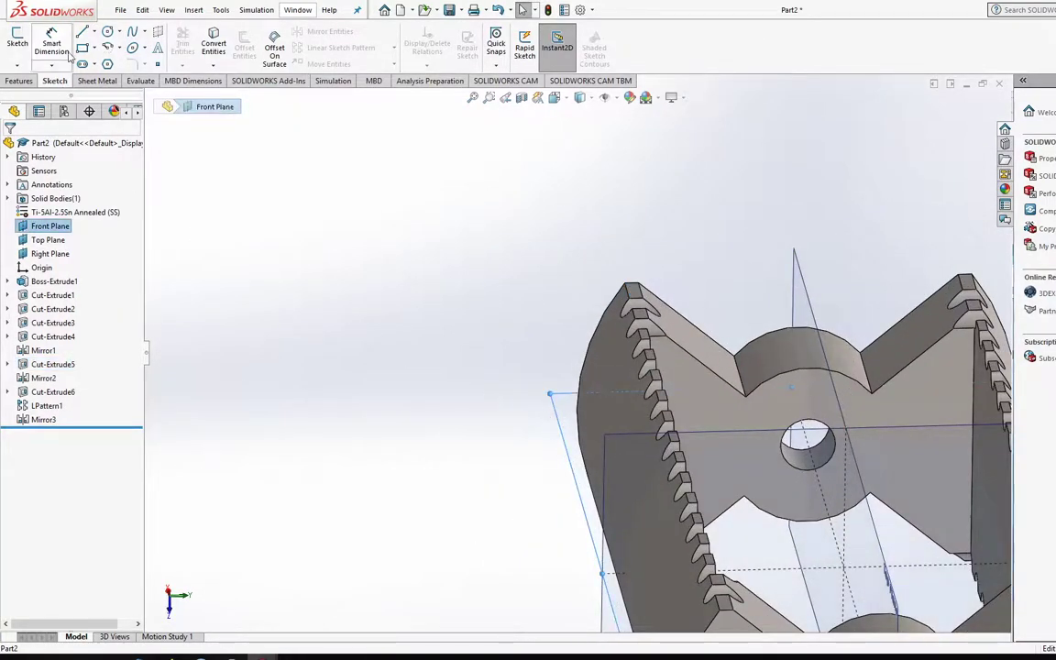
click(20, 41)
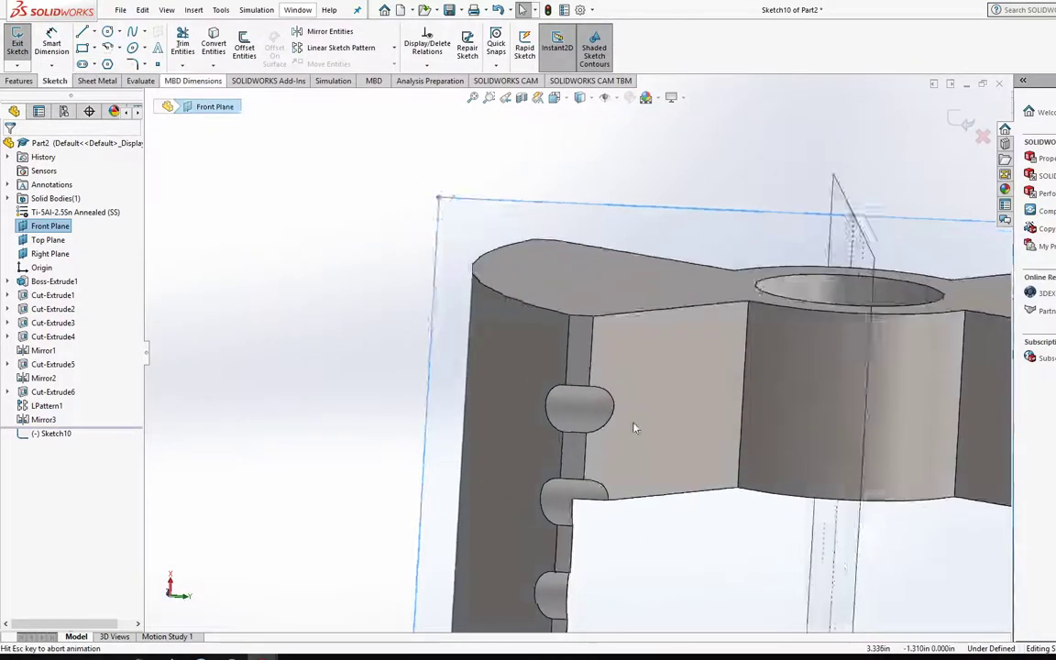
scroll(793, 459, down, 10)
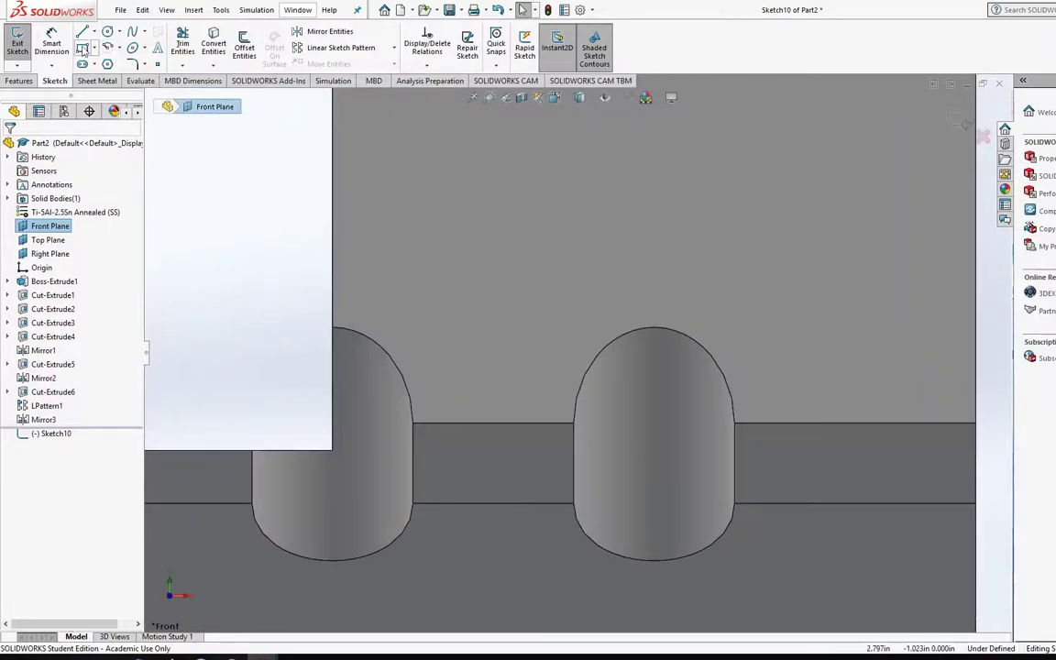
click(83, 48)
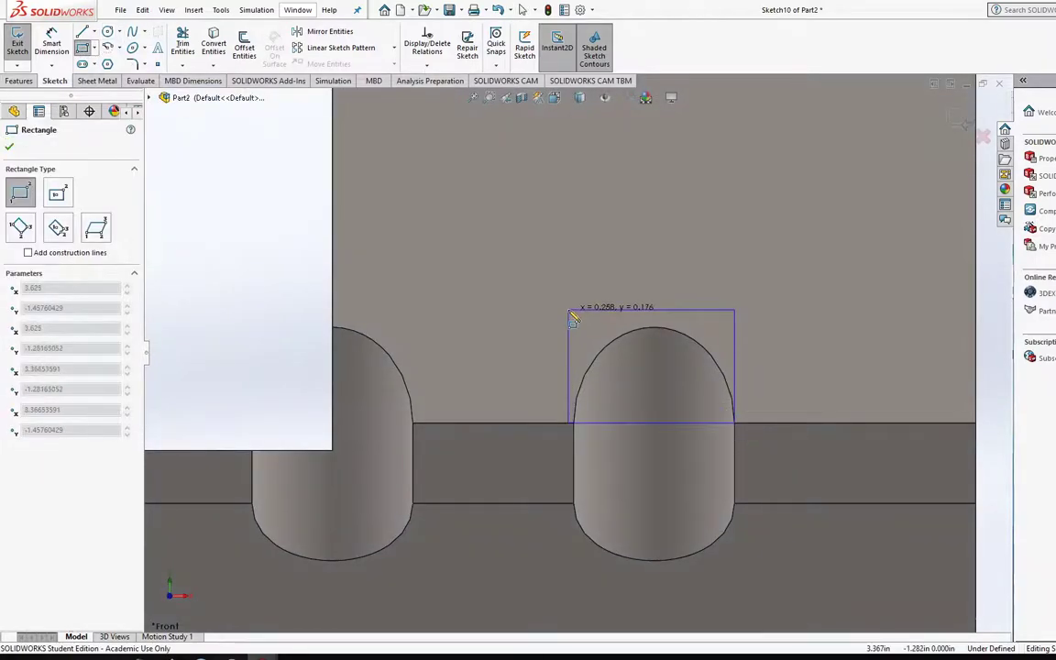
click(538, 276)
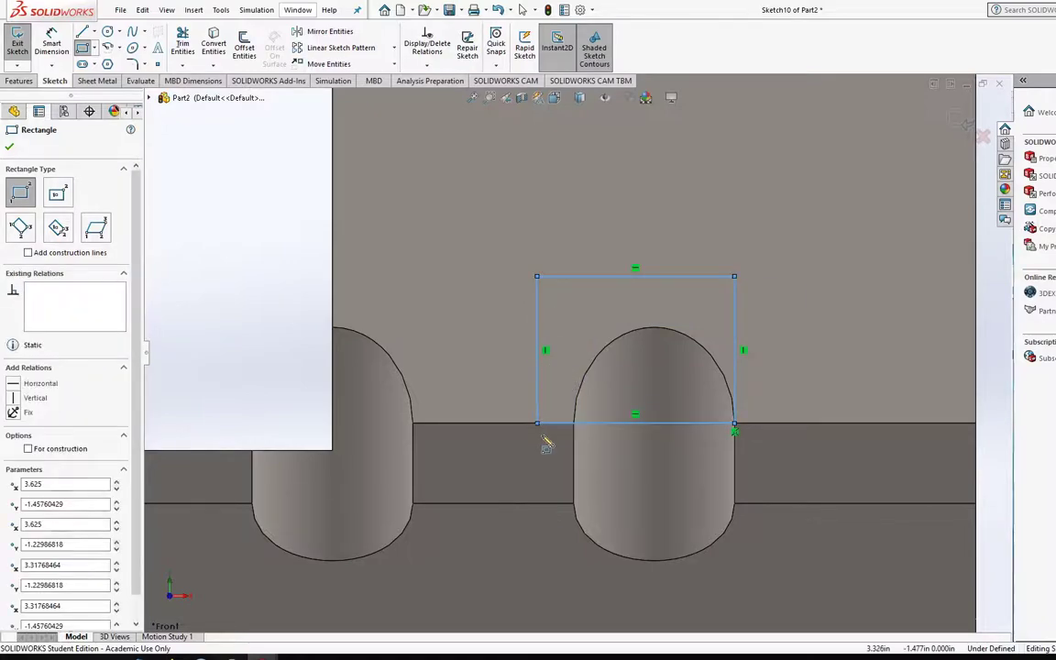
Fit the rectangle to the notch's width at its free lower corner and make its upper line tangent to the notch's curved edge
key(Escape)
drag(538, 423, 575, 431)
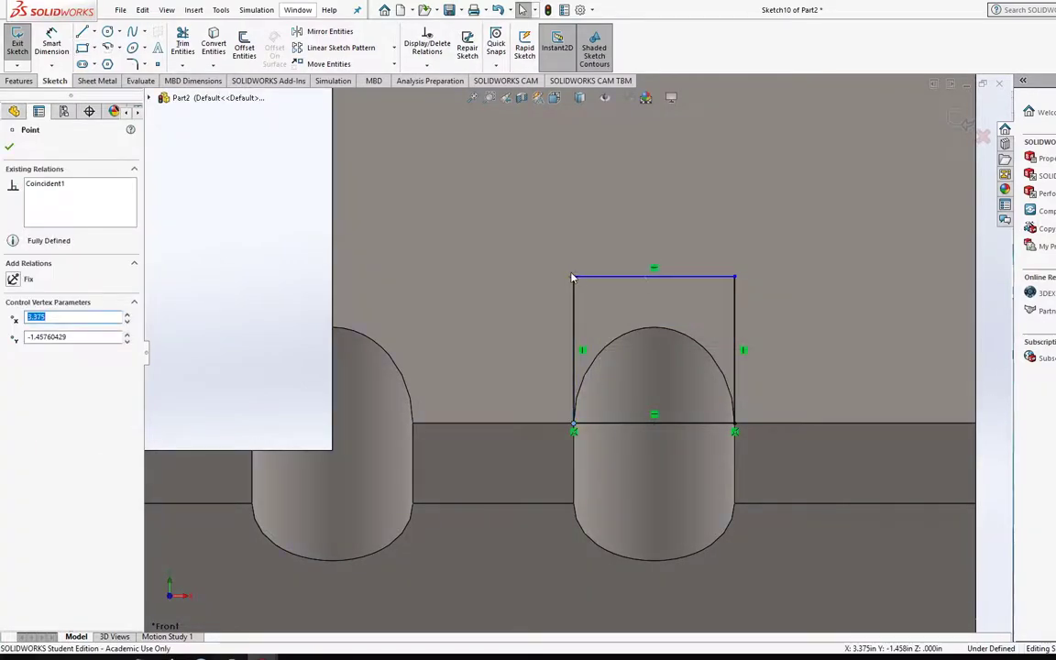
click(630, 276)
ctrl+click(643, 330)
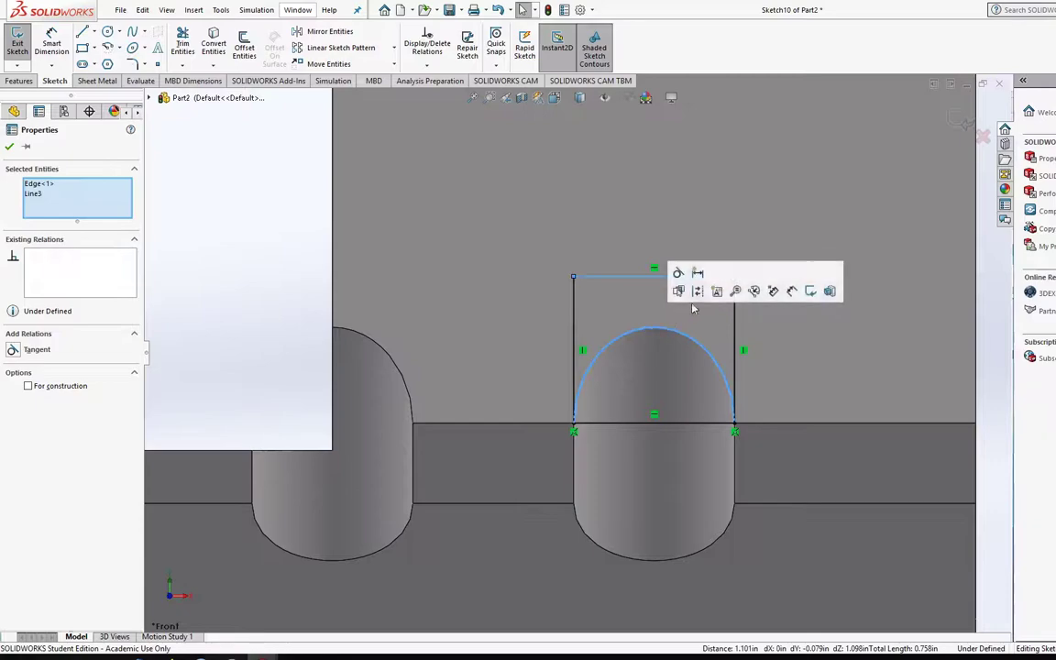
click(679, 273)
key(Escape)
scroll(576, 370, up, 4)
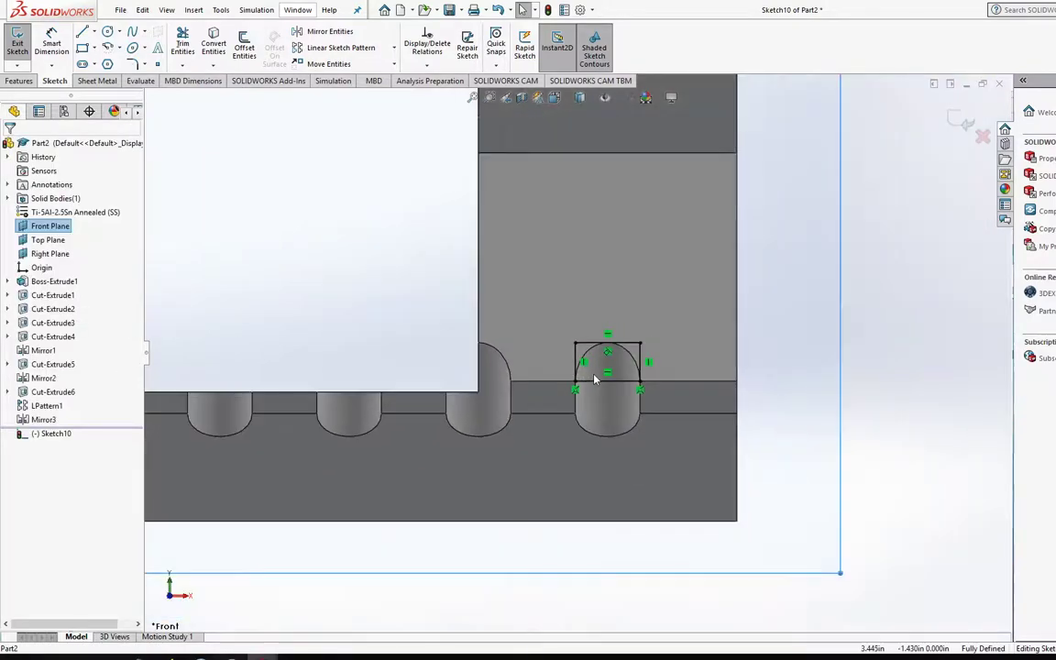
scroll(633, 353, down, 3)
scroll(624, 358, down, 3)
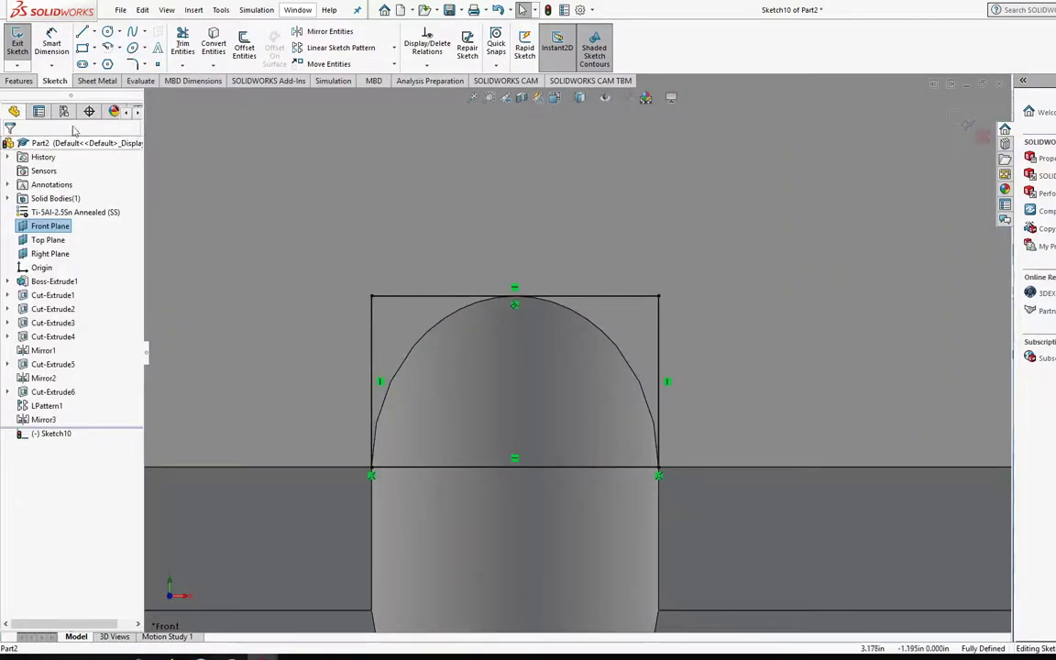
Extrude the rectangle as a merged boss in both directions, Up To Surface, ending at the two opposite wedge faces
click(19, 80)
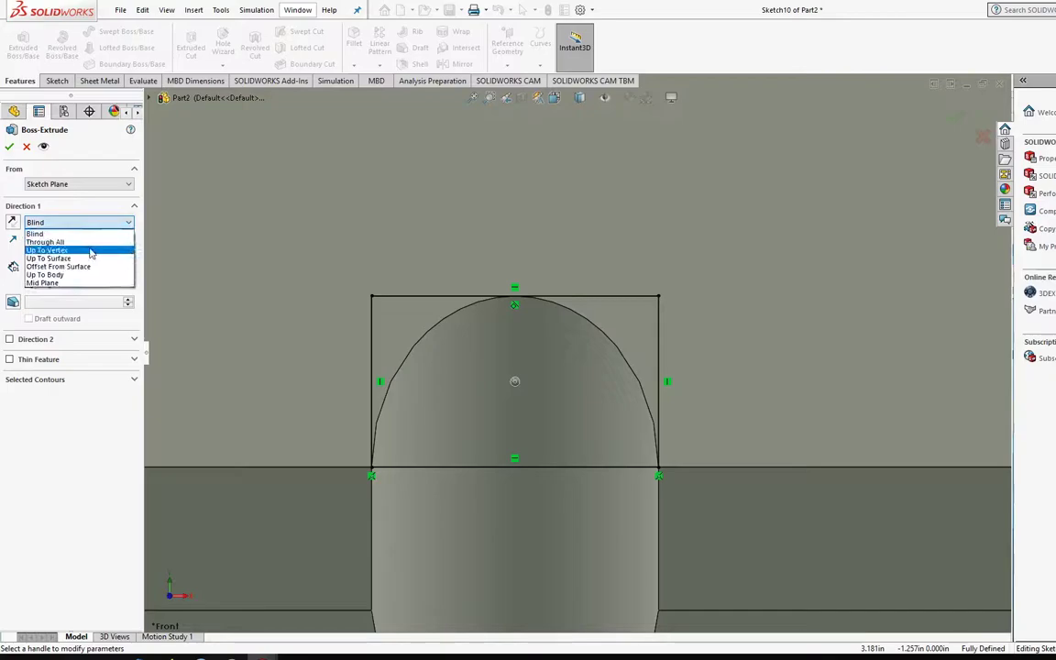
click(354, 250)
scroll(462, 330, up, 3)
middle_drag(462, 330, 608, 372)
scroll(608, 372, up, 5)
scroll(703, 358, down, 5)
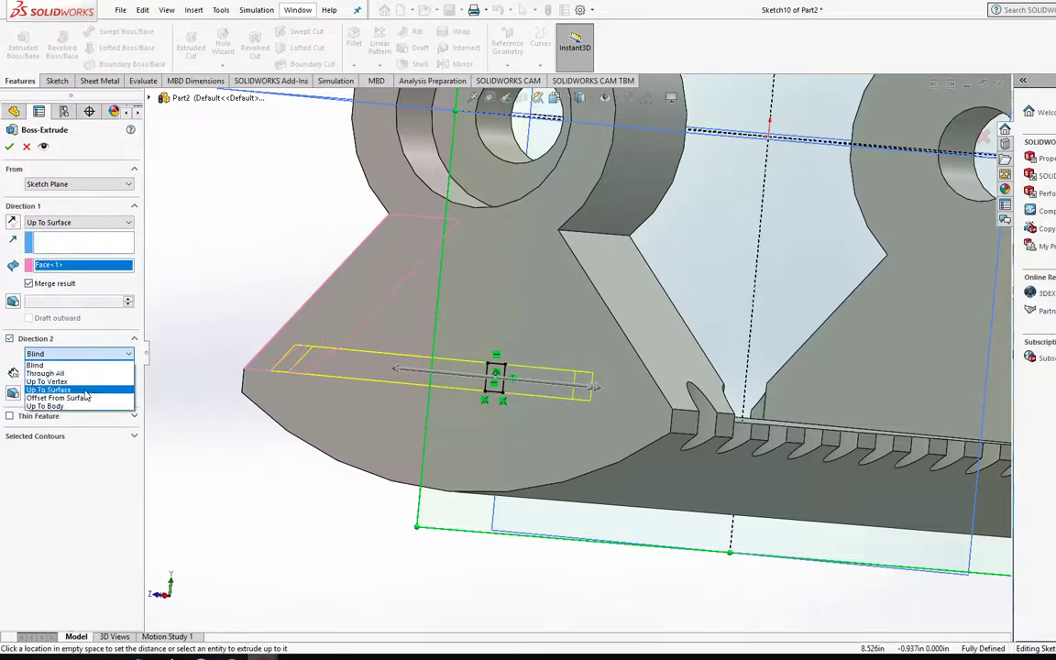
click(85, 391)
click(632, 326)
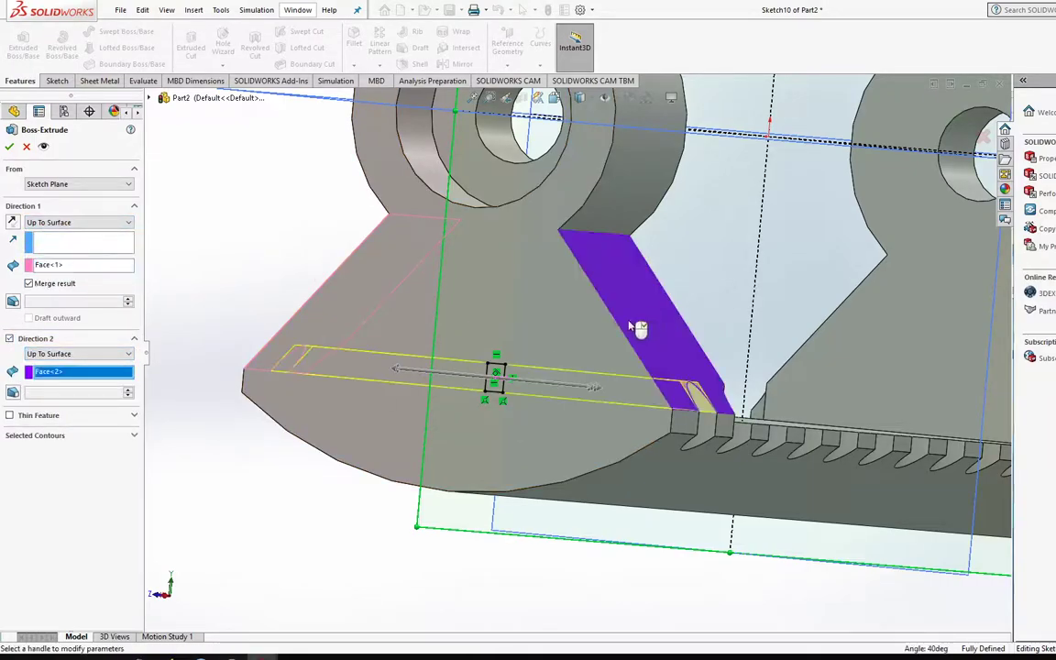
click(9, 147)
Examine the filled end notch against the neighbouring notches and the wedge face from several angles
middle_drag(569, 367, 724, 440)
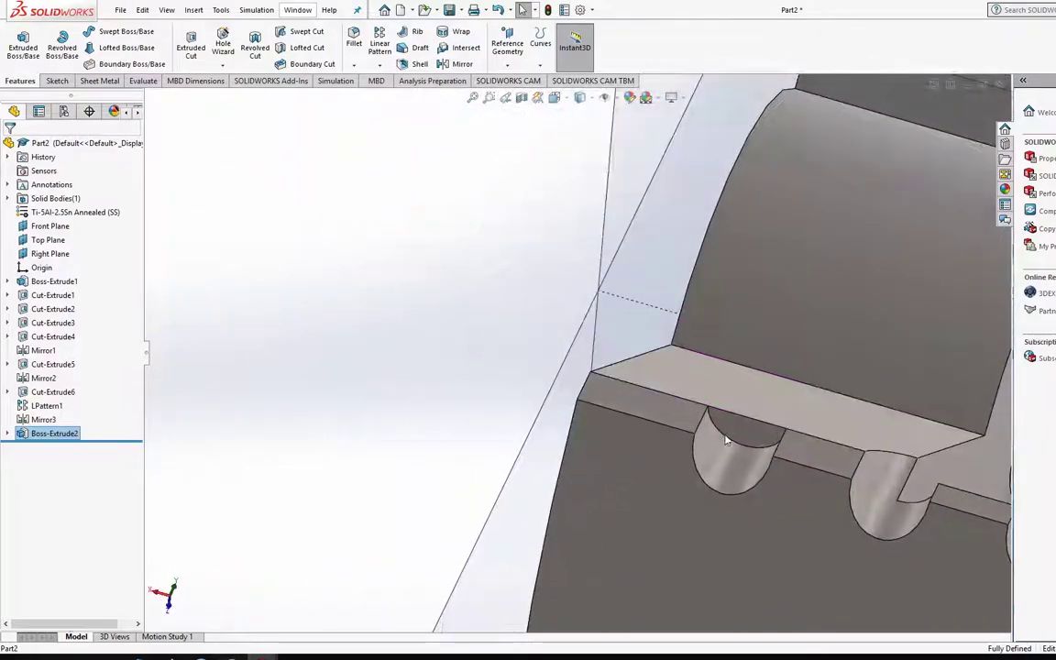
scroll(725, 441, up, 3)
middle_drag(668, 420, 640, 305)
scroll(633, 435, down, 3)
scroll(755, 483, up, 3)
scroll(616, 286, up, 3)
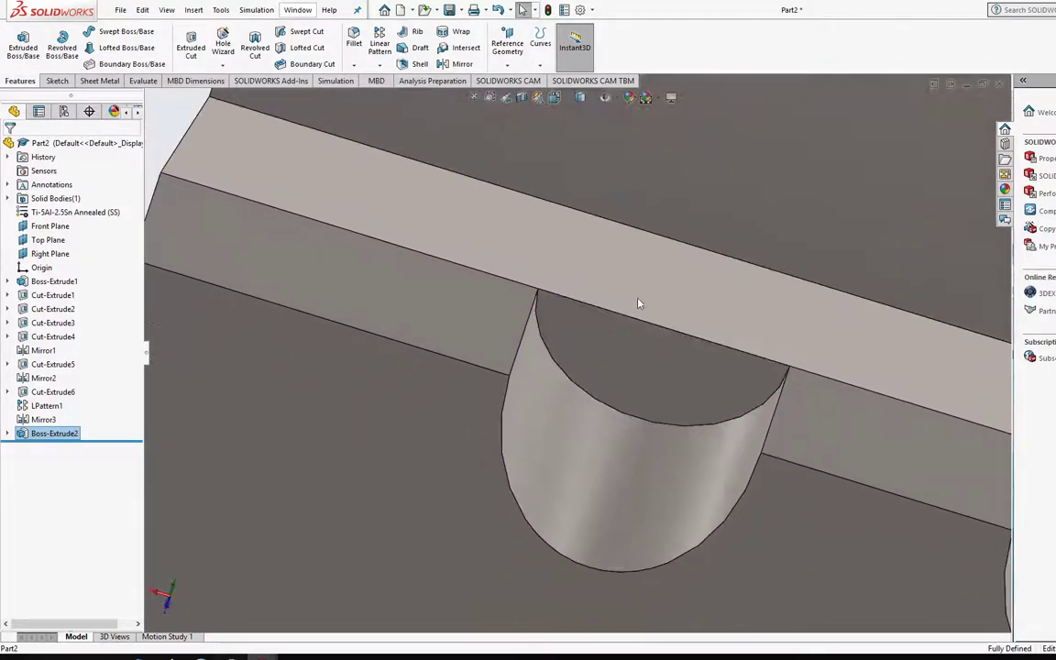
scroll(640, 306, down, 10)
scroll(798, 389, up, 3)
scroll(705, 375, down, 4)
middle_drag(705, 375, 625, 342)
scroll(625, 342, up, 7)
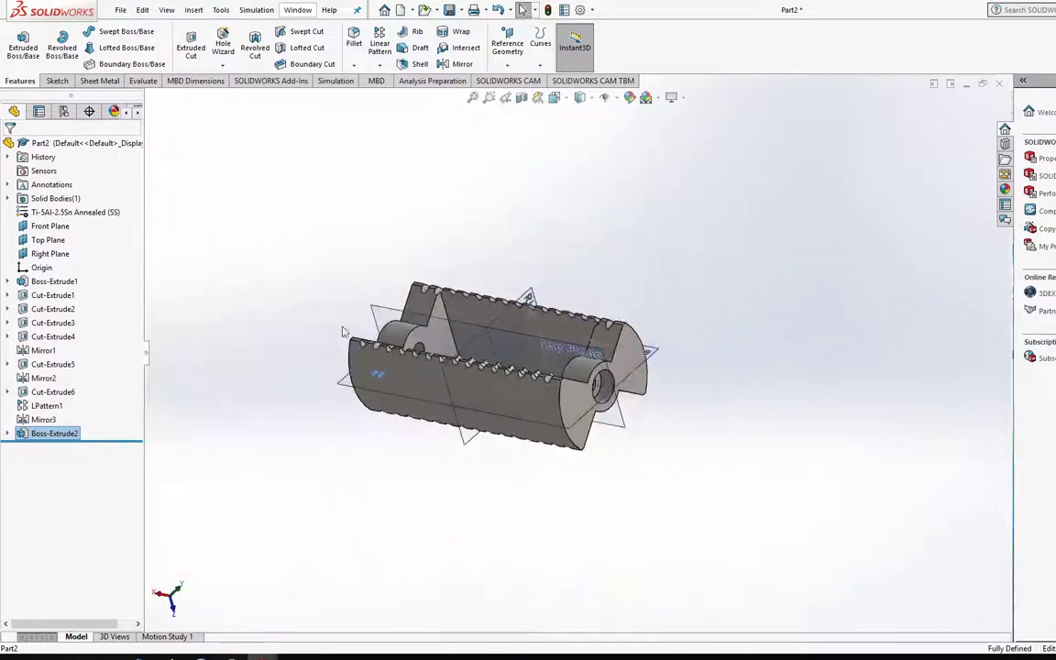
scroll(431, 373, down, 15)
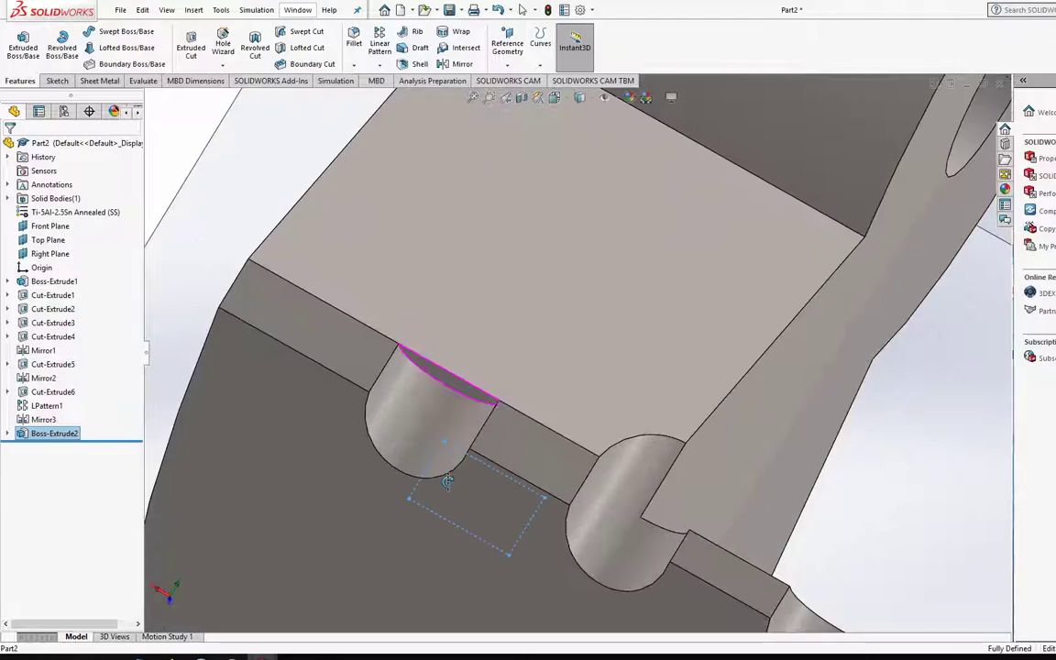
mouse_move(447, 482)
middle_down()
mouse_move(456, 537)
mouse_move(473, 333)
middle_up()
Delete the boss extrusion that fills the end notch, together with its rectangle sketch
key(Delete)
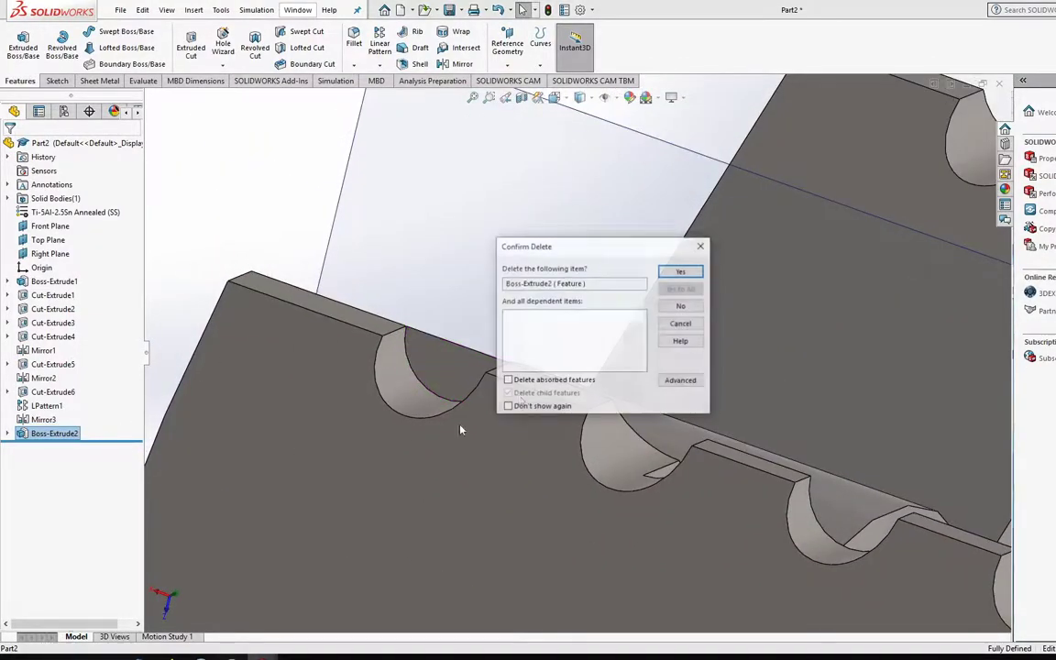
click(677, 275)
click(47, 434)
key(Delete)
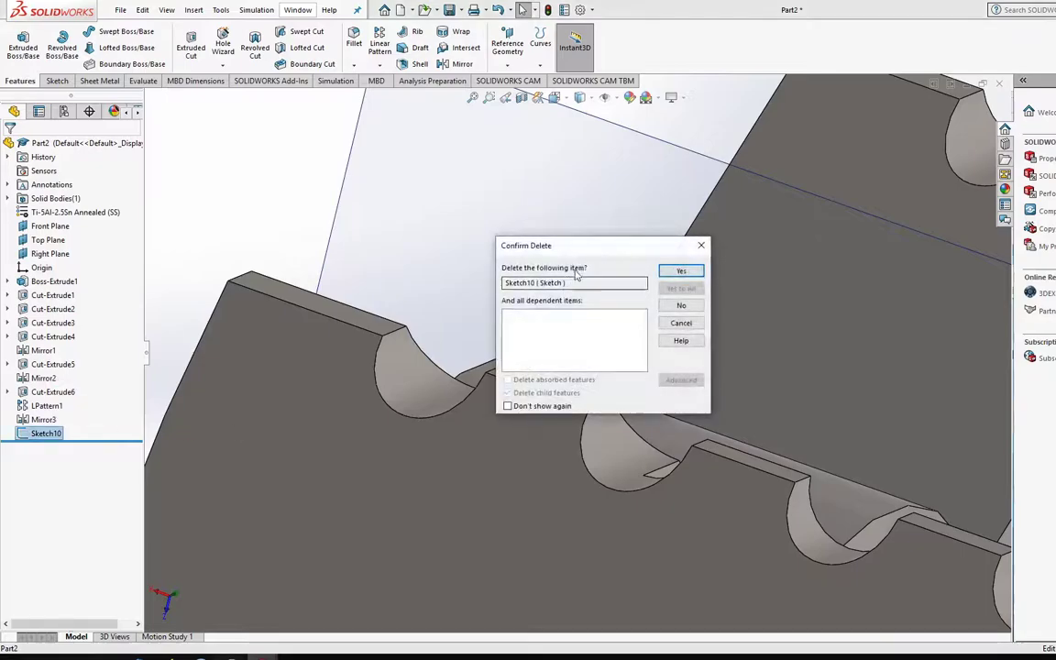
click(681, 274)
scroll(587, 410, up, 12)
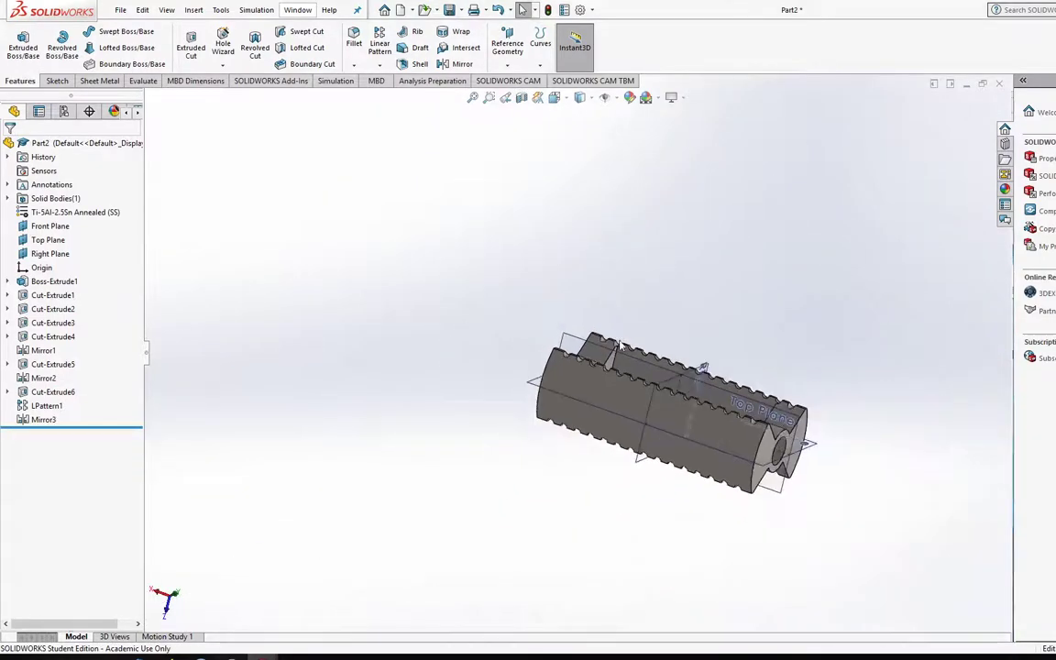
Edit the sketch of the large central window cut, setting the rectangle's distance from the bar's end to 3/4 in
middle_drag(592, 400, 476, 465)
scroll(636, 437, down, 5)
middle_drag(636, 437, 715, 386)
scroll(390, 432, down, 6)
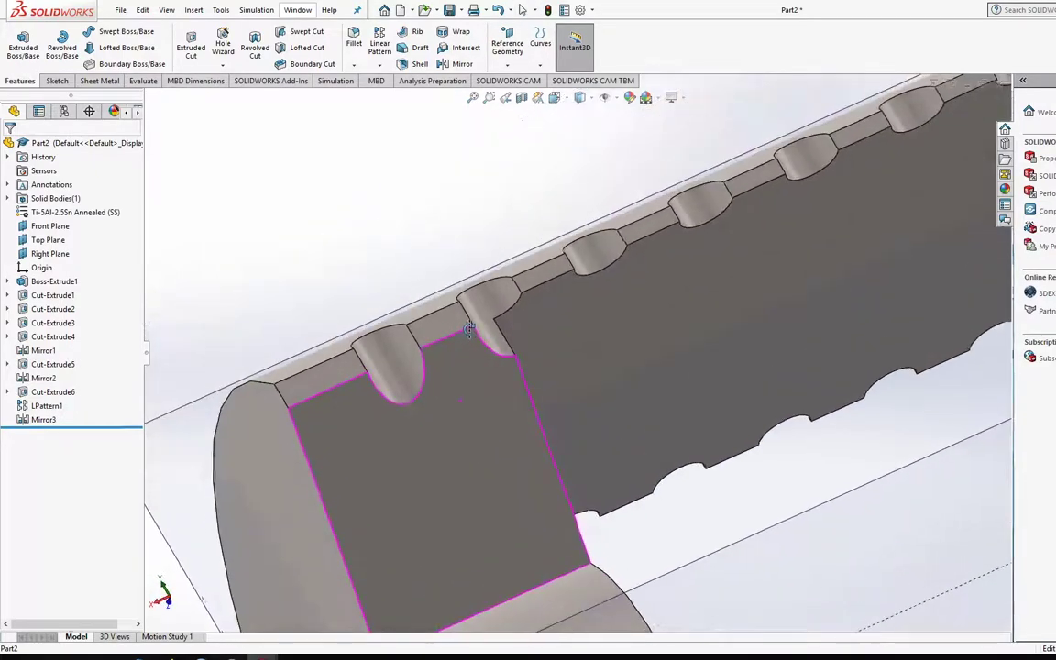
scroll(571, 523, up, 4)
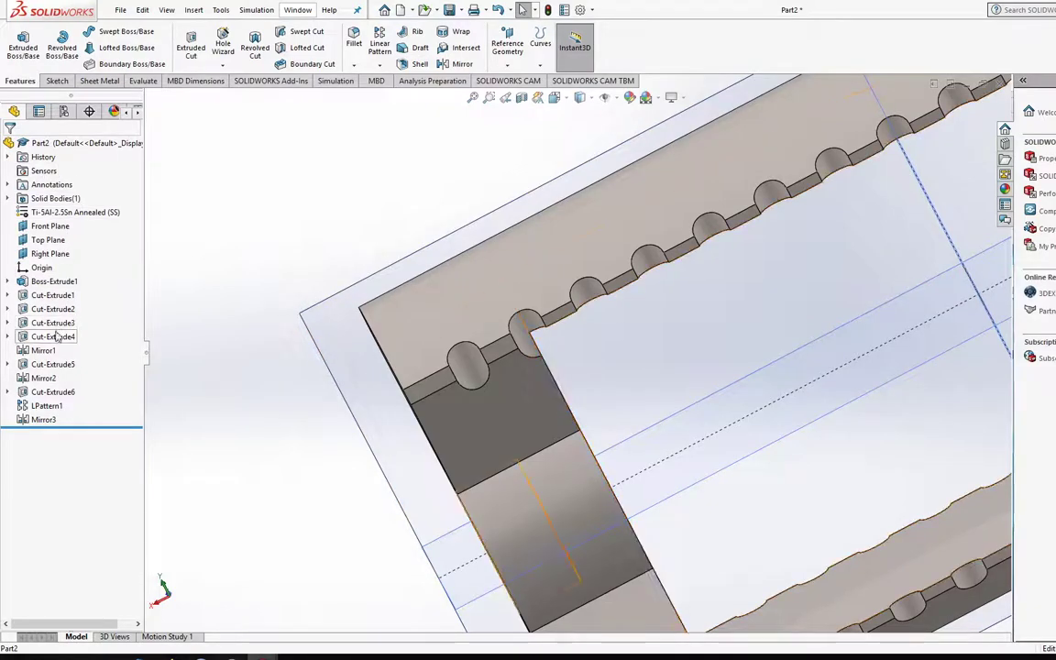
middle_drag(581, 438, 585, 415)
click(585, 404)
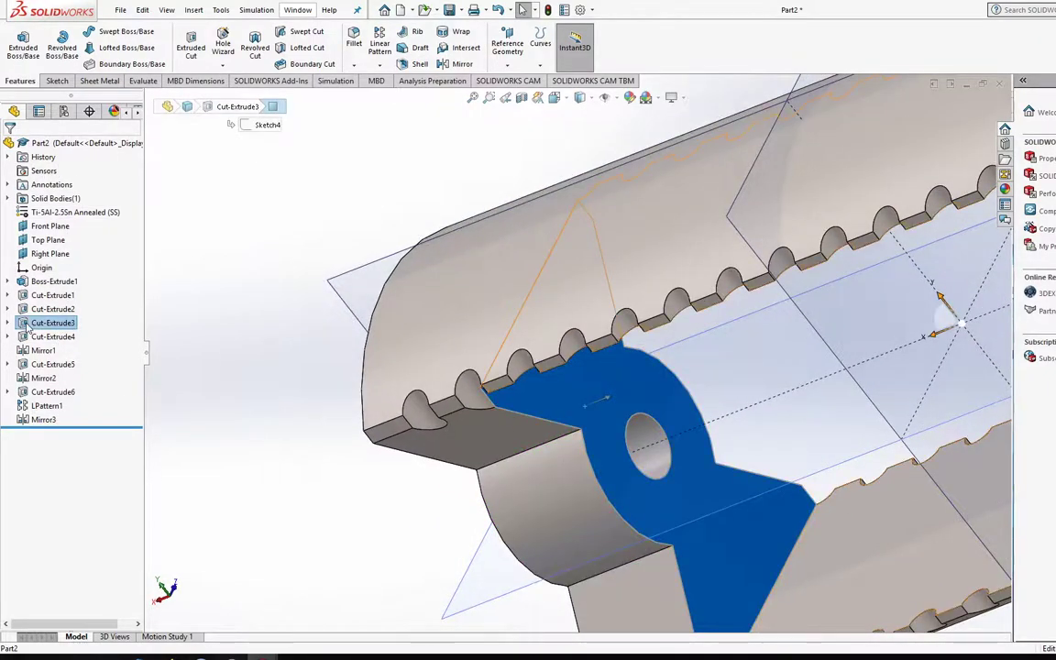
right_click(27, 328)
click(62, 278)
scroll(711, 355, up, 5)
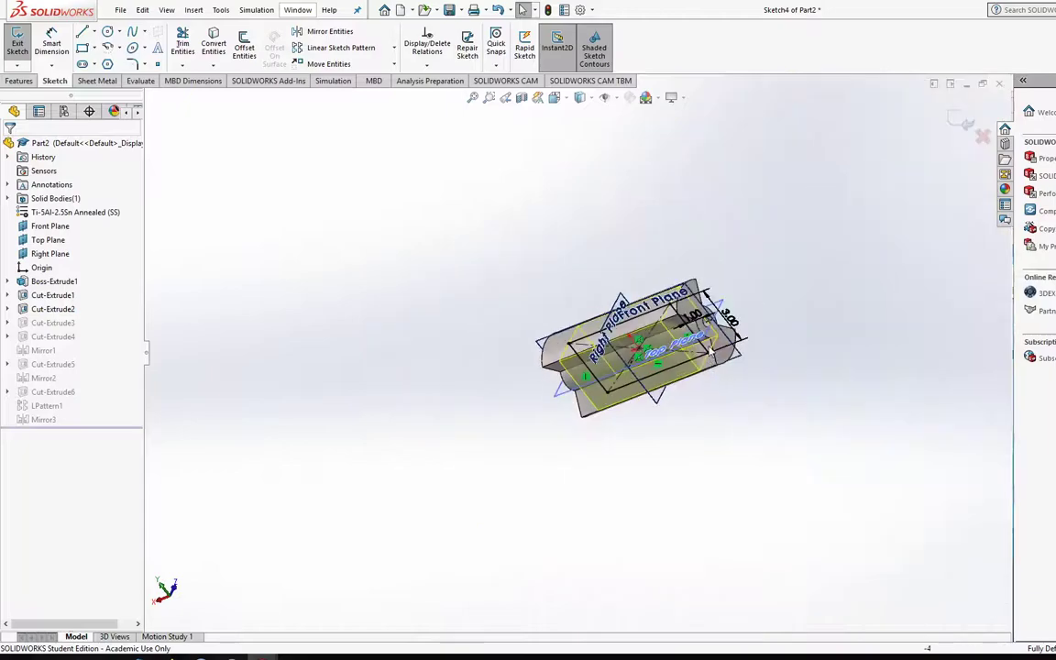
double_click(688, 301)
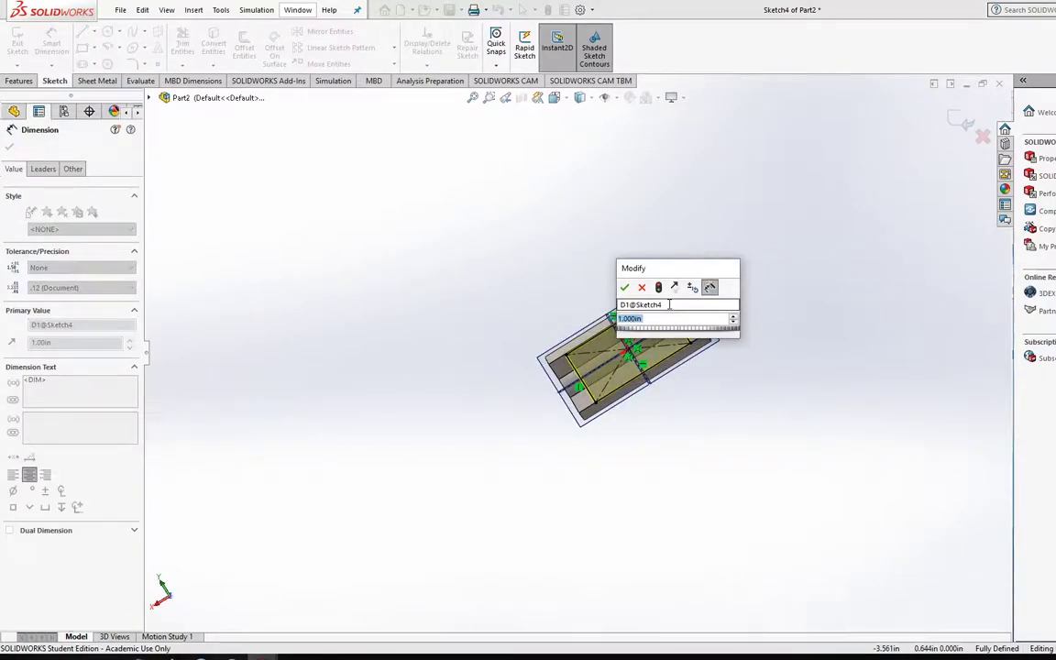
text(3/4)
key(Return)
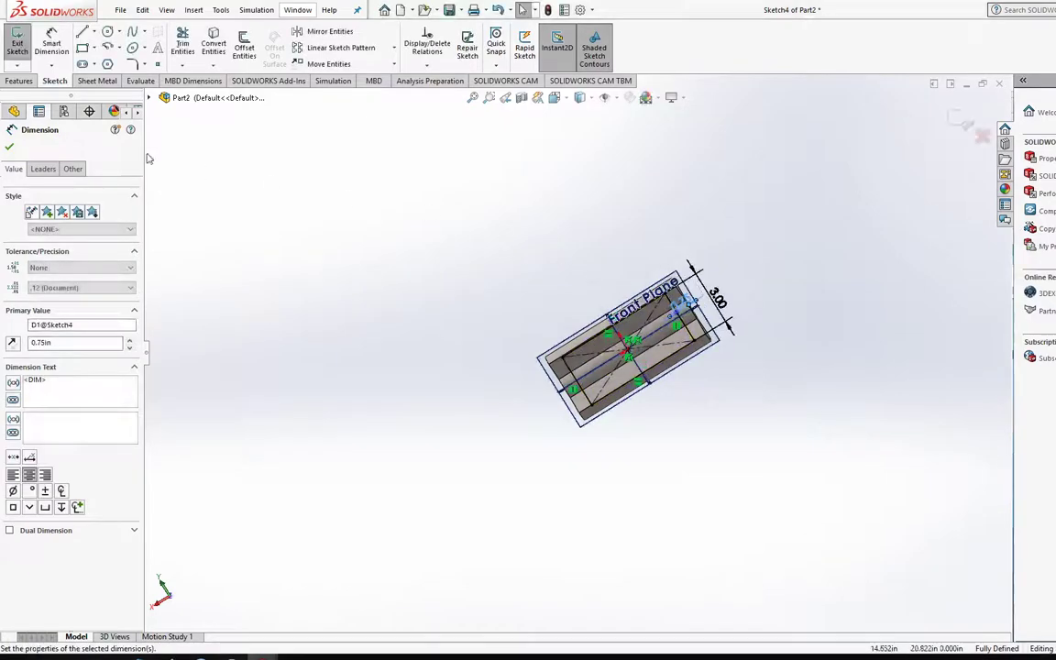
click(19, 53)
Check the mass in the part's mass properties
scroll(606, 335, down, 5)
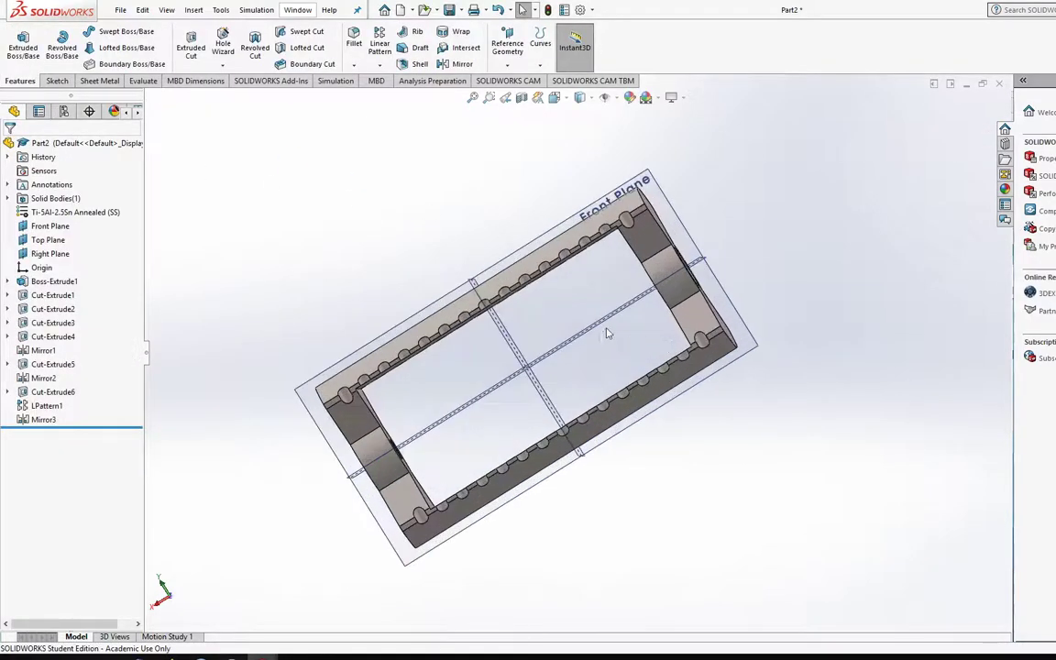
click(145, 81)
click(147, 41)
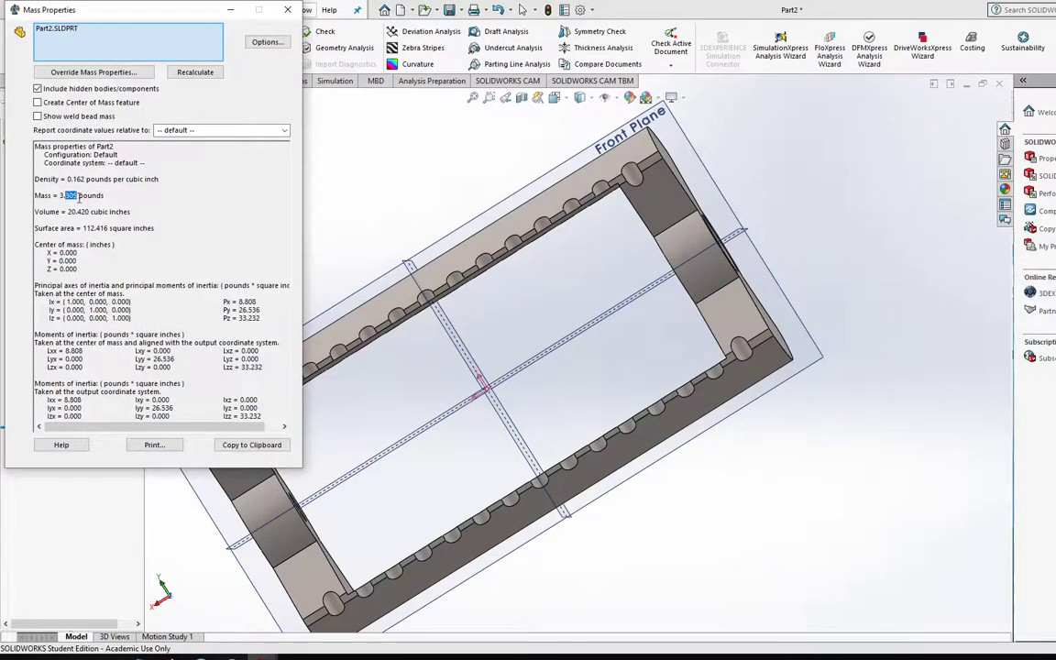
click(287, 9)
Hide the reference planes and review the bar from the side and the end
middle_drag(547, 337, 437, 388)
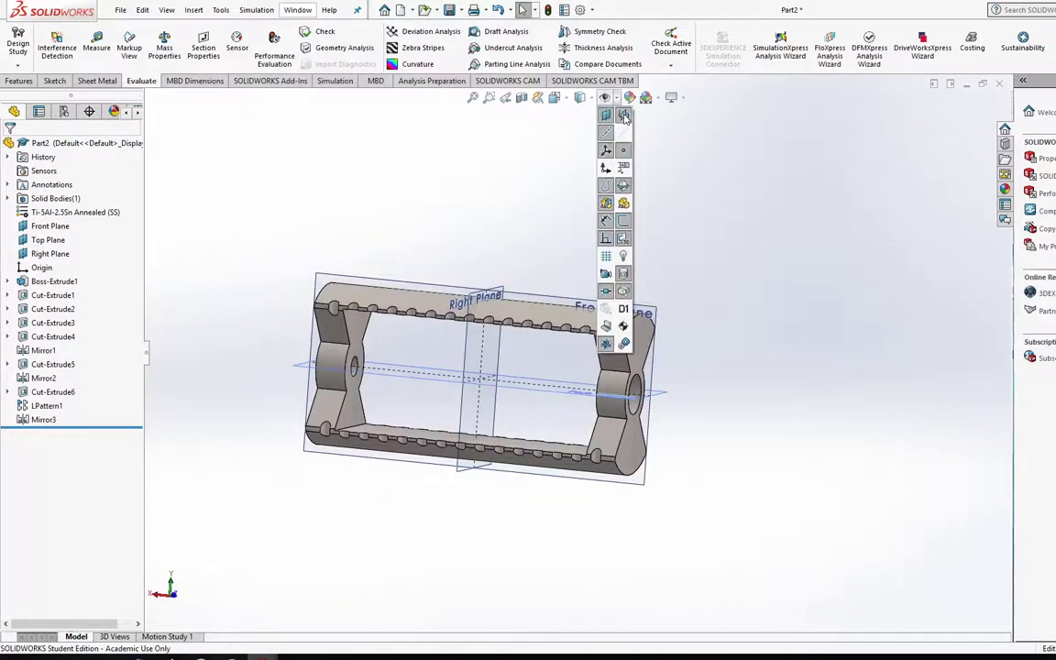
middle_drag(500, 349, 495, 281)
middle_drag(486, 325, 365, 367)
middle_drag(300, 386, 676, 453)
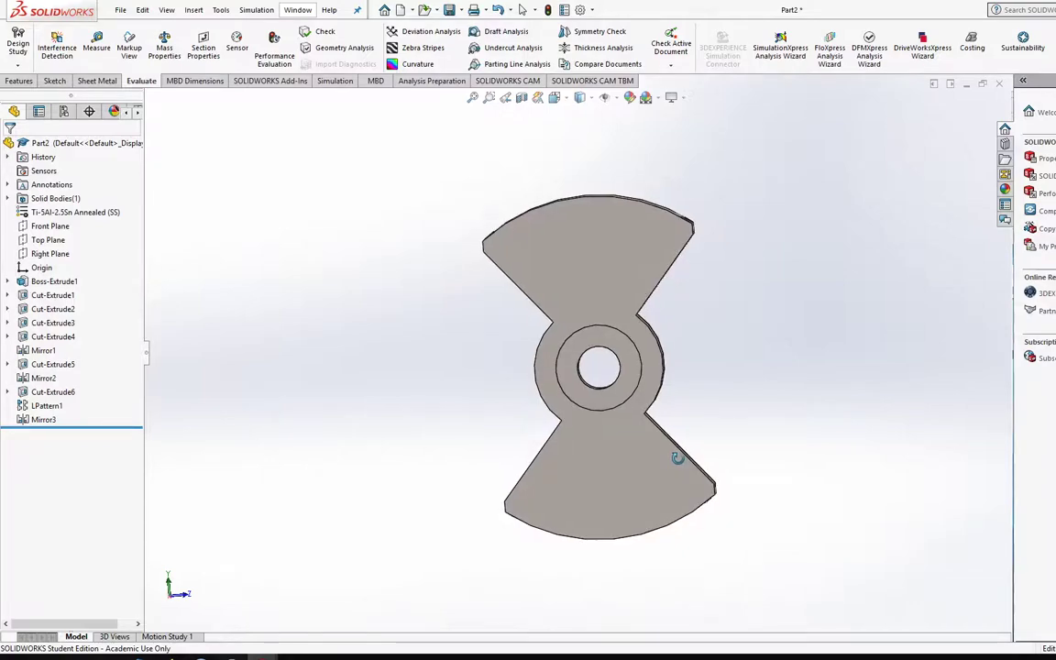
Examine the bar's end face square-on around the bore and recess, as well as the whole part at an angle
click(591, 466)
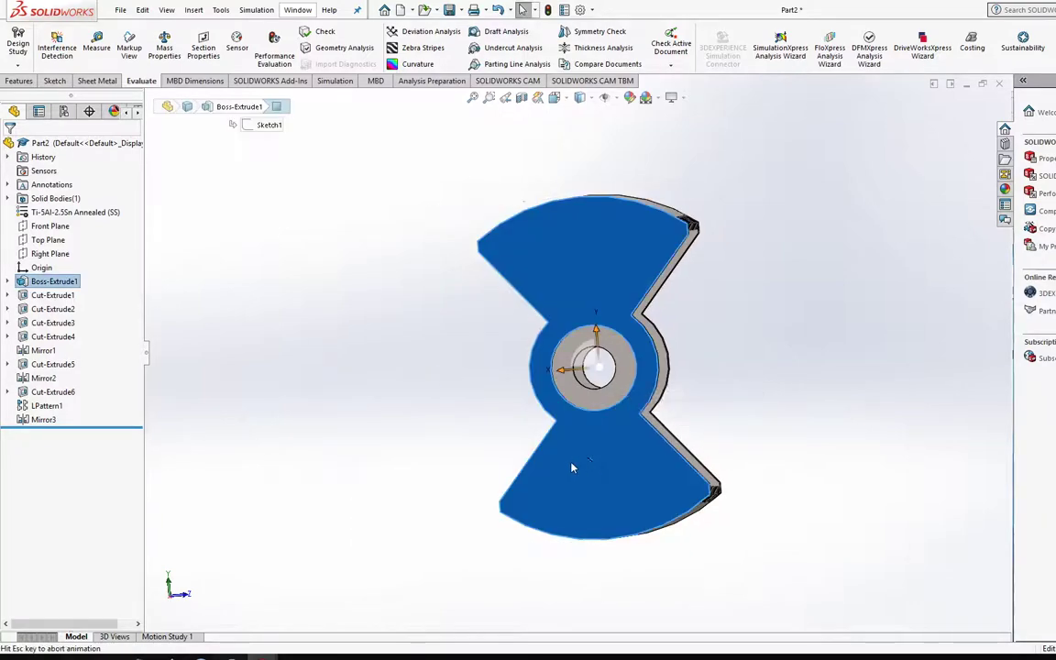
key(ctrl+8)
click(702, 380)
scroll(576, 358, down, 3)
scroll(565, 340, up, 5)
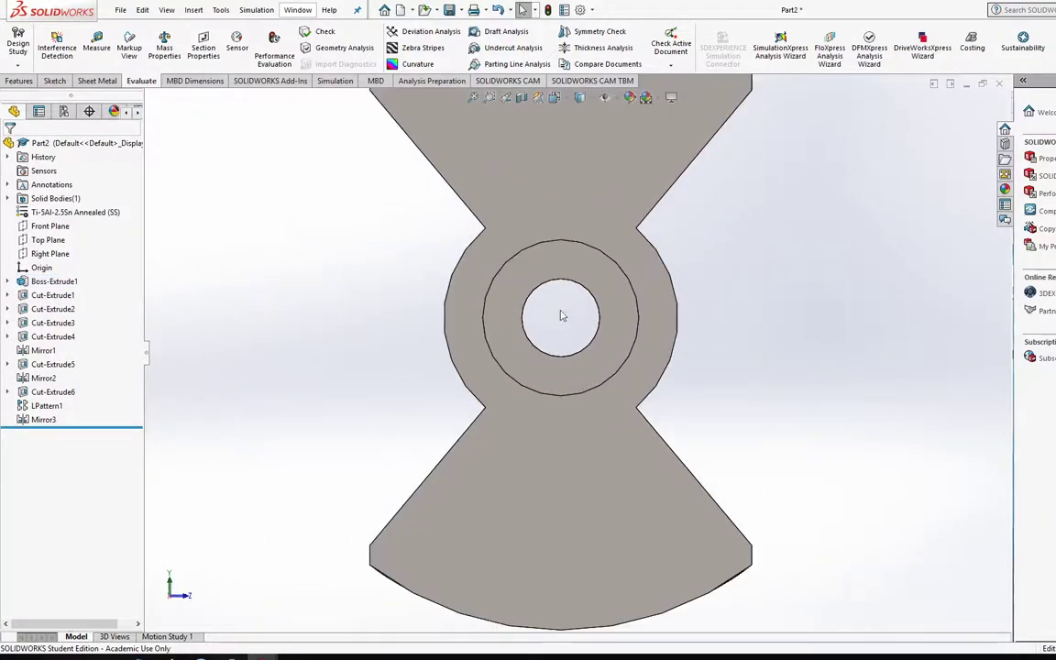
scroll(569, 358, down, 5)
middle_drag(576, 362, 674, 400)
mouse_move(537, 378)
middle_down()
mouse_move(476, 365)
mouse_move(547, 382)
middle_up()
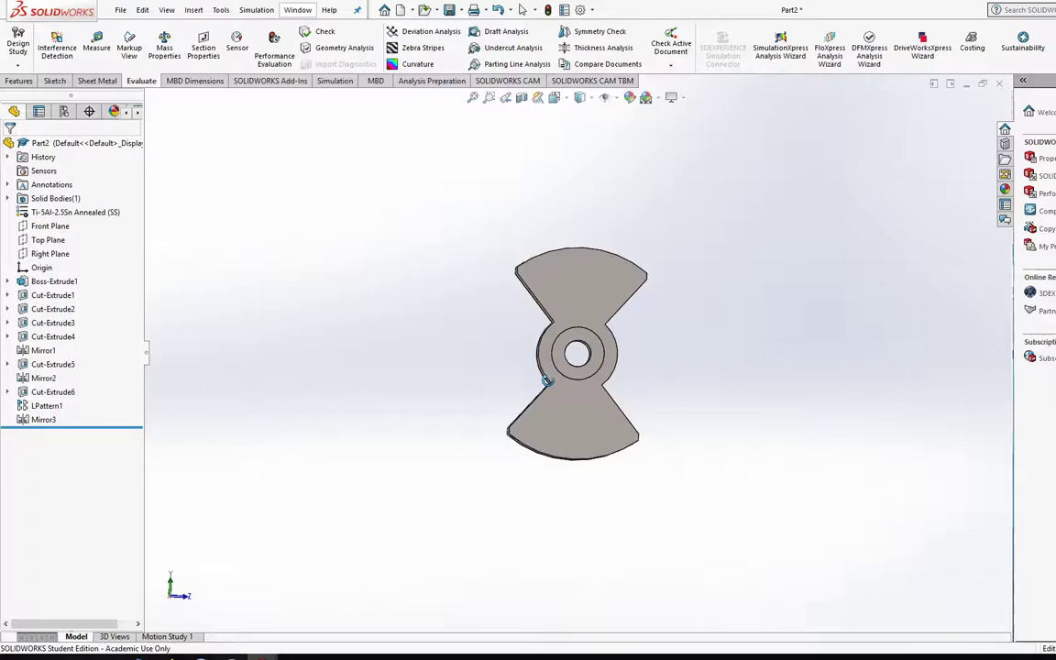
middle_drag(549, 381, 327, 399)
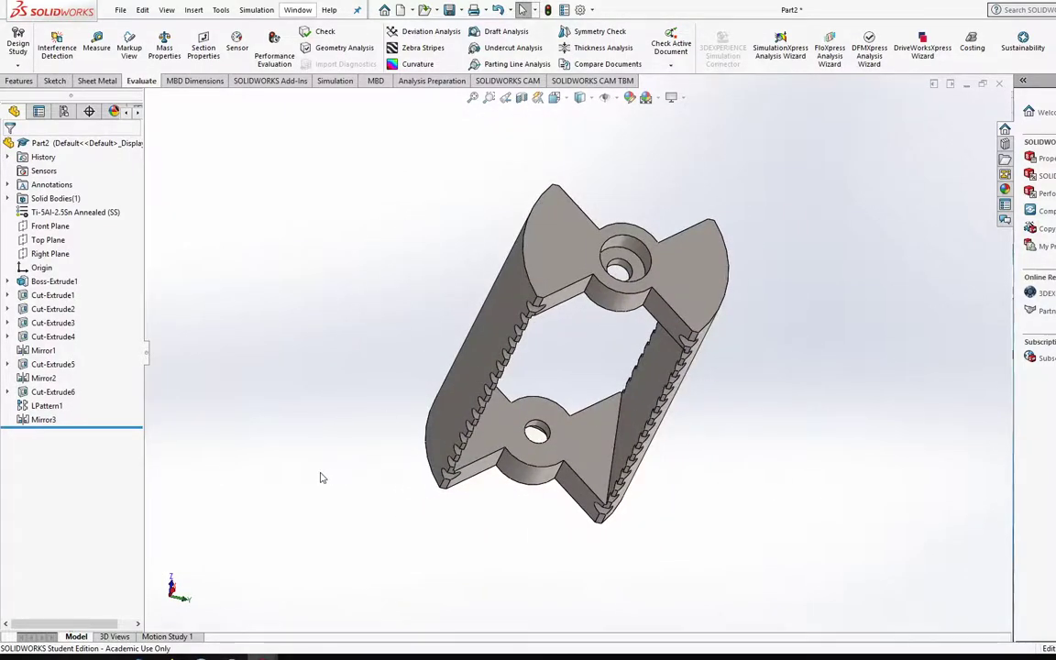
Save the part to the Desktop as Speed Beater Bar 2.SLDPRT
key(ctrl+s)
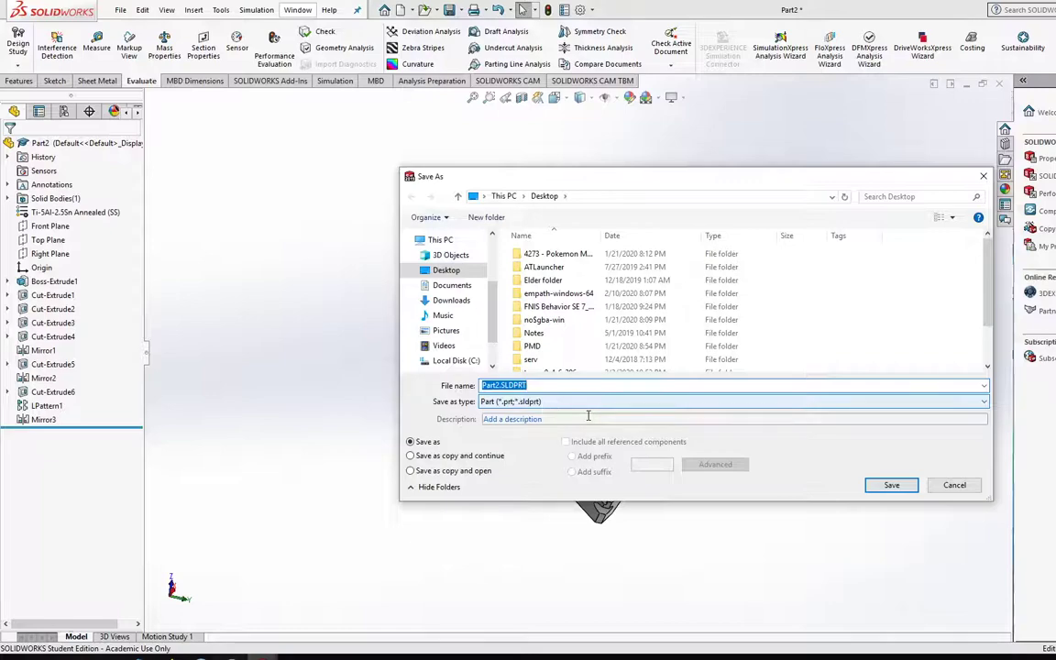
scroll(987, 297, down, 2)
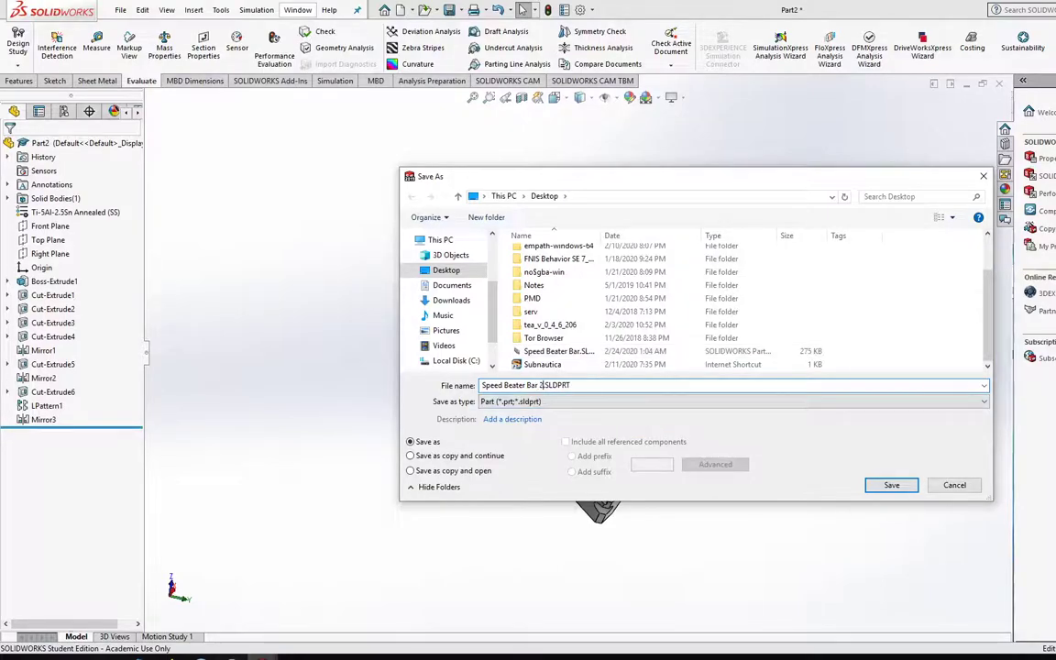
key(Return)
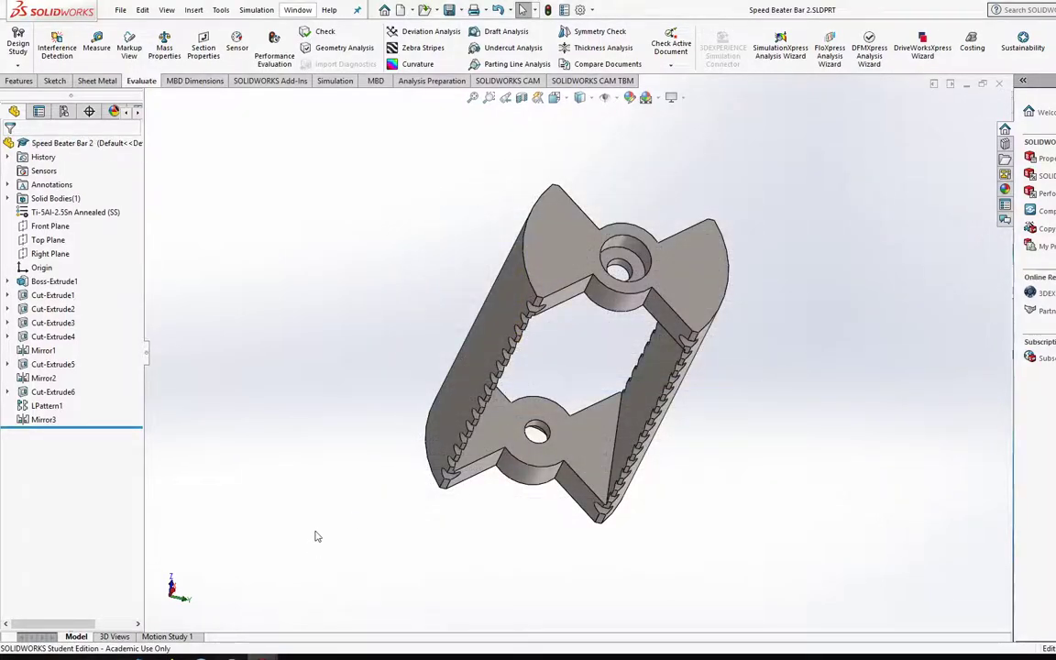